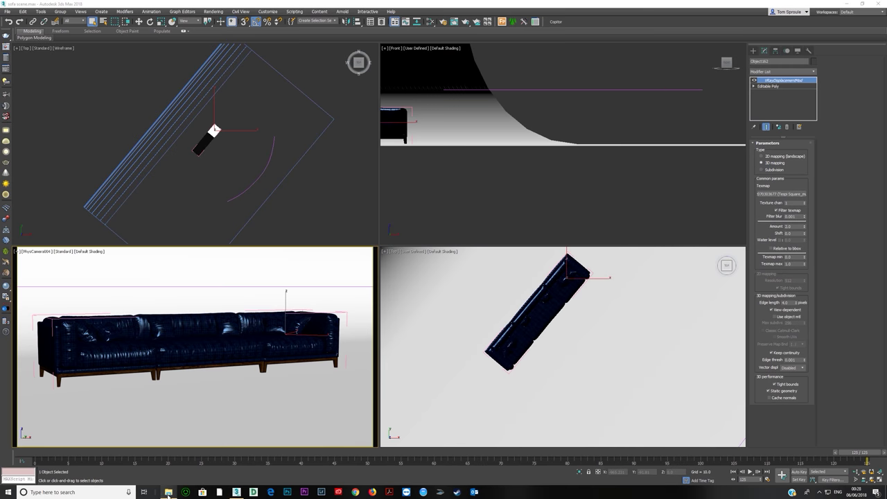
Step: Examine the navy velvet chair photo with wooden legs from the reference folder up close
click(168, 492)
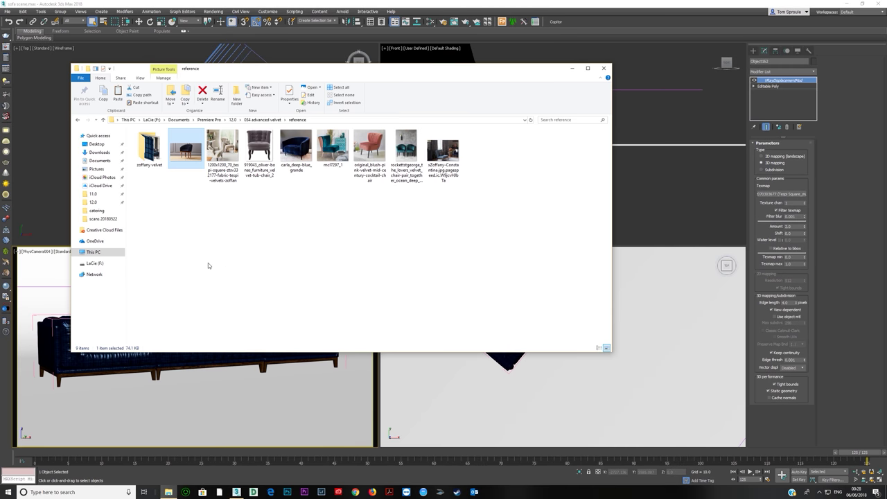
double_click(186, 158)
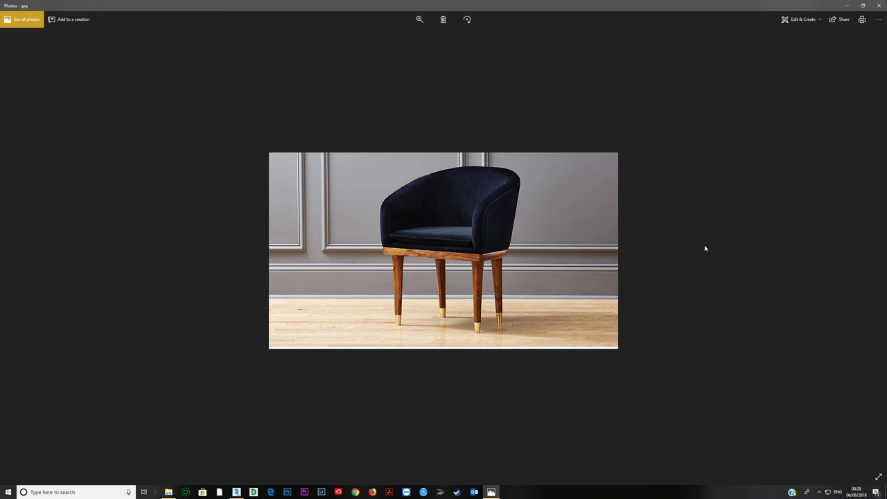
mouse_move(860, 266)
scroll(496, 256, up, 3)
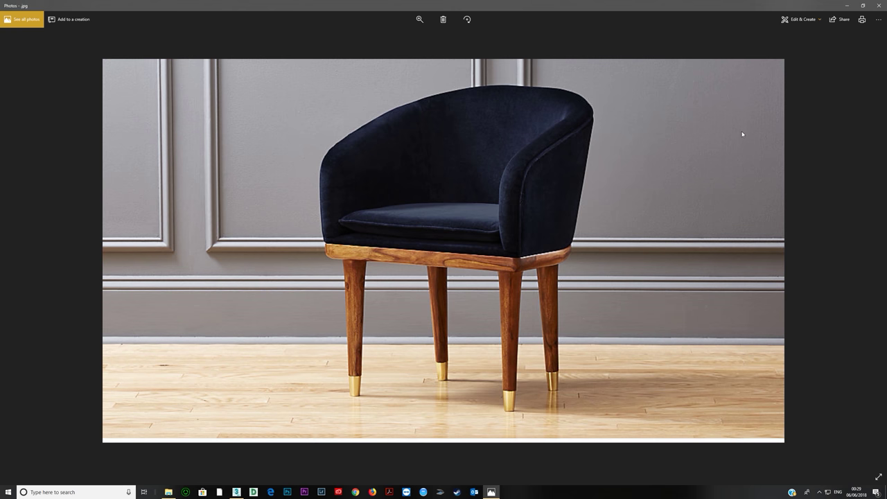
click(878, 5)
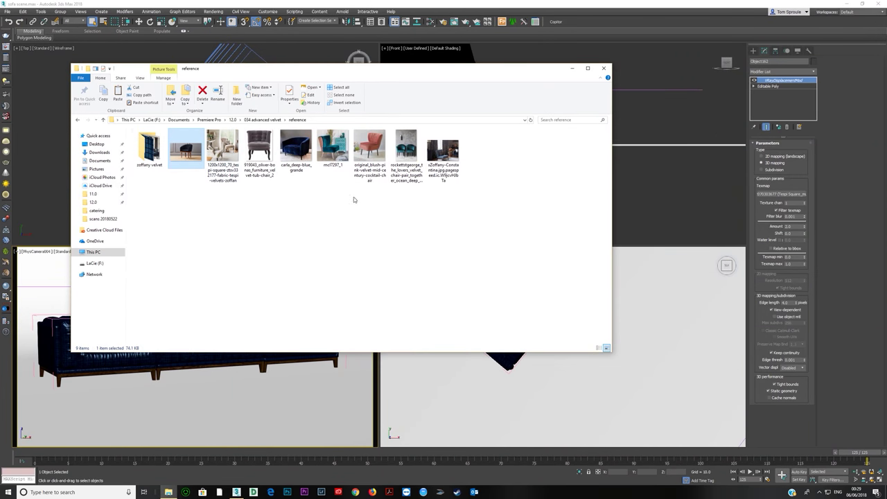
Step: Look through the other velvet chair and armchair photos in the reference folder, up to the pair of teal chairs
double_click(185, 148)
key(Right)
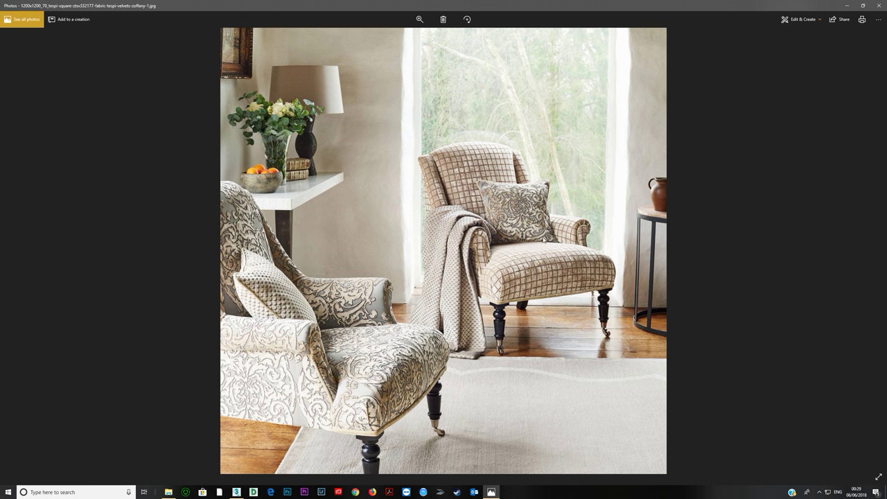
key(Right)
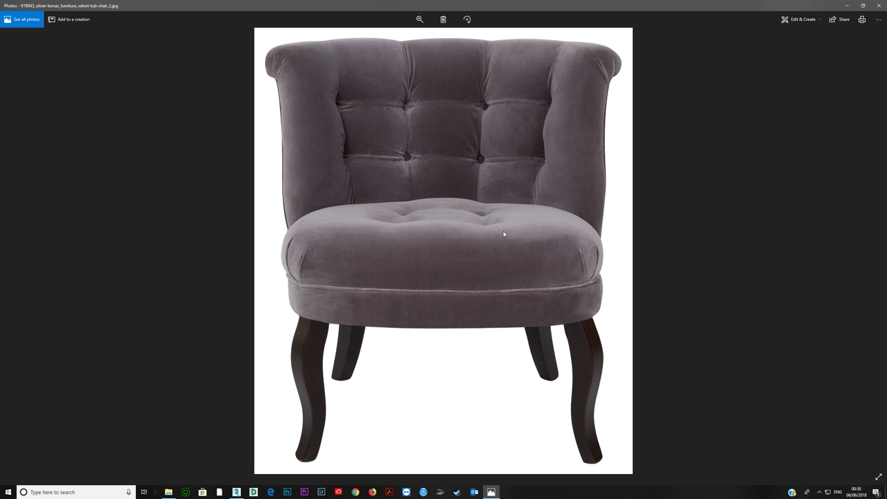
key(Right)
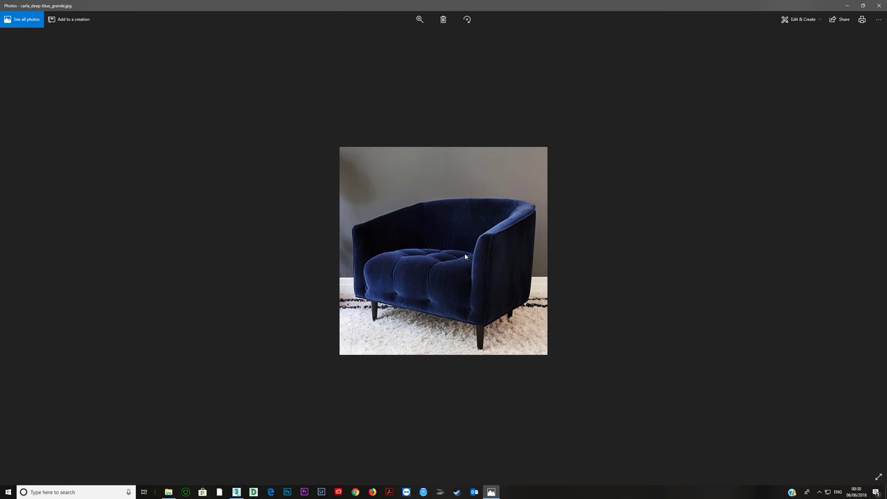
key(Right)
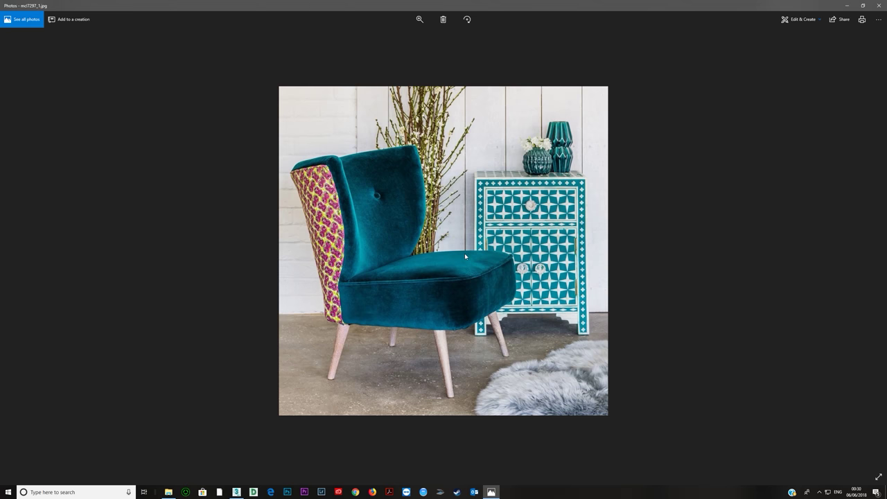
key(Right)
key(Right)
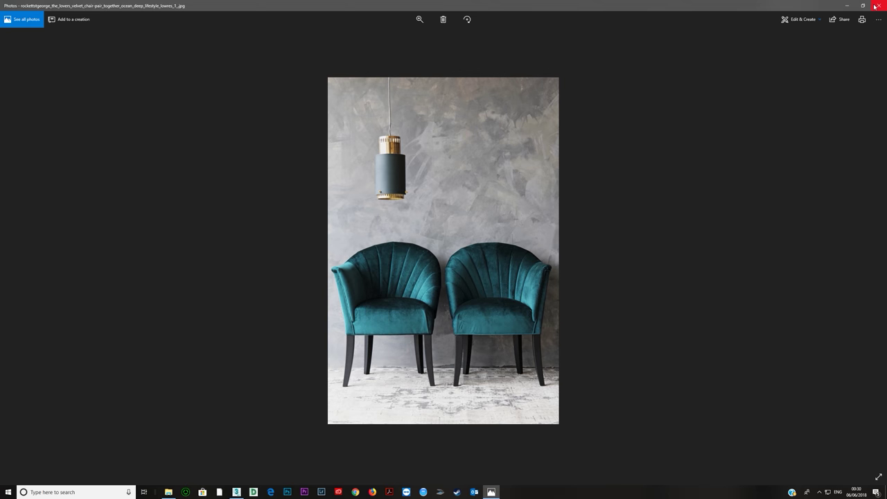
click(875, 6)
Step: Compare the blue sofa photo with the square-pattern fabric close-up in the zoffany velvet folder
click(151, 163)
double_click(154, 165)
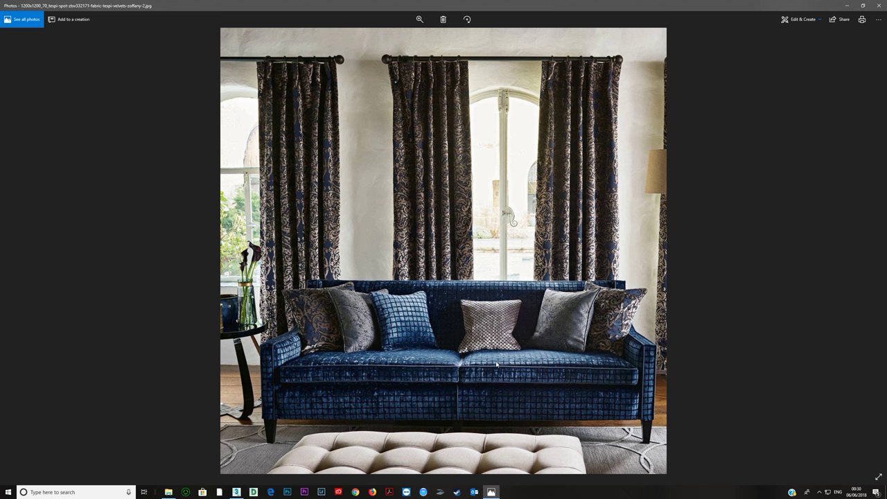
key(Right)
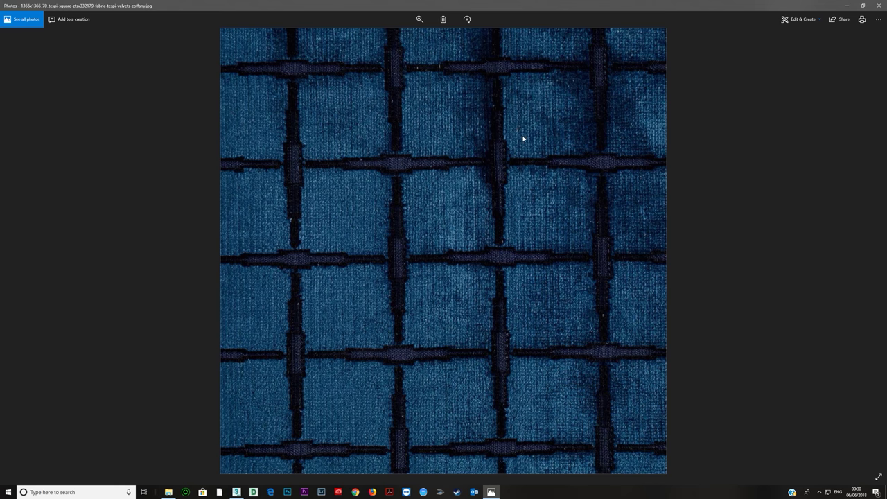
key(Right)
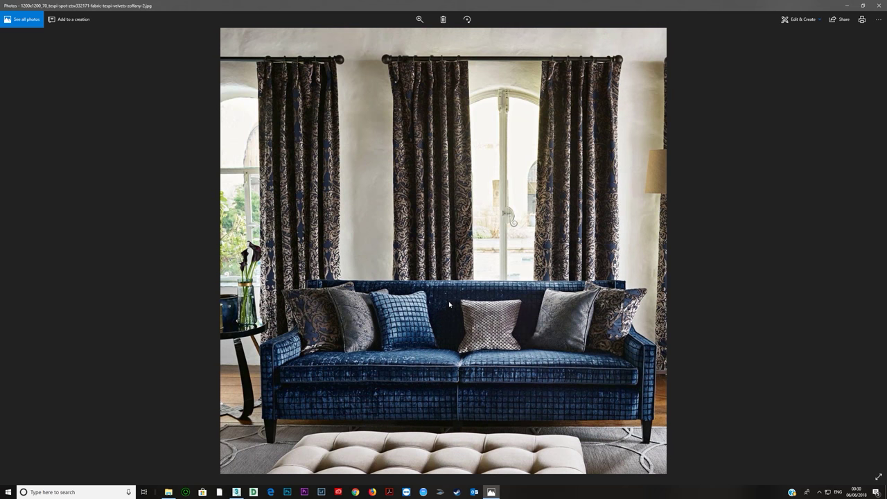
key(Right)
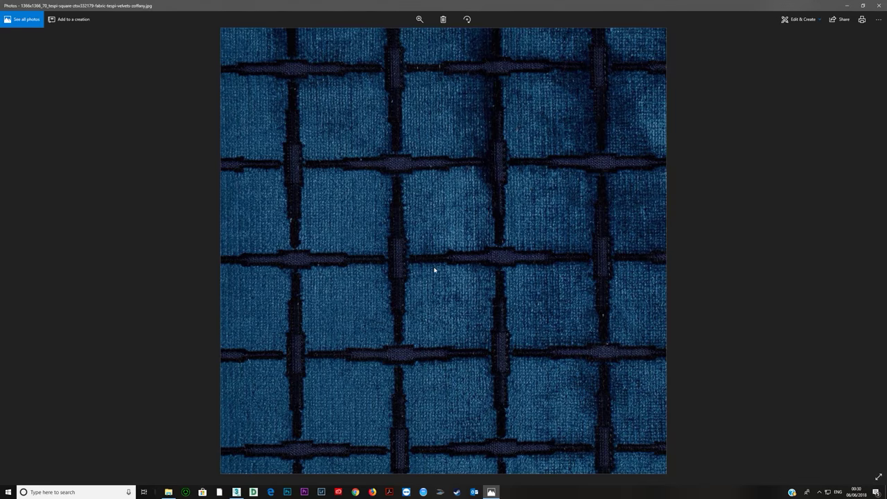
key(Right)
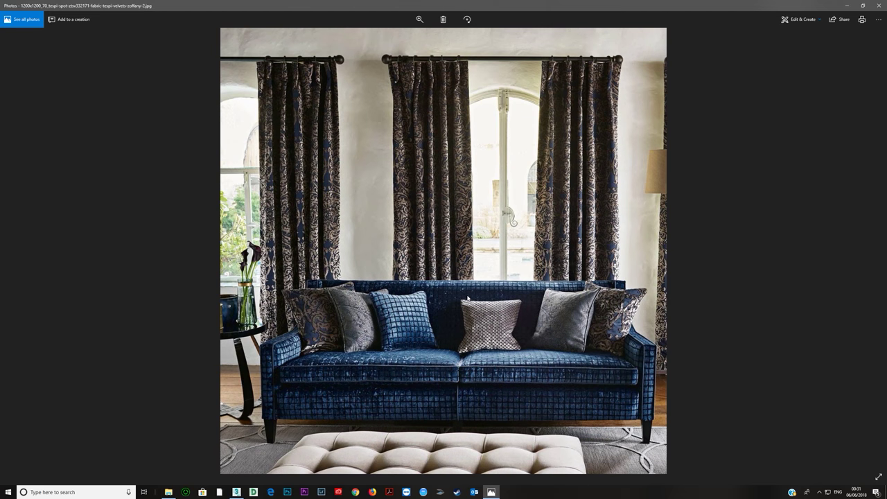
Step: Examine the tespi_square and tespi_velvets2 cushion photos, return to the blue sofa photo and put the viewer away
key(Right)
key(Right)
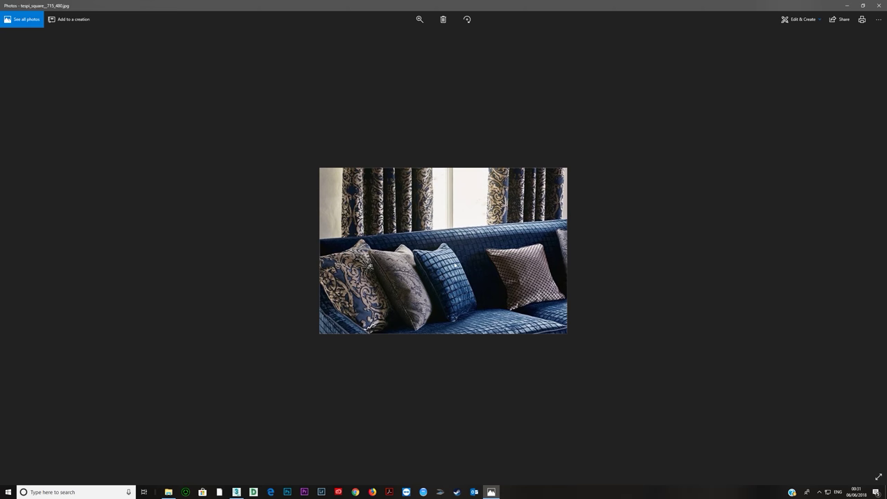
ctrl+scroll(495, 313, up, 3)
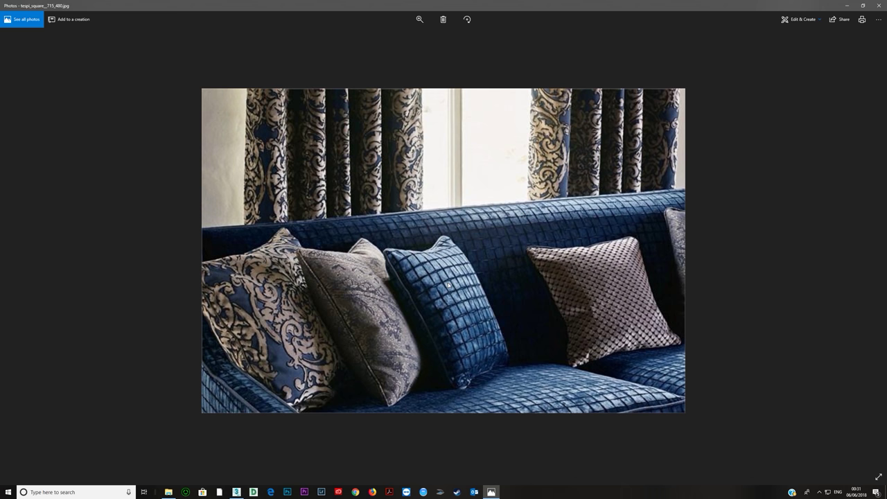
double_click(542, 306)
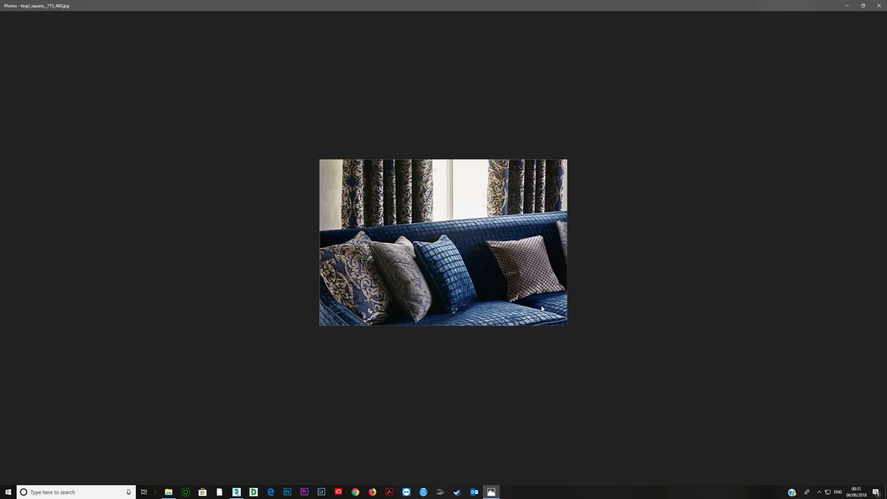
scroll(542, 307, down, 1)
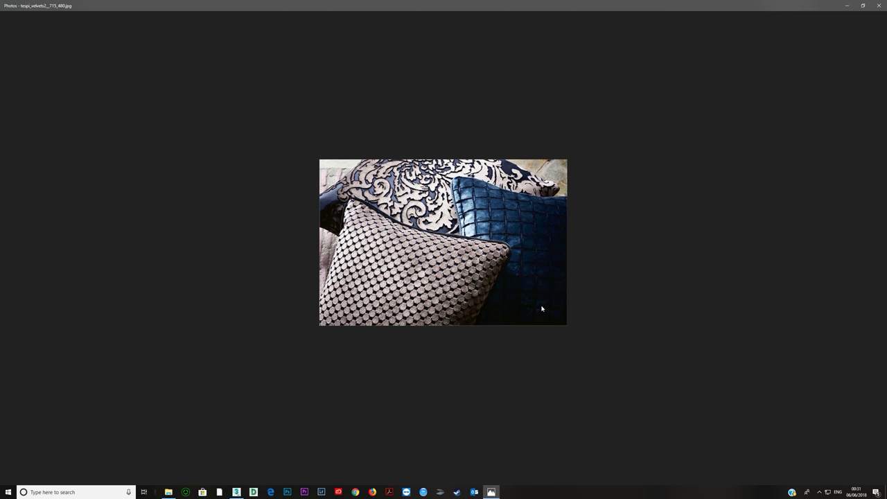
scroll(542, 308, down, 3)
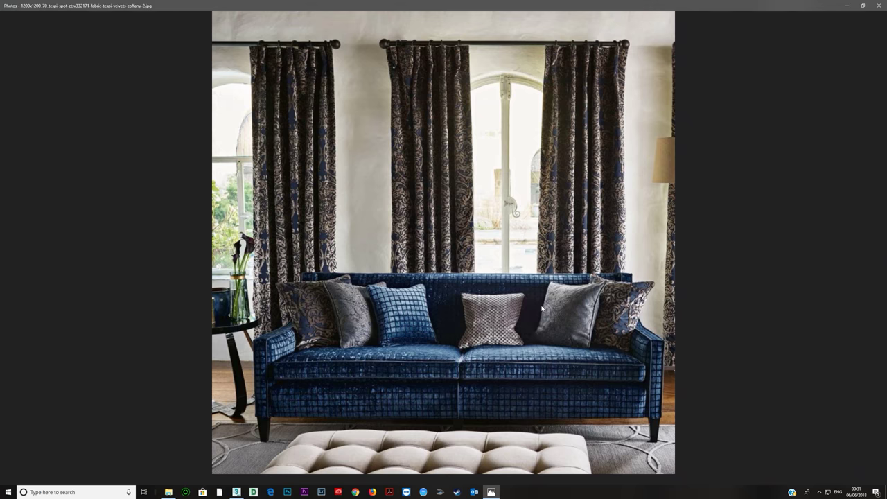
click(846, 5)
drag(349, 76, 494, 65)
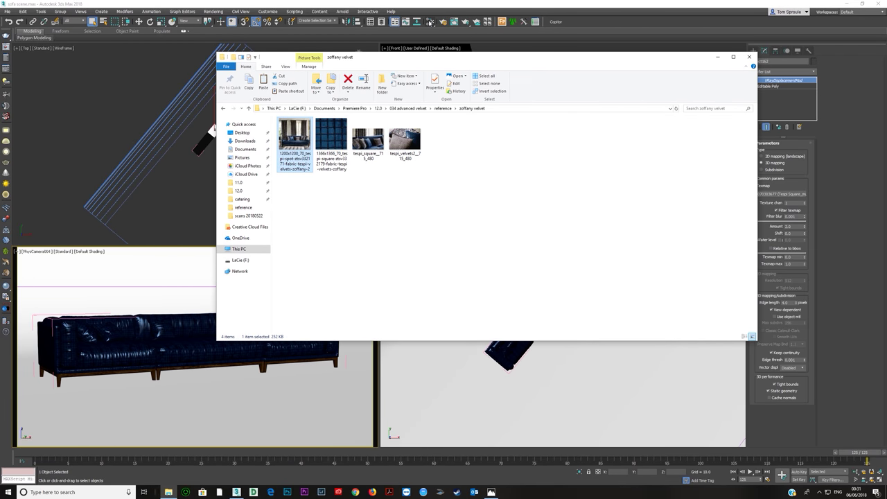
Step: Create a new VRayMtl in an empty area of the complex view in the Slate Material Editor
click(429, 22)
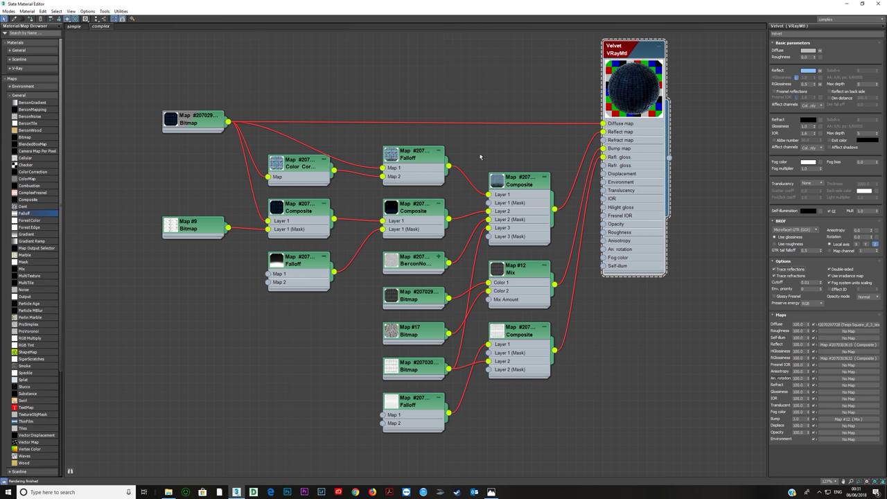
middle_drag(283, 134, 298, 335)
click(21, 95)
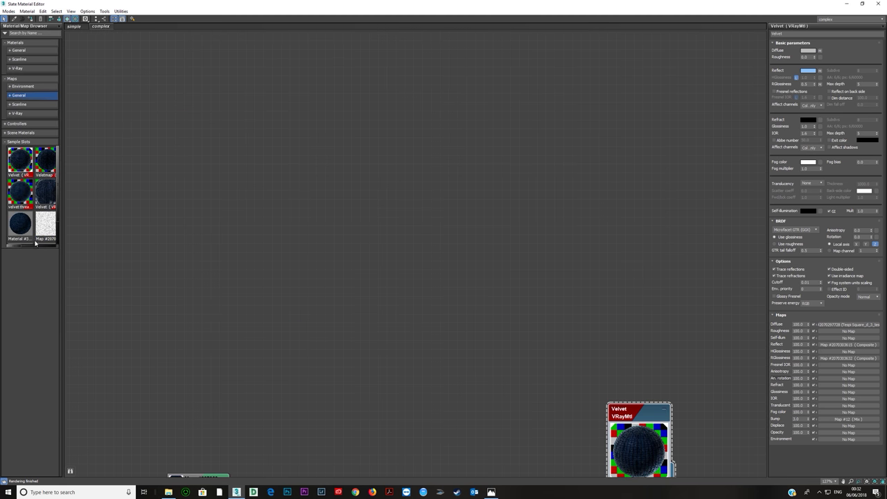
click(14, 113)
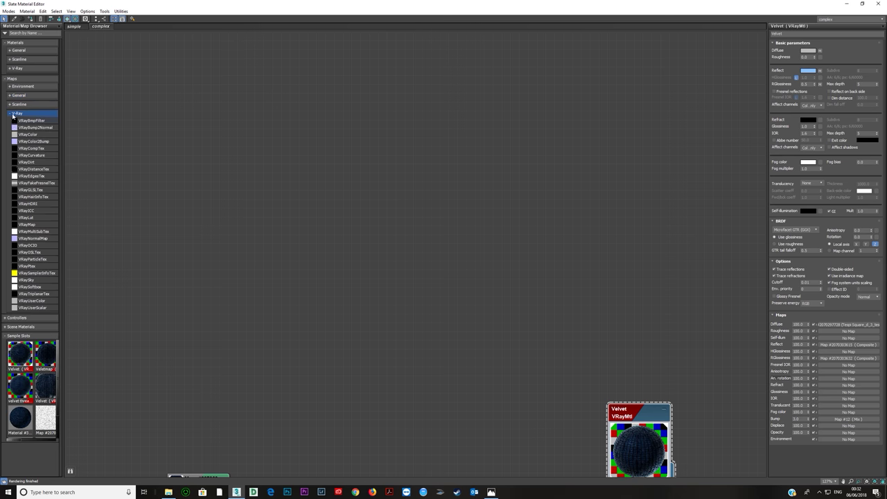
click(16, 68)
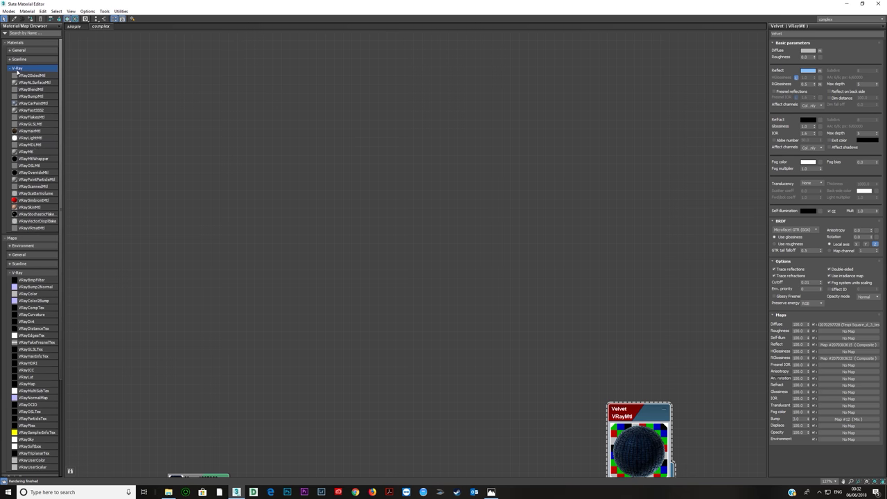
double_click(25, 151)
drag(413, 244, 567, 200)
middle_drag(514, 174, 395, 240)
double_click(417, 199)
drag(448, 311, 519, 252)
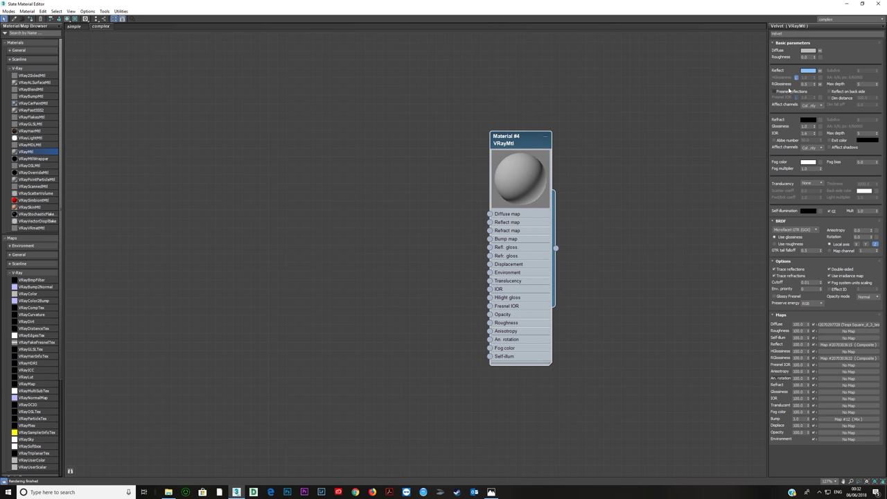
Step: Turn off Fresnel reflections on the new material and enable its viewport shading and preview background
click(773, 91)
click(541, 261)
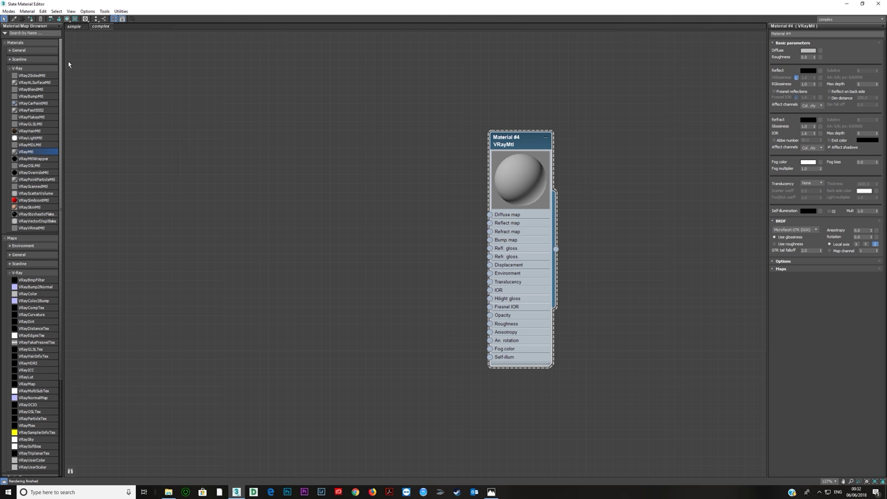
click(67, 20)
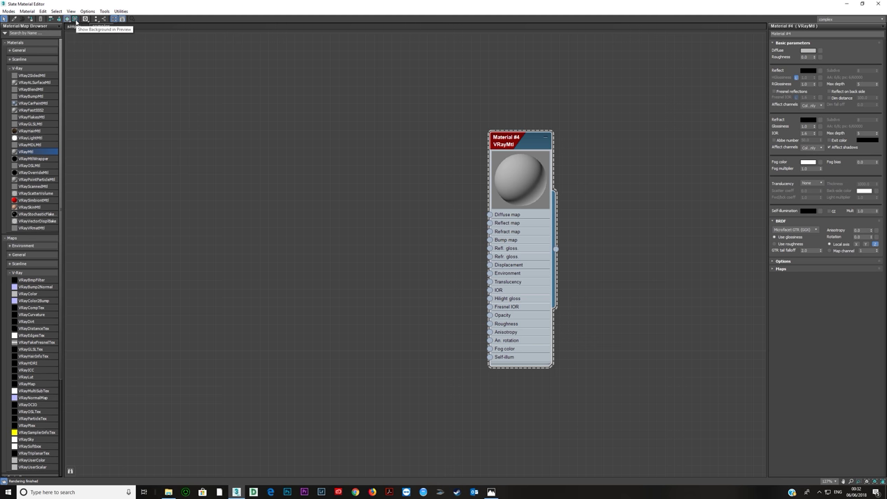
click(75, 20)
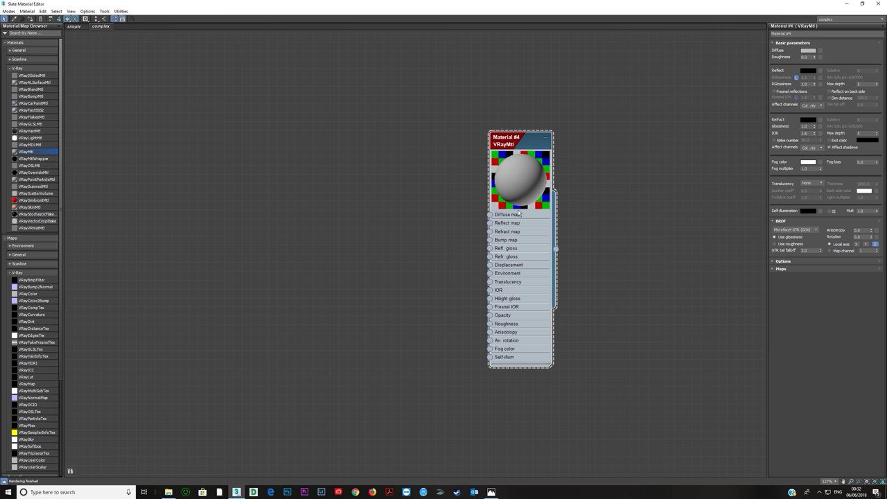
Step: Set the new material's reflection colour to a grey of value 104 and its reflection glossiness to about 0.68
click(807, 72)
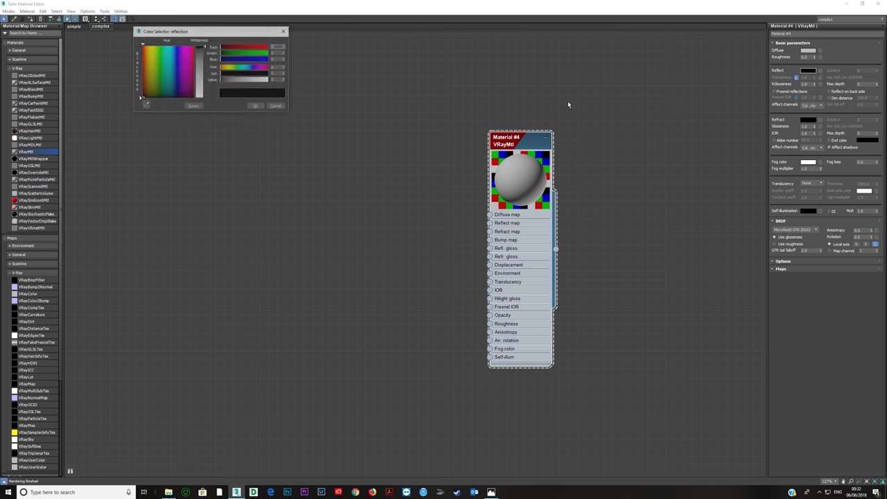
click(241, 80)
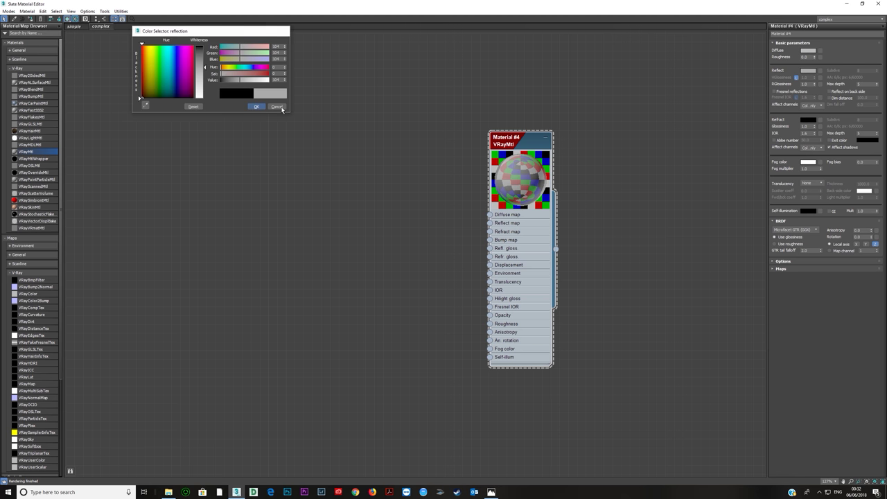
click(255, 106)
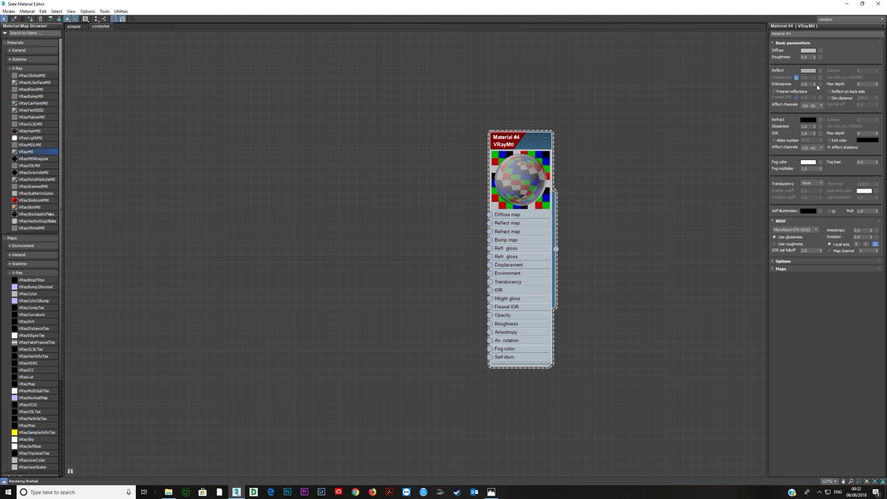
drag(814, 84, 814, 89)
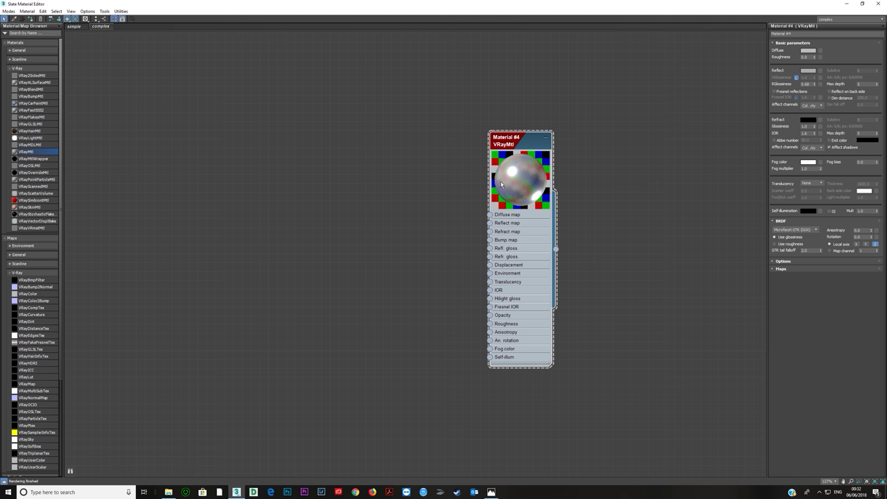
Step: Choose Microfacet GTR (GGX) as the material's BRDF type and raise the GTR tail falloff to about 4.66
click(789, 230)
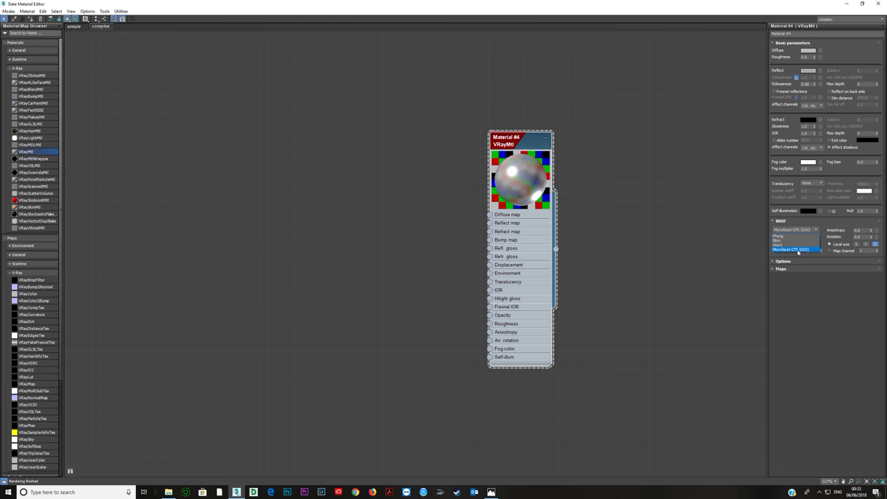
click(789, 250)
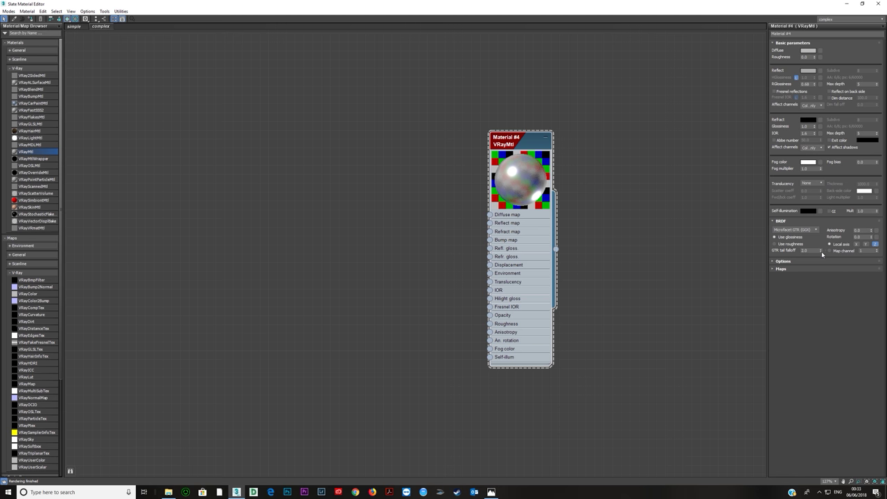
drag(822, 252, 822, 246)
drag(821, 251, 821, 165)
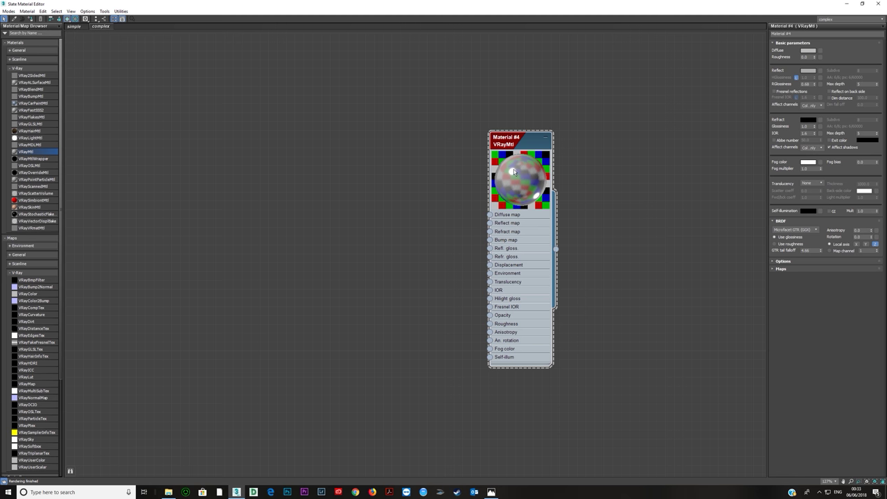
Step: Lower the new material's GTR tail falloff to 0.3
drag(820, 250, 826, 389)
double_click(807, 251)
key(Return)
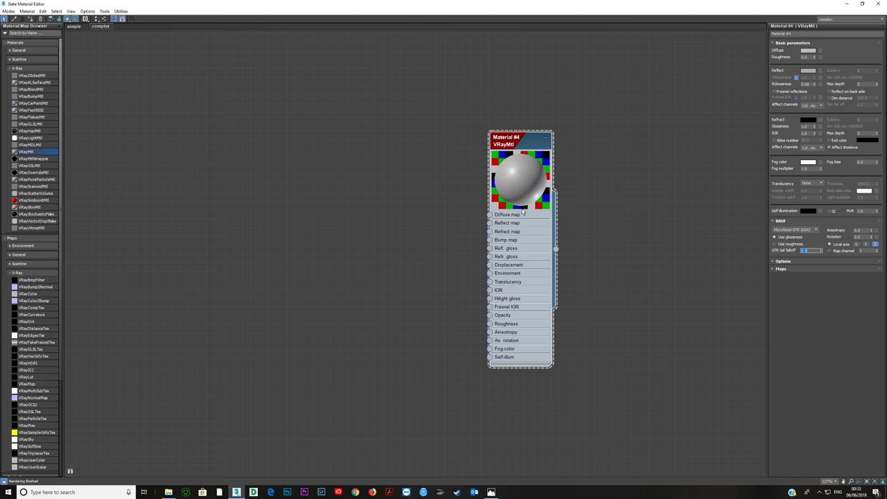
Step: Set the new material's reflection colour to black and its reflection glossiness to 1.0
click(808, 71)
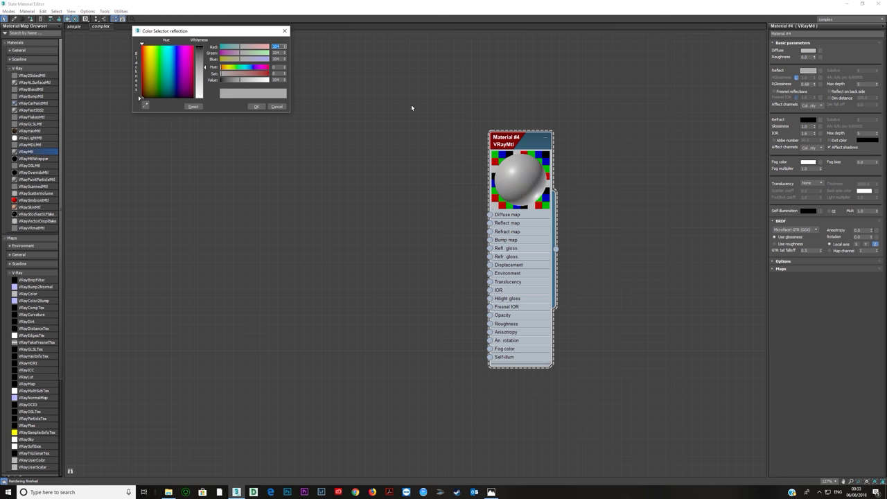
drag(234, 81, 221, 81)
click(256, 106)
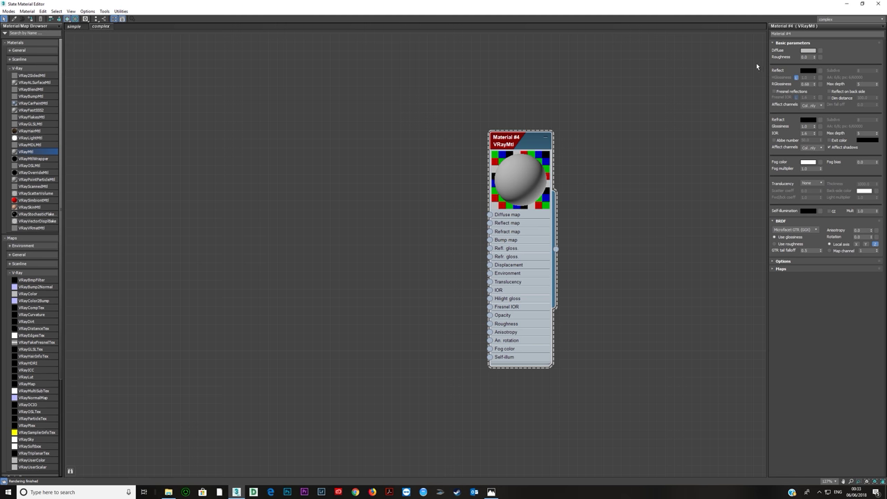
drag(811, 82, 723, 90)
text(1)
key(Tab)
double_click(808, 251)
click(541, 258)
Step: Copy the existing velvet material's diffuse Bitmap node, place the copy beside the new material and open the copy's parameters
middle_drag(342, 337, 458, 139)
scroll(387, 242, down, 1)
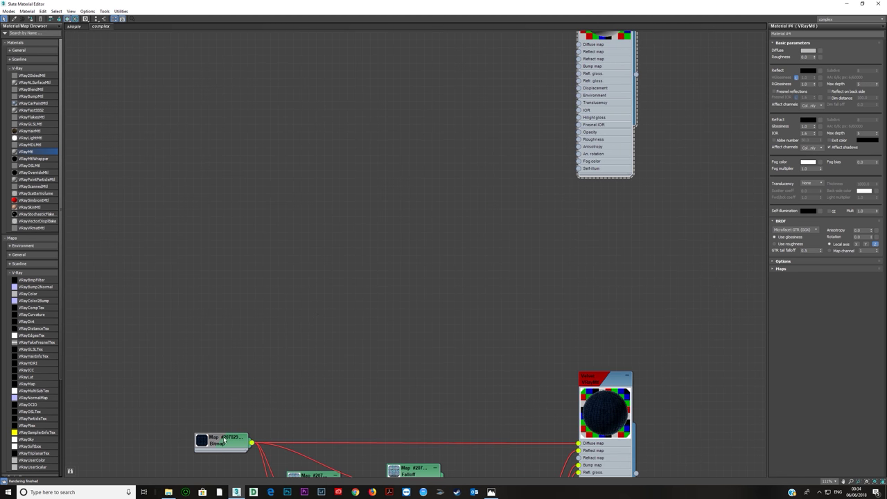
shift+drag(224, 439, 254, 101)
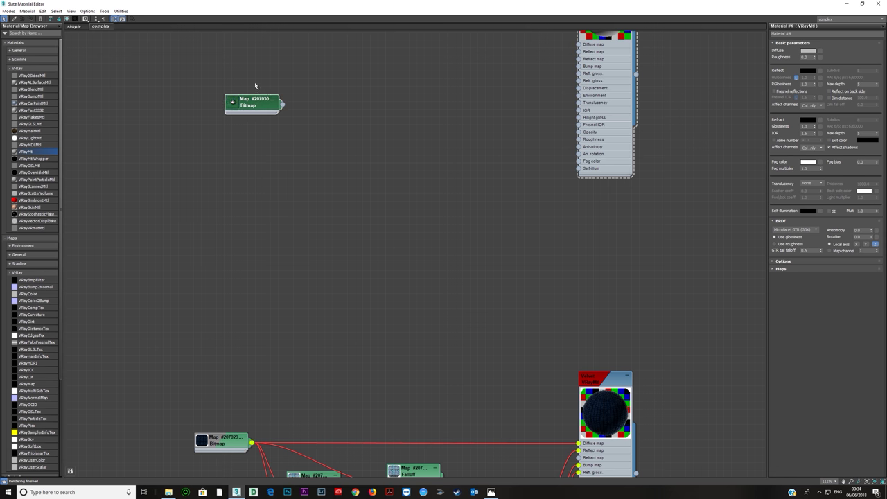
middle_drag(254, 85, 240, 300)
drag(239, 324, 234, 249)
double_click(208, 246)
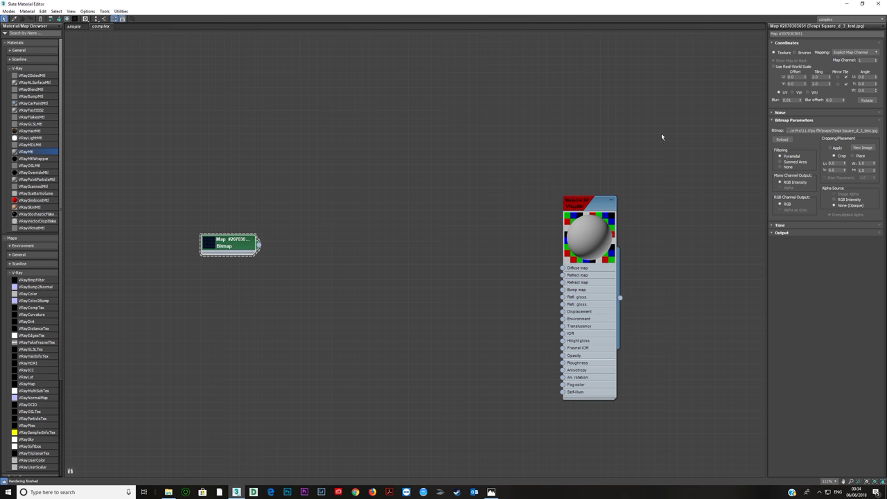
Step: View the copied bitmap's full Tespi Square_d_3_test.jpg image, then close the image window
click(862, 148)
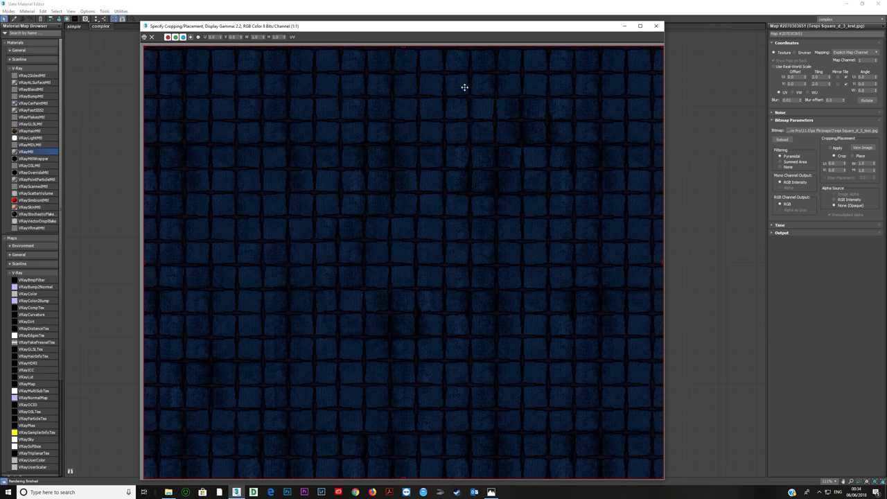
mouse_move(573, 27)
mouse_down()
mouse_move(574, 3)
mouse_move(573, 13)
mouse_up()
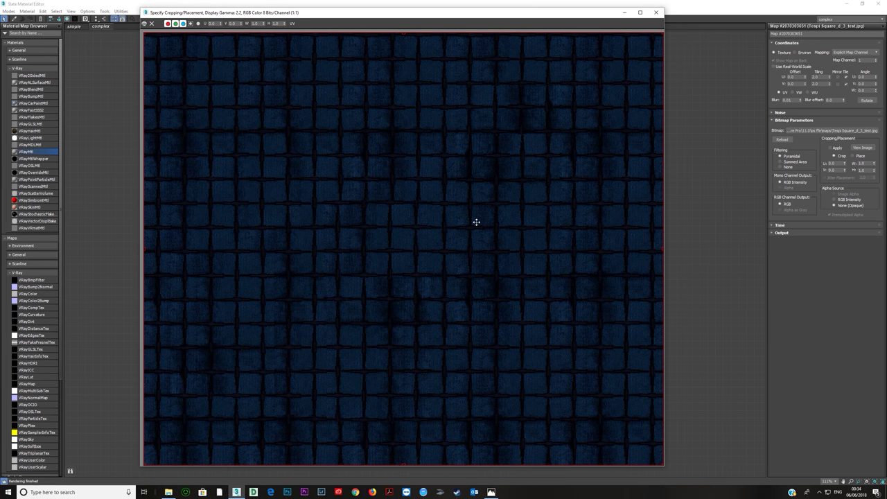
click(655, 14)
Step: Connect the copied Bitmap node to the new material's Diffuse map input and space the two nodes apart
drag(216, 244, 453, 266)
middle_drag(454, 267, 284, 267)
scroll(312, 277, up, 2)
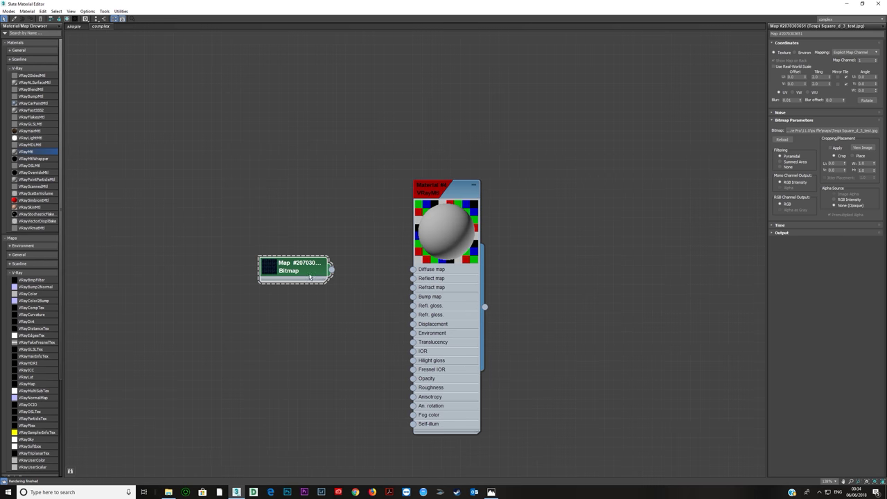
drag(331, 272, 254, 261)
middle_drag(254, 262, 434, 269)
drag(434, 269, 265, 222)
middle_drag(265, 237, 327, 262)
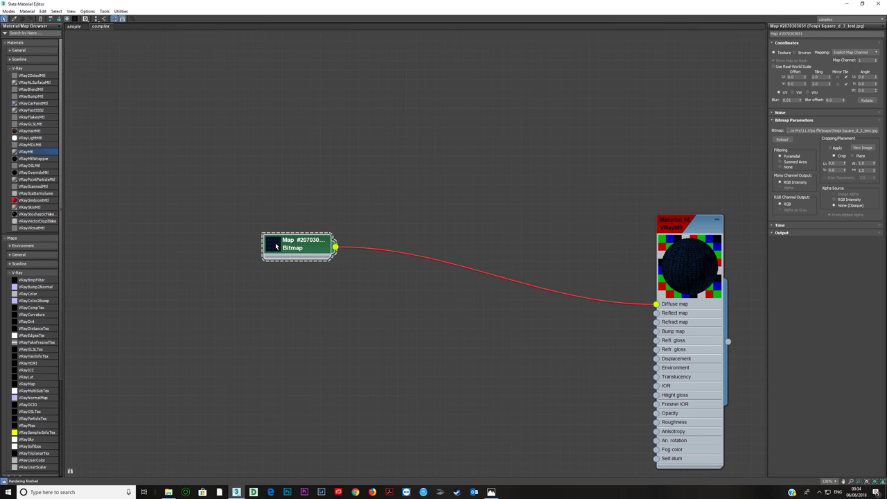
Step: Enlarge the Bitmap node's preview and compare it with the blue velvet sofa reference photo in Photos
click(276, 246)
drag(297, 250, 277, 219)
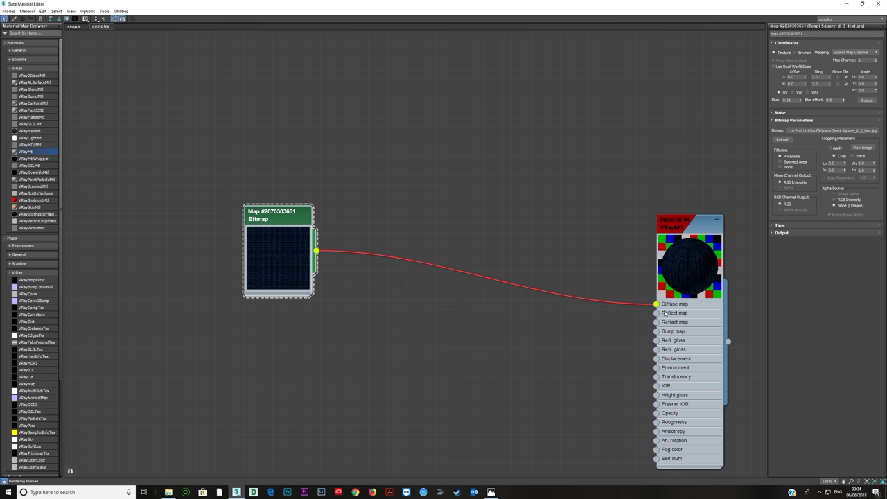
click(489, 491)
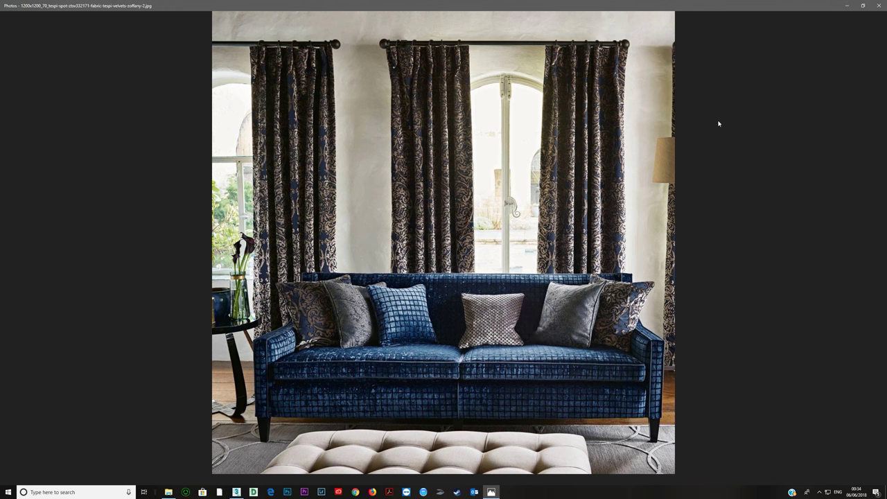
click(847, 7)
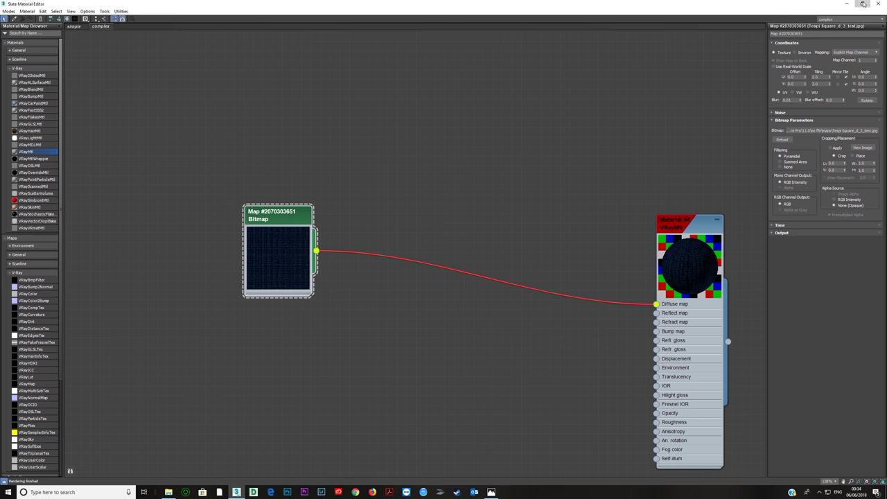
Step: Shrink the material editor to a floating window and select all three sofa sections in the camera view
click(862, 4)
drag(538, 95, 783, 92)
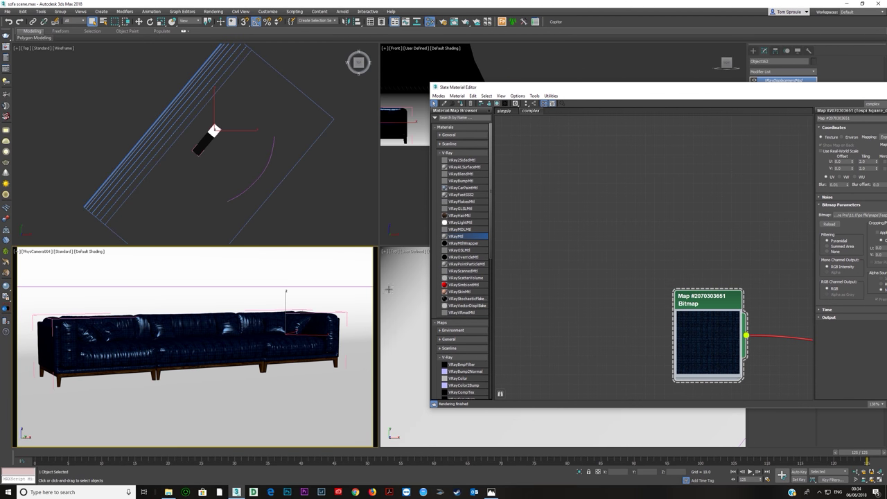
ctrl+click(228, 343)
ctrl+click(133, 346)
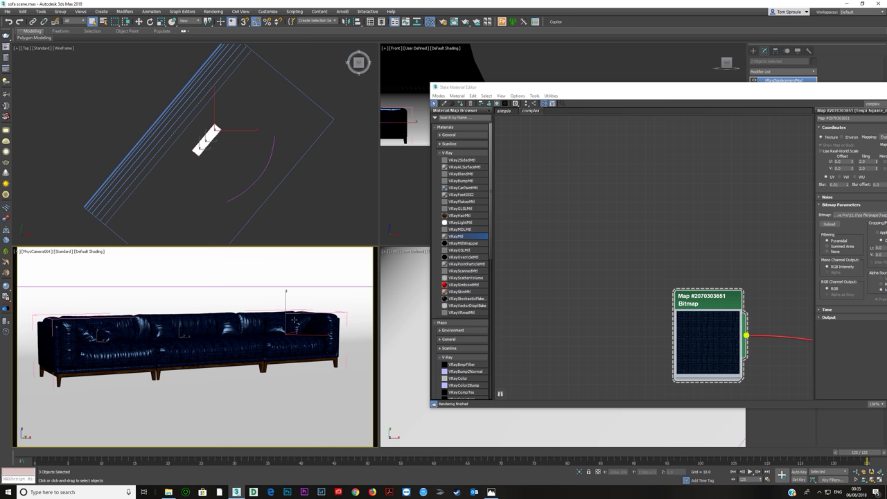
Step: Assign the new VRayMtl to the three selected sofa sections and check them in the camera view without edged faces
key(F4)
click(618, 93)
drag(618, 93, 291, 88)
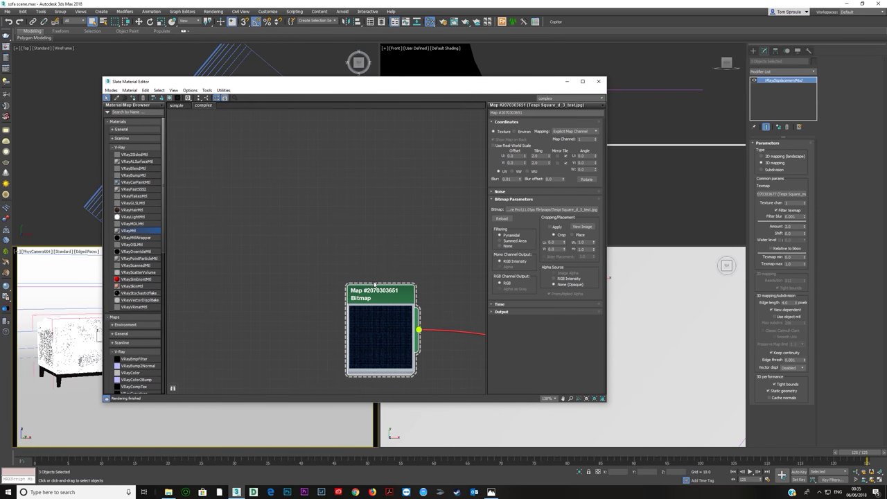
middle_drag(391, 262, 283, 209)
scroll(283, 209, down, 4)
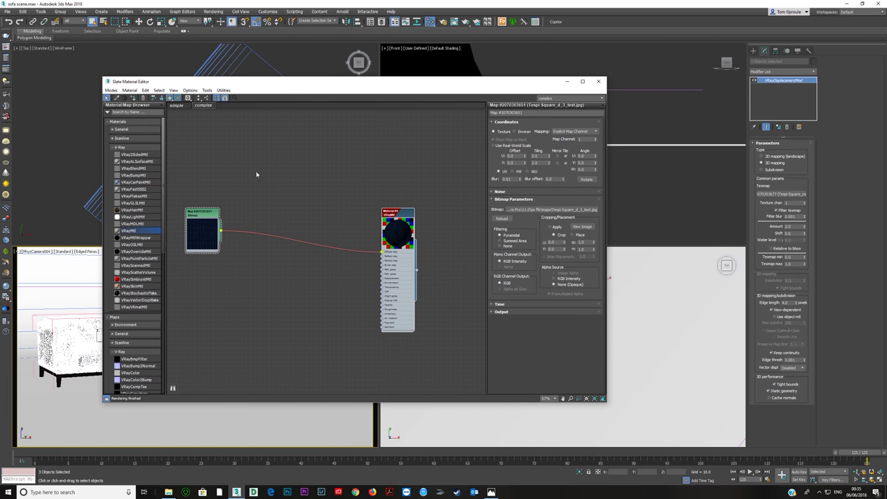
drag(360, 88, 581, 96)
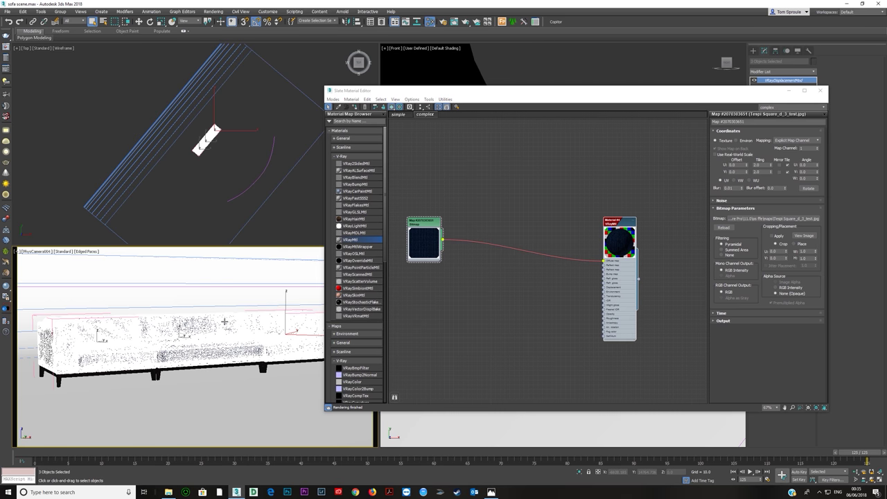
key(F4)
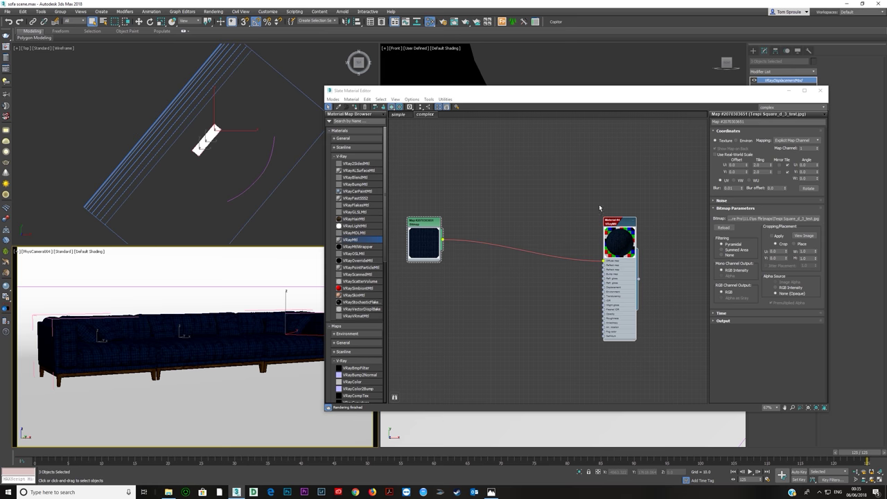
Step: Move the material node close to the Bitmap node and collapse the bitmap's enlarged preview
drag(624, 305, 493, 285)
click(414, 246)
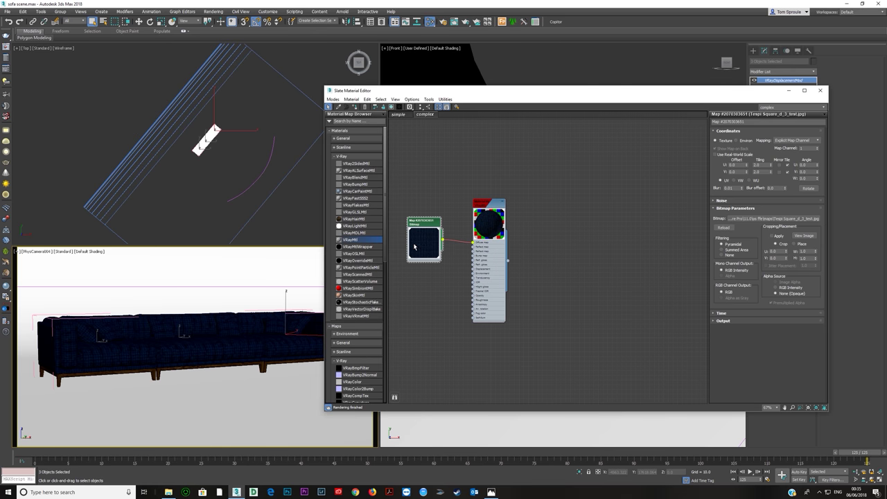
double_click(422, 242)
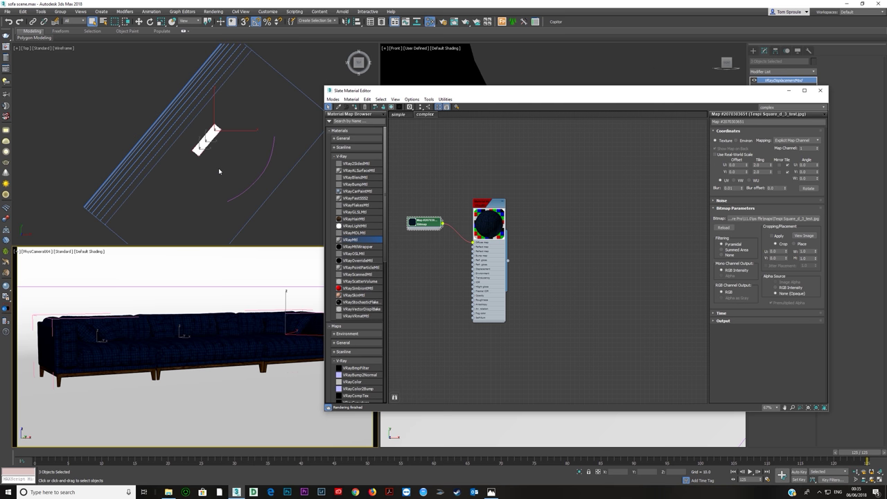
Step: Show the scene's lights in the viewports to check their placement, then hide them again
key(shift+l)
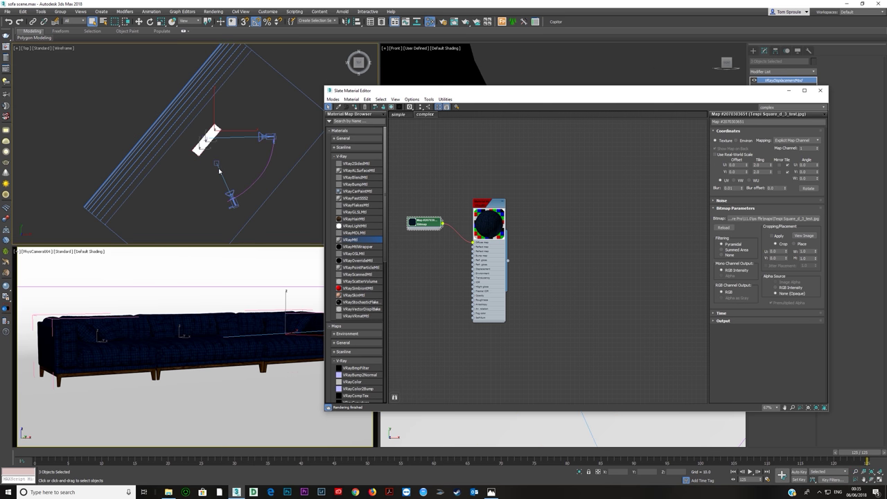
key(shift+l)
Step: Set the render output width to 900 and test-render the sofa from the physical camera view in V-Ray
right_click(186, 331)
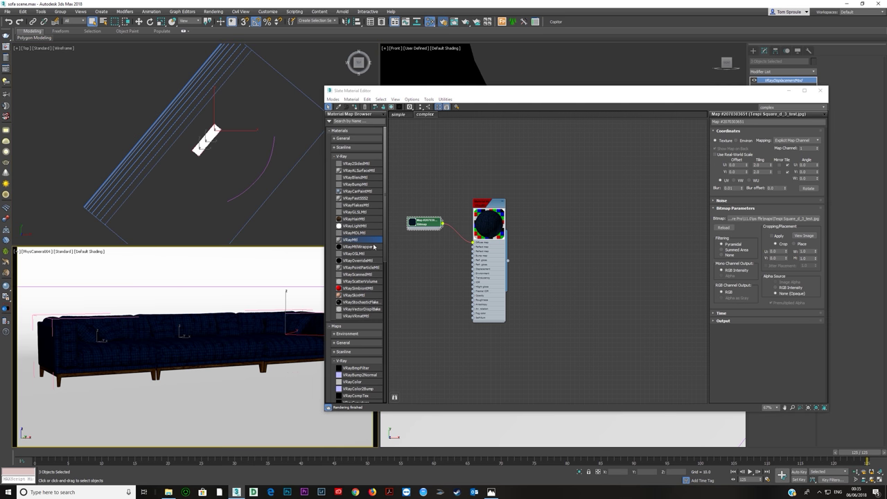
key(F10)
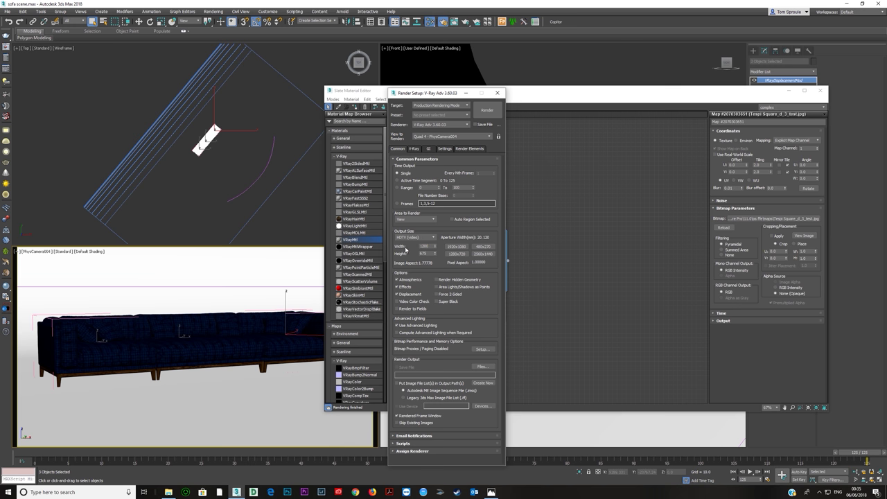
double_click(425, 246)
click(413, 149)
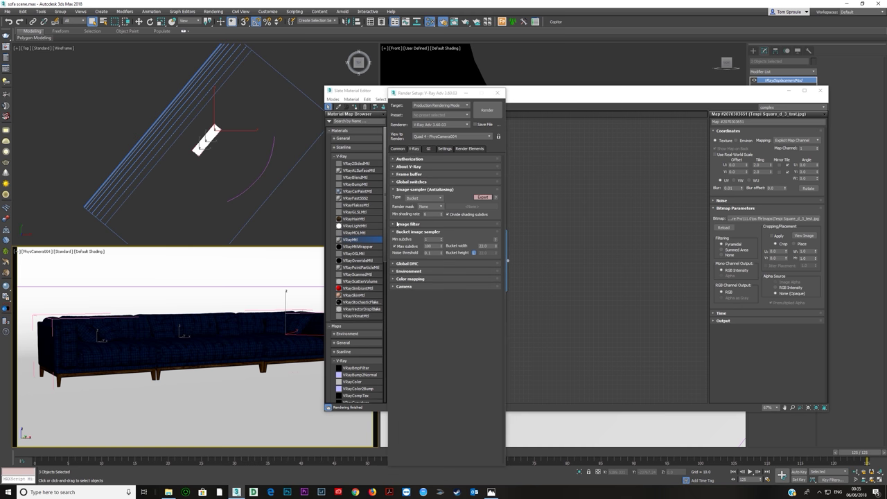
click(406, 174)
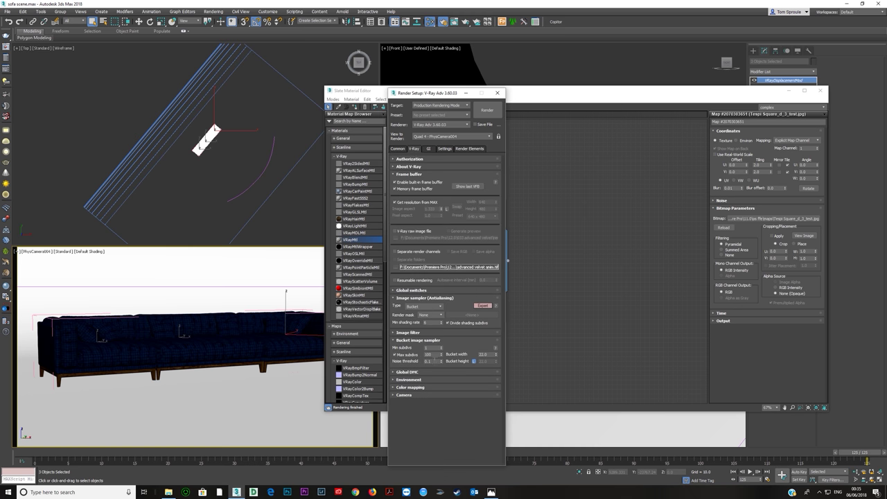
click(487, 110)
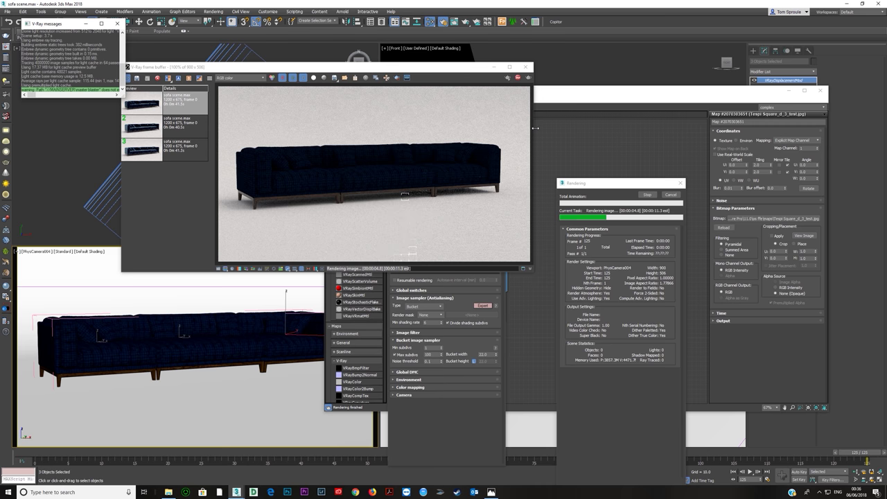
click(517, 77)
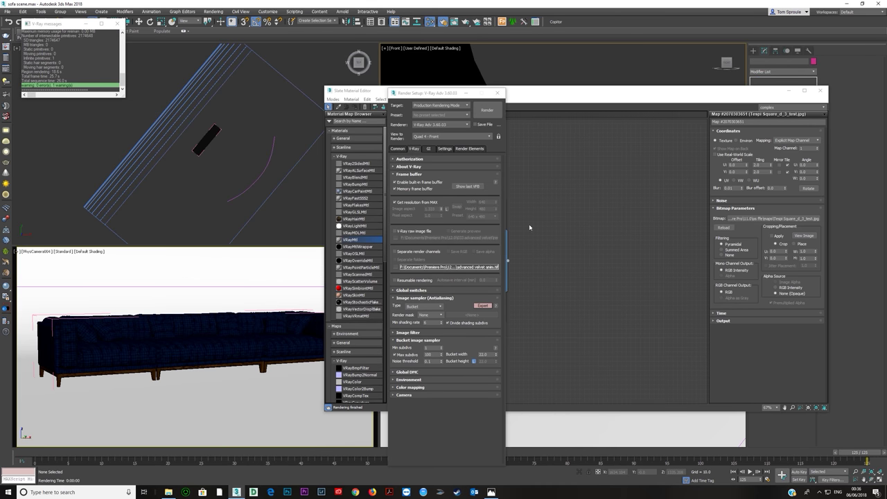
Step: Return to the material graph and move the Bitmap node farther from the material node to make room between them
click(540, 89)
scroll(504, 220, up, 3)
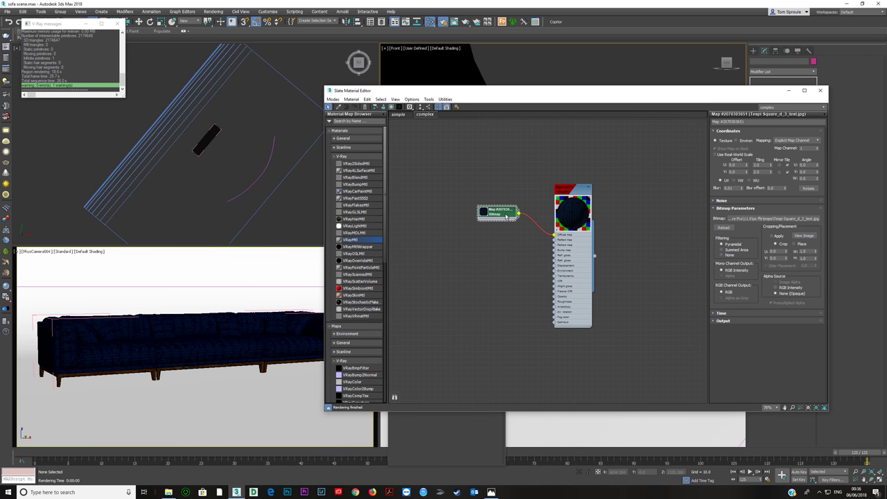
drag(498, 216, 417, 208)
middle_drag(470, 206, 529, 204)
drag(481, 209, 442, 204)
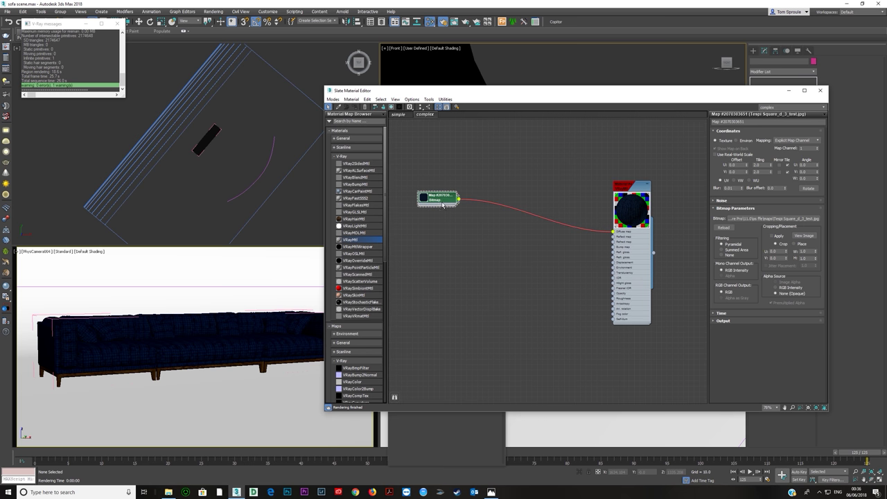
Step: Check the diffuse bitmap's blur setting and view its image
key(Tab)
double_click(734, 188)
click(438, 200)
click(803, 235)
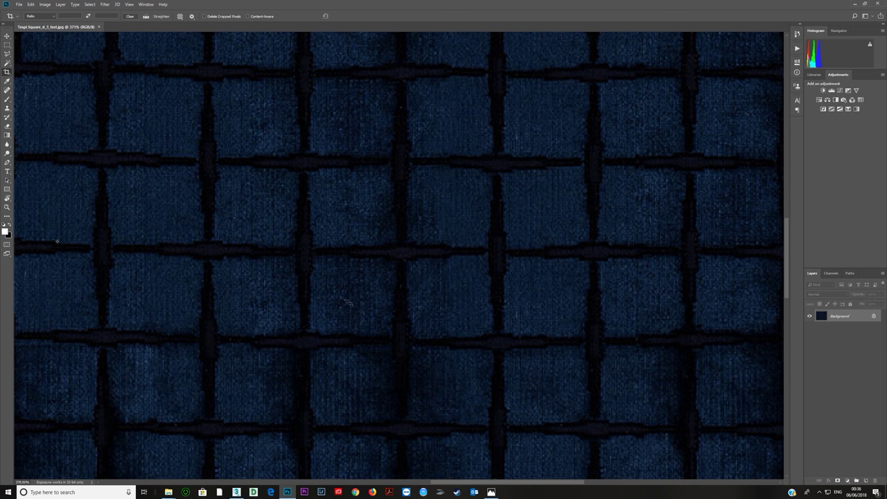
Step: Examine the grid pattern and fine weave of Tespi Square_d_3_test.jpg in Photoshop at several zoom levels
alt+scroll(355, 309, down, 5)
alt+scroll(355, 313, up, 10)
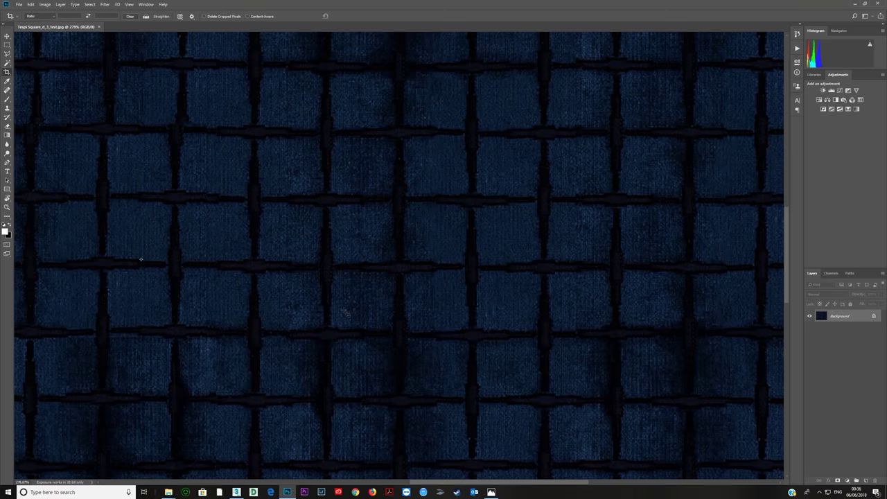
alt+scroll(341, 318, down, 8)
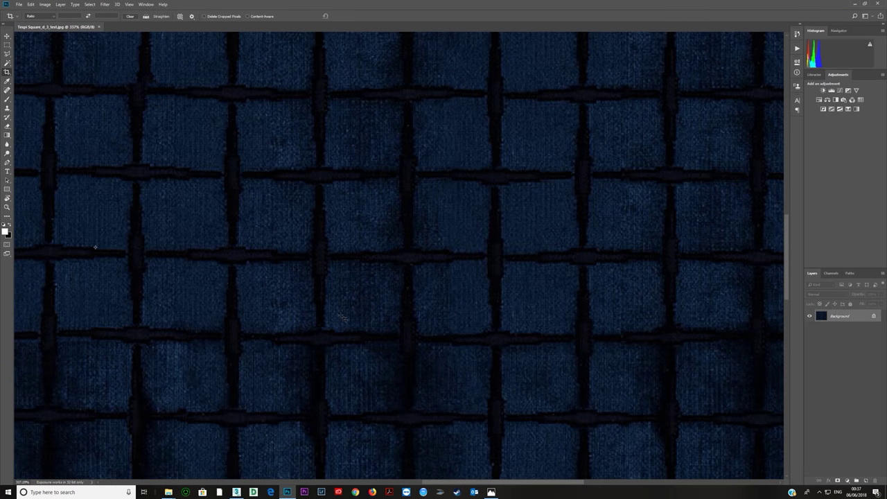
alt+scroll(347, 320, up, 7)
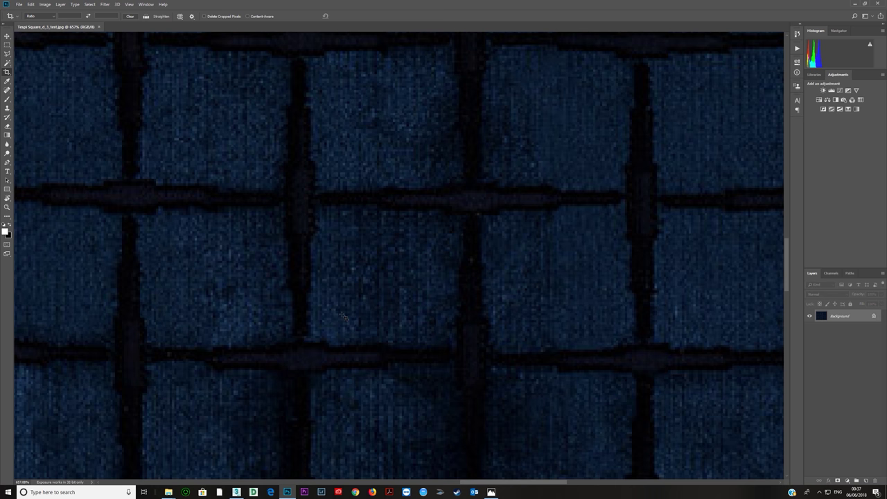
alt+scroll(375, 322, down, 2)
alt+scroll(365, 319, down, 9)
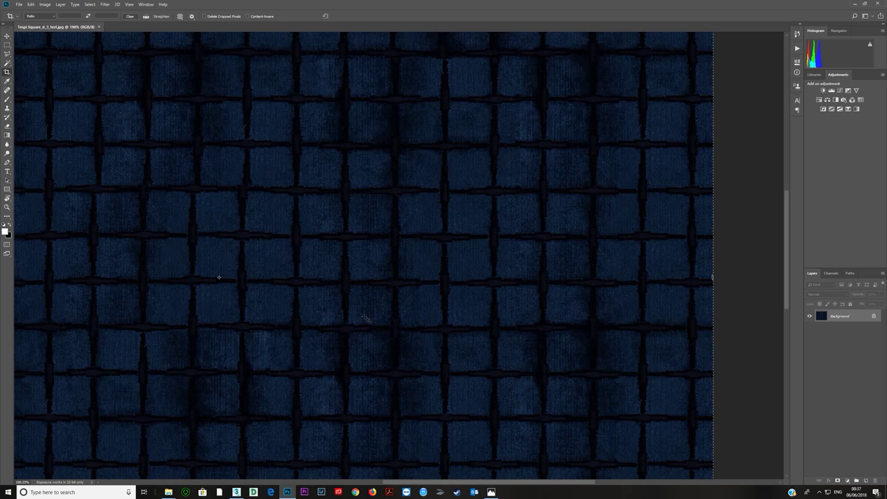
Step: View the whole grid fabric texture in Photoshop, then switch back to 3ds Max
alt+scroll(392, 307, up, 2)
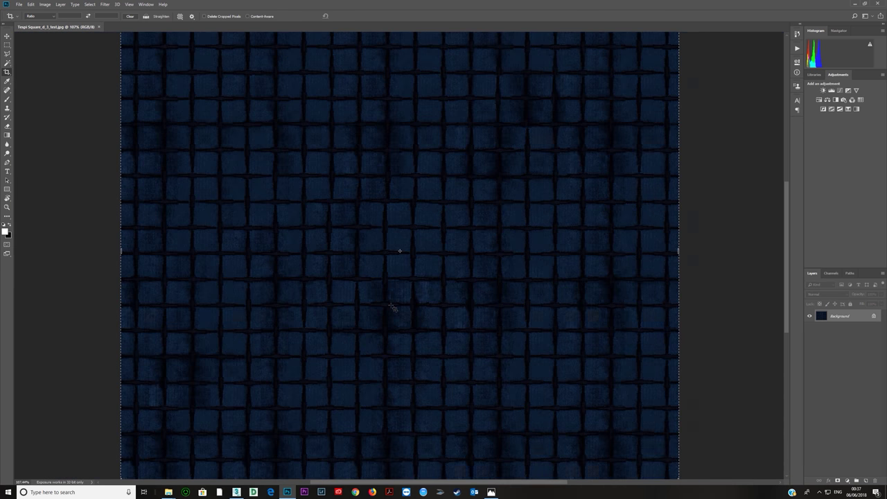
alt+scroll(443, 284, down, 2)
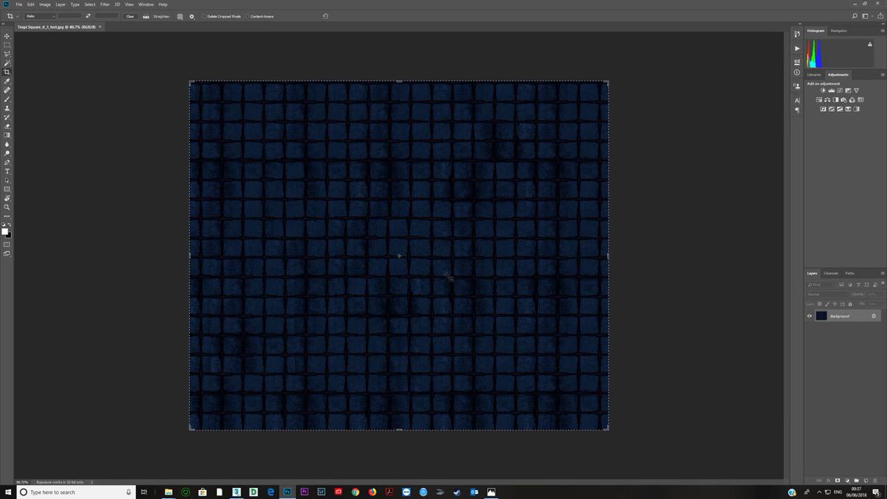
click(854, 4)
click(731, 65)
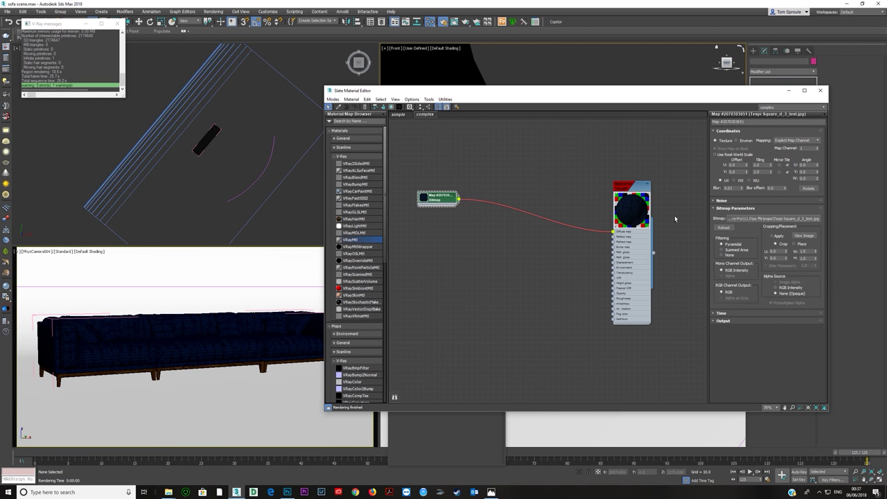
Step: Move the Bitmap node up to make room beneath it for another map feeding the material
double_click(733, 188)
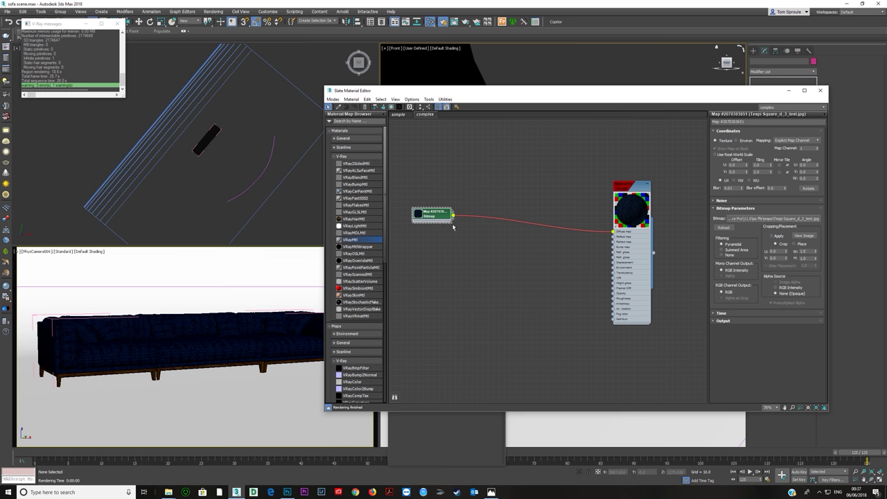
scroll(543, 198, up, 2)
drag(667, 244, 659, 225)
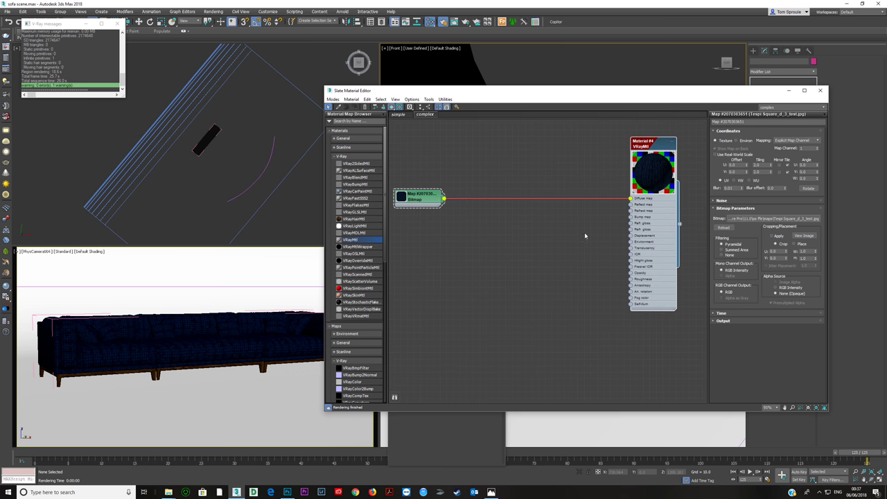
drag(438, 201, 515, 147)
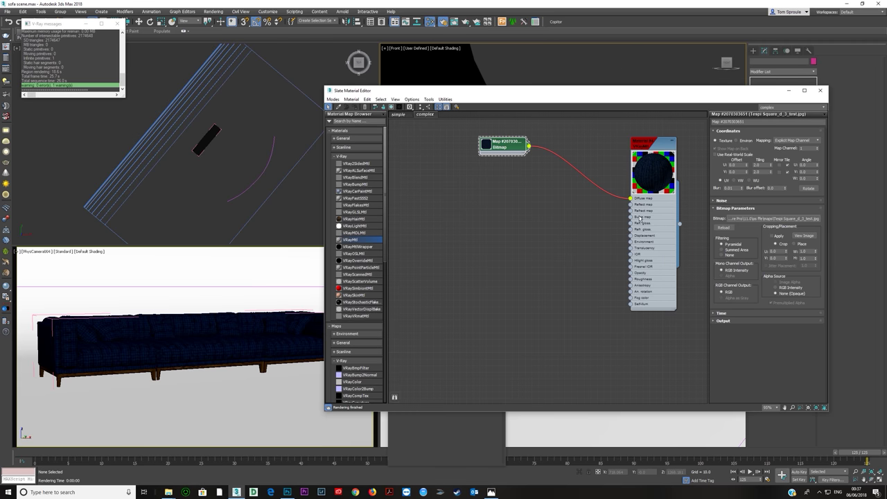
Step: Connect a new Falloff map to the material's Reflect map input and set its falloff type to Towards / Away
click(346, 156)
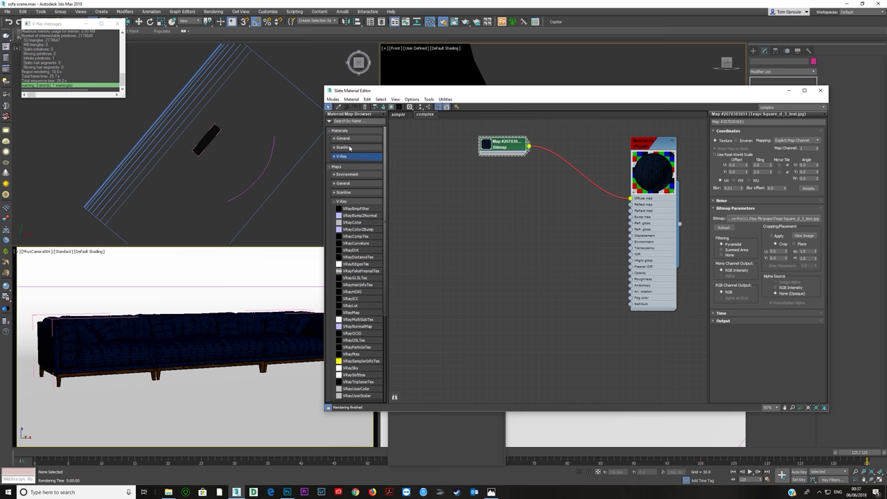
click(343, 184)
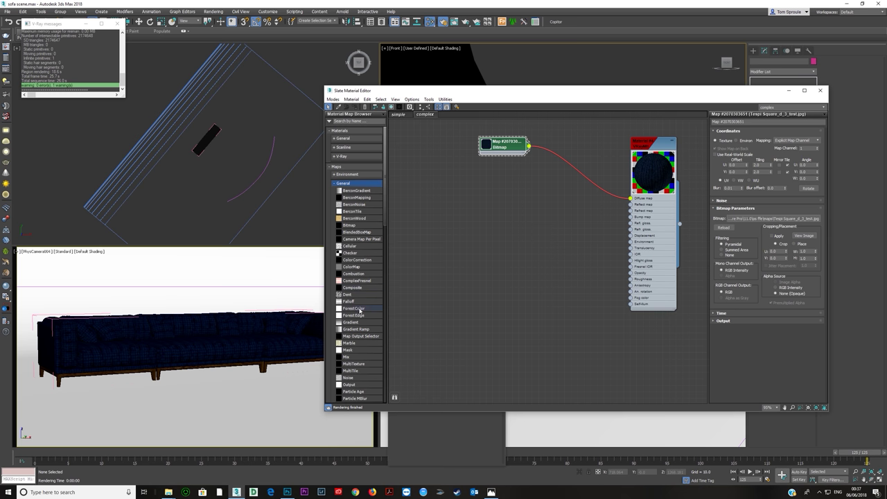
drag(355, 302, 631, 204)
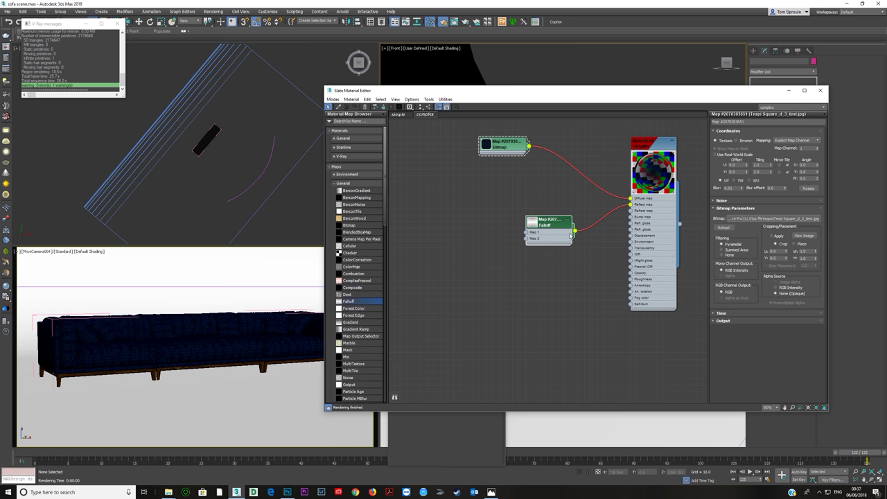
double_click(561, 237)
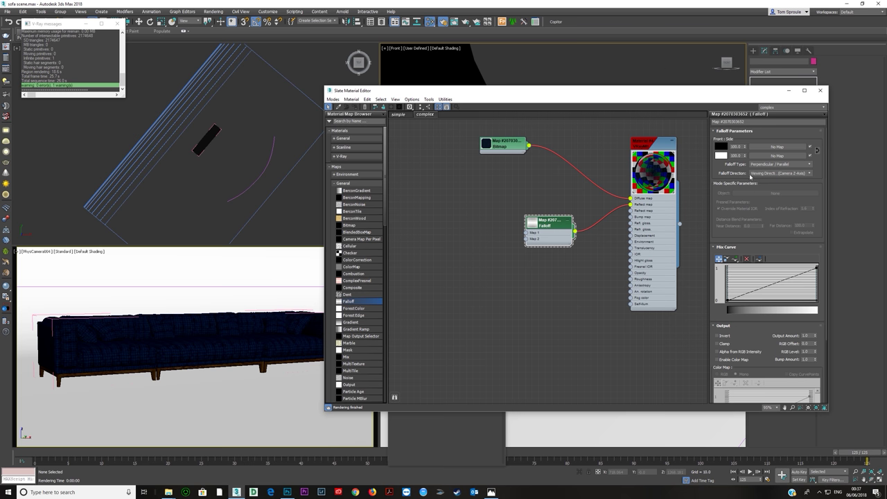
click(760, 164)
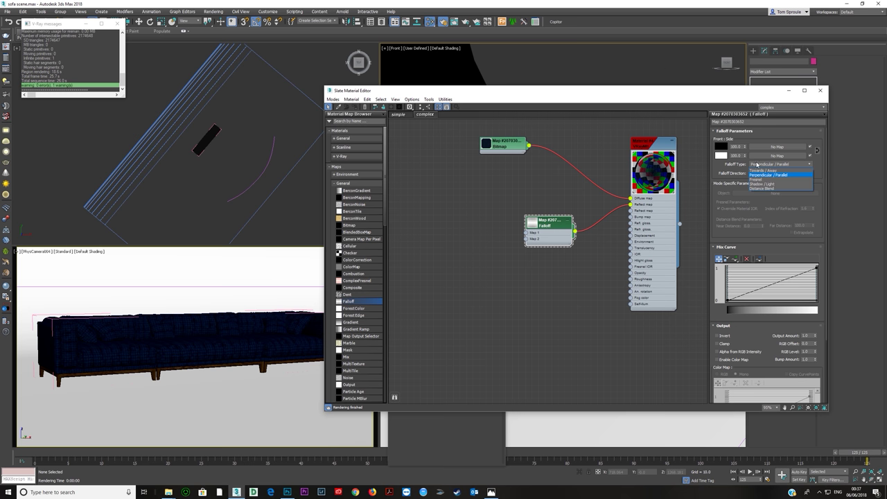
click(765, 170)
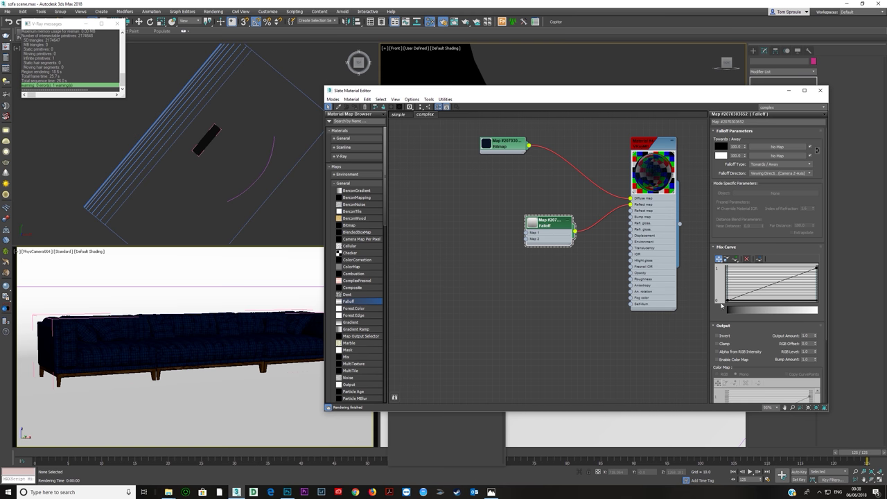
Step: Add two points to the Falloff mix curve and place them to form a steep rise near its start
click(735, 258)
click(753, 291)
right_click(753, 292)
click(719, 259)
drag(753, 291, 736, 299)
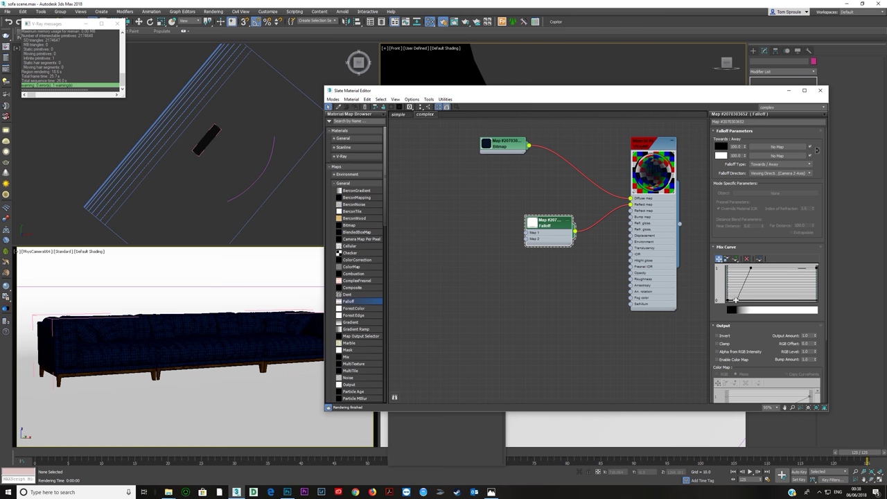
Step: Convert the two inner points of the Falloff mix curve to Bezier-Smooth
right_click(737, 299)
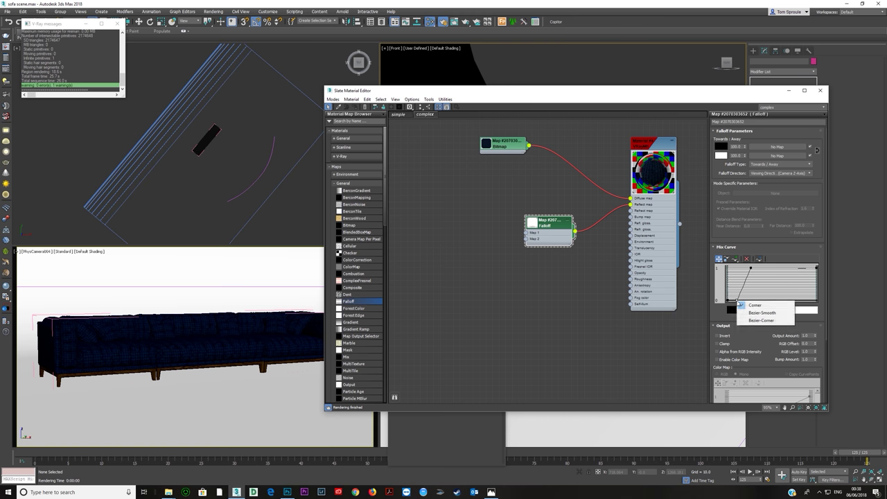
click(760, 311)
drag(741, 297, 743, 299)
right_click(750, 270)
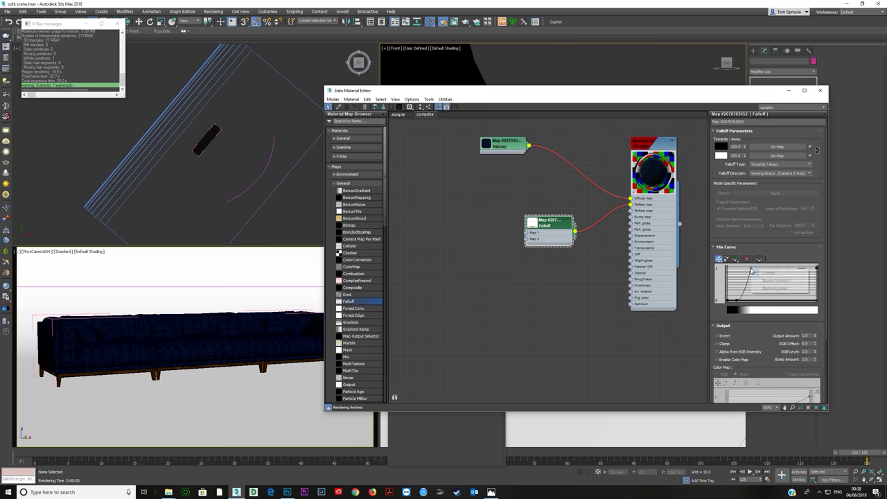
click(761, 282)
Step: Move the Bitmap and Falloff nodes farther from the material node and check the reference photo of the velvet sofa
middle_drag(466, 197, 514, 196)
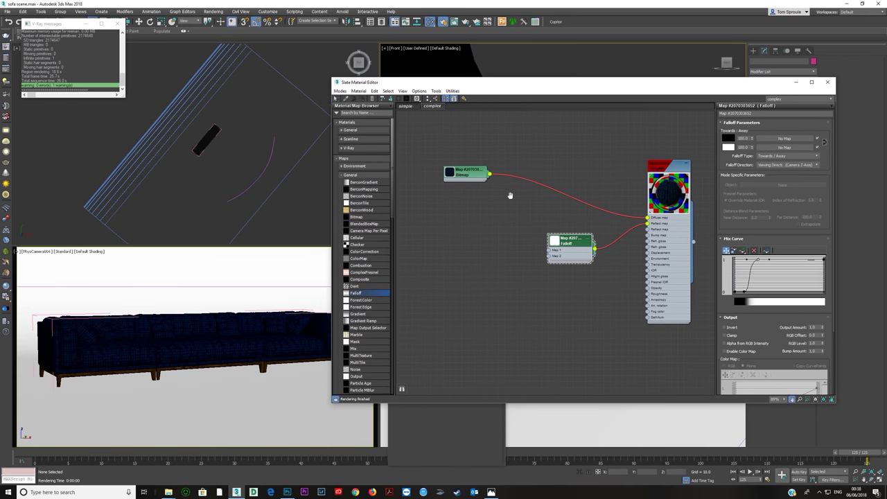
drag(465, 173, 435, 185)
drag(570, 240, 533, 234)
click(491, 492)
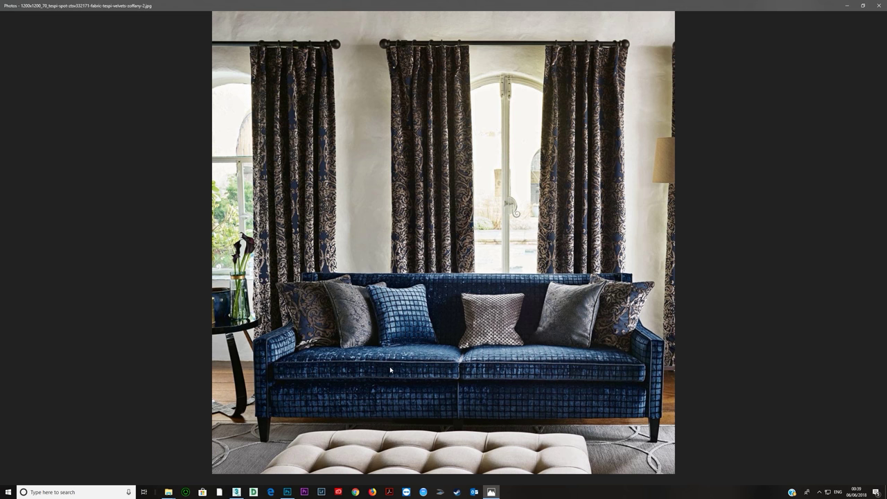
click(846, 6)
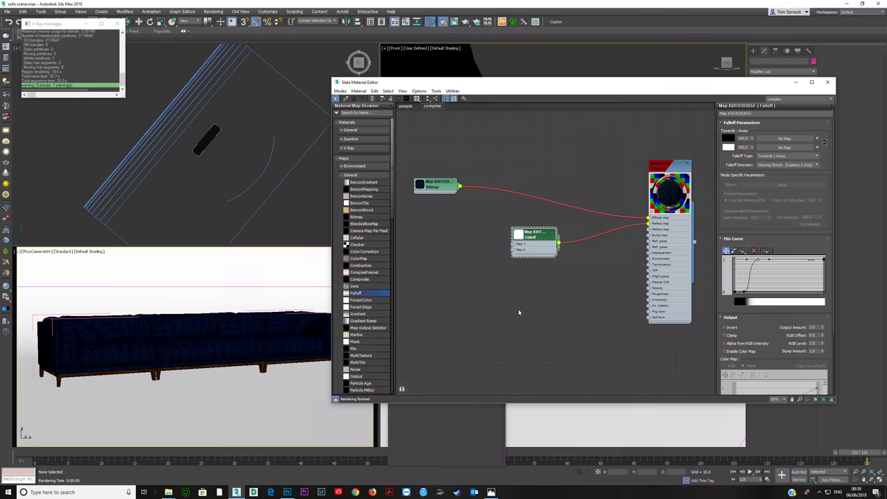
Step: Connect the fabric Bitmap to both Map 1 and Map 2 of the Falloff, keeping the Viewing Direction (Camera Z-Axis) falloff direction
drag(435, 182, 513, 244)
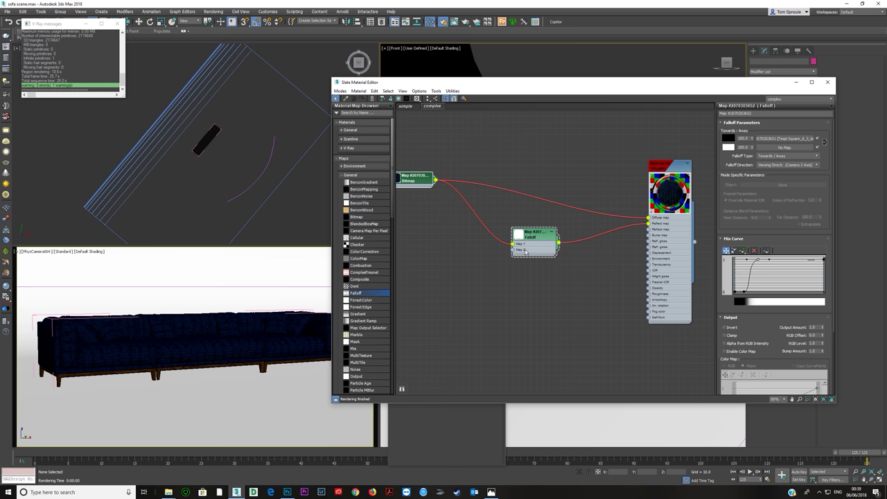
scroll(477, 254, up, 1)
scroll(476, 255, down, 2)
middle_drag(449, 235, 502, 241)
drag(493, 189, 567, 253)
middle_drag(565, 255, 506, 253)
scroll(505, 253, up, 1)
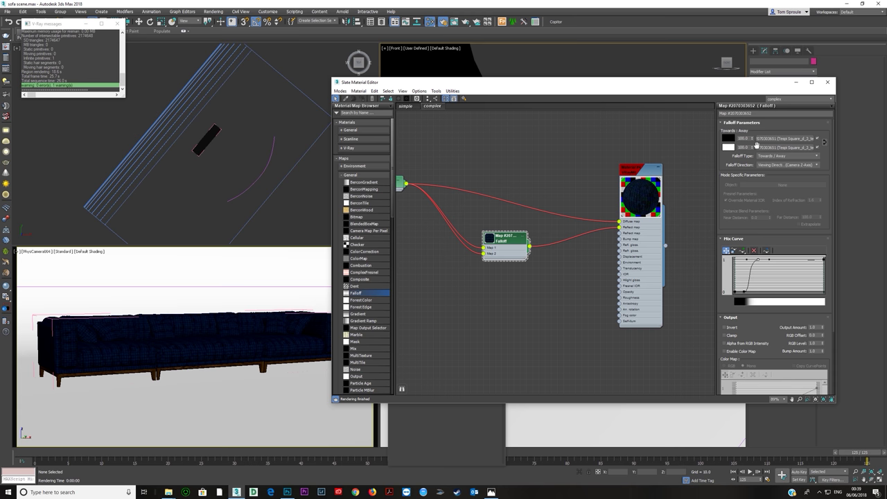
click(787, 167)
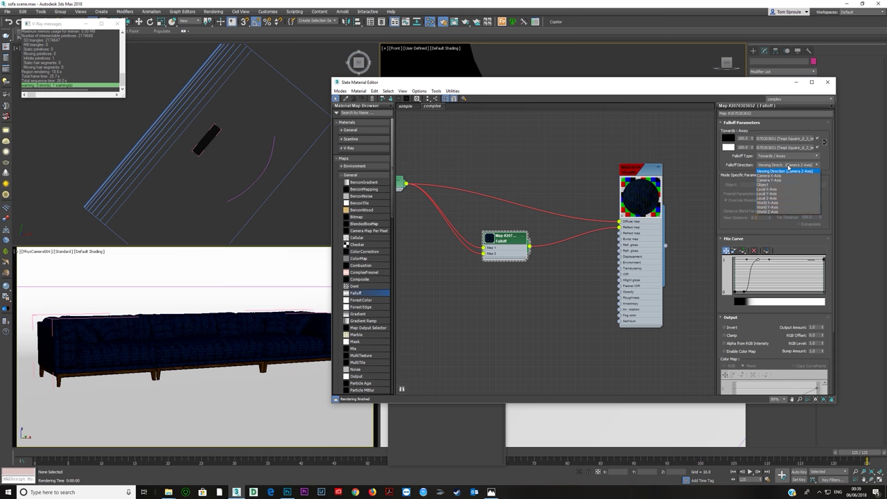
click(787, 166)
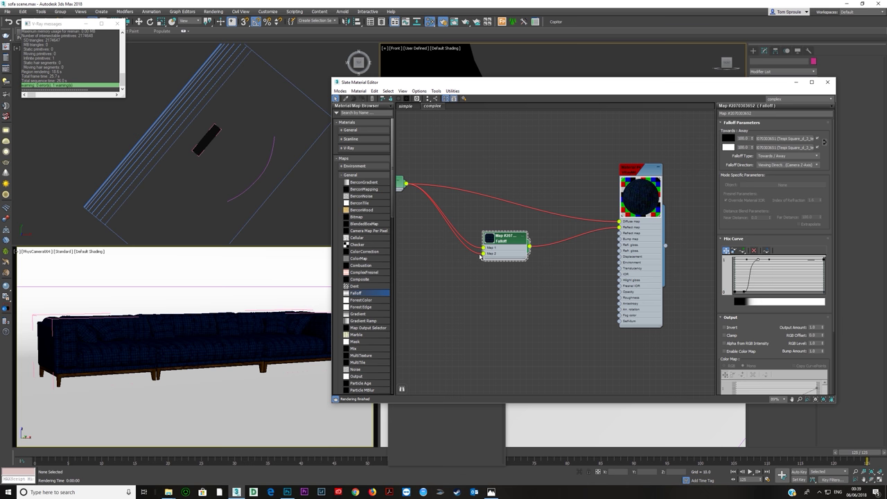
Step: Insert a Color Correction map between the Bitmap and the Falloff's Map 2, using Advanced lightness with RGB Gamma/Contrast 5
drag(492, 253, 503, 241)
click(348, 176)
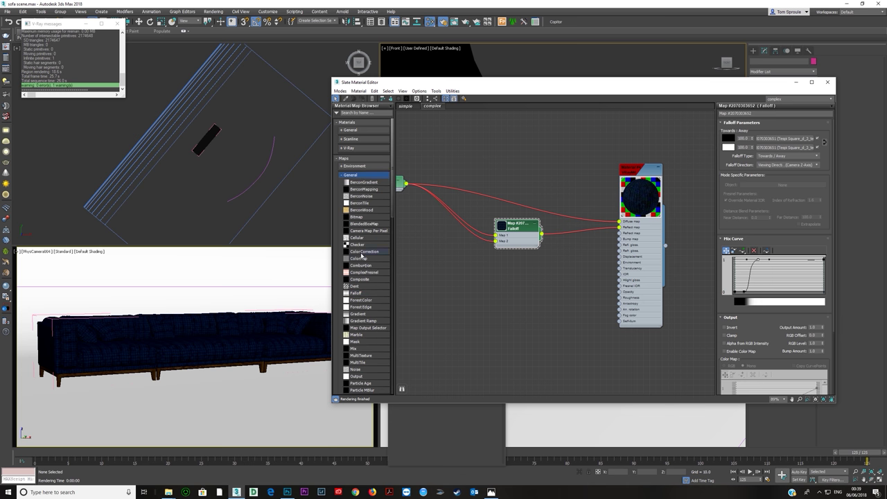
drag(363, 255, 421, 264)
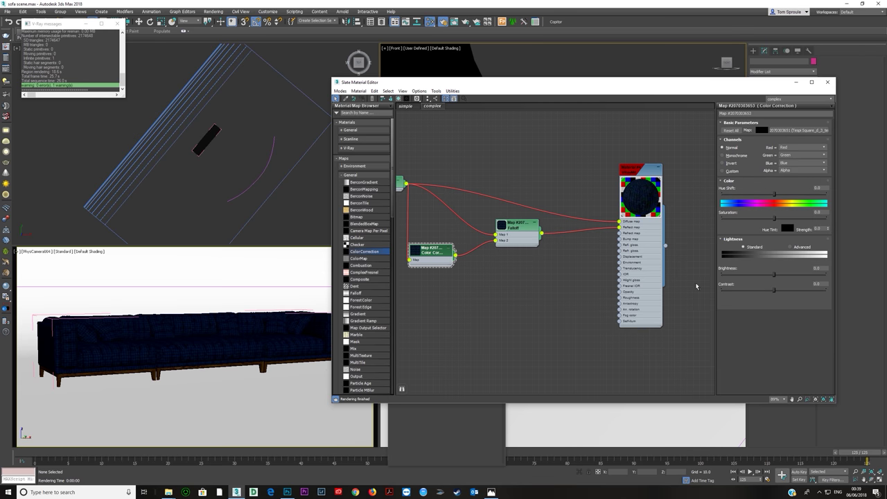
click(800, 248)
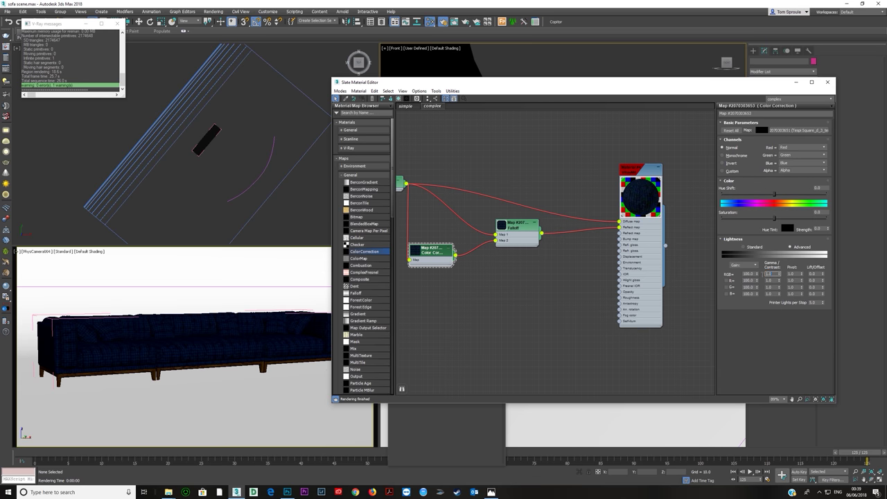
text(5)
key(Return)
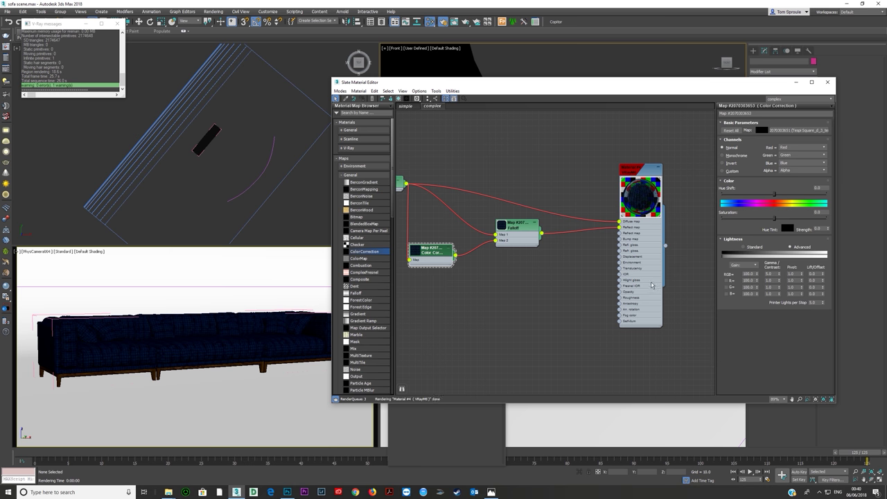
Step: Set the VRayMtl's reflection glossiness to 0.6 and test-render the sofa from the camera view
click(642, 251)
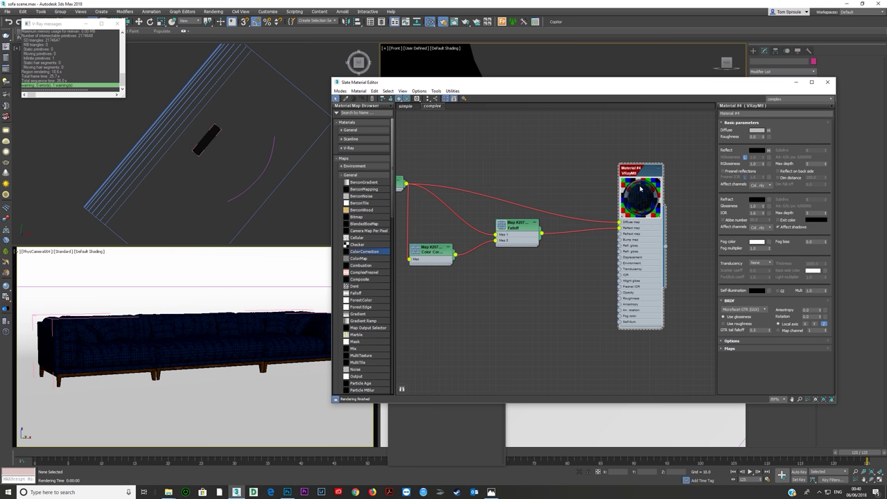
drag(761, 163, 688, 170)
text(0.6)
key(Tab)
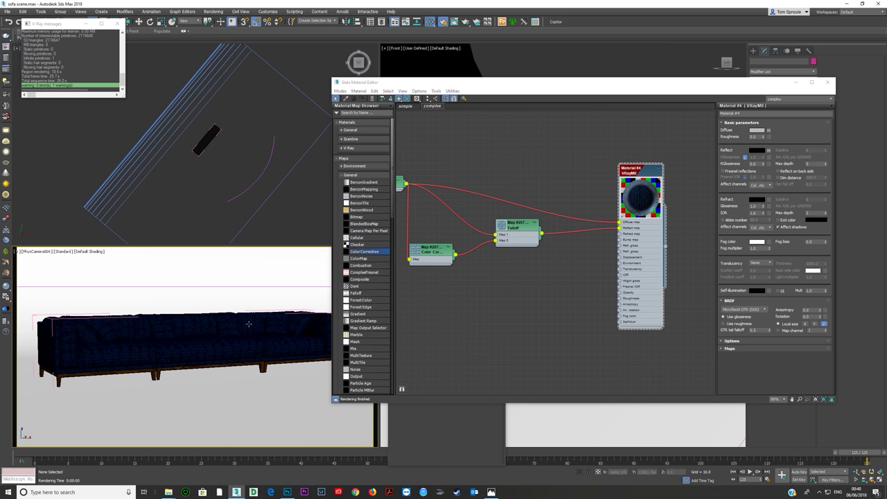
key(shift+q)
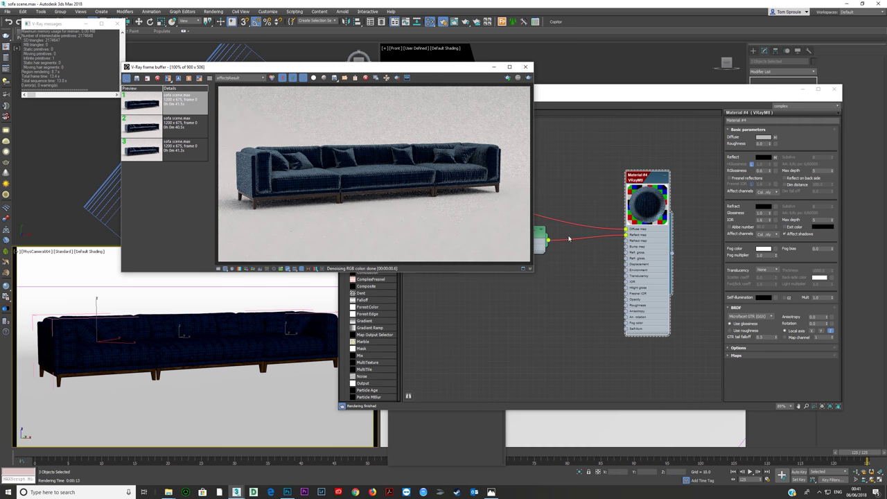
Step: Move the Bitmap, Color Correction and Falloff nodes farther from the material node and check the reference sofa photo
middle_drag(581, 239, 675, 225)
scroll(575, 242, down, 1)
drag(485, 189, 426, 168)
drag(529, 258, 465, 226)
drag(597, 232, 520, 214)
drag(415, 168, 347, 140)
drag(459, 224, 438, 198)
drag(511, 216, 475, 187)
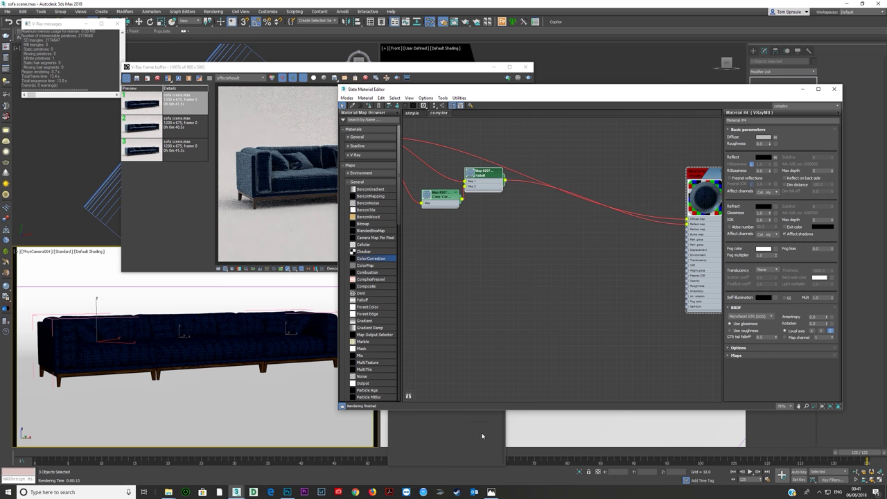
click(490, 492)
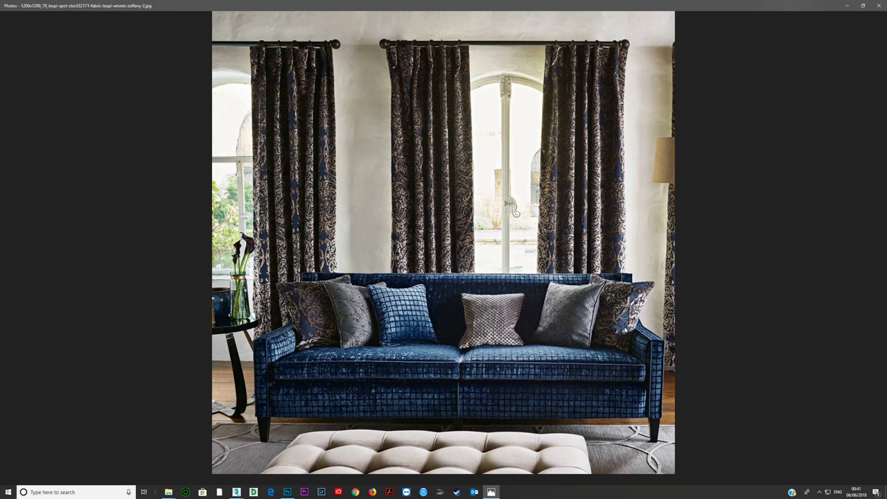
click(846, 6)
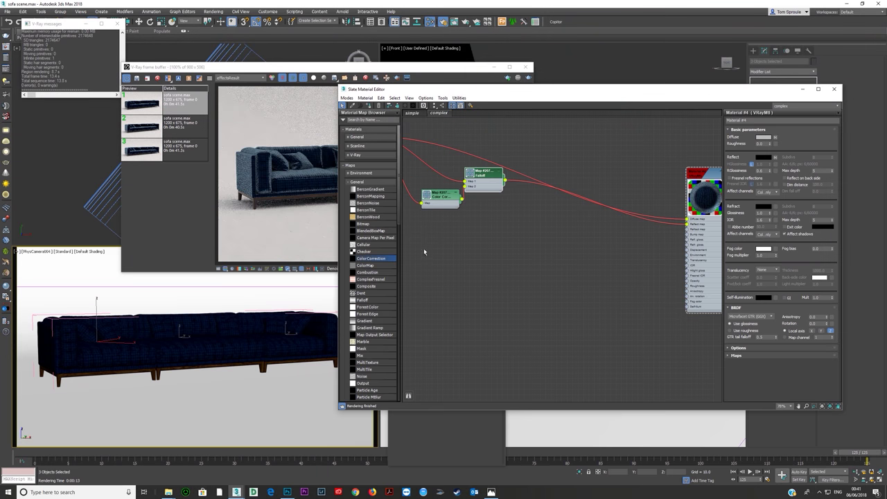
Step: Rearrange the Falloff and Color Correction nodes, insert a Composite map between the Falloff and the Reflect map input, and open its parameters
drag(481, 190, 498, 254)
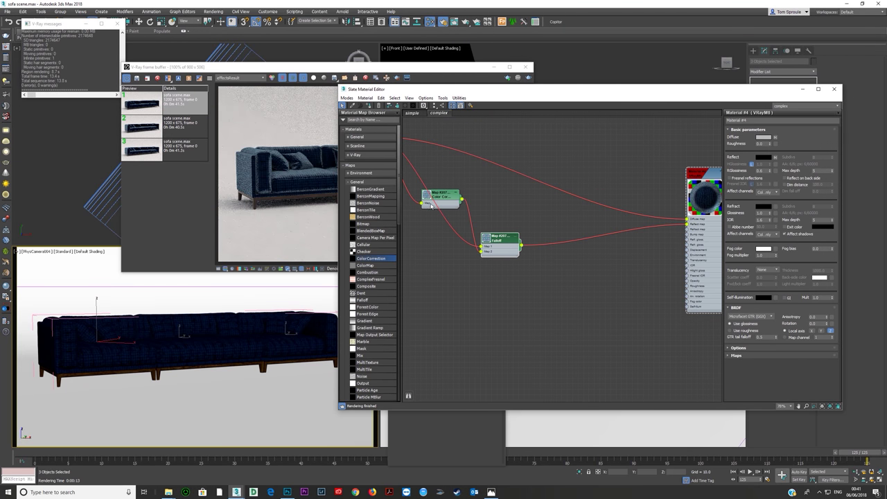
drag(432, 206, 413, 270)
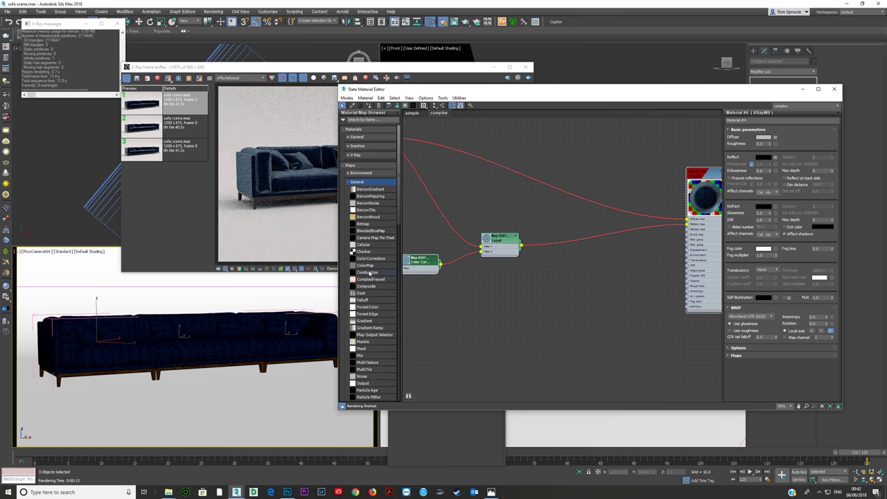
drag(370, 286, 581, 245)
click(588, 249)
drag(505, 239, 488, 233)
drag(572, 252, 570, 235)
double_click(569, 234)
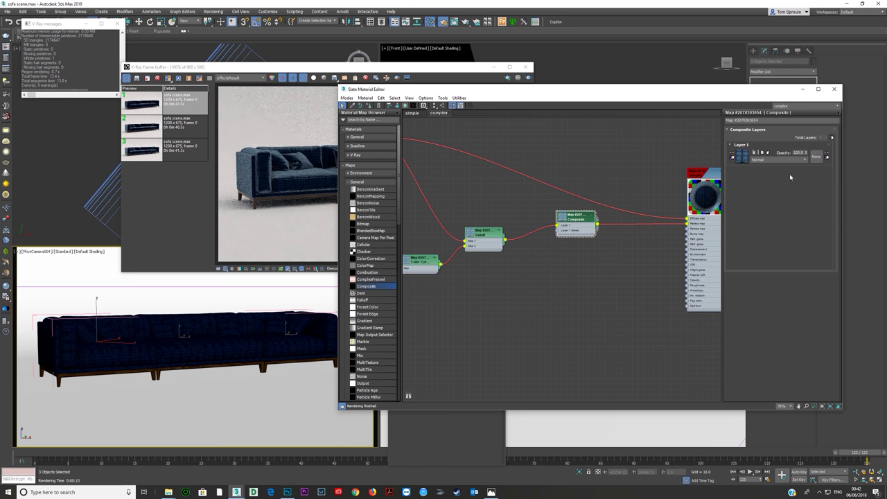
Step: Add a second layer to the Composite map and connect the fabric Bitmap to its Layer 2 input
click(832, 138)
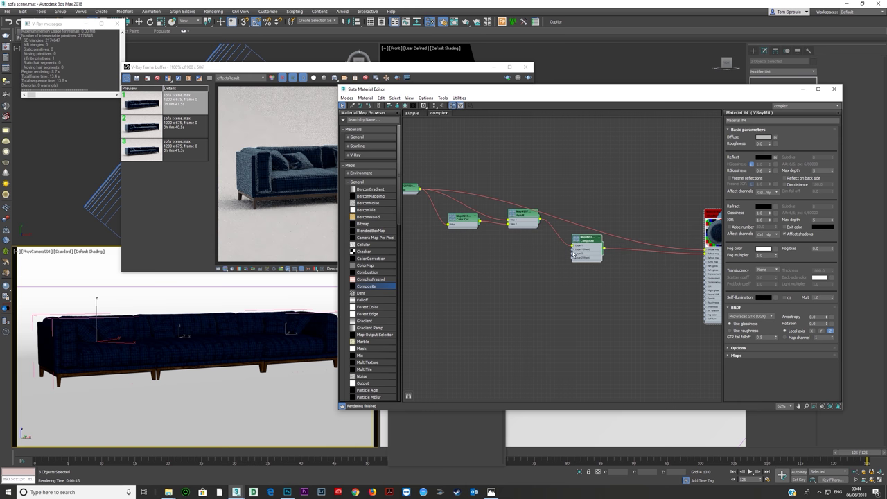
scroll(546, 246, up, 2)
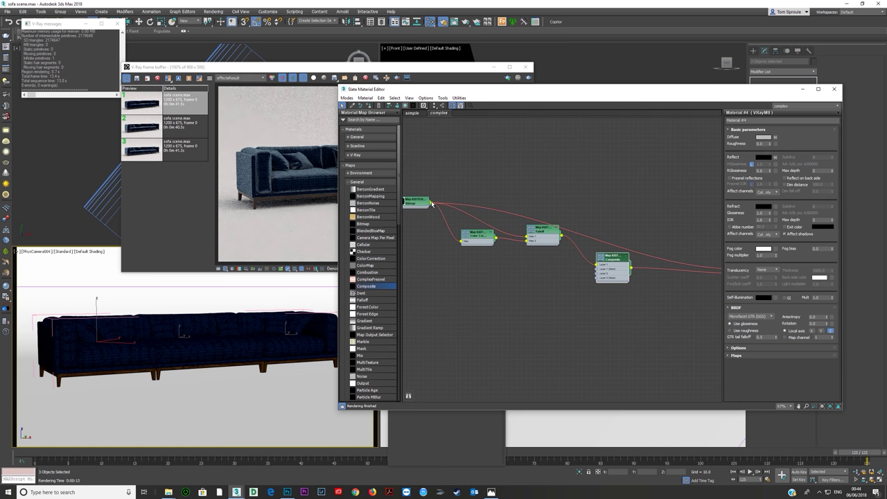
double_click(416, 205)
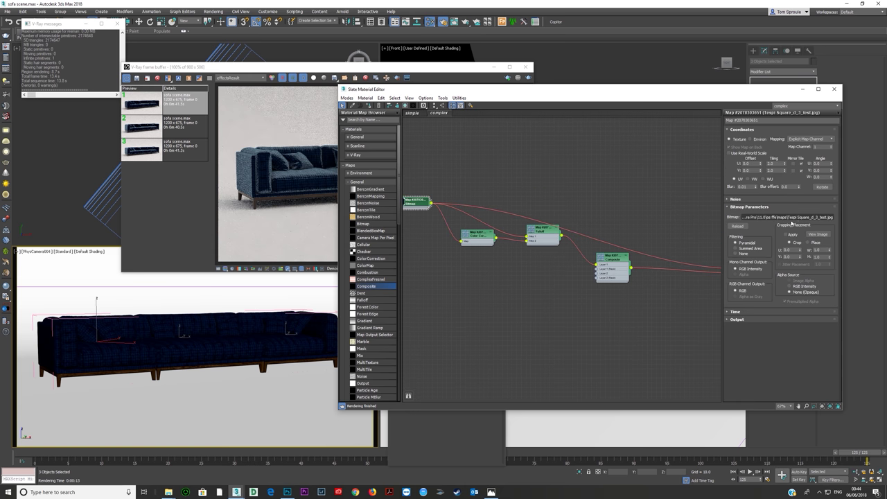
middle_drag(656, 273, 592, 253)
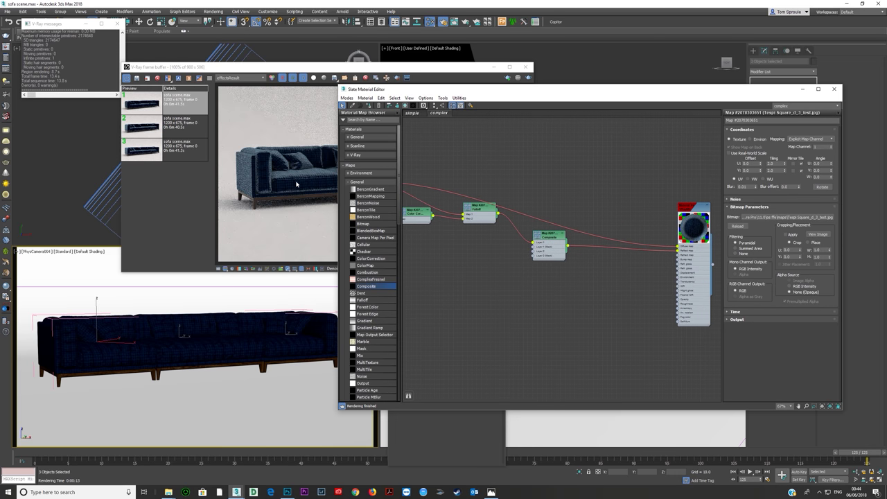
middle_drag(410, 219, 427, 223)
drag(424, 192, 594, 264)
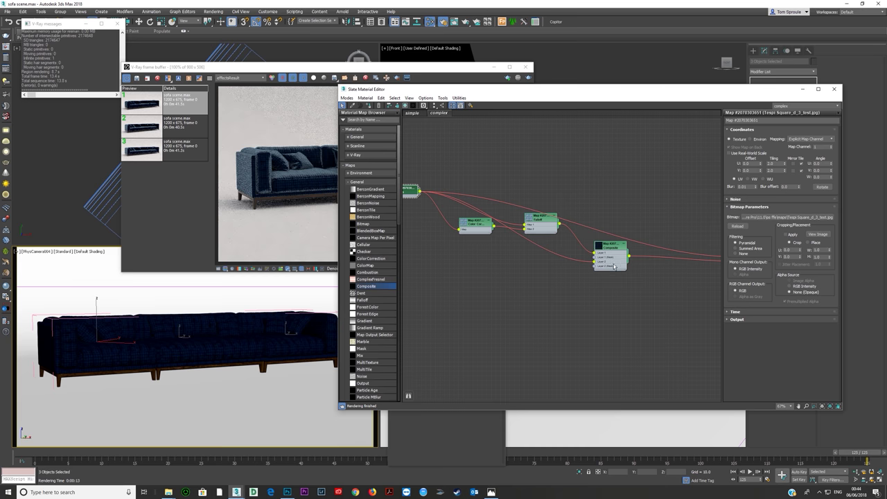
Step: Move the VRayMtl node closer to the Composite map
middle_drag(618, 264, 530, 261)
drag(666, 292, 615, 279)
middle_drag(534, 255, 654, 243)
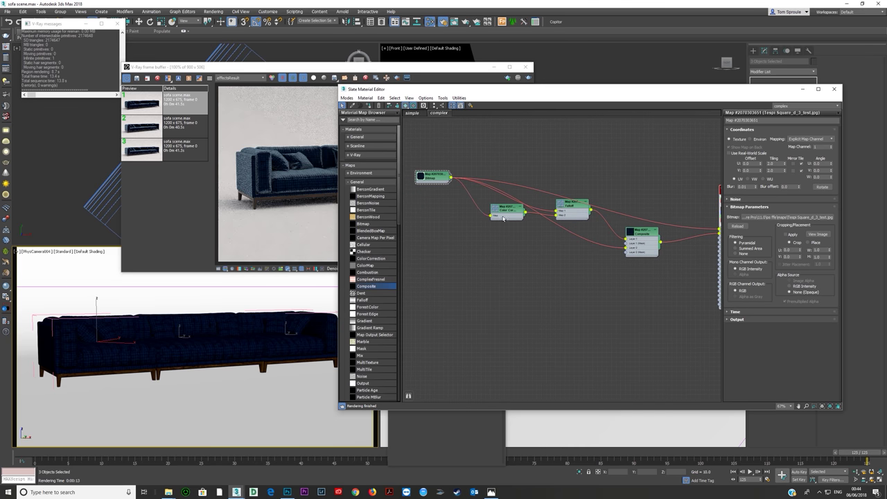
middle_drag(557, 230, 503, 217)
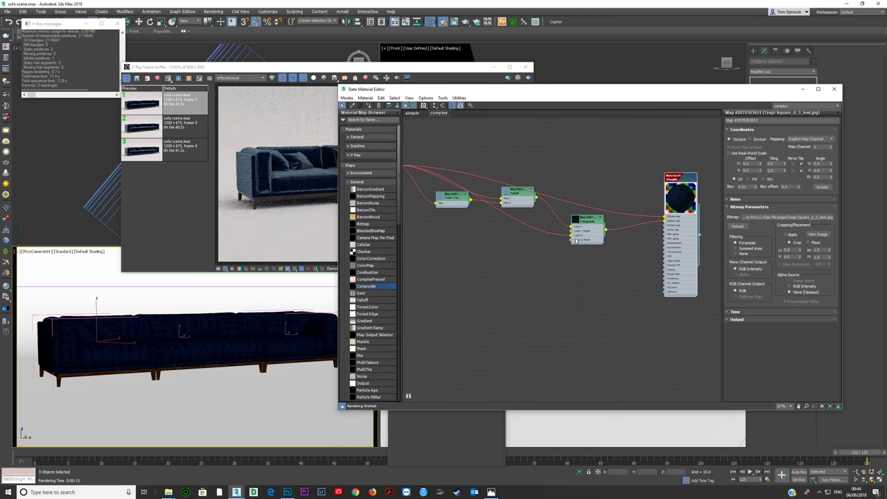
middle_drag(562, 240, 577, 241)
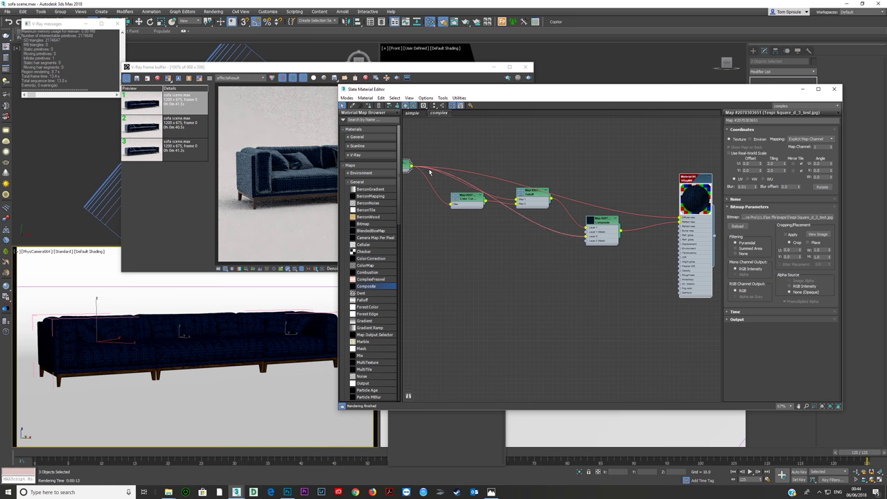
Step: Lower the fabric Bitmap node and insert a new Composite map between it and the first Composite's Layer 2 input
middle_drag(414, 170, 485, 181)
scroll(459, 182, up, 2)
scroll(451, 176, up, 1)
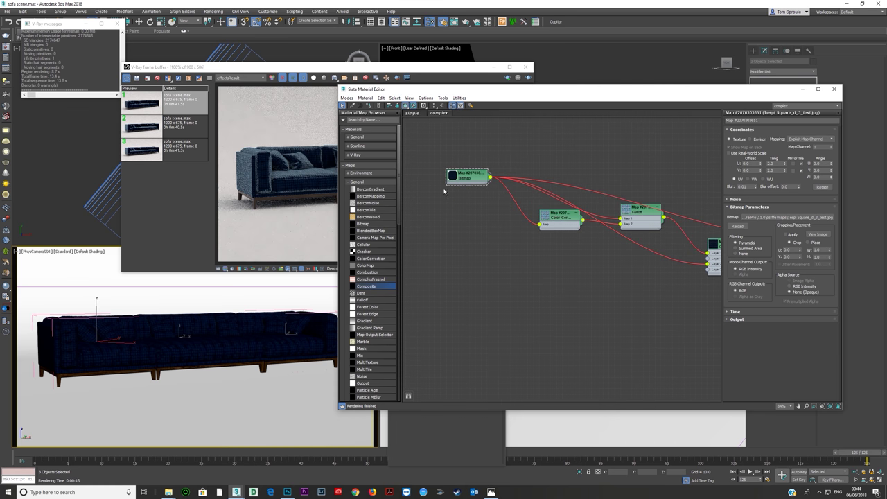
drag(469, 180, 453, 250)
drag(367, 286, 559, 260)
click(594, 266)
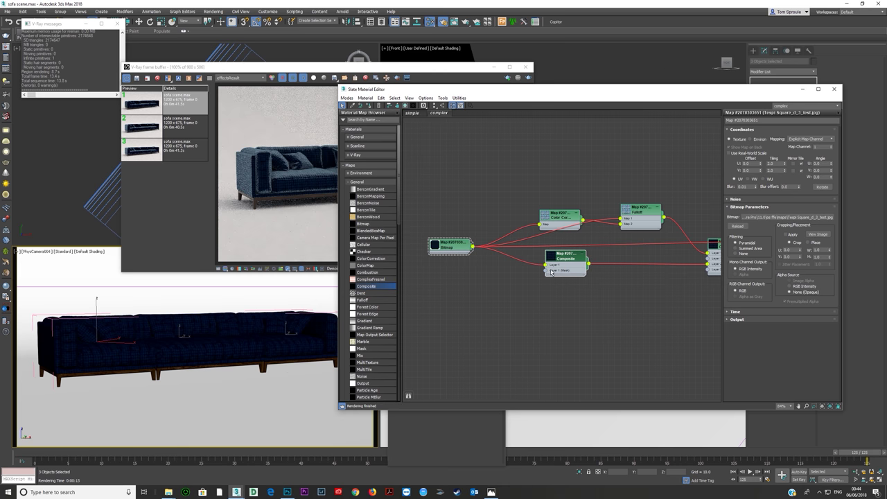
middle_drag(507, 325, 473, 323)
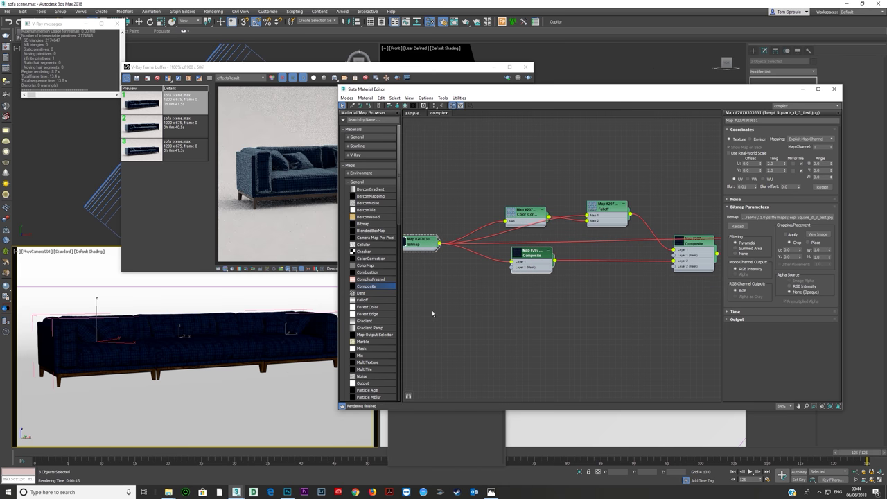
Step: Preview the gfgf image from the maps folder, add it as a Bitmap and connect it to the new Composite's Layer 1 mask
mouse_move(169, 492)
click(232, 477)
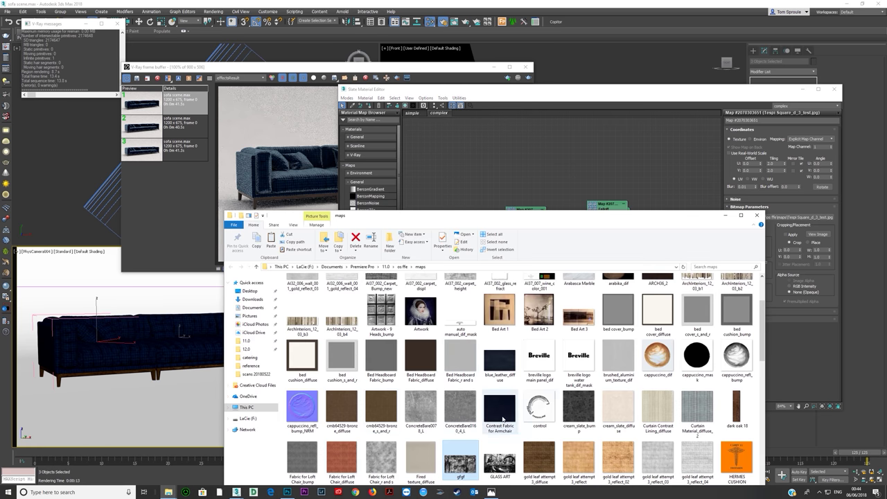
double_click(461, 462)
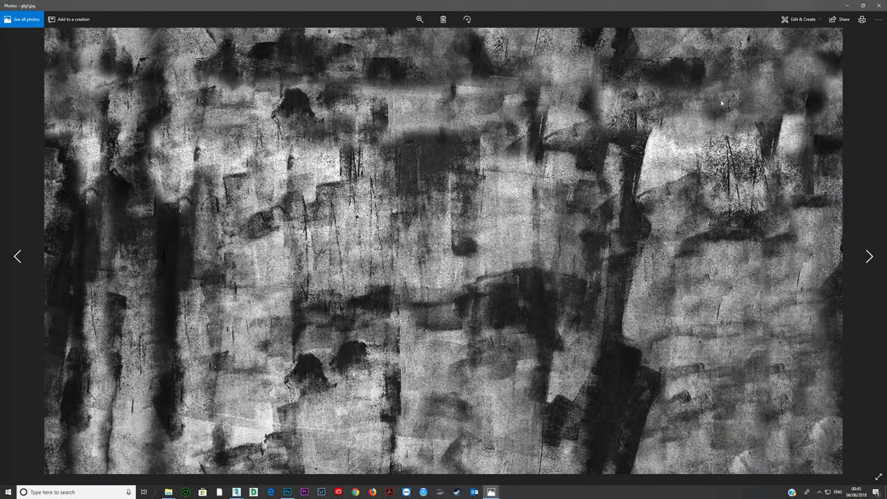
click(878, 6)
drag(483, 455, 511, 269)
click(725, 215)
middle_drag(467, 275, 520, 270)
Step: Set the gfgf Bitmap's tiling to U 2 and V 4 and show the map on the sofa in the viewport
double_click(477, 284)
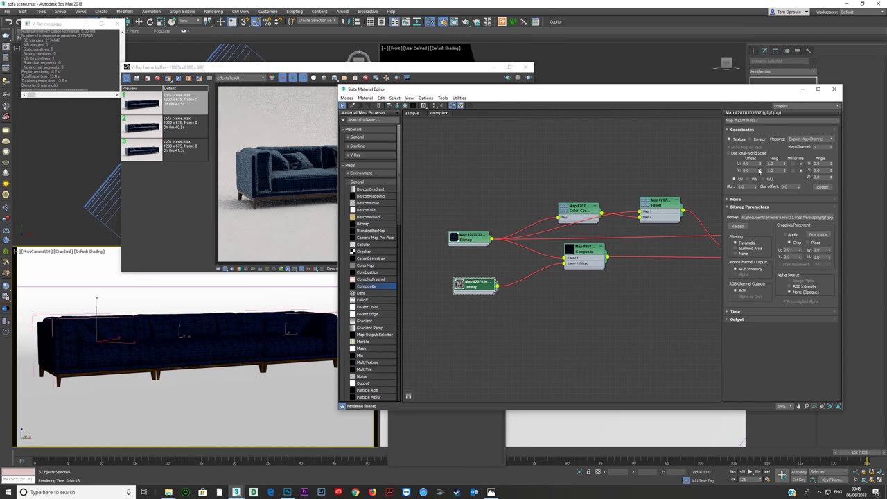
double_click(485, 242)
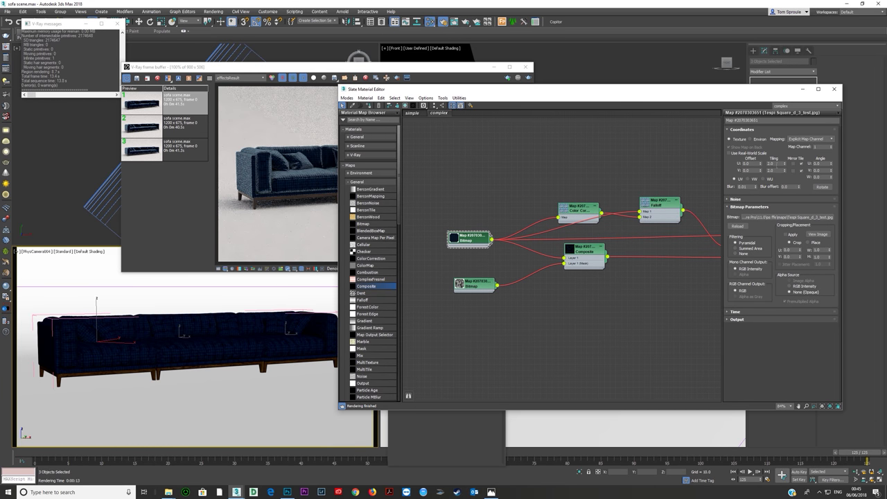
double_click(485, 284)
drag(780, 164, 723, 178)
text(2)
key(Tab)
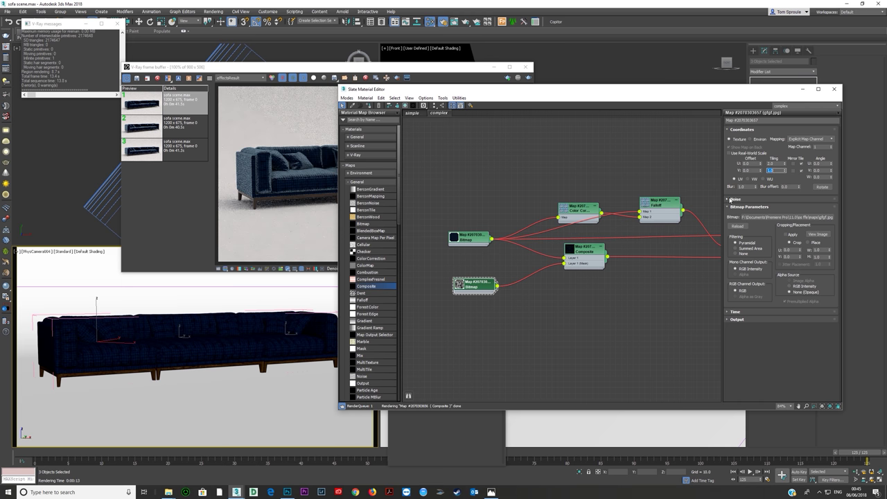
text(4)
key(Return)
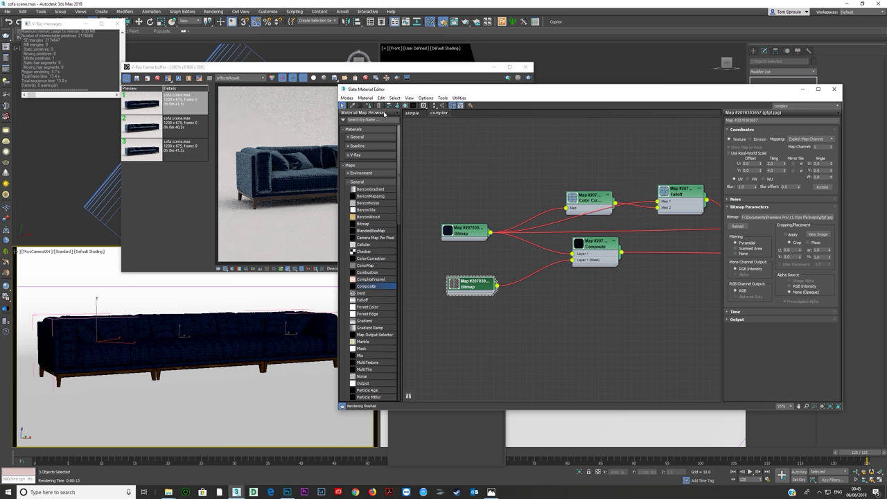
click(404, 105)
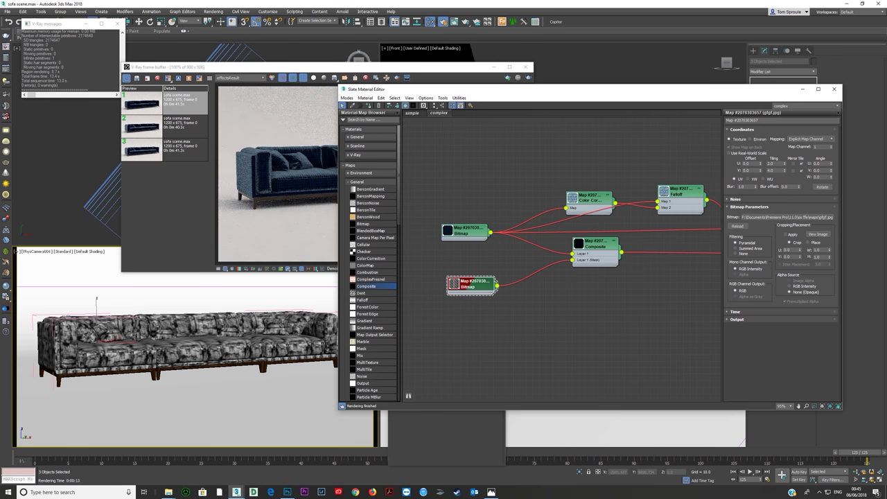
Step: Try a tiling of U 1 and V 1 on the gfgf Bitmap, and revert it
double_click(778, 166)
text(1)
key(Tab)
text(1)
key(Return)
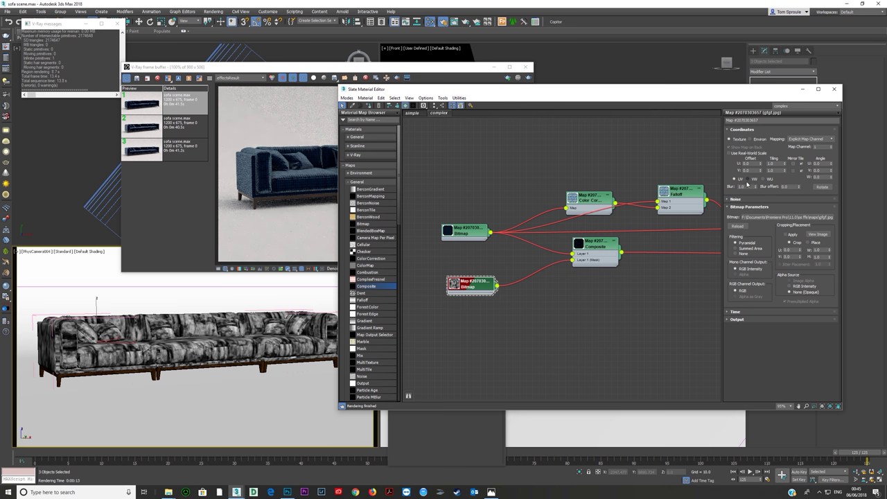
key(ctrl+y)
key(ctrl+y)
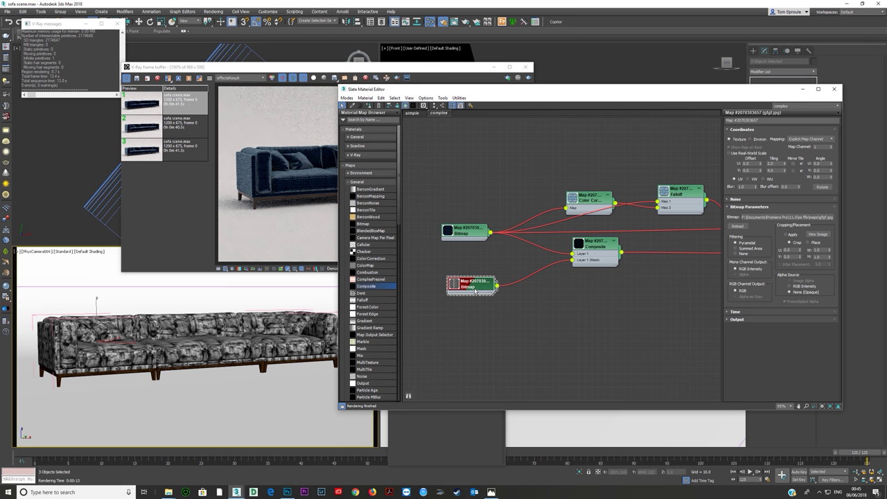
Step: Examine the node chain up to the VRayMtl preview and compare it with the reference photo of the blue velvet sofa
middle_drag(578, 259, 488, 261)
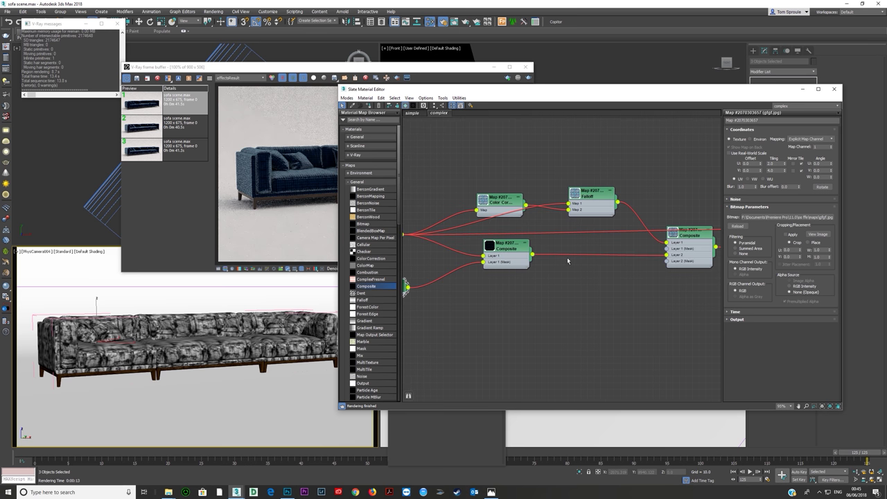
middle_drag(656, 265, 556, 254)
middle_drag(635, 243, 521, 239)
scroll(576, 246, up, 1)
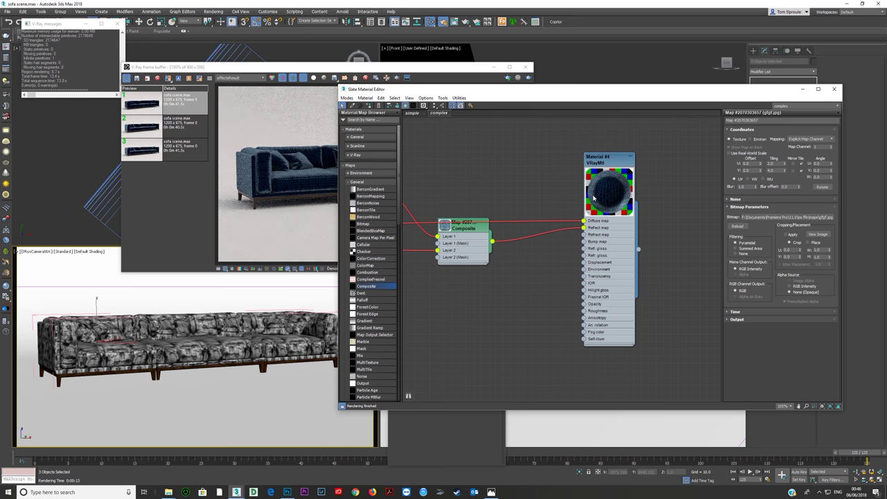
scroll(604, 185, up, 3)
scroll(605, 186, down, 2)
middle_drag(605, 186, 645, 180)
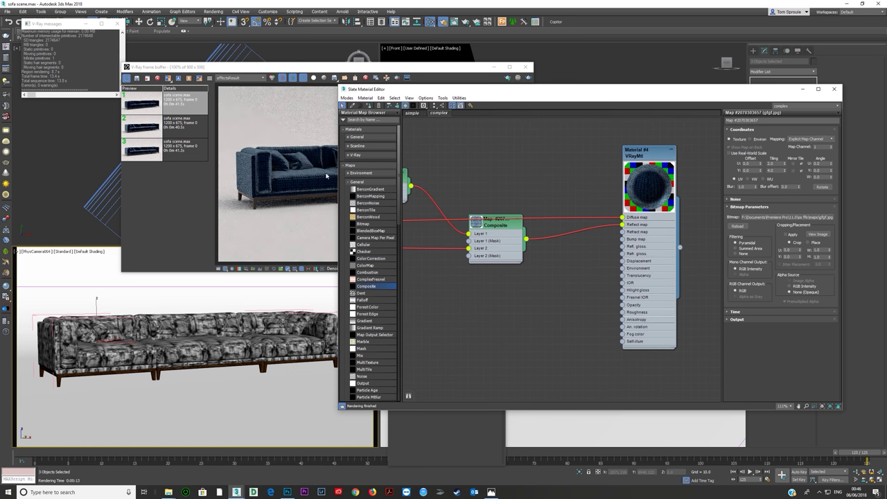
click(491, 492)
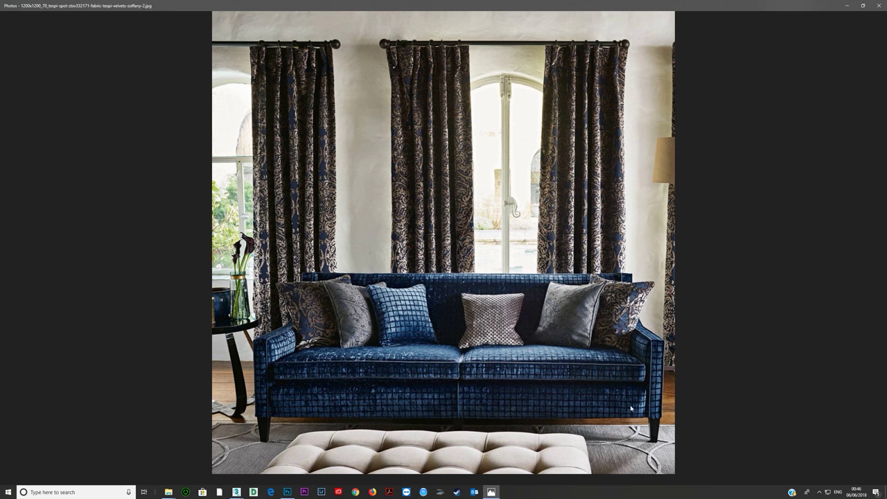
click(846, 5)
Step: Move the gfgf Bitmap up under the fabric Bitmap and bring the mask-driven Composite closer to both
scroll(490, 255, down, 5)
middle_drag(490, 255, 563, 268)
scroll(563, 267, up, 5)
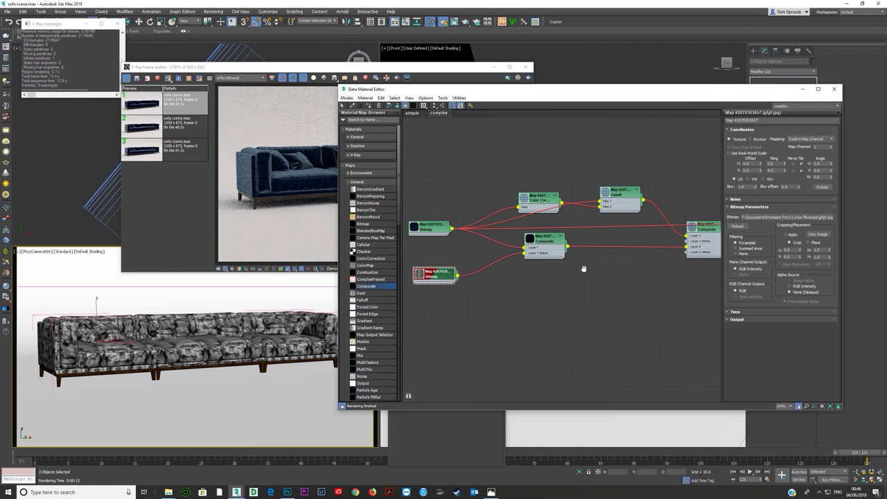
scroll(501, 271, down, 2)
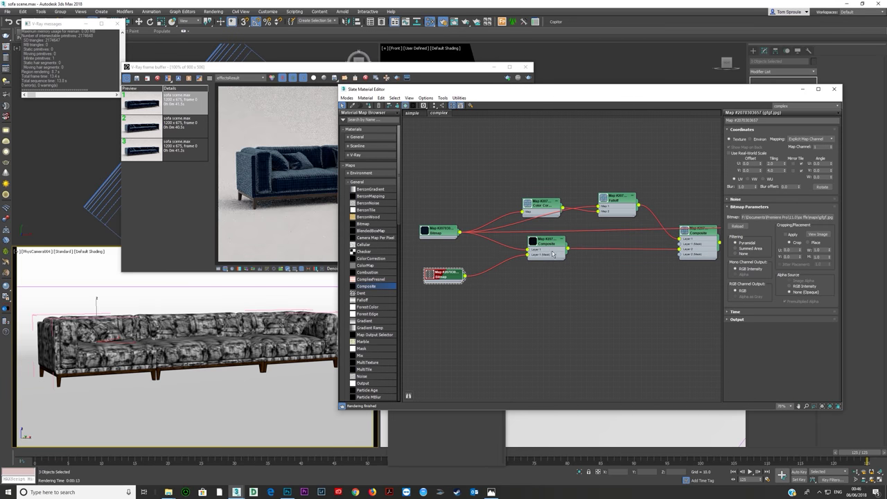
drag(454, 276, 438, 232)
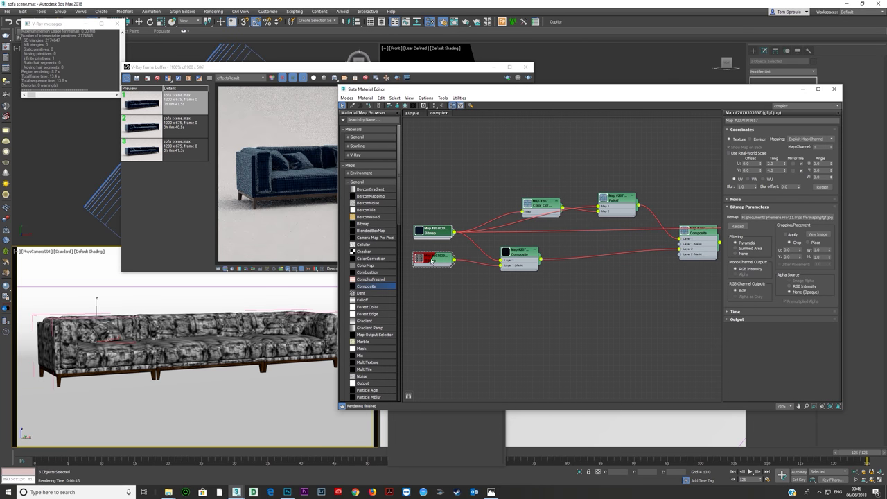
Step: Enable Invert in the gfgf Bitmap's output settings
click(430, 259)
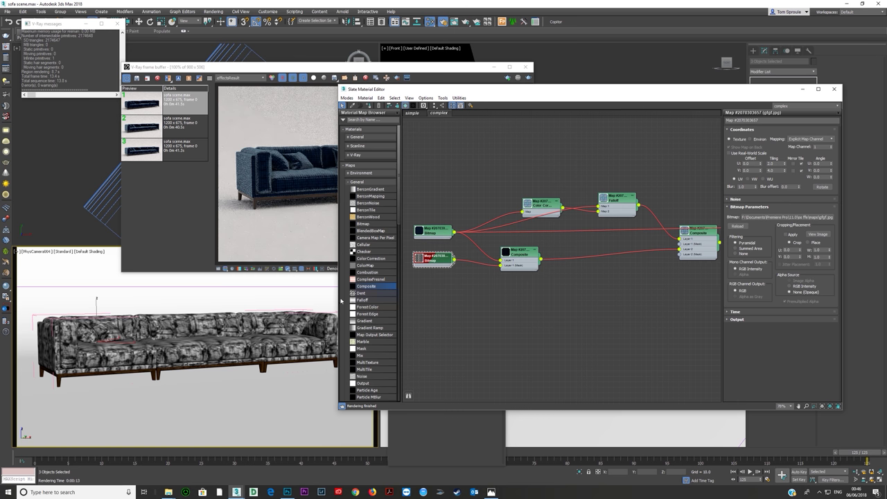
click(737, 320)
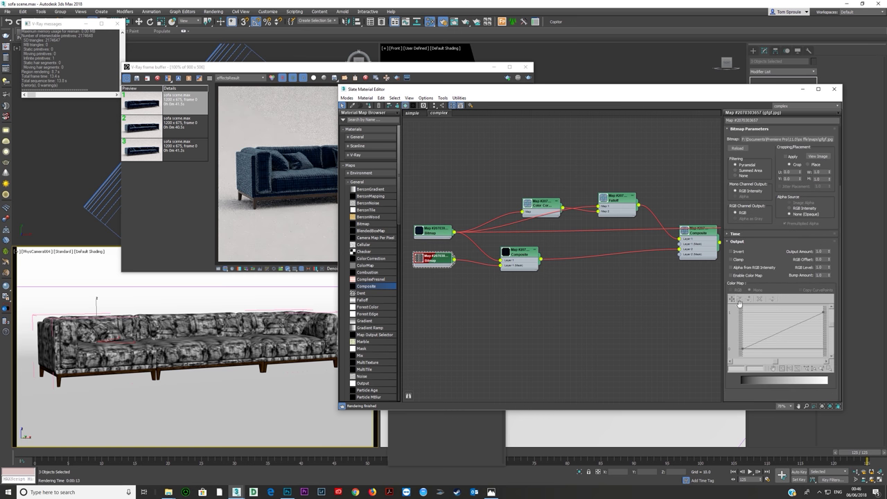
click(733, 252)
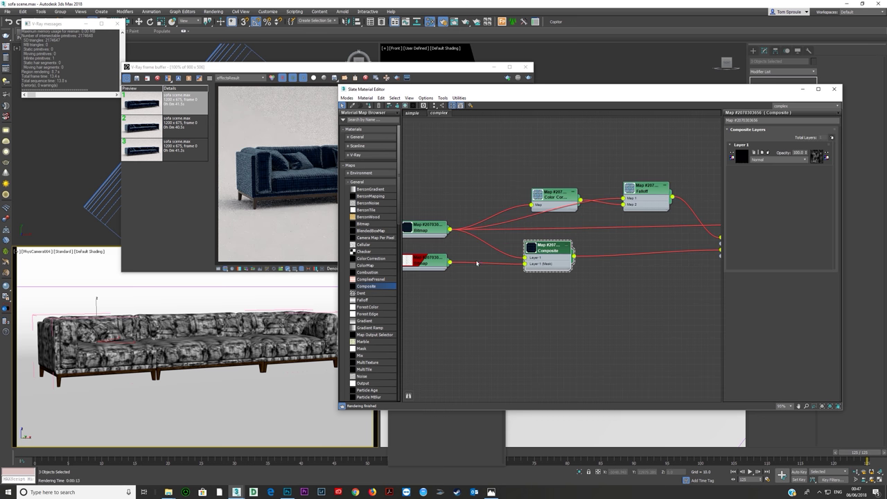
Step: Test-render the sofa with the masked reflection, inspect it, and move the frame buffer clear of the material editor
click(309, 63)
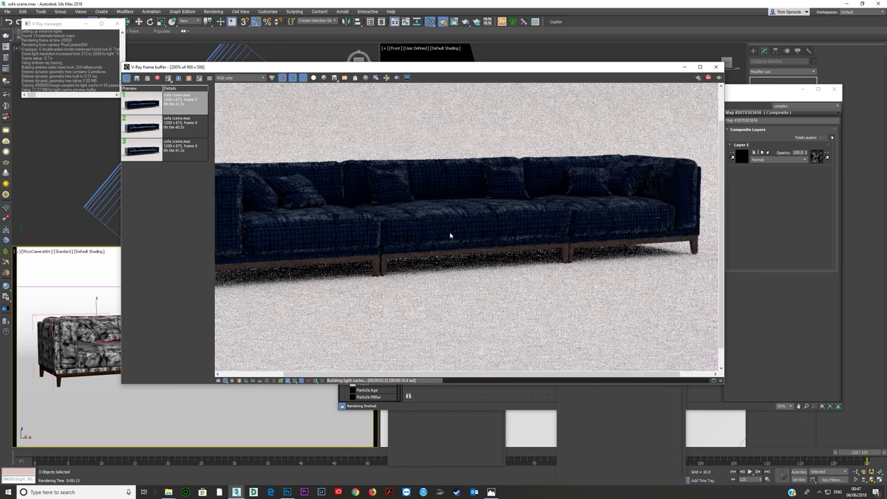
middle_drag(450, 234, 500, 234)
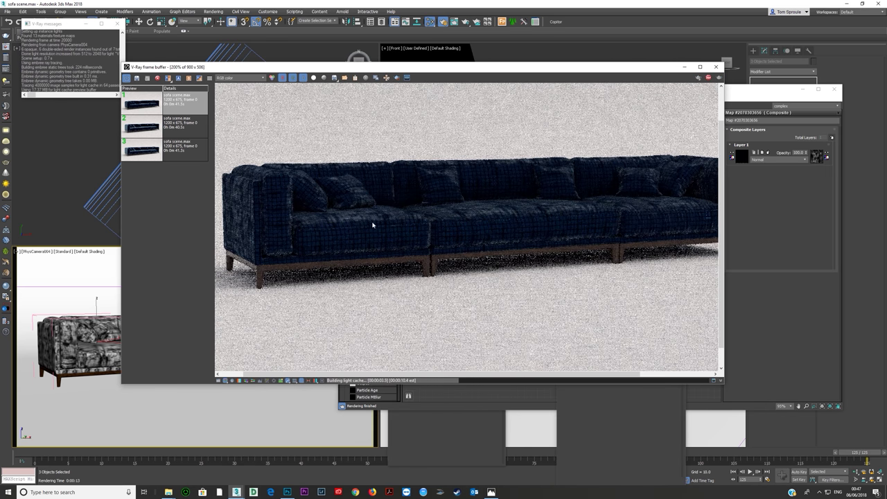
drag(612, 68, 481, 55)
click(578, 66)
click(651, 88)
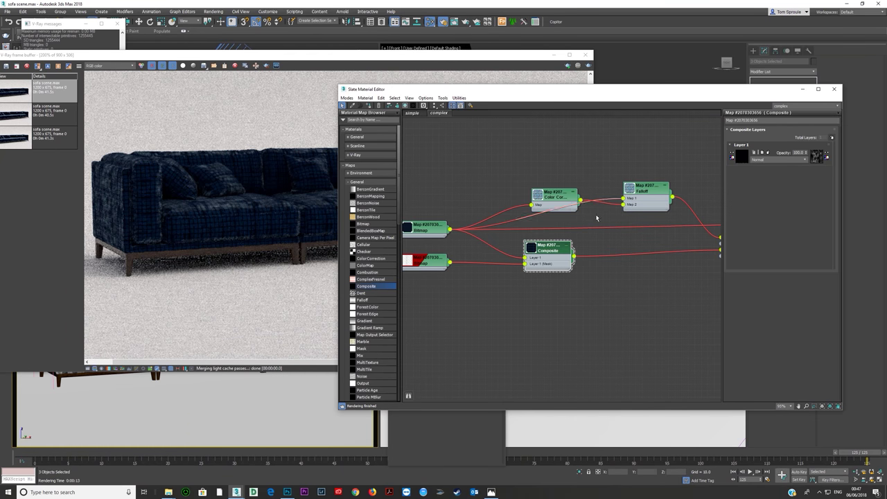
Step: Insert another Composite map between the mask-driven Composite and the final Composite's Layer 2 input
scroll(559, 247, down, 3)
middle_drag(560, 247, 532, 235)
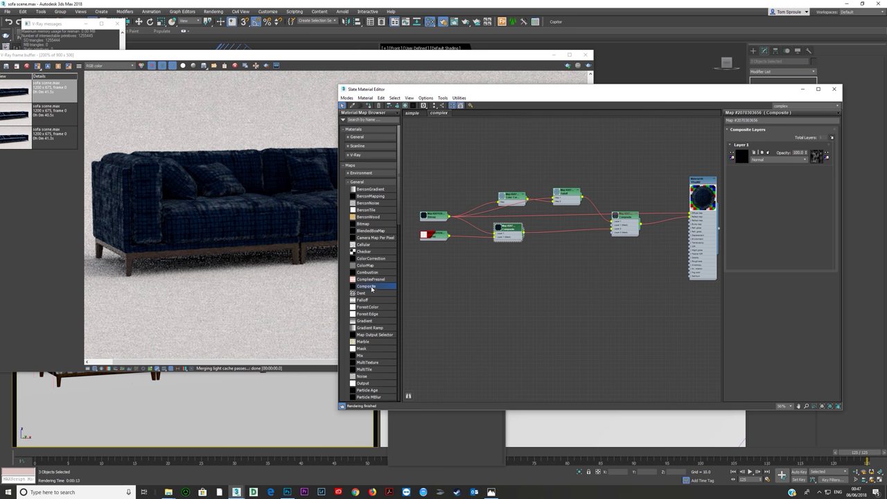
mouse_move(551, 233)
mouse_down()
mouse_move(568, 229)
mouse_move(559, 243)
mouse_up()
click(582, 242)
click(581, 243)
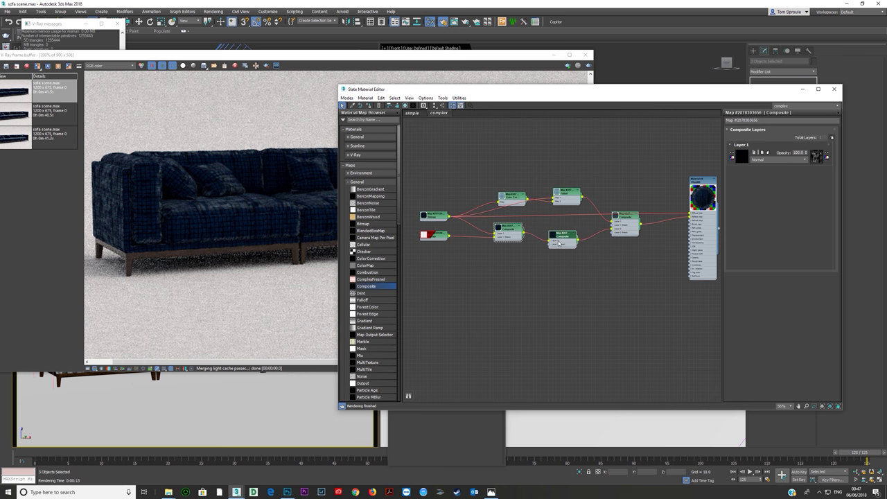
click(371, 300)
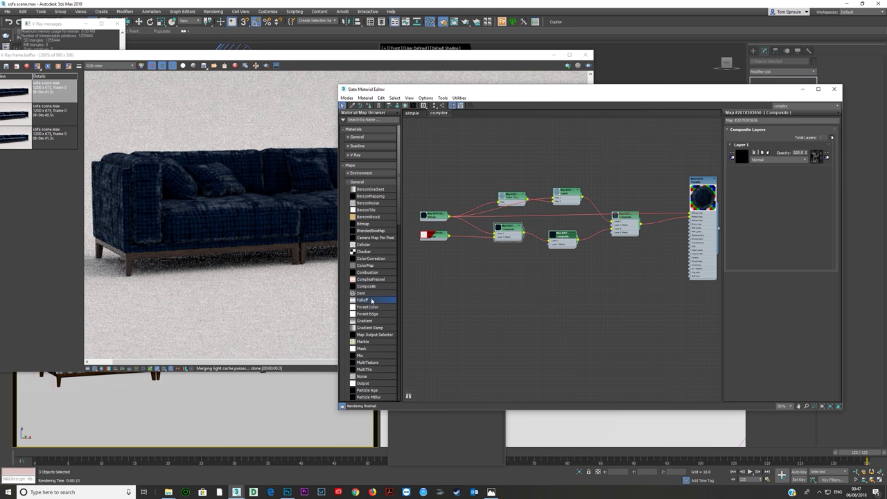
drag(509, 273, 509, 274)
double_click(507, 272)
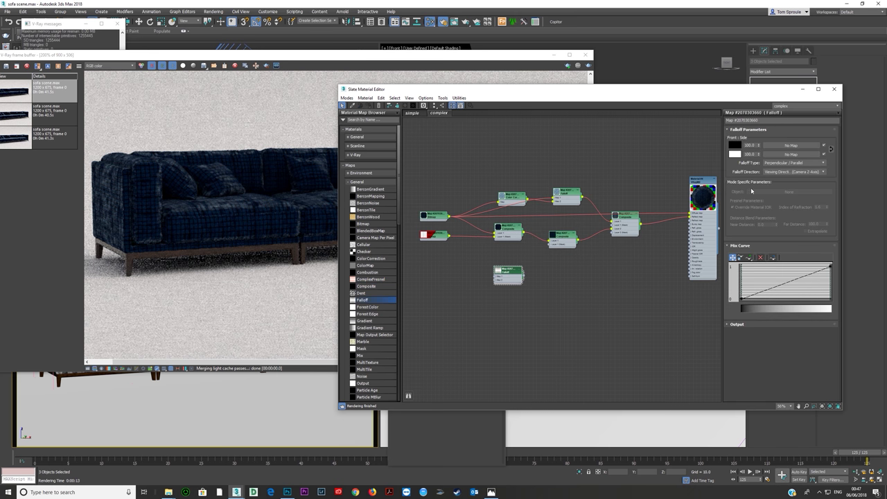
click(783, 163)
click(777, 169)
drag(510, 287, 518, 275)
Step: Replace the blank Falloff with a copy of the existing Towards / Away Falloff, leaving the copy's map inputs unconnected
click(567, 197)
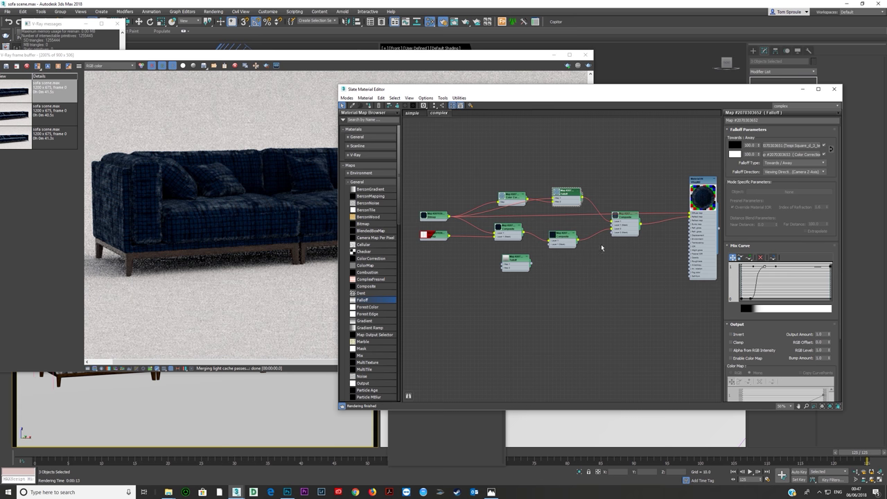
shift+drag(566, 204, 570, 273)
drag(515, 261, 469, 308)
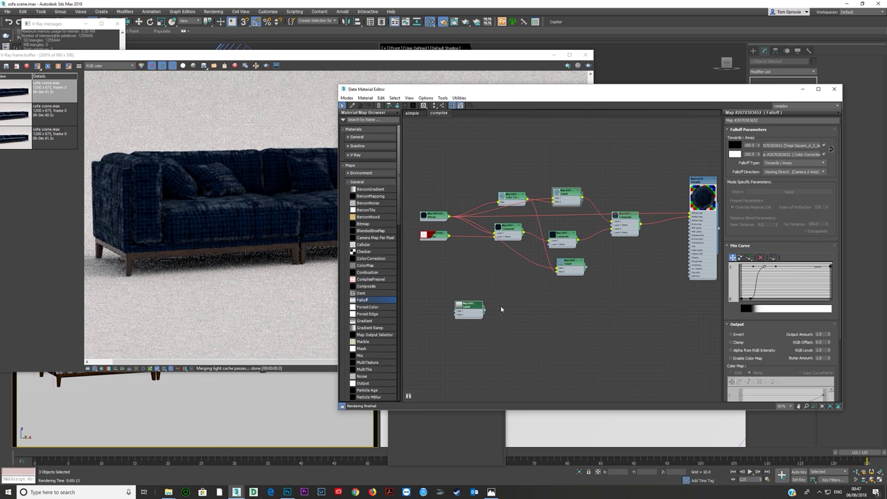
key(Delete)
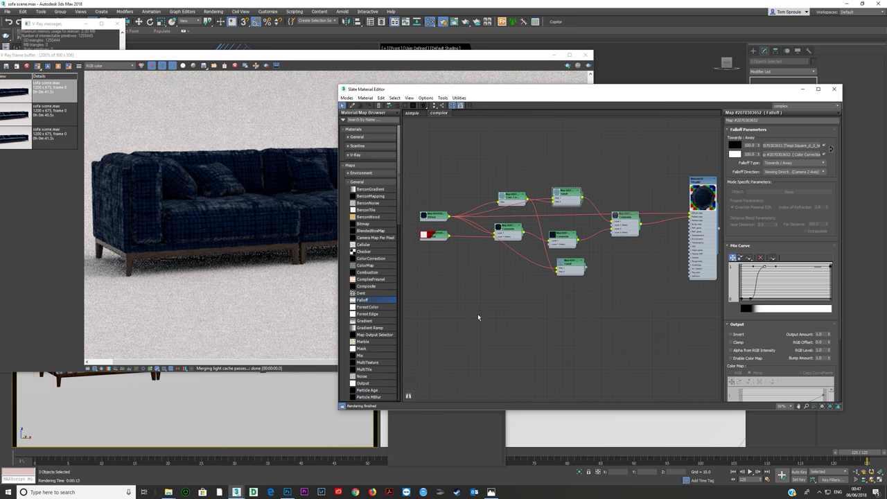
drag(578, 272, 462, 271)
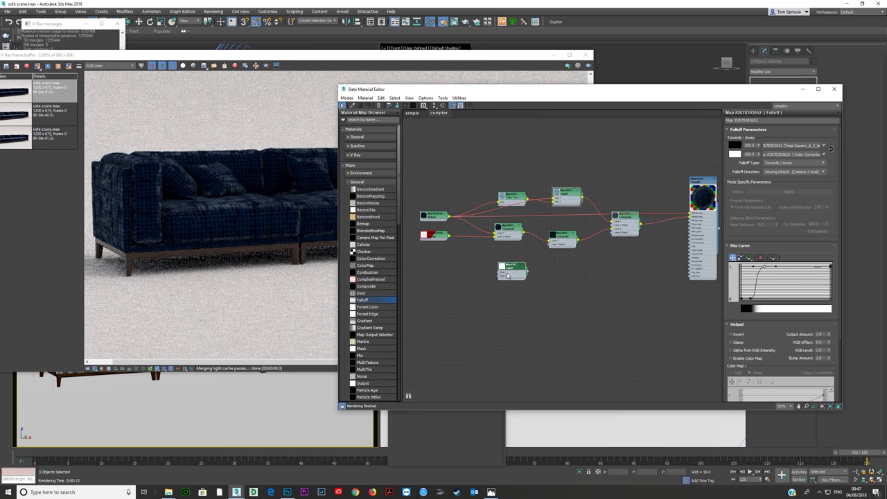
Step: Wire the copied Falloff into the inserted Composite's Layer 1 mask, move it closer, and open its parameters
scroll(503, 272, up, 4)
drag(542, 252, 586, 226)
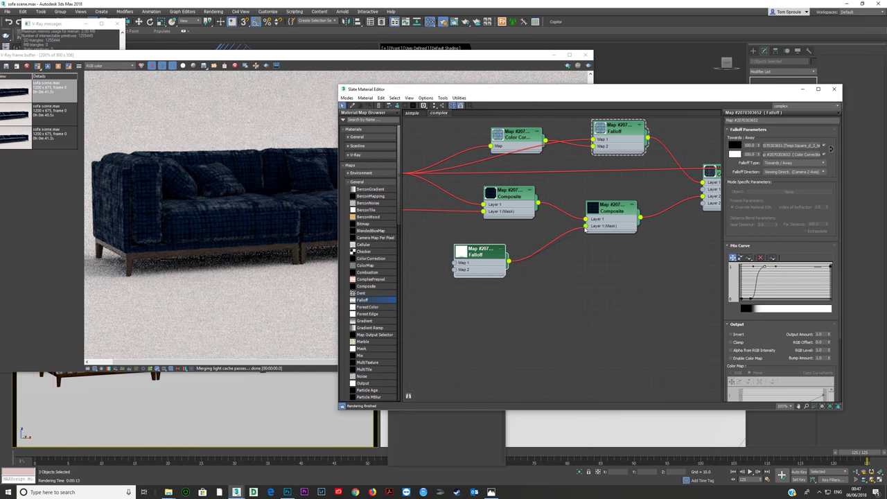
drag(479, 273, 508, 272)
click(508, 272)
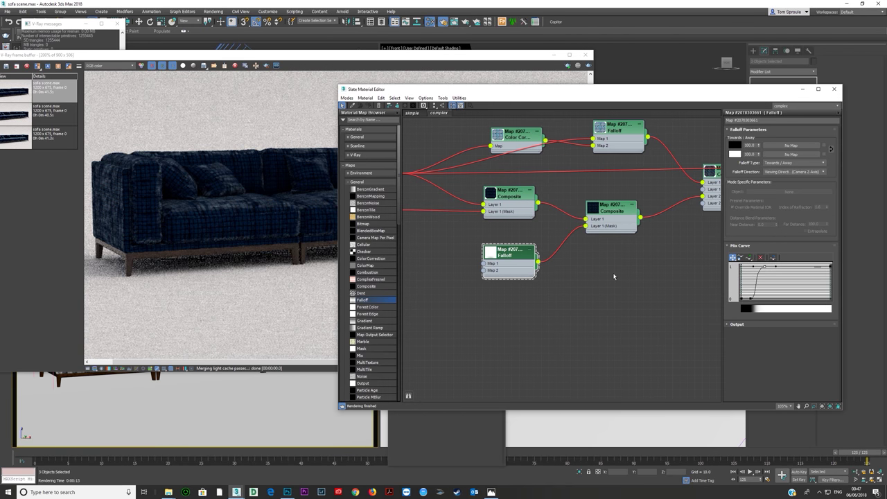
Step: Test-render the sofa with the Falloff-masked reflection layer and return to the material editor
click(391, 68)
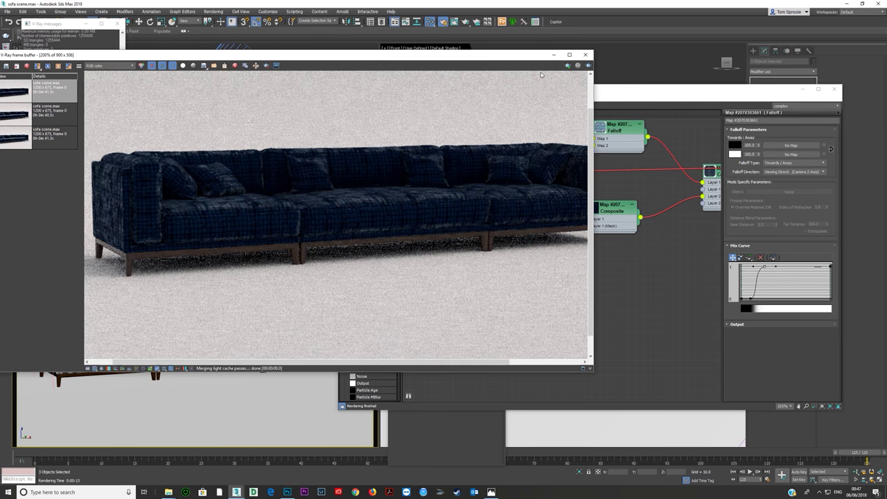
click(587, 66)
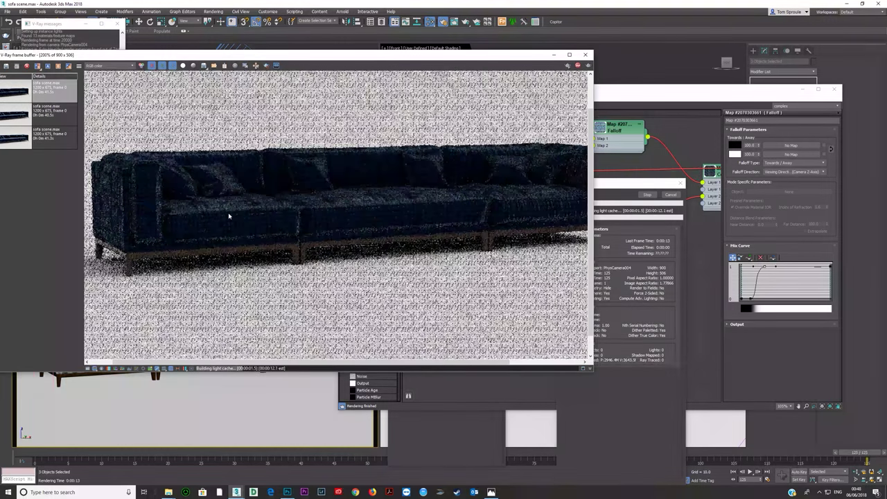
click(577, 65)
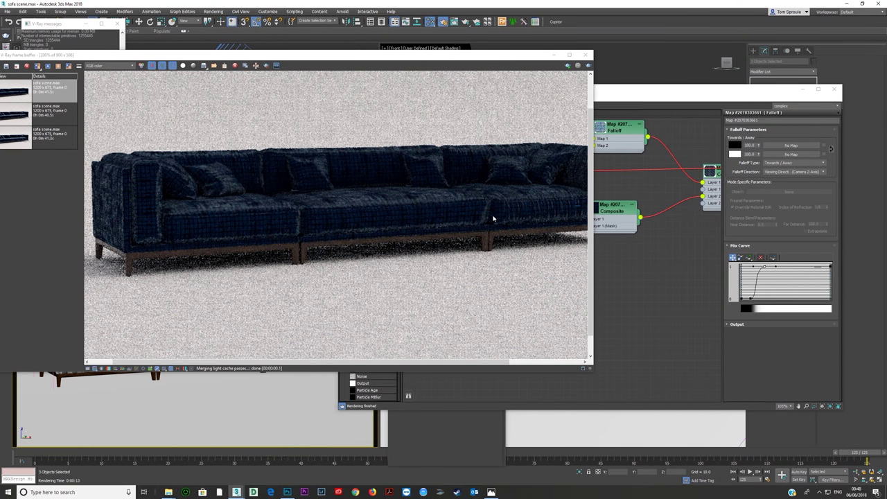
click(651, 279)
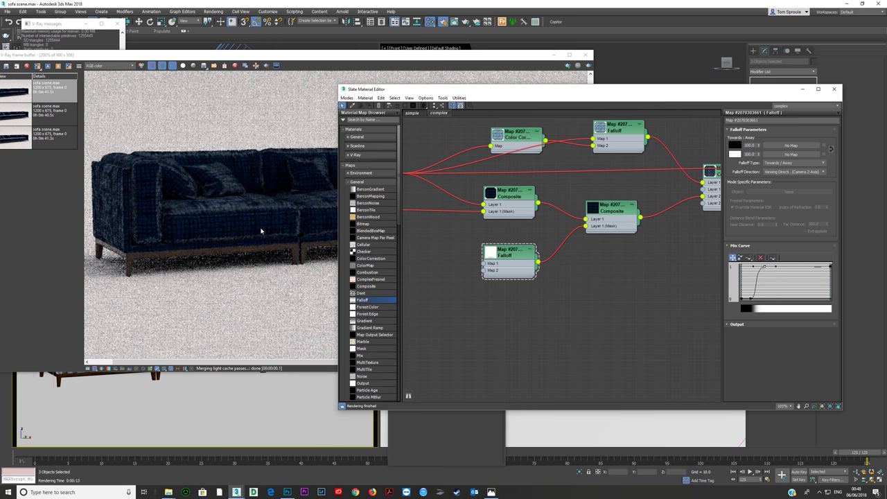
Step: Reshape the copied Falloff's Mix Curve into a peak near its start, dropping the later points to 0 and making the falling point Bezier-Smooth
click(509, 270)
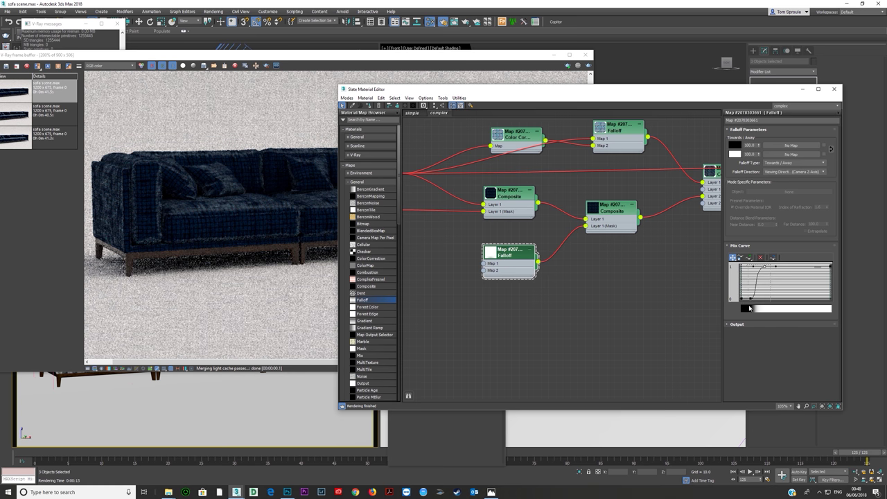
drag(748, 298, 743, 299)
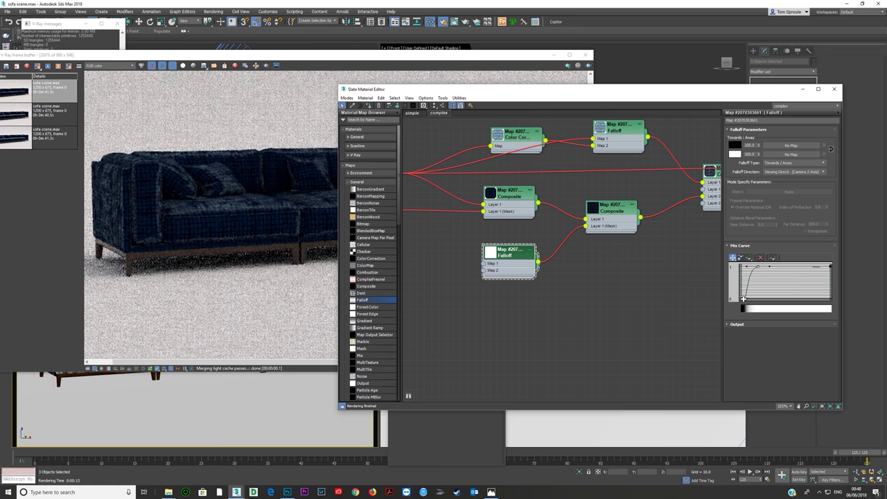
click(748, 259)
click(776, 266)
right_click(775, 271)
drag(829, 264, 778, 299)
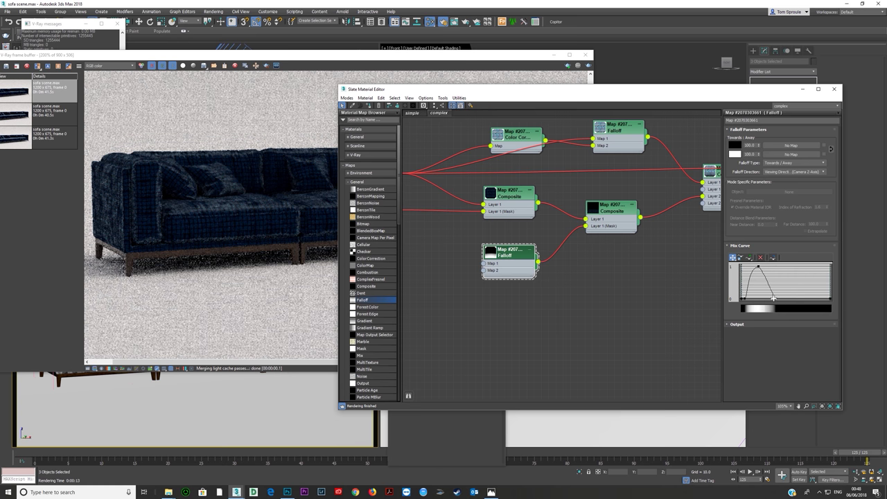
right_click(771, 298)
click(783, 311)
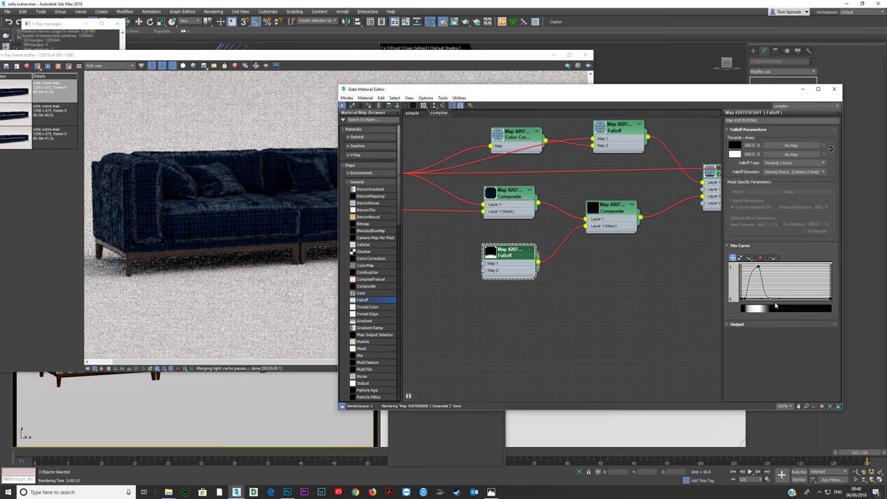
Step: Try a Corner peak on the Mix Curve, restore Bezier-Smooth, and widen the curve's falling side slightly
right_click(758, 269)
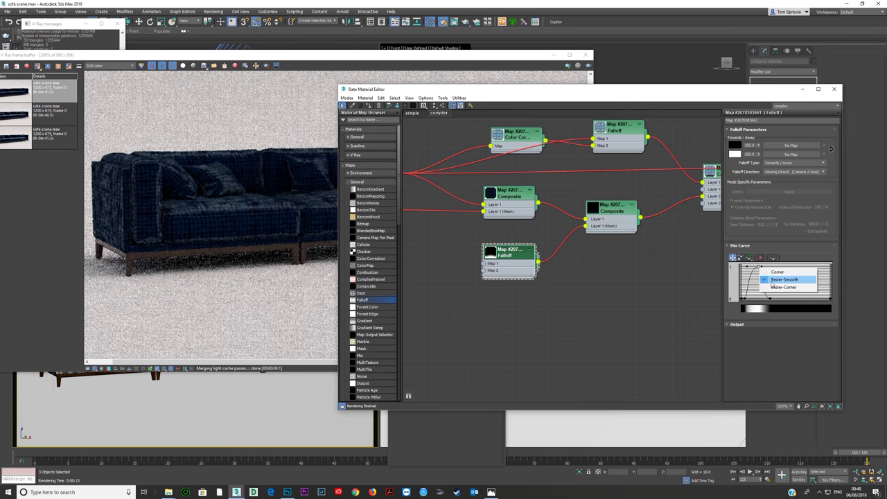
click(771, 271)
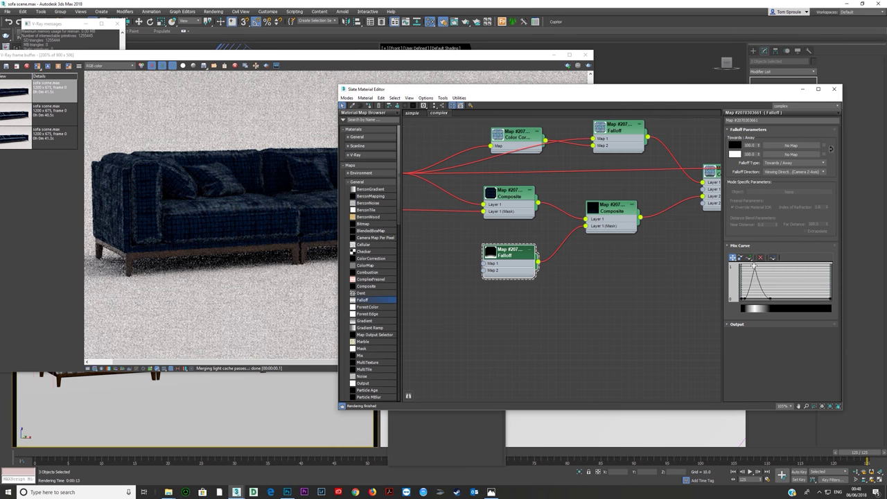
right_click(757, 267)
click(766, 277)
drag(769, 297, 775, 298)
drag(756, 265, 758, 266)
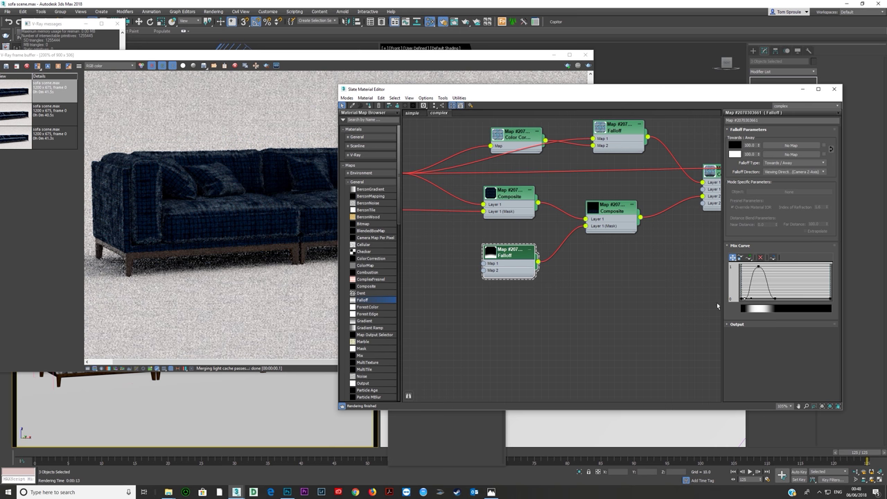
Step: Open the layer settings of the final Composite that feeds the material's reflection
click(312, 58)
scroll(632, 234, down, 1)
middle_drag(632, 234, 571, 234)
click(655, 203)
double_click(655, 205)
middle_drag(624, 216, 462, 232)
scroll(462, 232, down, 1)
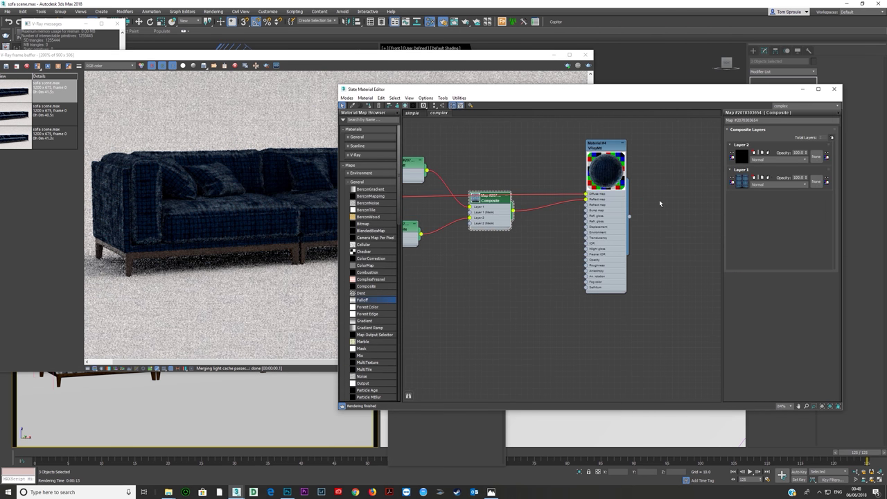
click(762, 159)
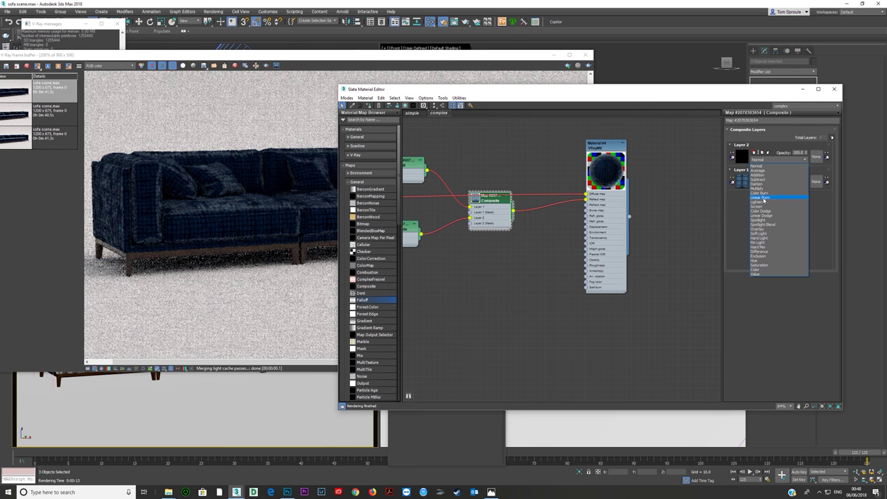
click(760, 229)
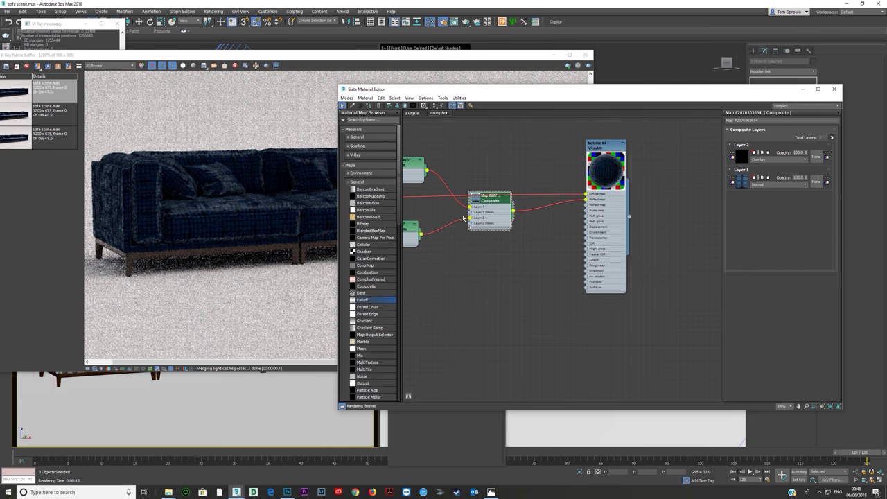
click(782, 159)
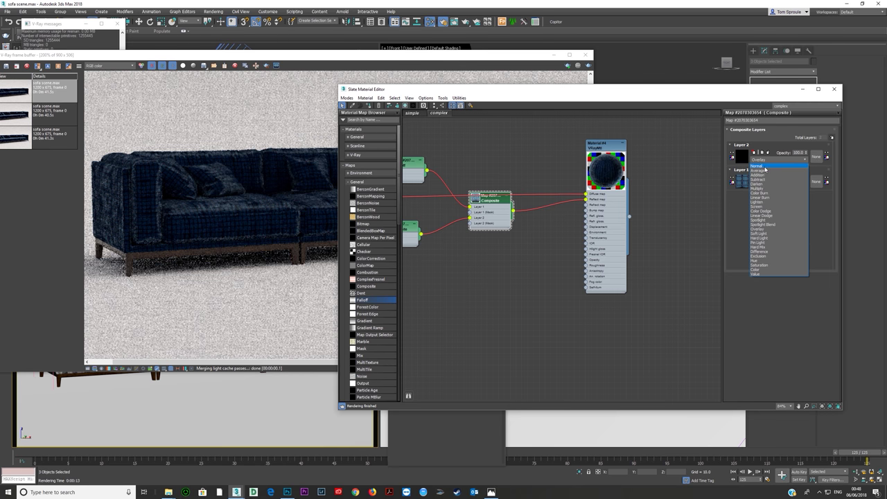
click(762, 169)
Step: Test-render the sofa with the final Composite's Layer 2 in Normal blending
click(419, 55)
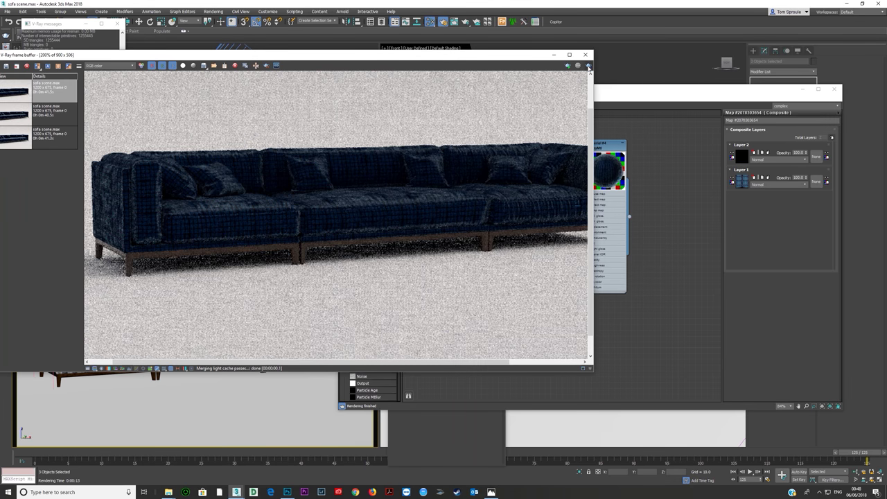
key(shift+q)
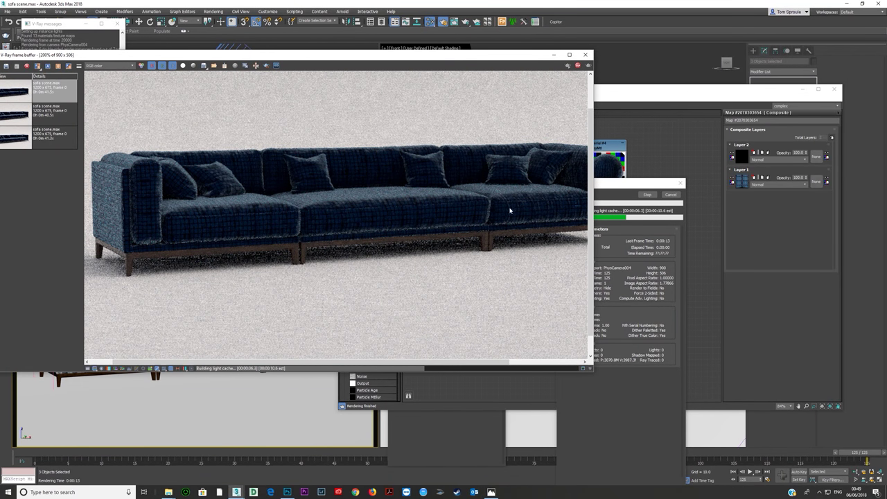
Step: Set the final Composite's Layer 2 blending to Overlay and save a new test render to the frame buffer history
click(768, 160)
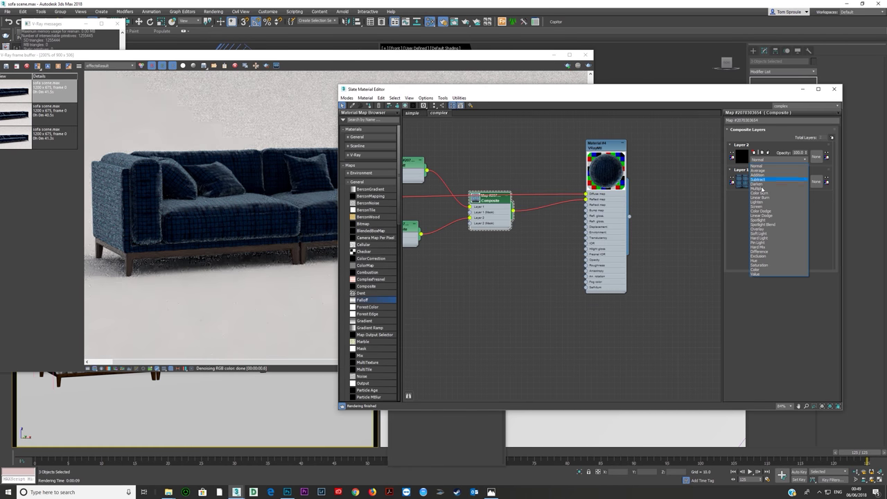
click(761, 230)
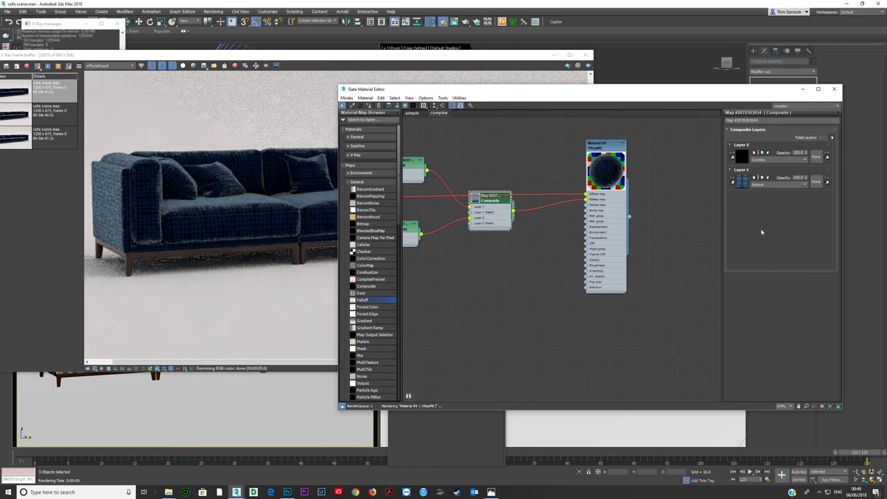
key(shift+q)
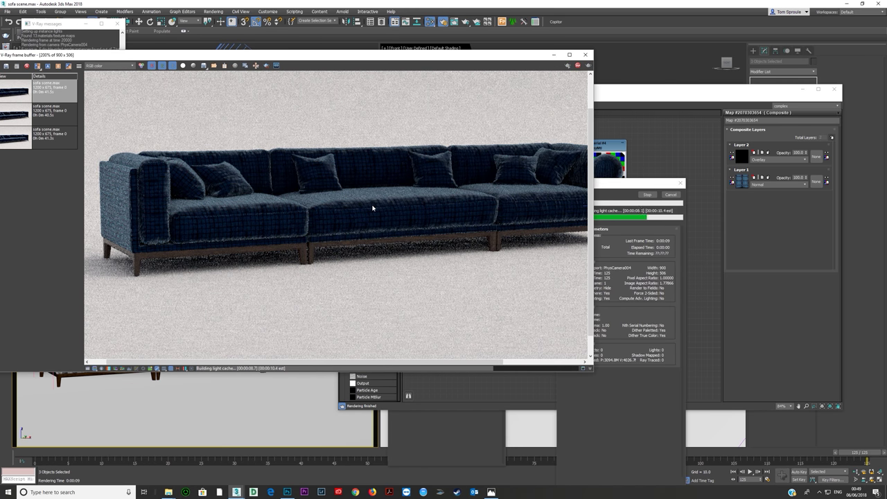
drag(123, 57, 176, 63)
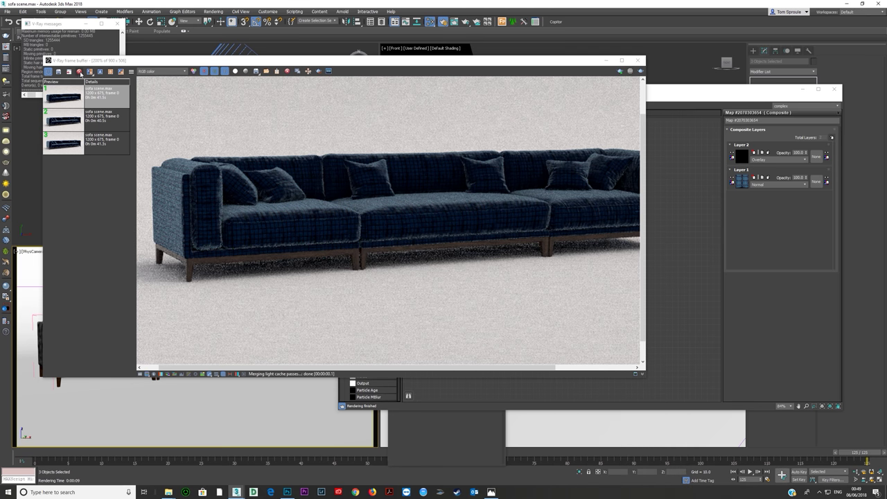
click(58, 72)
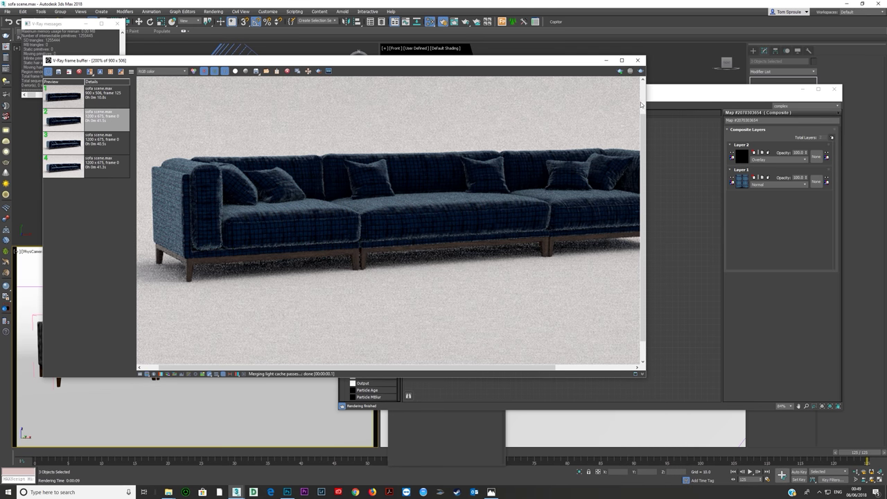
Step: Connect the original Falloff directly to the VRay material's Reflect map, bypassing the final Composite
click(659, 92)
scroll(630, 212, down, 2)
middle_drag(630, 212, 686, 216)
scroll(687, 216, down, 3)
scroll(479, 220, up, 2)
middle_drag(512, 222, 509, 222)
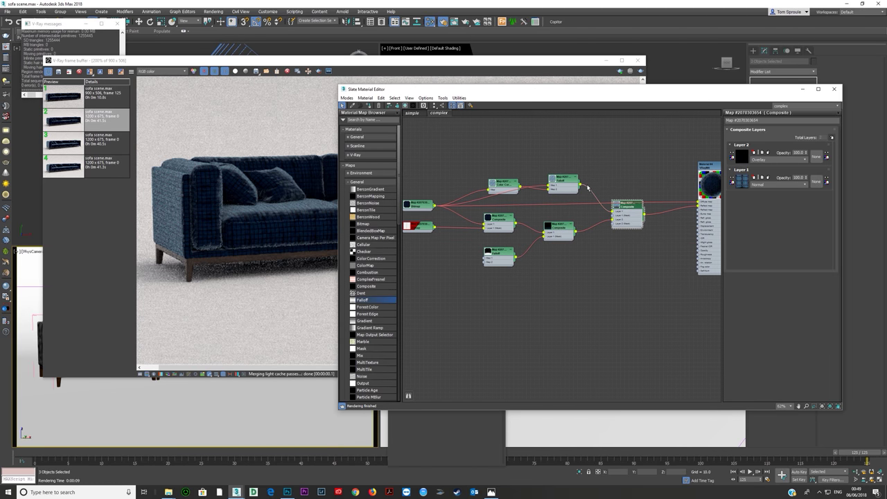
drag(580, 187, 698, 205)
Step: Render the direct Falloff reflection into the history and compare it as A against the previous composite render as B
click(458, 76)
click(641, 70)
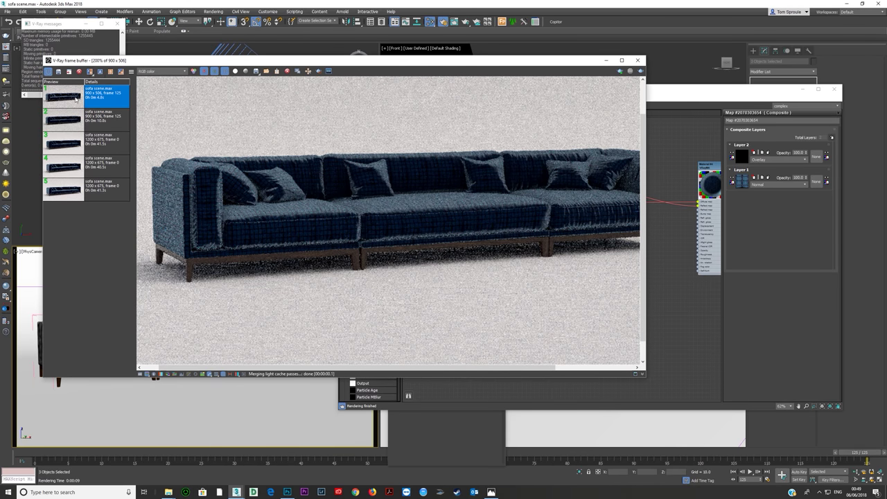
click(100, 72)
click(72, 119)
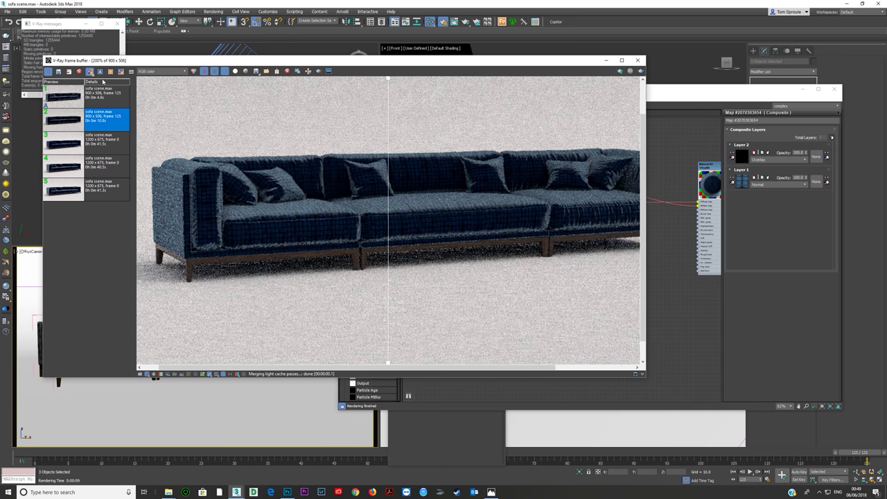
click(111, 72)
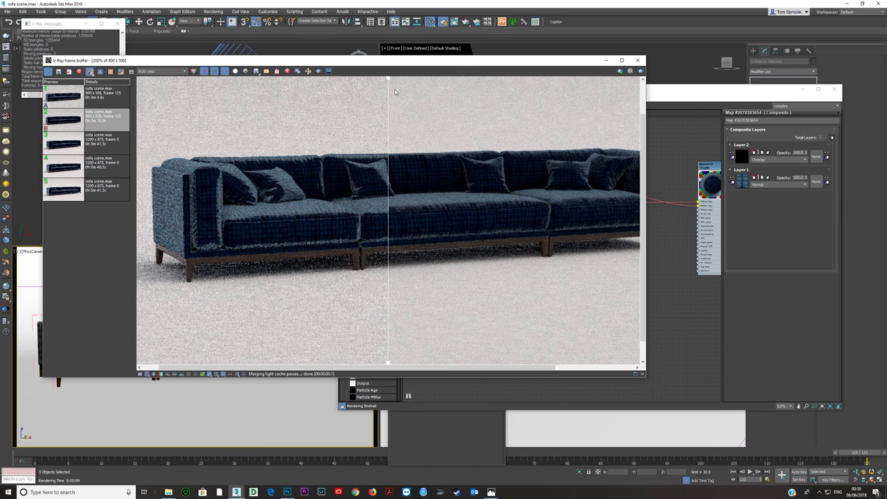
drag(388, 81, 264, 173)
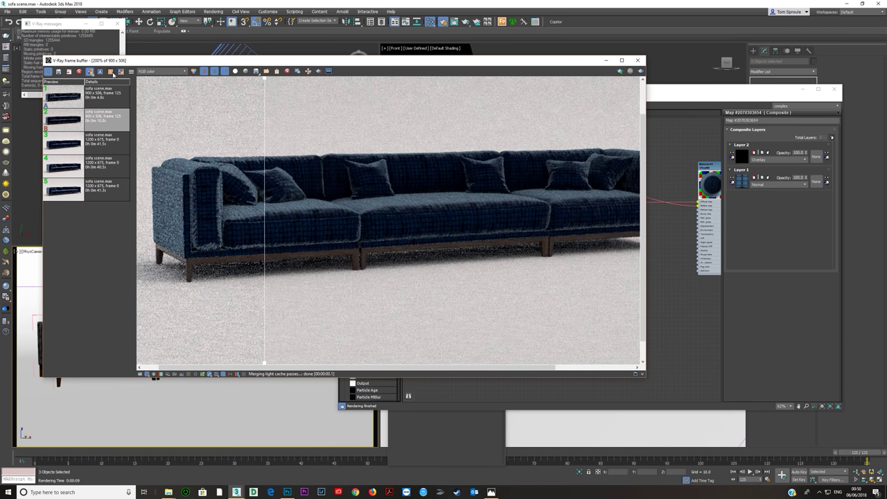
Step: End the A/B comparison, view the newest render from the history by itself, and close the frame buffer
click(112, 73)
click(61, 97)
click(90, 72)
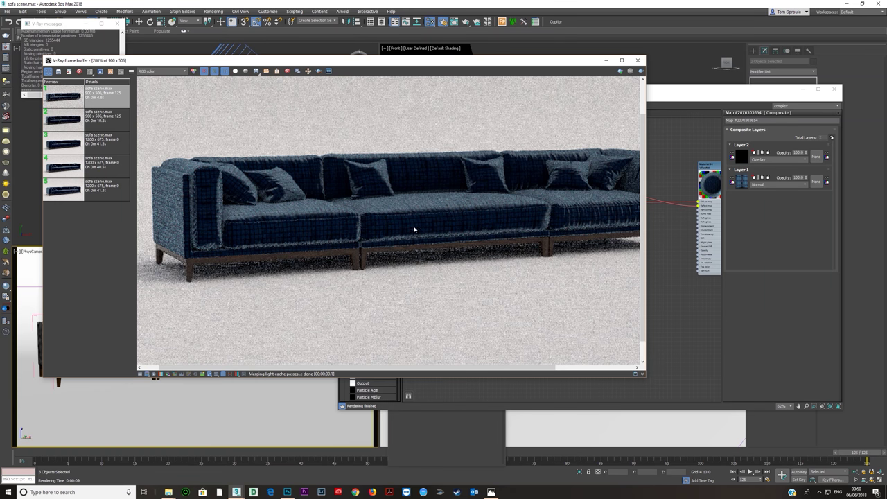
click(637, 60)
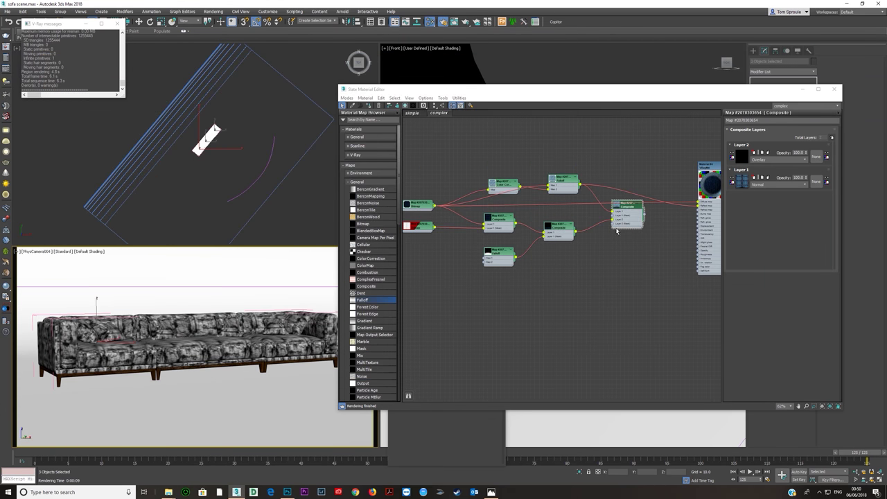
Step: Reconnect the final Composite to the VRay material's Reflect map in place of the direct Falloff link
middle_drag(635, 220, 613, 229)
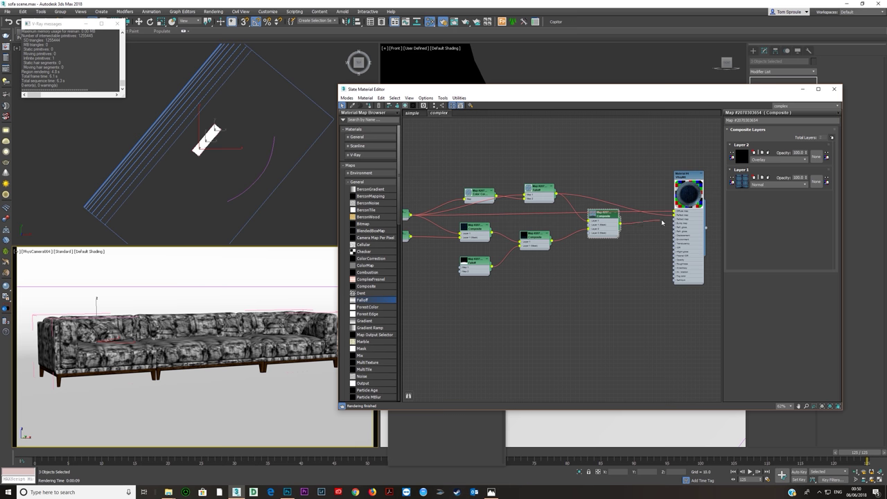
drag(672, 212, 674, 214)
scroll(663, 217, up, 6)
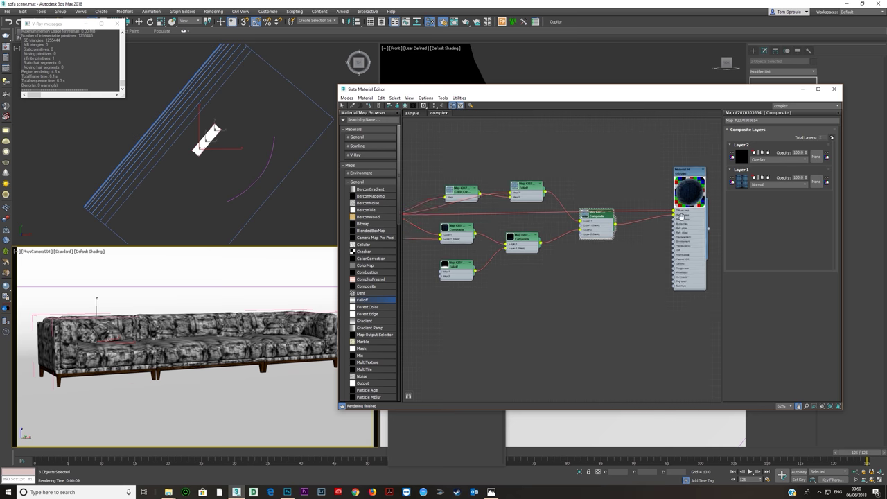
drag(562, 254, 556, 237)
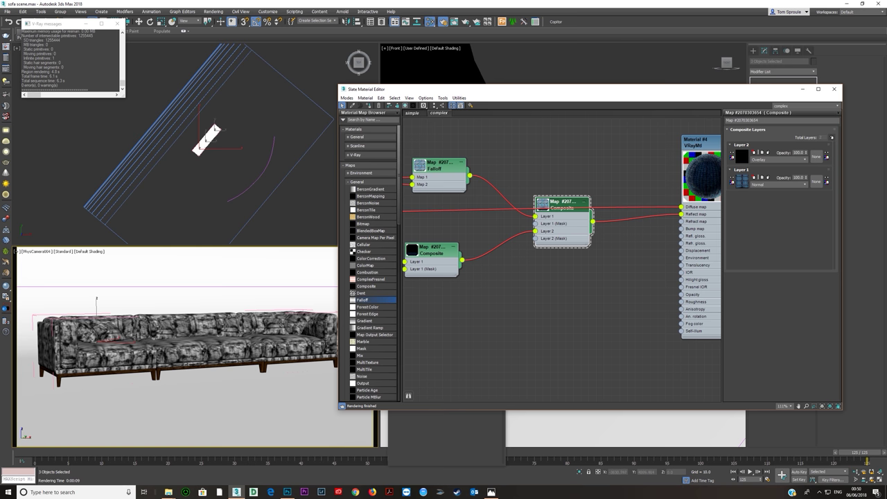
Step: Reopen the frame buffer, load the earlier composite render from the history for review, and put the window away
click(6, 49)
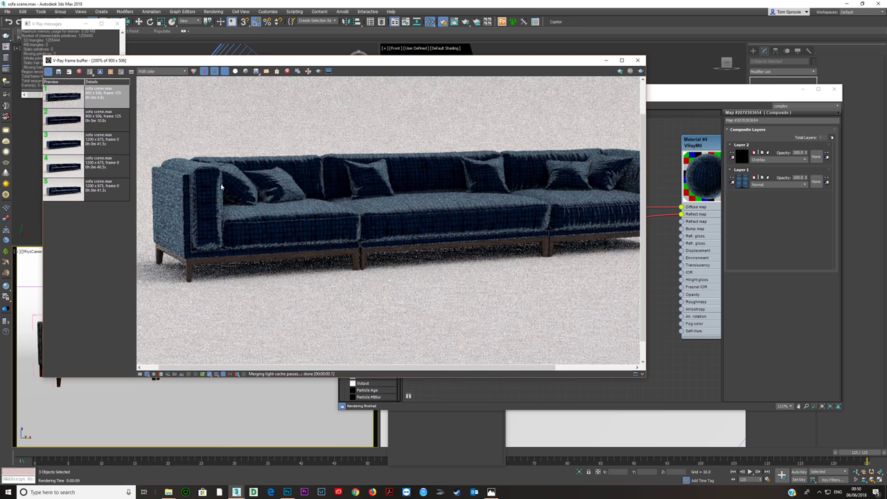
double_click(104, 118)
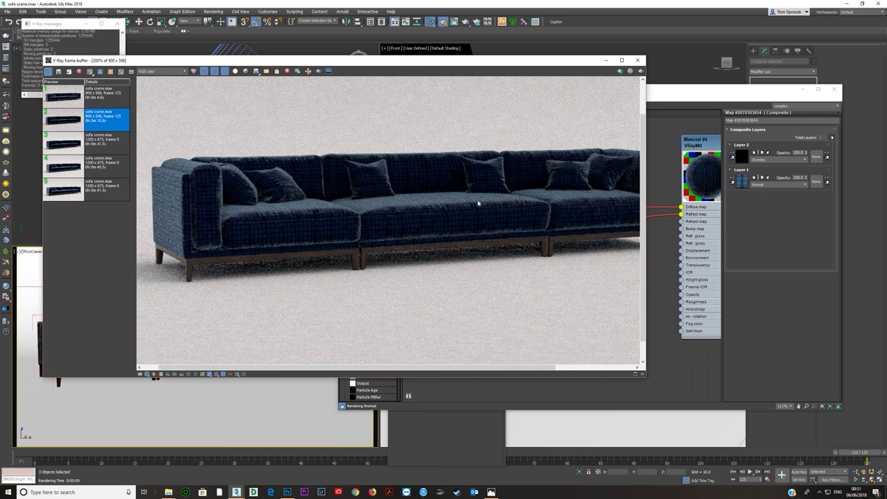
click(606, 60)
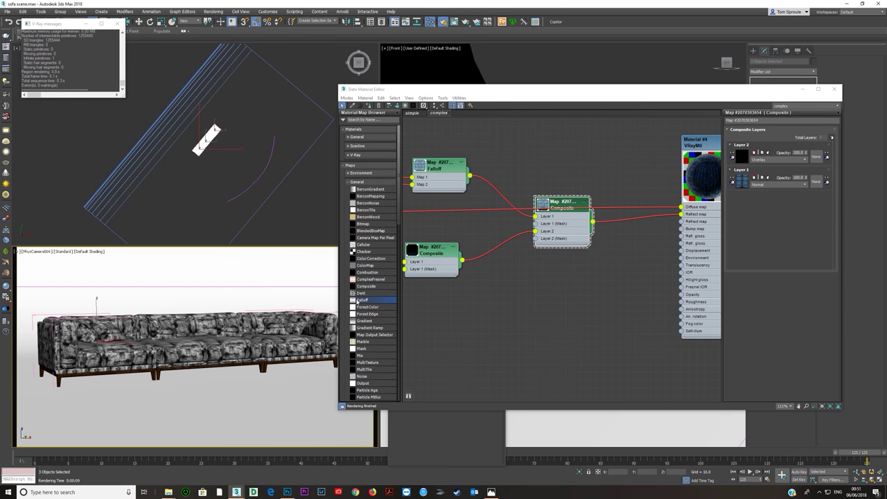
Step: Add a BerconNoise map, connect it to the final Composite's Layer 2 mask, and show its parameters
double_click(361, 202)
drag(581, 323, 451, 344)
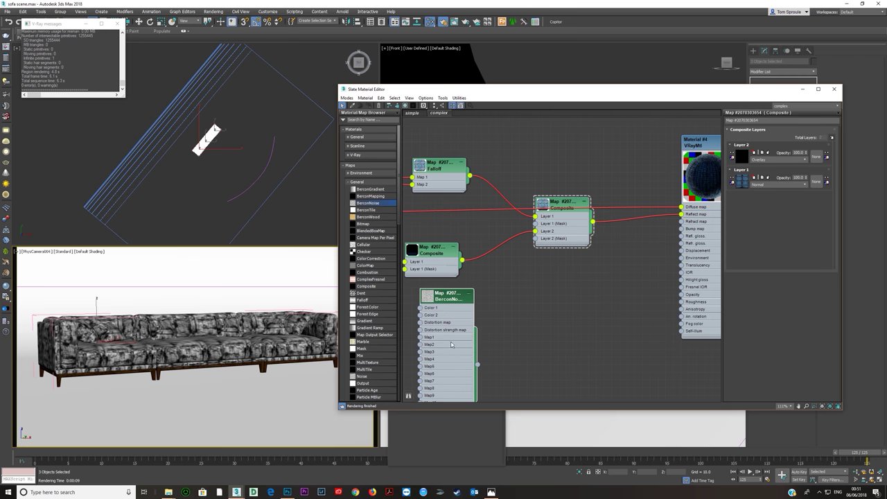
drag(495, 349, 535, 231)
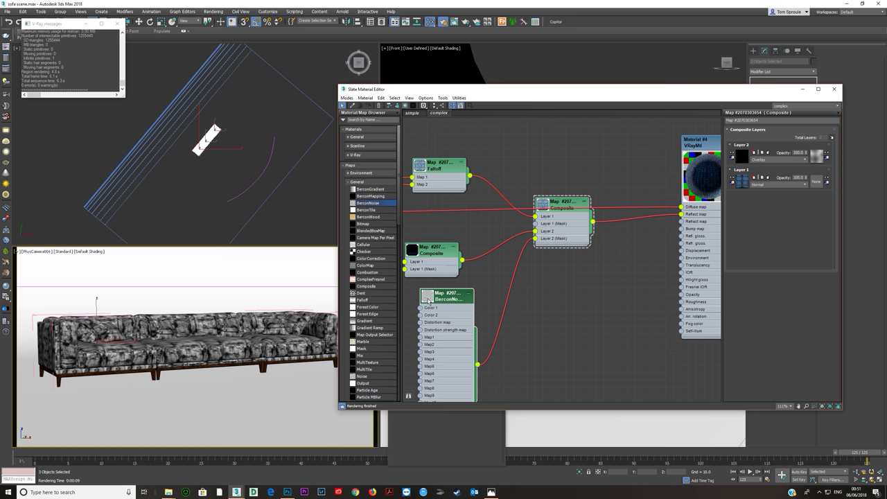
scroll(454, 354, up, 3)
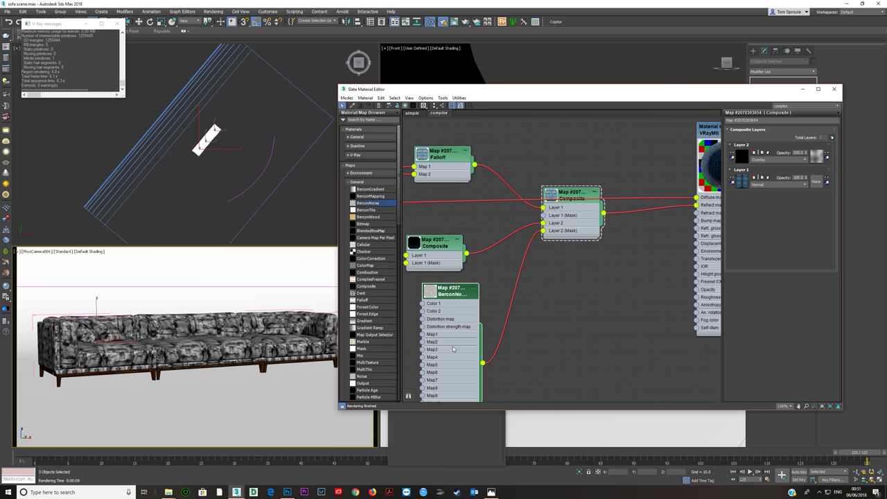
click(455, 348)
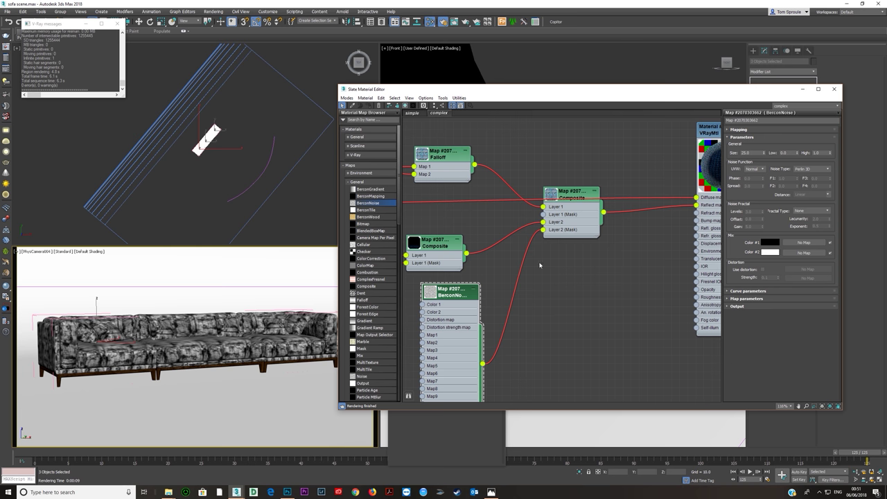
Step: Move the BerconNoise link to the VRay material's Diffuse map, test-render the noise on the sofa, and shift the render window aside
drag(544, 235, 668, 241)
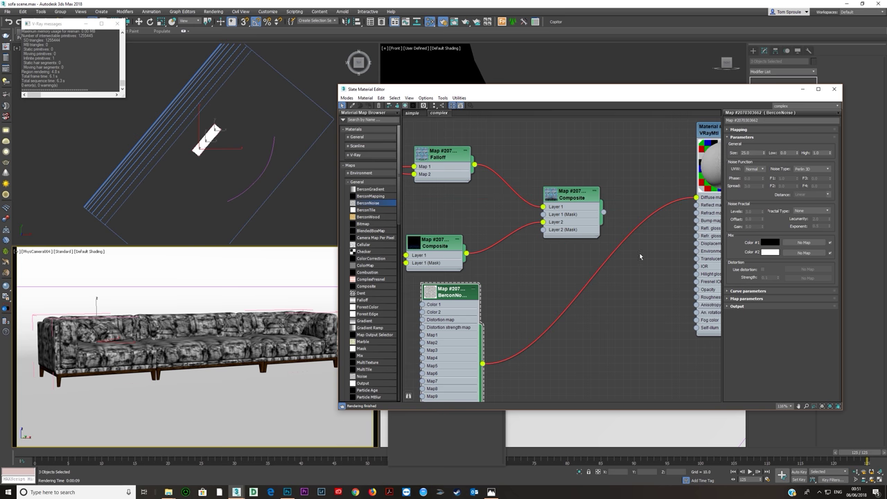
right_click(214, 296)
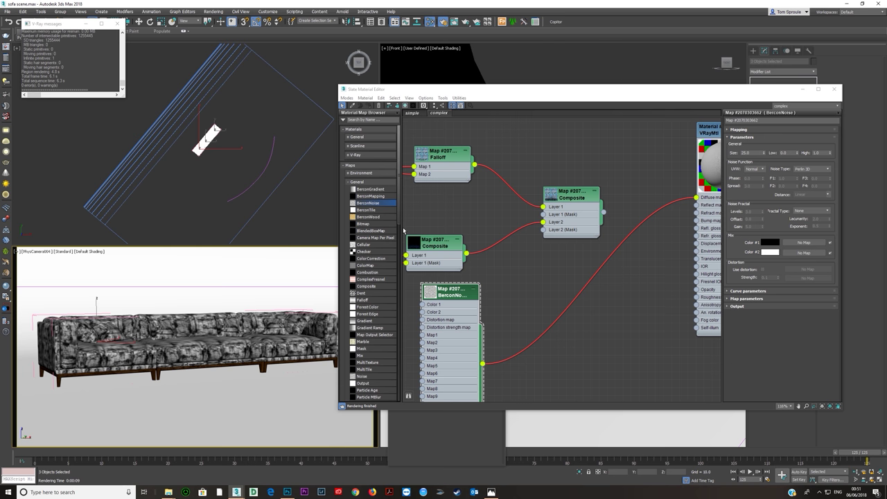
key(shift+q)
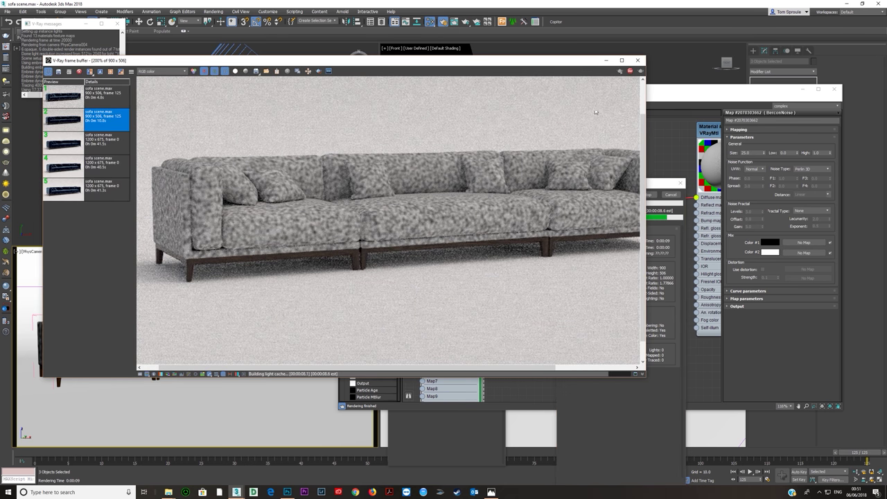
click(630, 71)
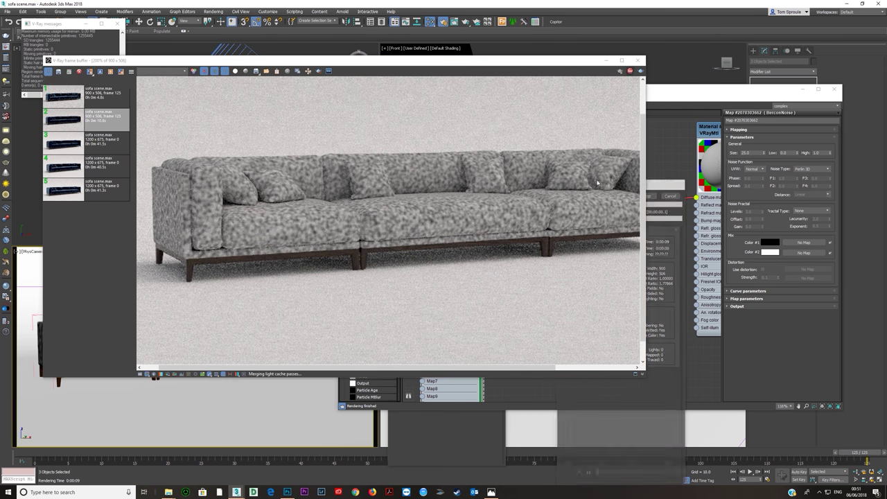
drag(599, 61, 544, 101)
click(609, 285)
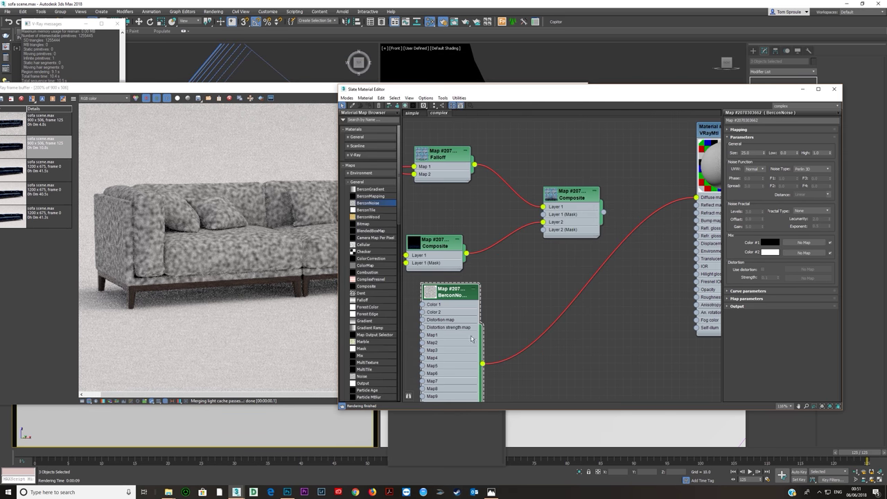
Step: Set the BerconNoise size to 50, with a Low threshold of 0.51 and a High threshold of 0.59
double_click(746, 153)
text(50)
key(Return)
drag(798, 155, 795, 142)
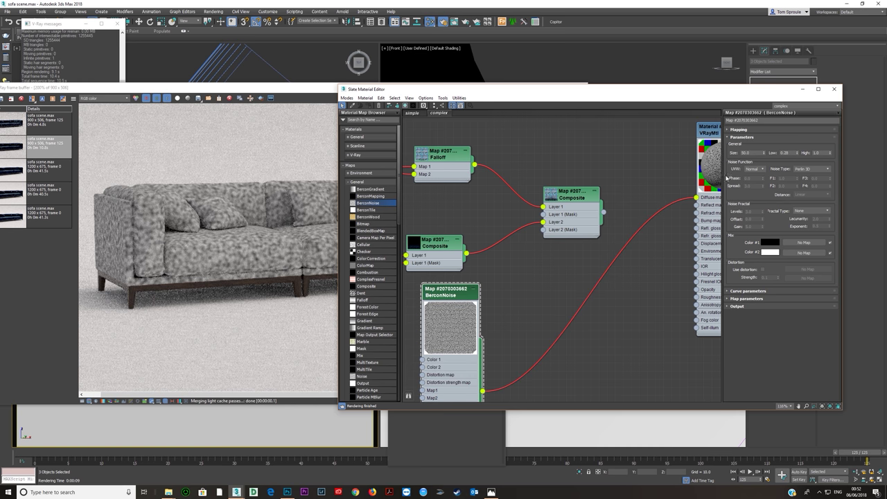
drag(798, 155, 797, 146)
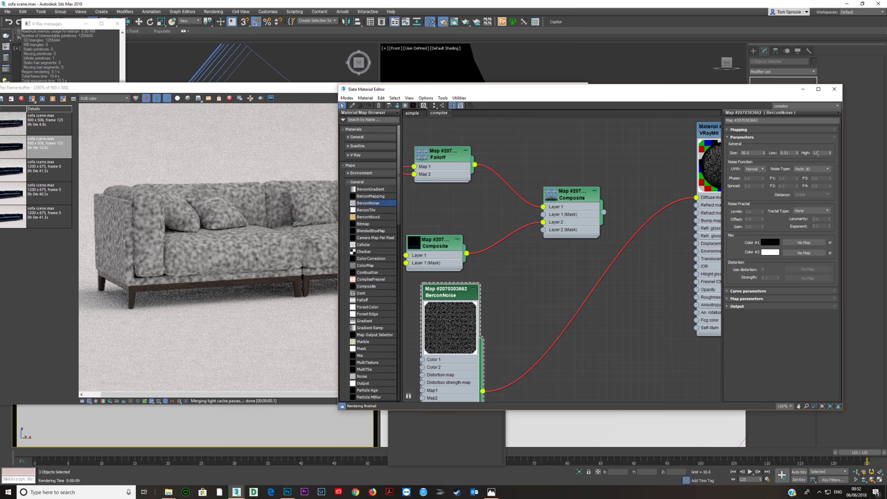
drag(830, 153, 830, 167)
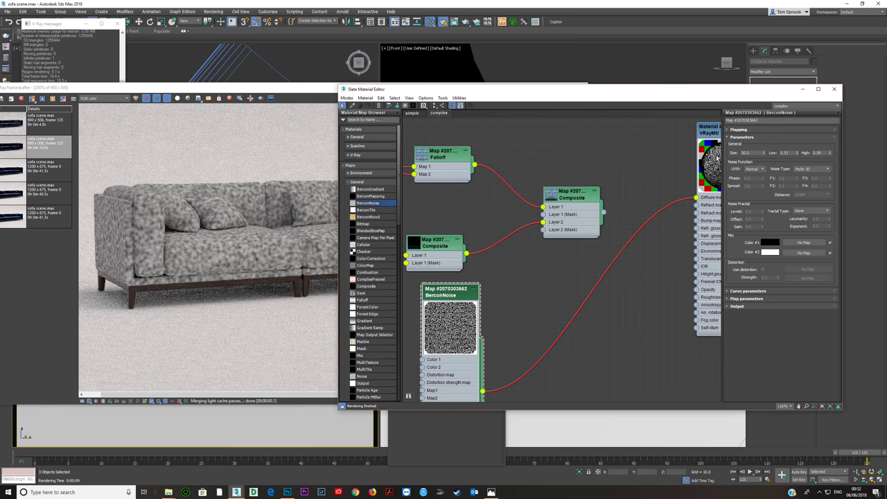
drag(712, 136, 640, 142)
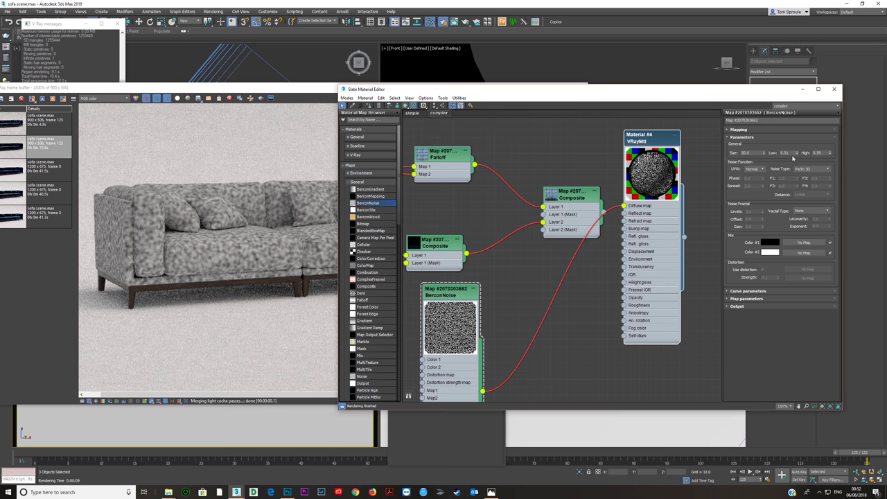
Step: Tighten the BerconNoise thresholds to Low 0.69 and High 0.7
double_click(783, 153)
key(Return)
double_click(822, 152)
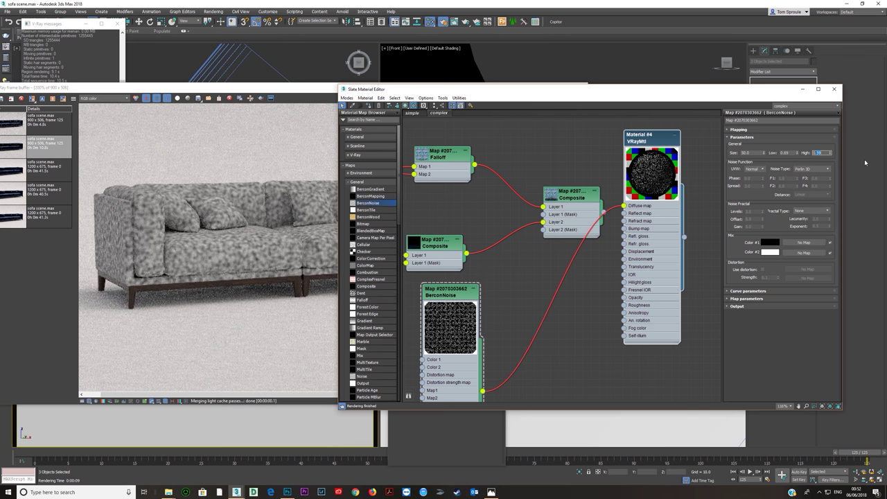
text(0.7)
key(Return)
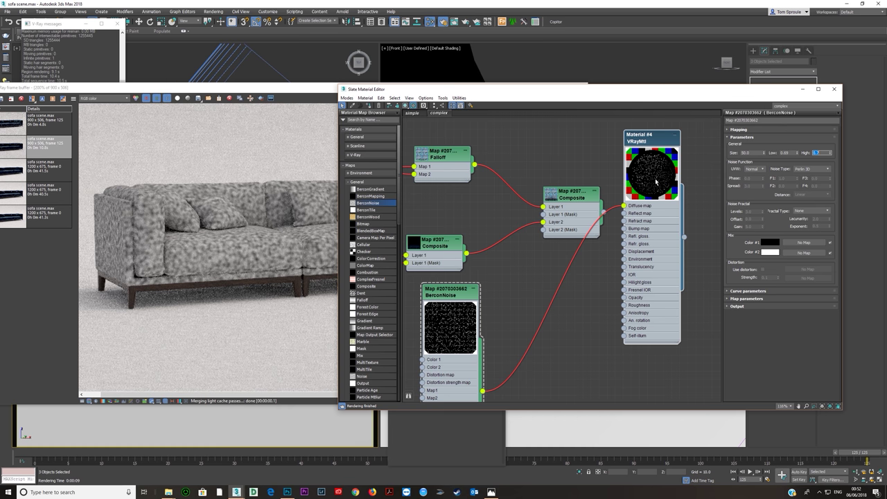
Step: Link the BerconNoise back to the final Composite's Layer 2 mask and the Composite to the VRay material's Reflect map
drag(623, 206, 543, 230)
drag(603, 212, 621, 219)
scroll(621, 219, down, 5)
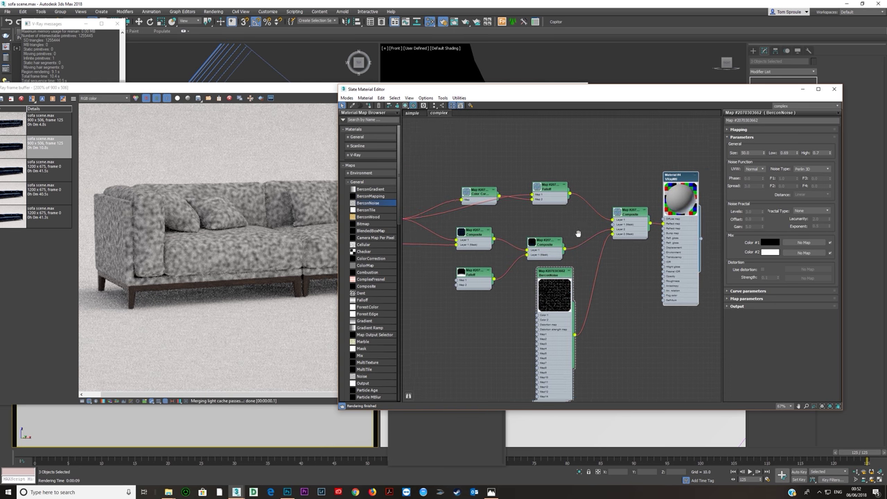
Step: Also connect the BerconNoise to the VRay material's Diffuse map and test-render the high-contrast noise on the sofa
drag(579, 335, 667, 217)
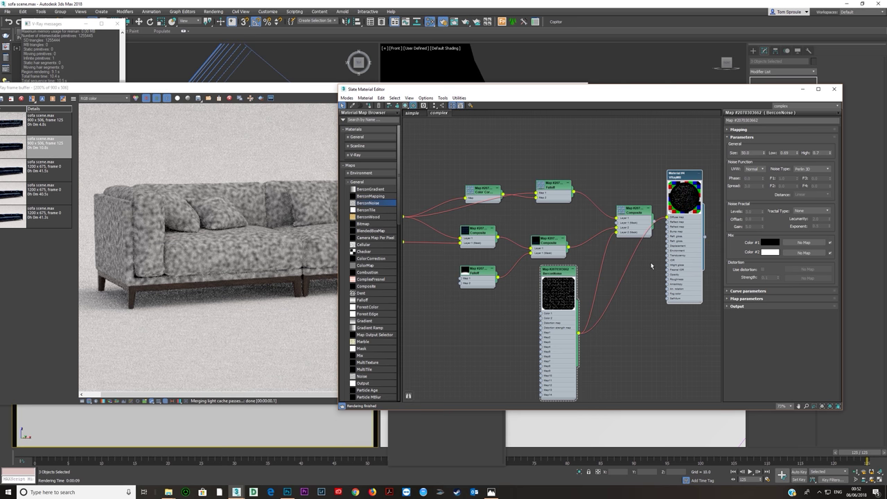
key(shift+q)
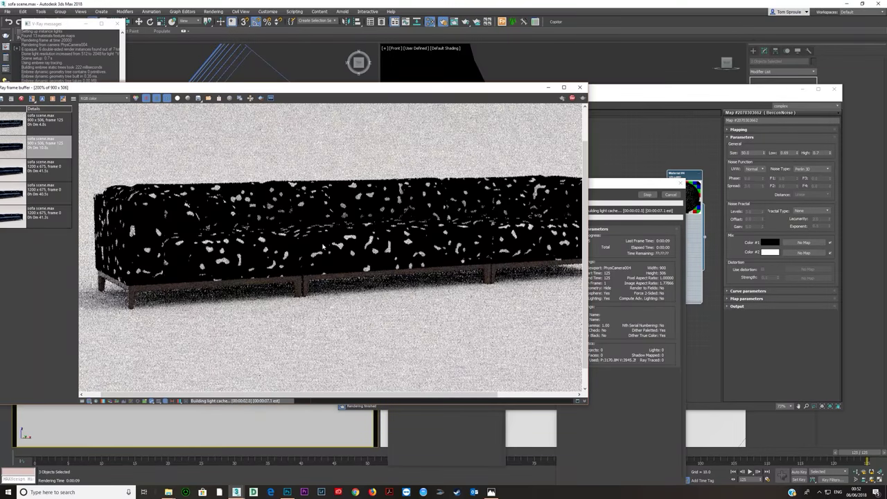
click(590, 206)
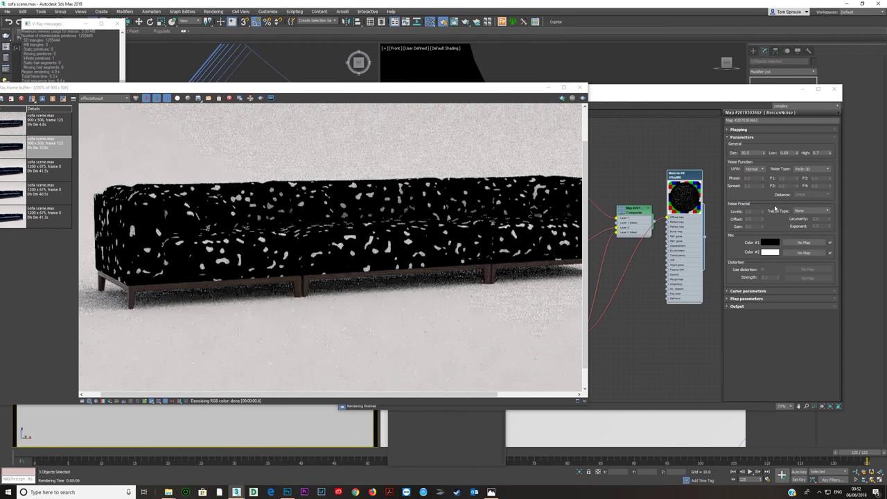
Step: Switch the BerconNoise to Simplex 3D noise with the fBm fractal type and render the sofa again
click(808, 169)
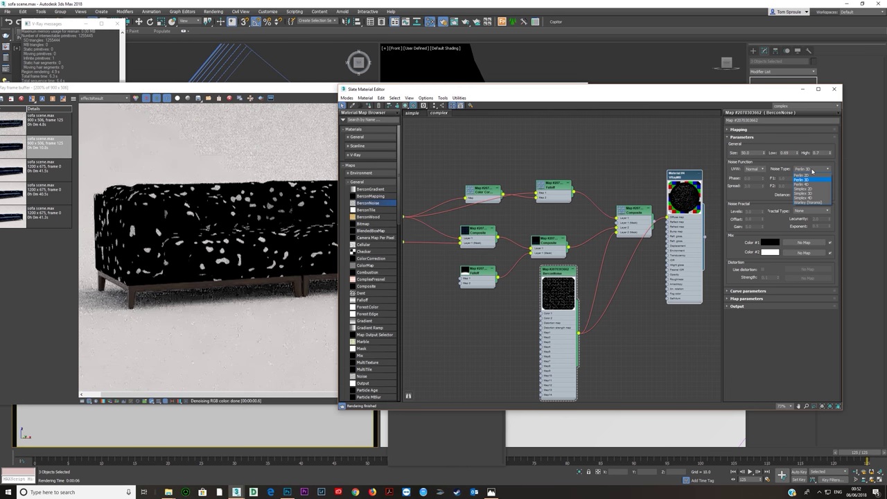
click(809, 189)
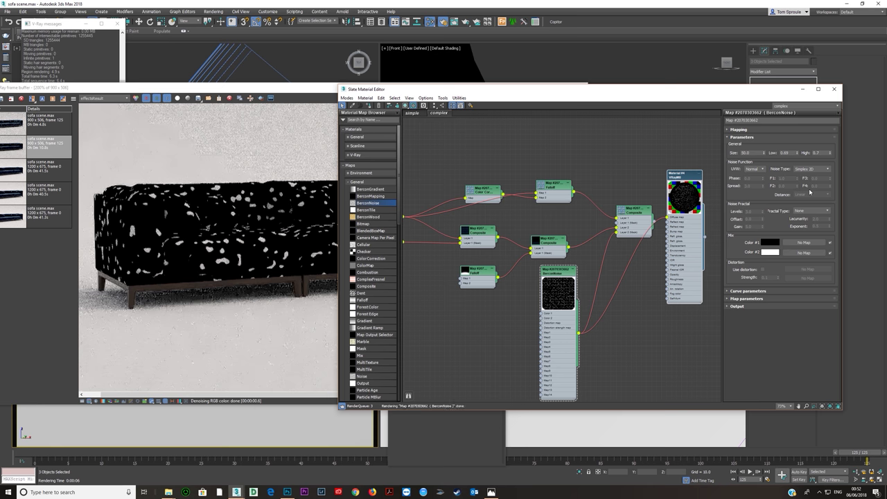
click(817, 171)
click(811, 194)
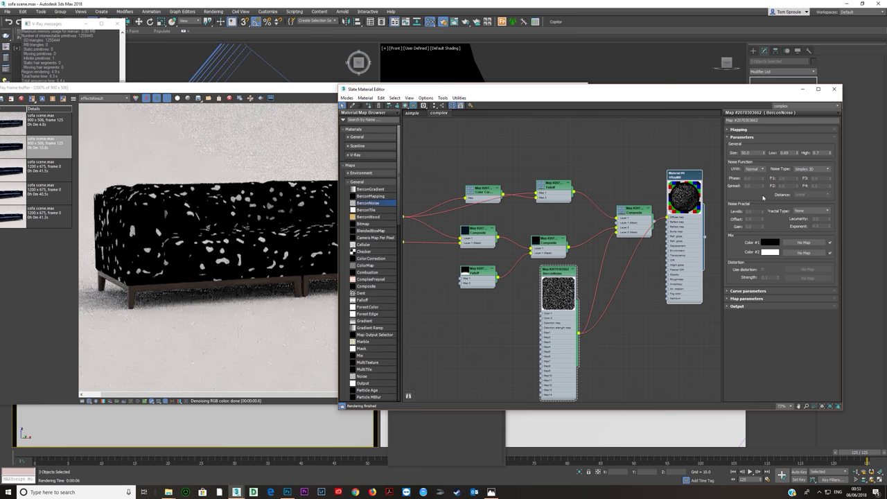
click(806, 212)
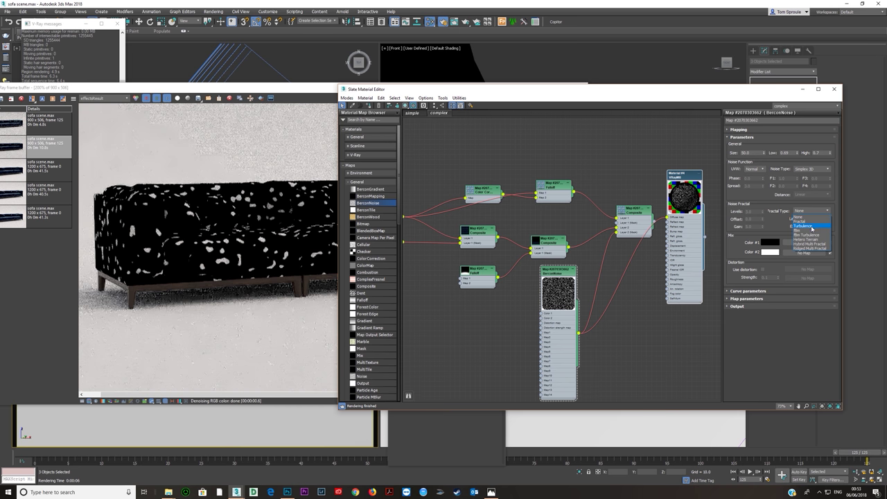
click(799, 231)
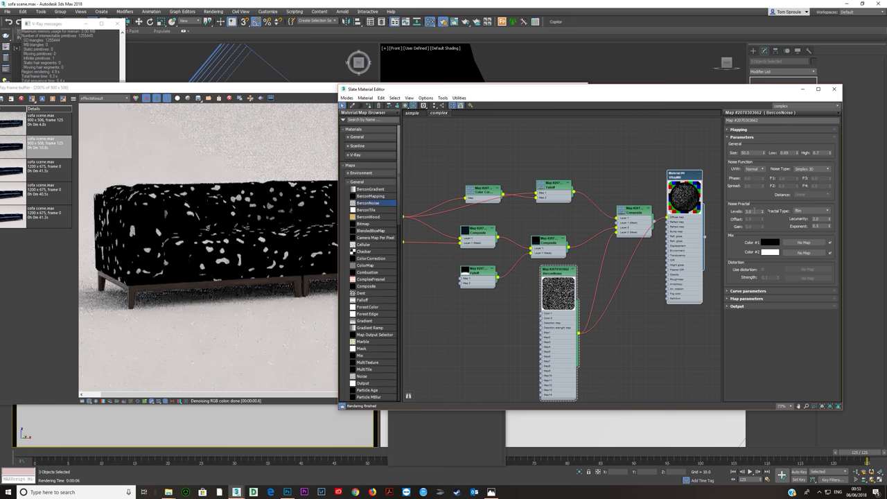
key(shift+q)
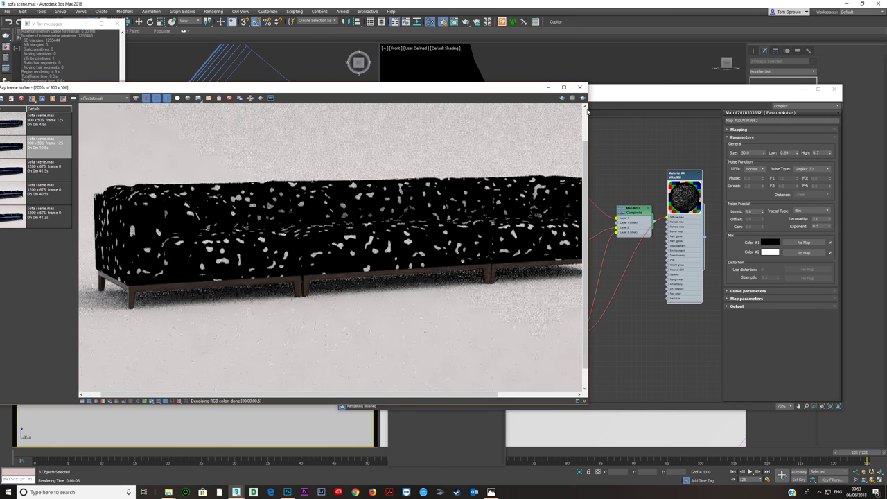
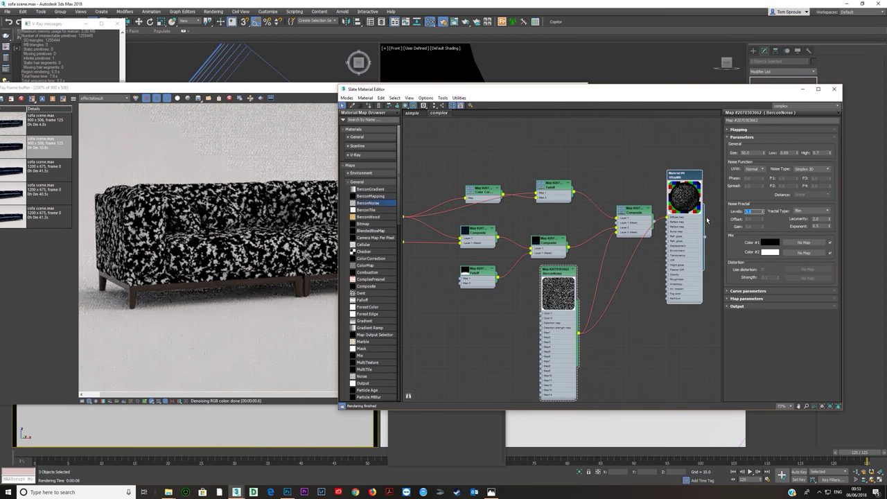
Step: Set the BerconNoise fractal Levels to 1
key(Return)
key(Return)
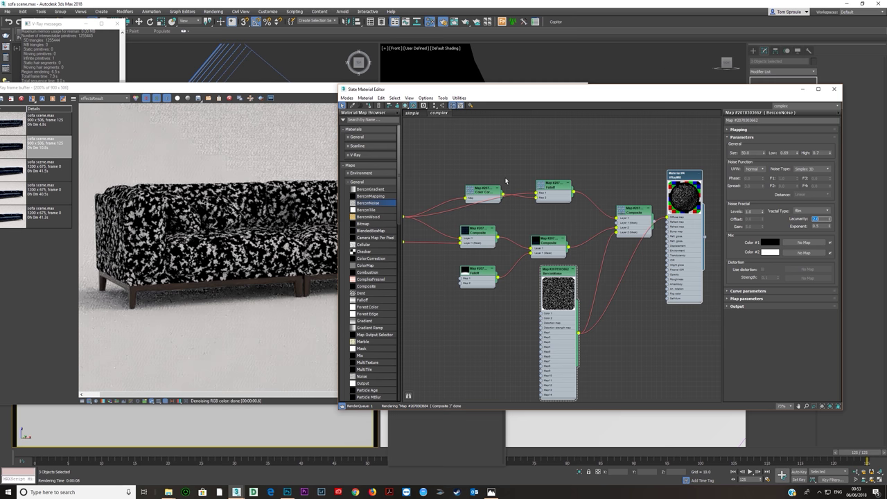
Step: Test-render the sofa with the changed noise Levels and stop the render early
click(322, 90)
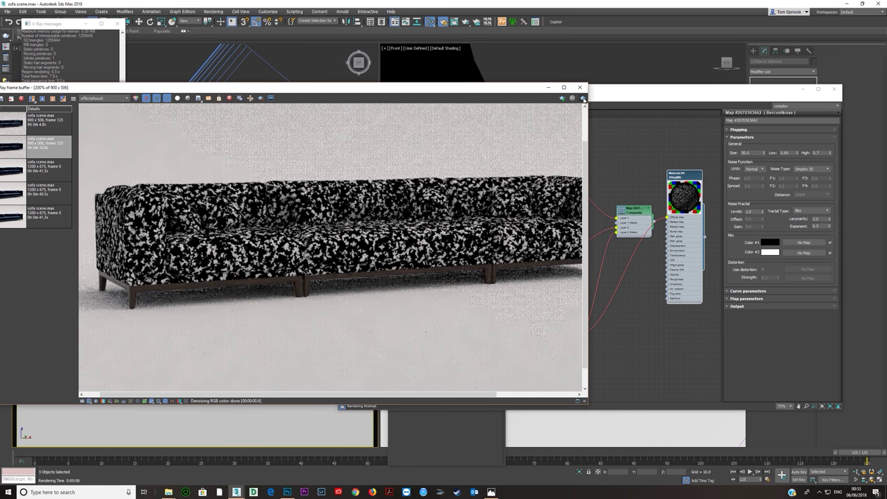
click(571, 99)
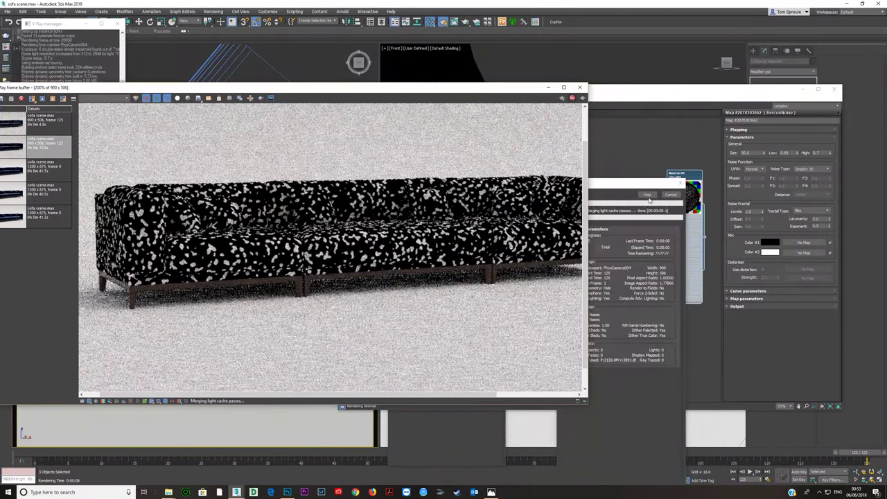
click(671, 233)
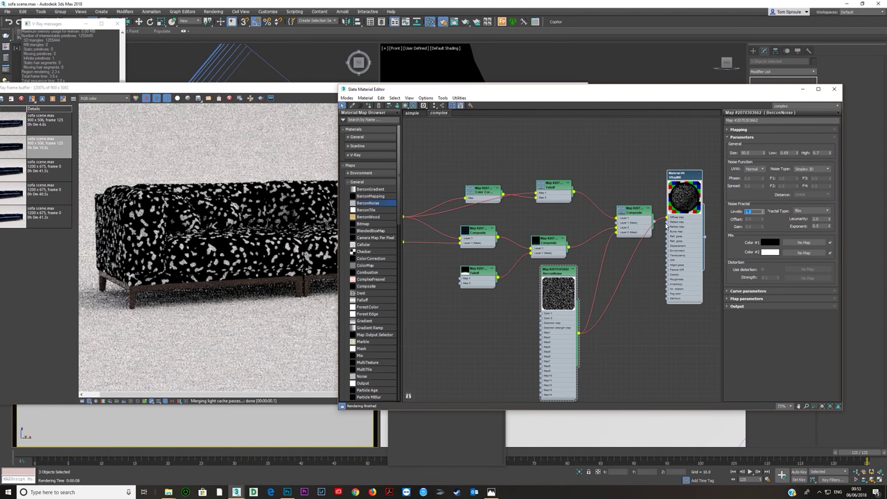
Step: Set the BerconNoise fractal Levels to 3, re-render the sofa and inspect the noise pattern up close
key(Tab)
click(298, 95)
click(583, 99)
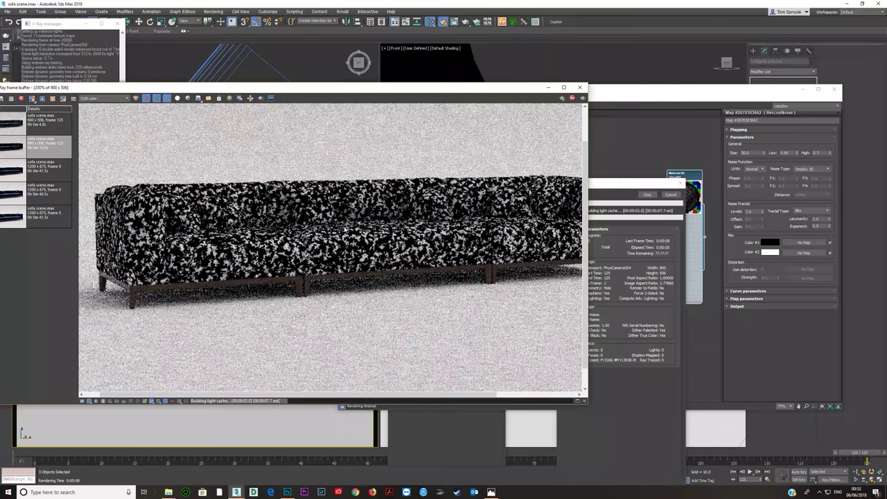
scroll(322, 231, up, 2)
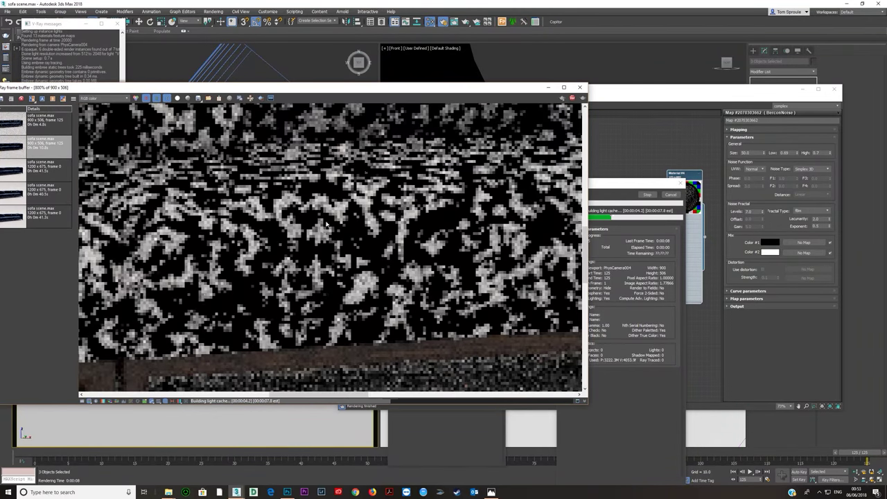
scroll(322, 231, down, 4)
scroll(351, 238, up, 2)
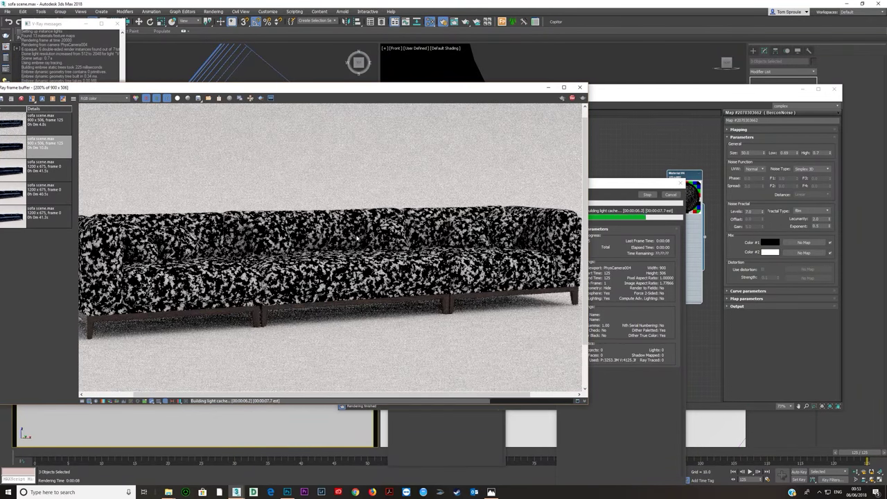
click(646, 194)
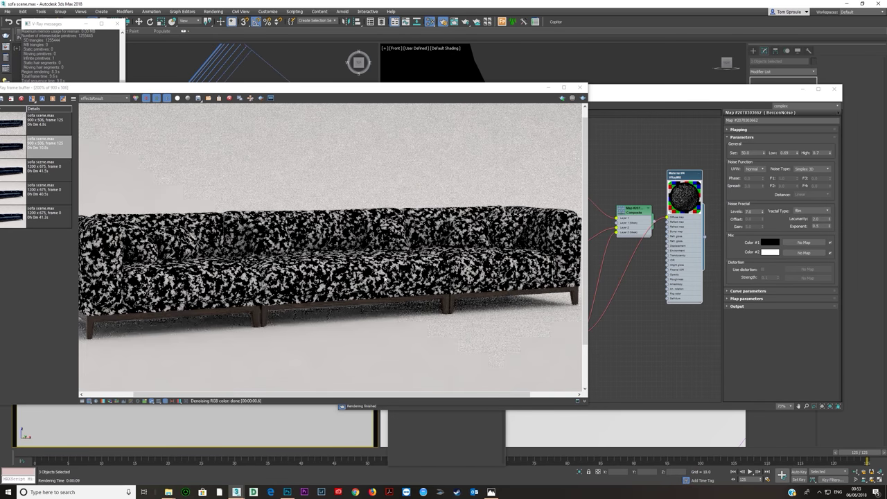
Step: Connect the fabric Bitmap to the VRay material's Diffuse map in place of the BerconNoise
click(631, 219)
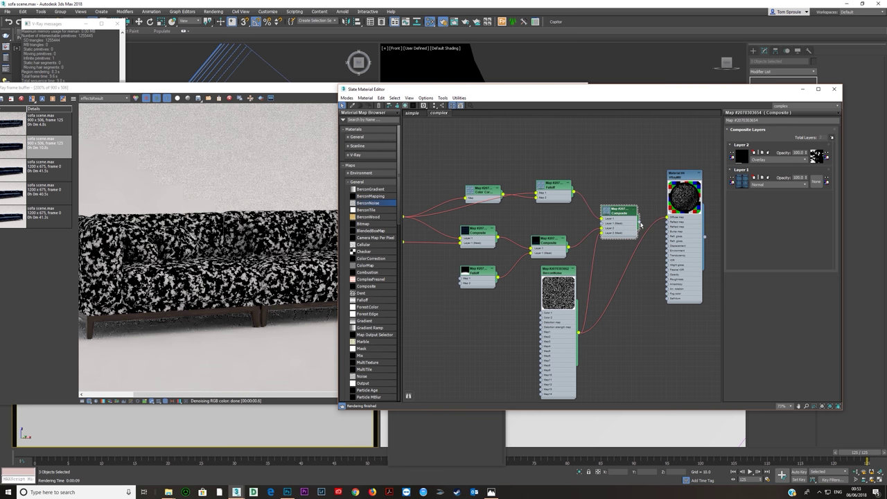
key(z)
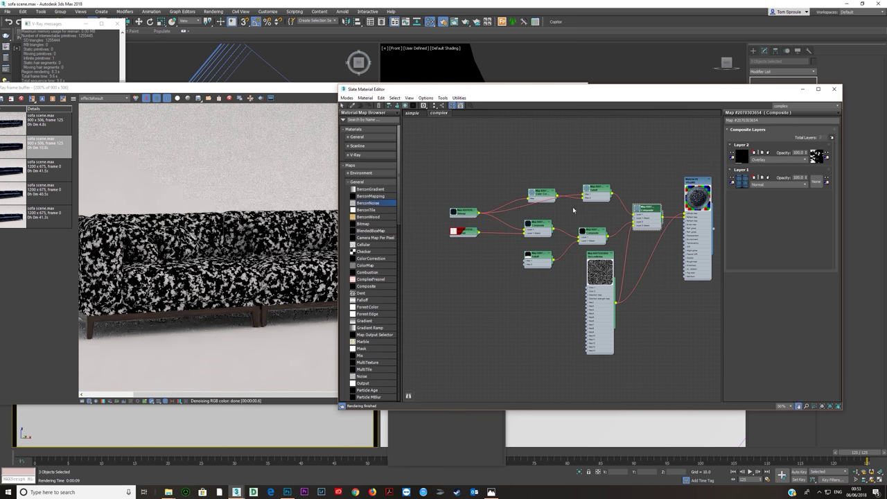
drag(477, 212, 685, 219)
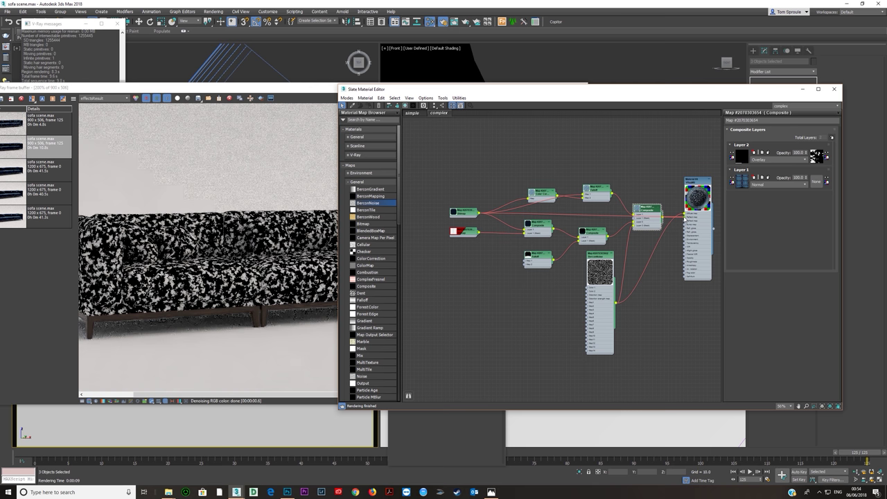
Step: Render the sofa with the fabric diffuse and noise-masked reflections, inspect the cushions up close and stop the render
click(305, 101)
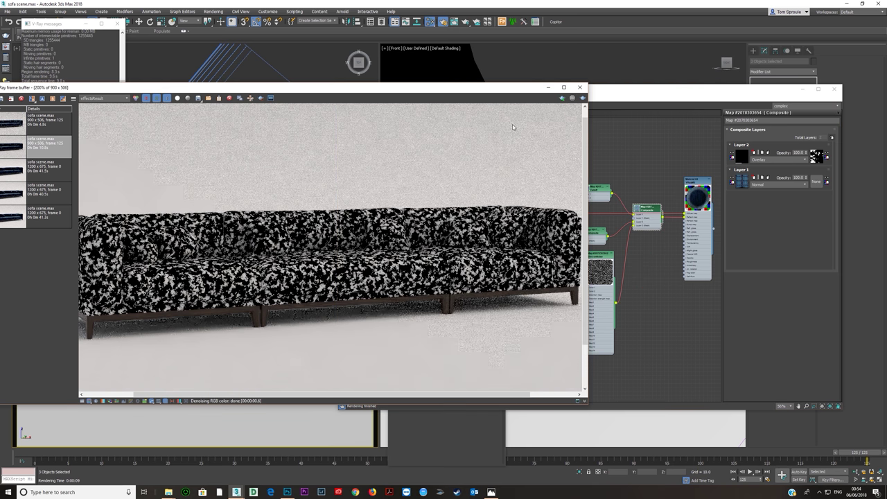
click(572, 98)
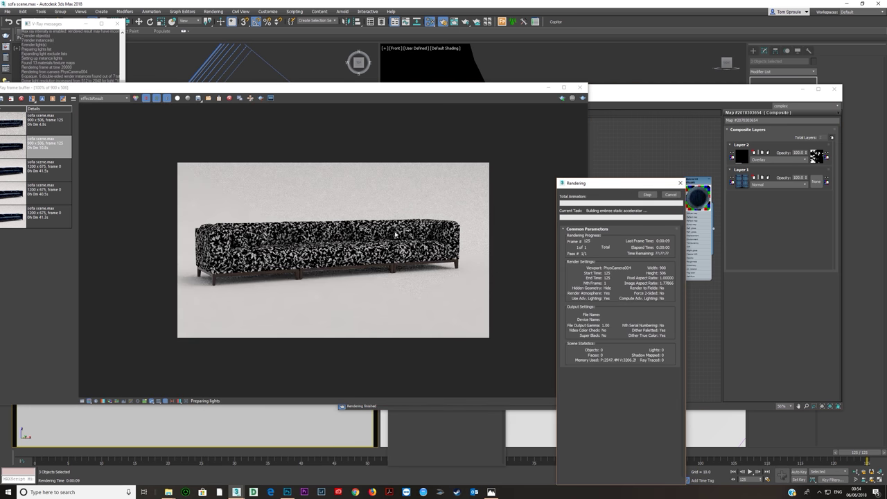
scroll(391, 233, up, 2)
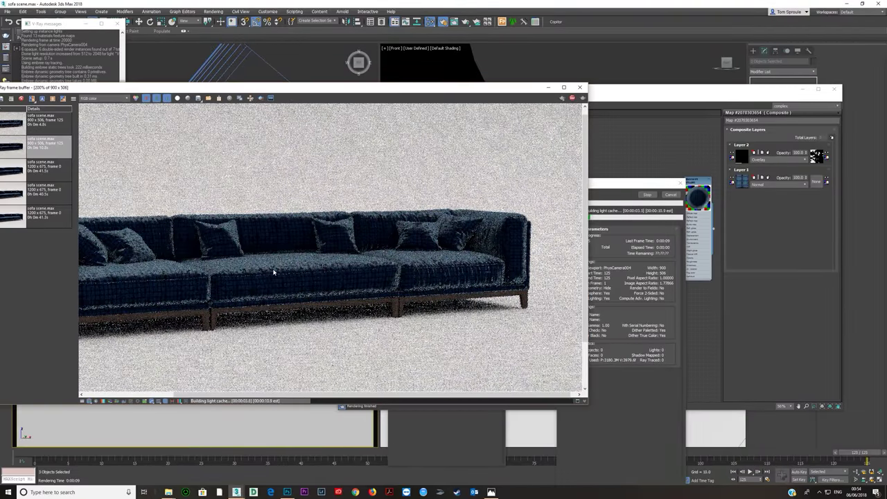
scroll(273, 271, up, 1)
scroll(270, 270, up, 1)
scroll(381, 260, down, 1)
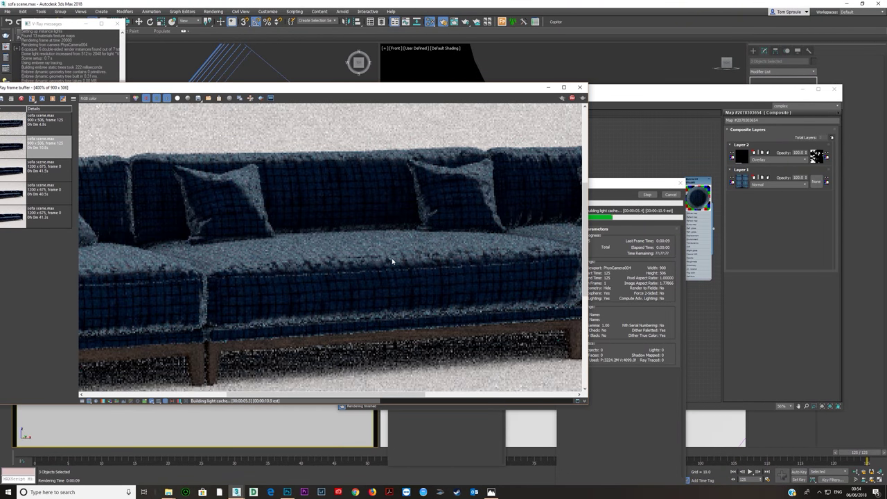
scroll(331, 270, down, 1)
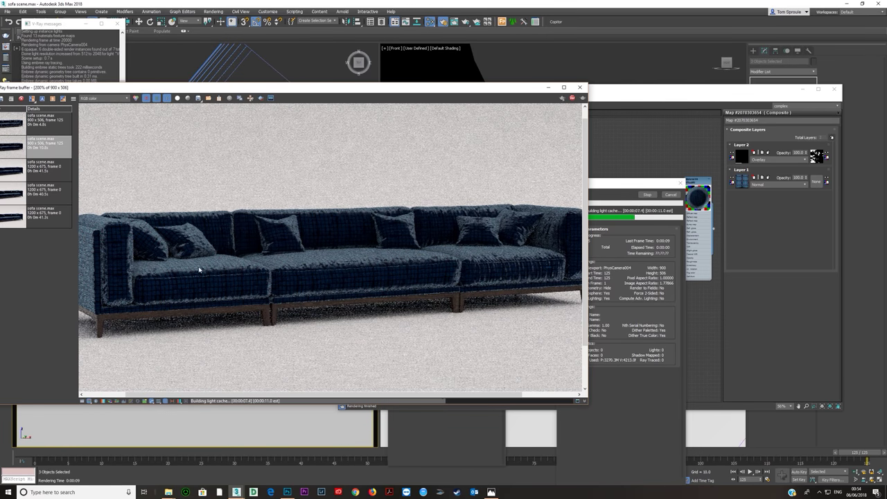
scroll(293, 273, up, 1)
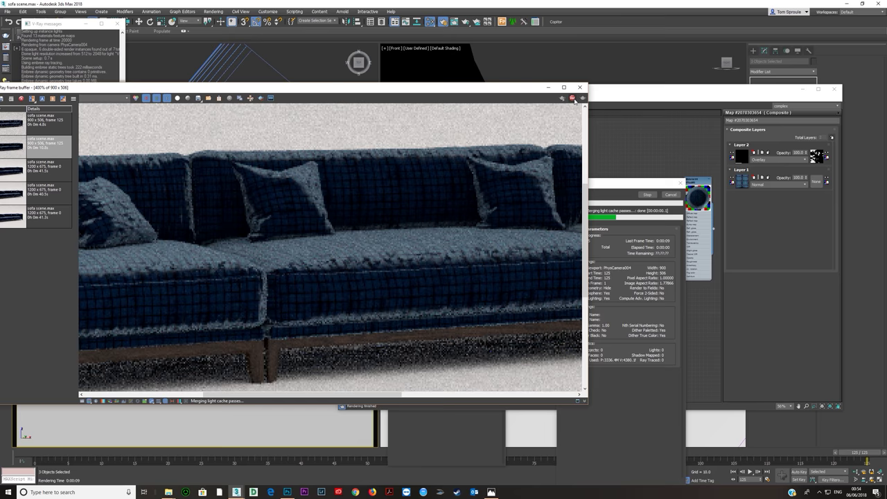
scroll(407, 275, down, 1)
Step: Save the render to the frame buffer history and compare it as image A against the second saved render as image B
drag(42, 87, 188, 84)
click(147, 95)
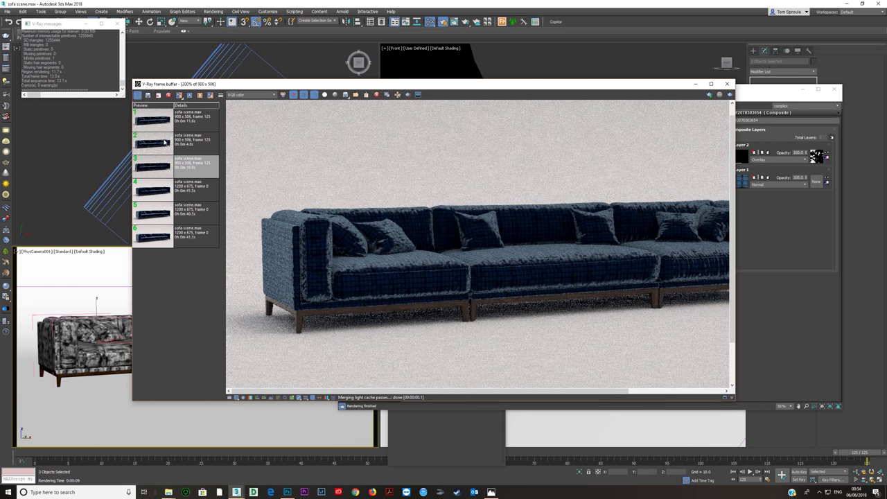
click(191, 113)
click(192, 95)
click(157, 144)
click(199, 95)
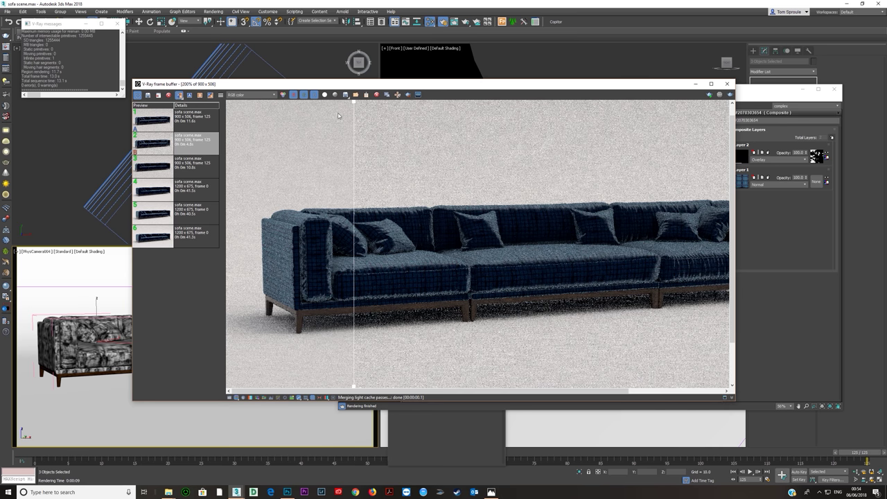
Step: Set the third saved render as image B and sweep the comparison divider across the sofa
click(170, 166)
click(200, 95)
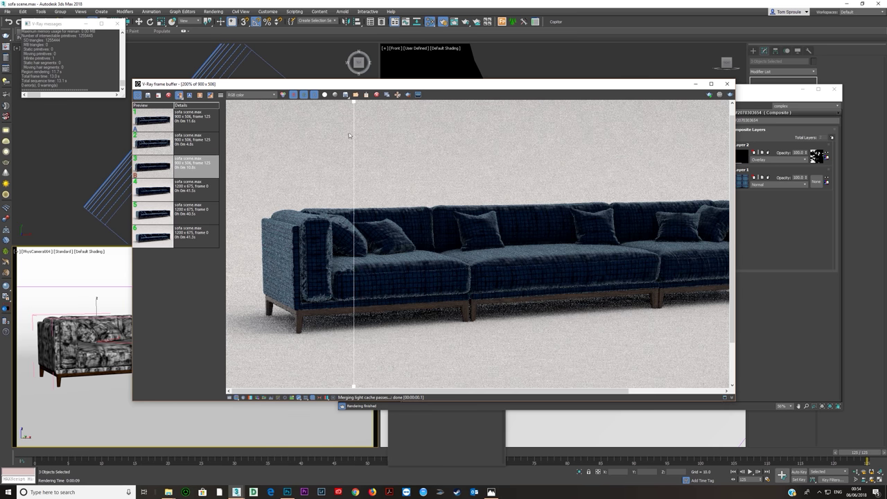
drag(353, 100, 612, 212)
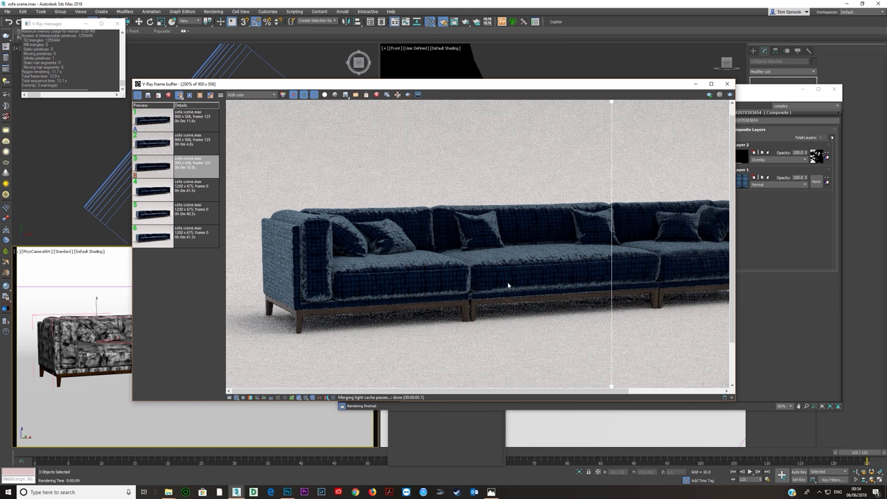
drag(611, 103, 579, 104)
drag(444, 83, 282, 68)
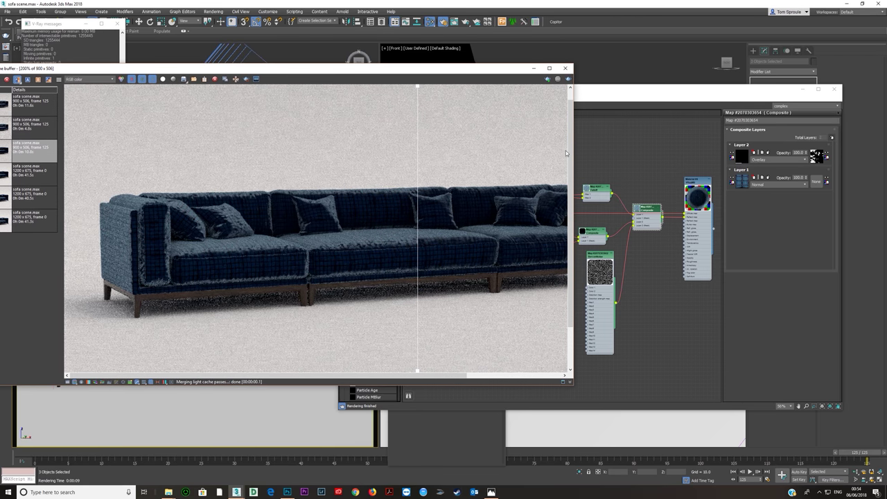
Step: Collapse the BerconNoise node and add a third layer to the final Composite
click(649, 226)
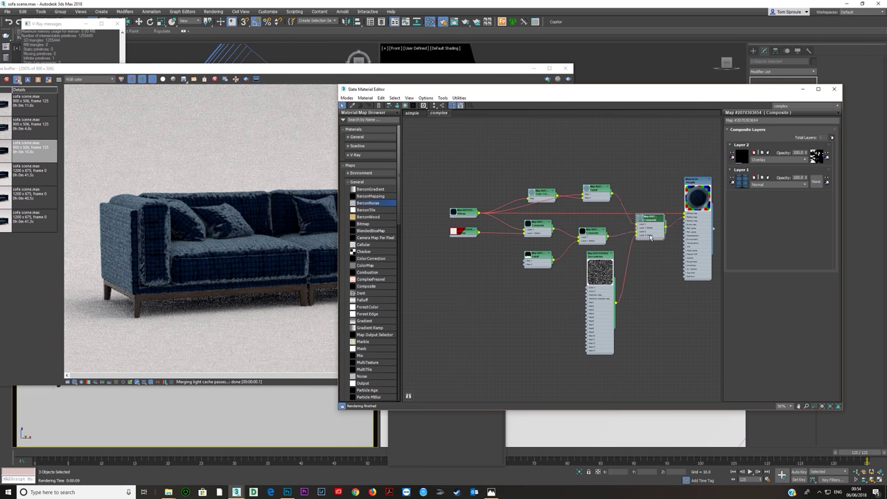
double_click(596, 275)
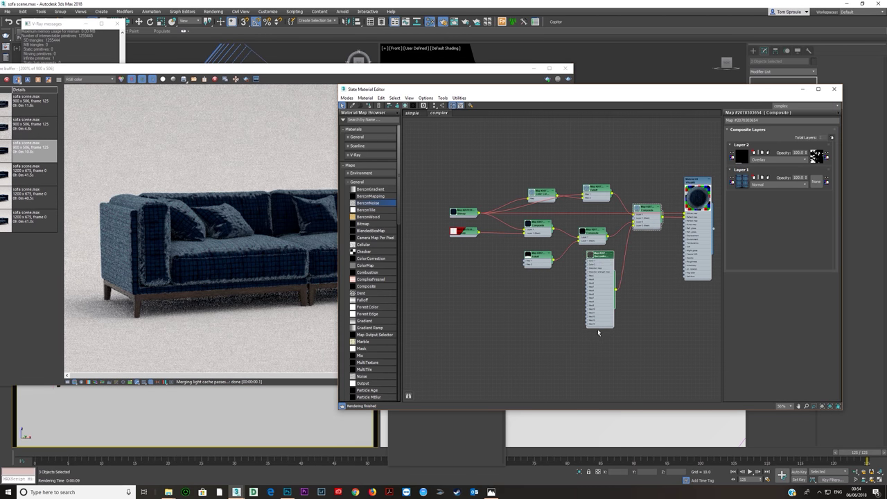
mouse_move(615, 258)
mouse_down()
mouse_move(594, 273)
mouse_move(601, 259)
mouse_up()
click(592, 270)
click(638, 223)
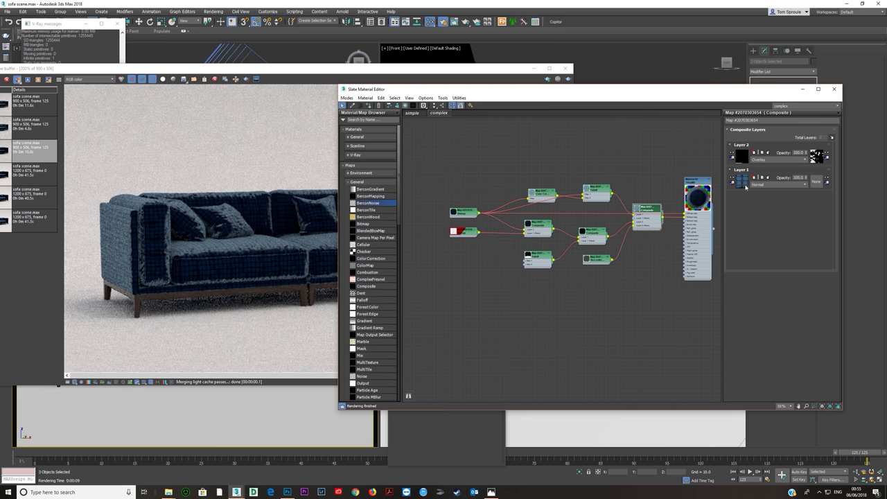
click(832, 138)
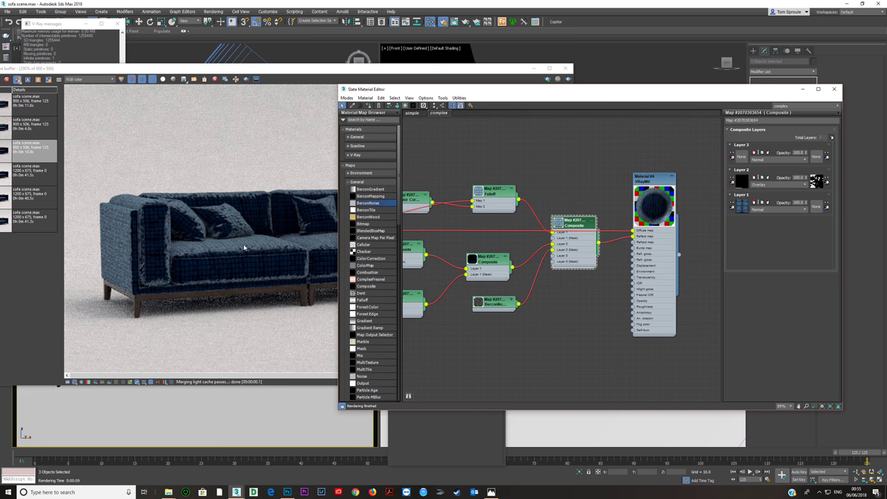
Step: Compare the rendered sofa with the reference photo of the blue velvet sofa in the Photos app
scroll(243, 247, up, 3)
scroll(242, 247, down, 3)
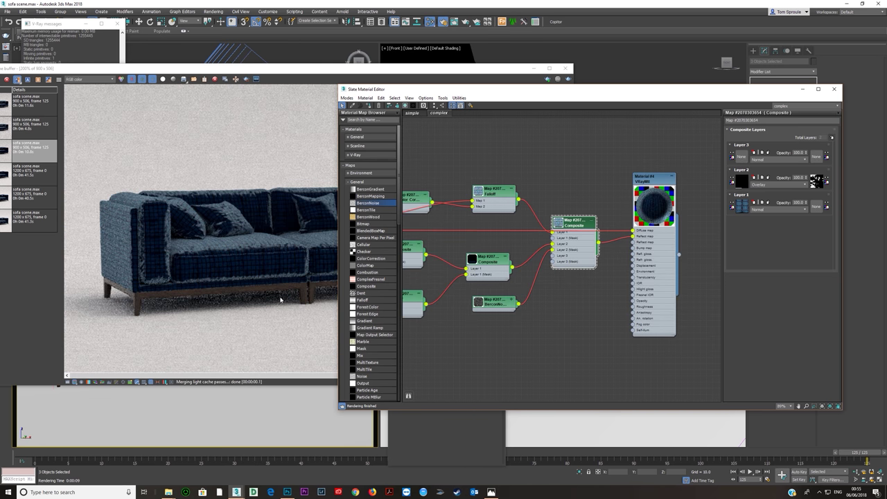
click(491, 491)
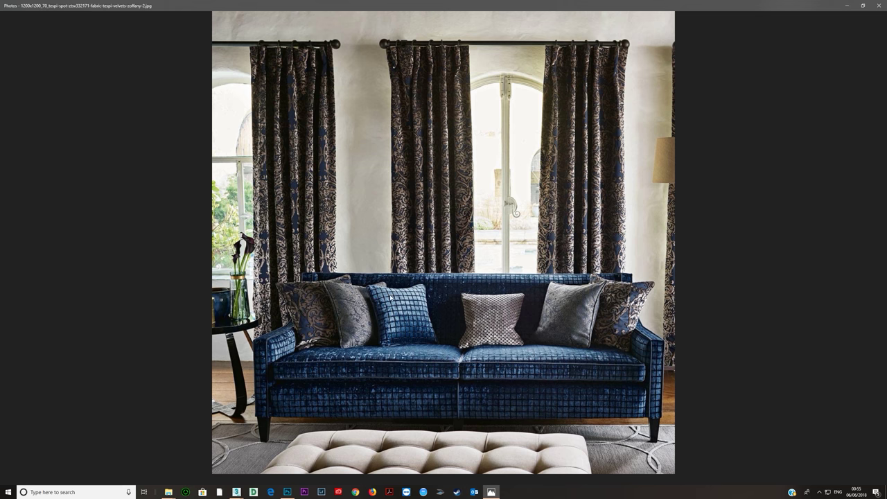
click(845, 5)
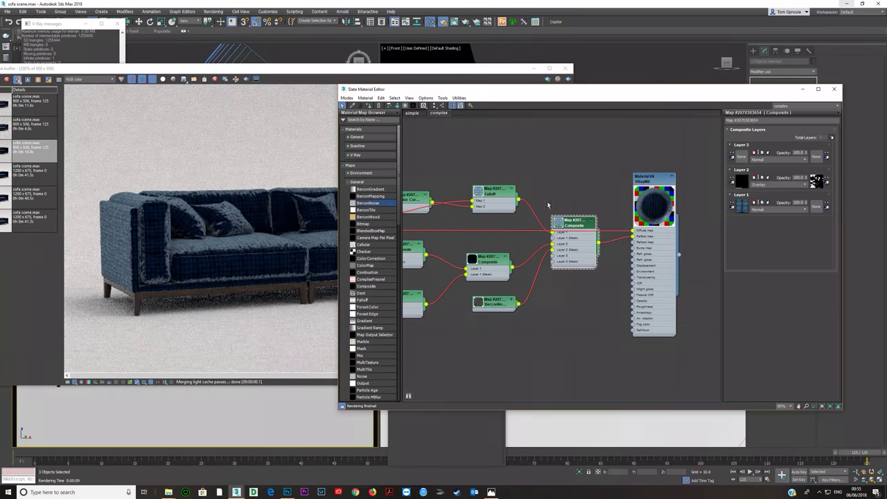
Step: Open the maps folder in File Explorer and preview the Tespi Square_r and g and Tespi Square_multi images
click(169, 492)
click(159, 466)
double_click(662, 219)
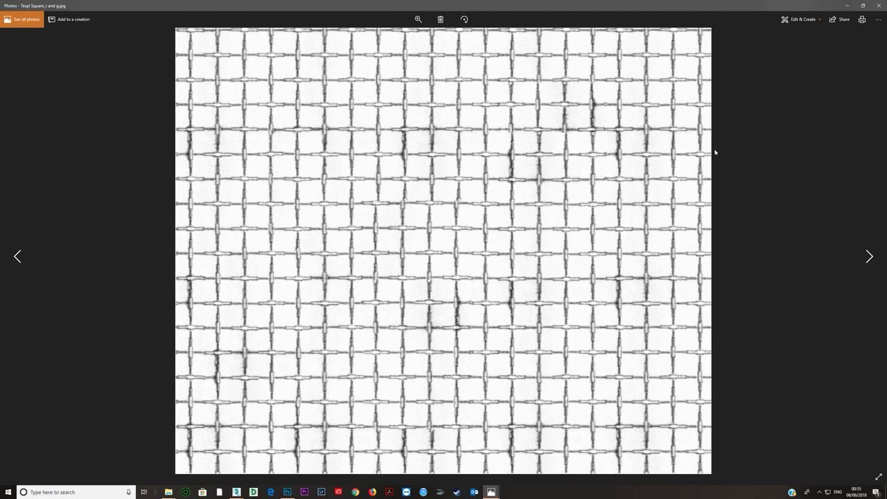
key(Left)
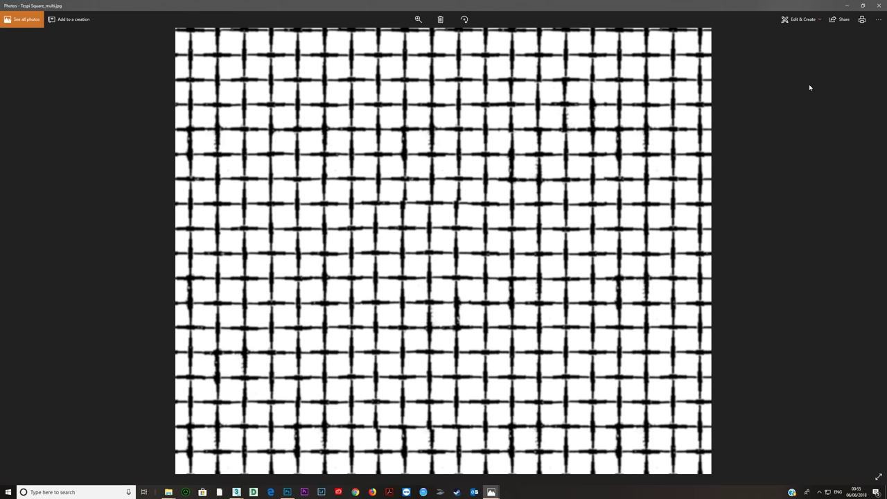
key(Left)
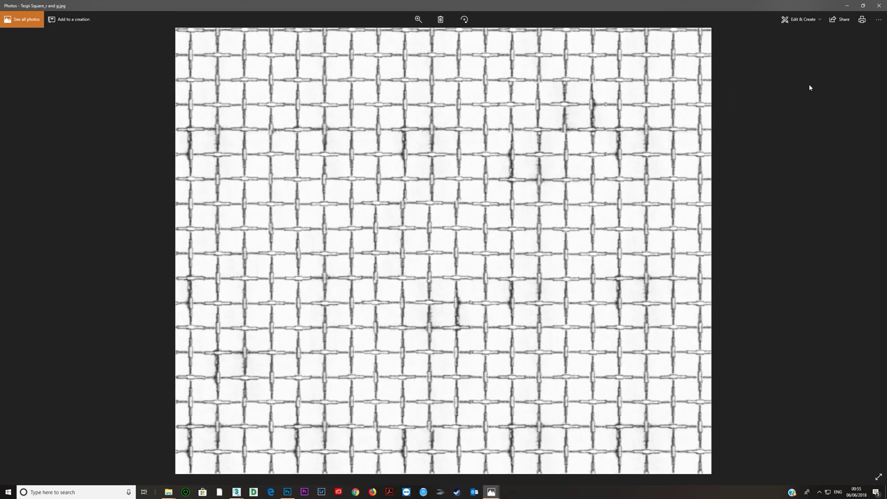
click(878, 6)
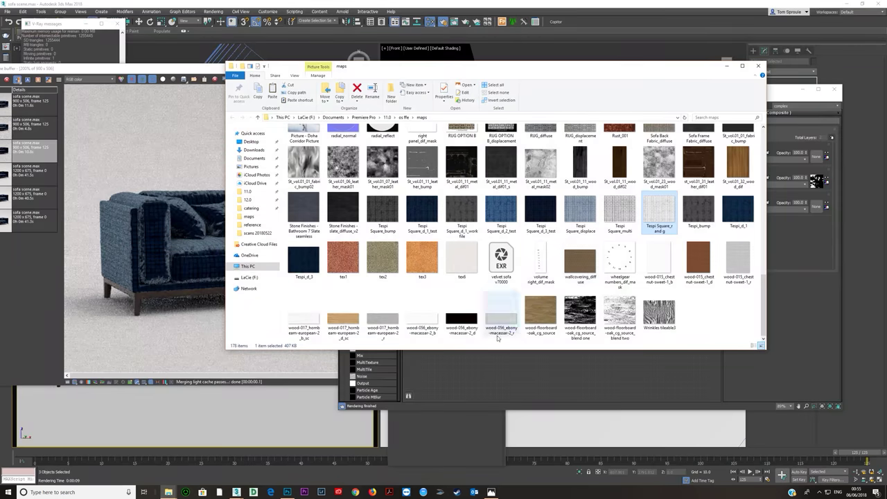
Step: Bring the Tespi Square_r and g image from the maps folder into the material graph as a Bitmap below the BerconNoise node
drag(597, 71, 363, 252)
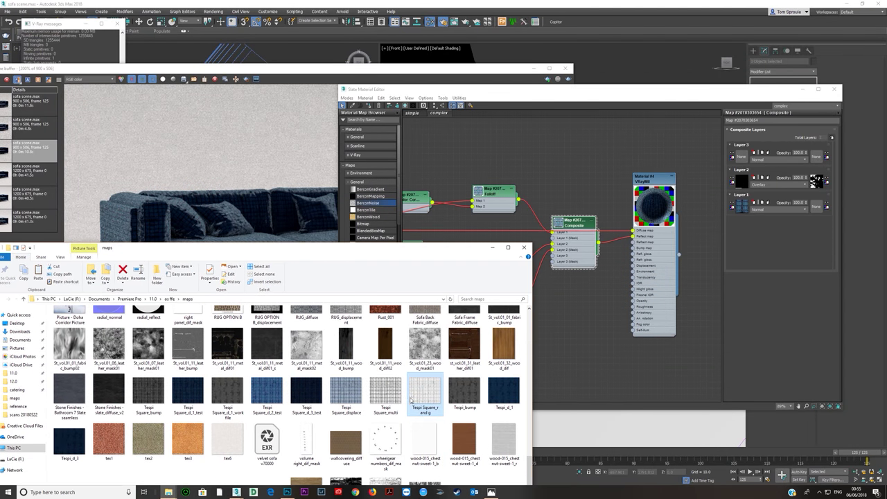
drag(572, 324, 496, 335)
click(570, 322)
double_click(496, 335)
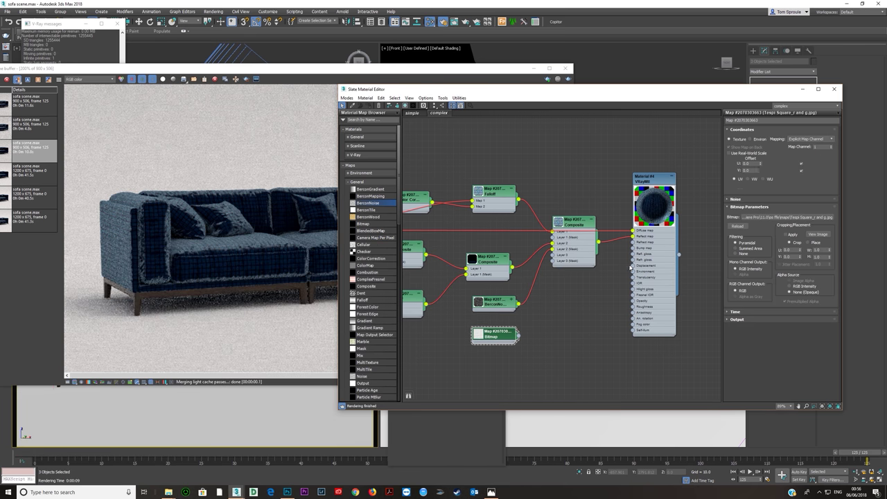
Step: Set the new Bitmap's blur to 0.5 and connect it to Layer 3 of the final Composite
drag(753, 186, 676, 200)
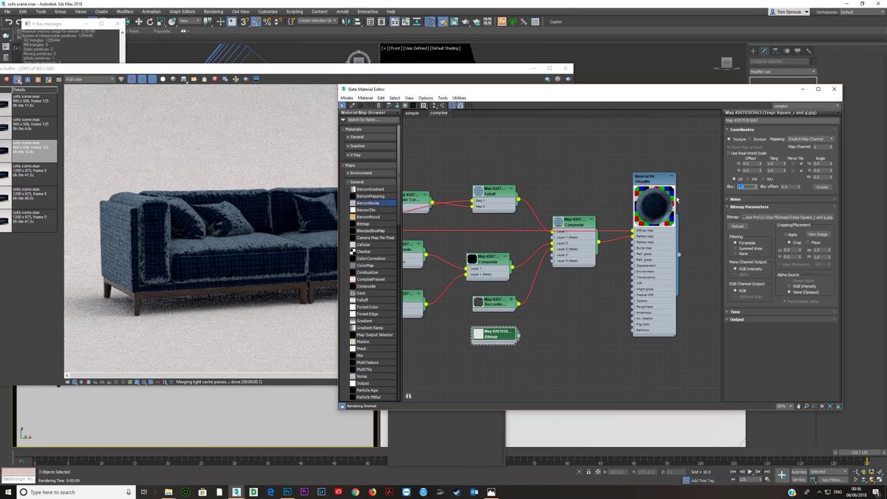
text(0.5)
key(Tab)
middle_drag(518, 275, 541, 287)
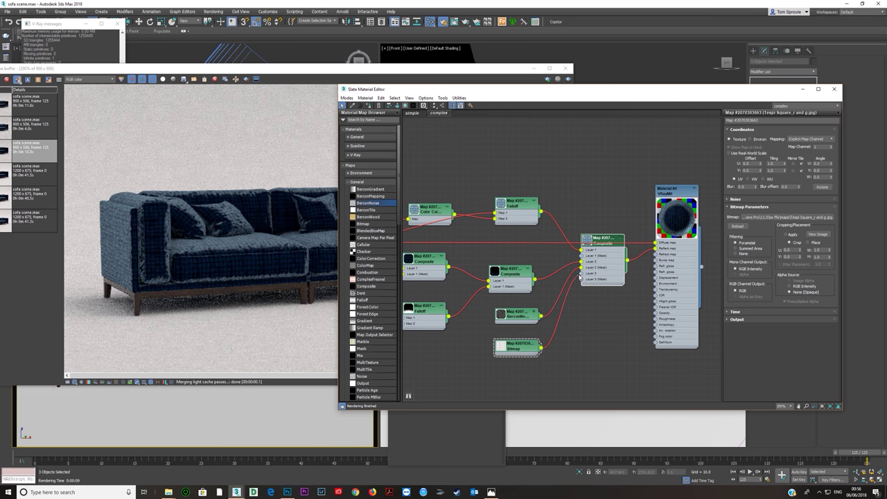
Step: Set the blending mode of the final Composite's Layer 3 to Multiply
double_click(597, 274)
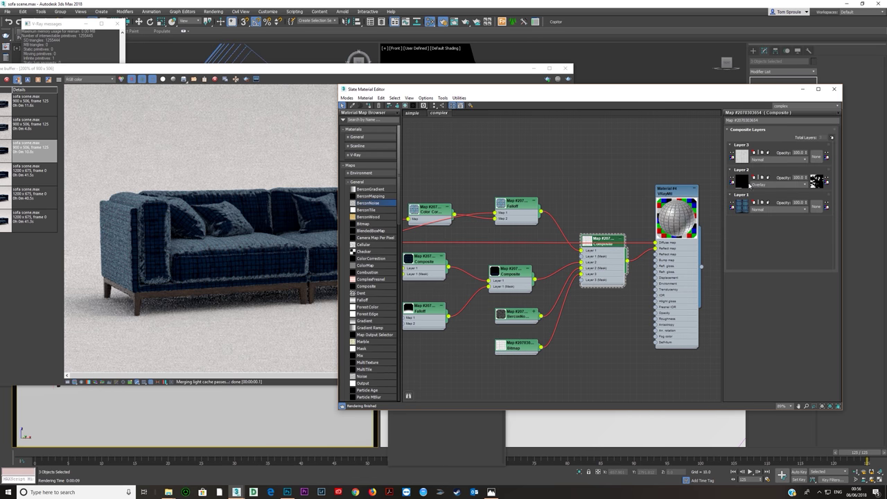
click(763, 160)
click(762, 192)
Step: Examine the source images of the Tespi Square_d_3_test and Tespi Square_r and g Bitmap nodes
middle_drag(524, 272, 602, 273)
scroll(545, 252, down, 2)
middle_drag(545, 251, 596, 253)
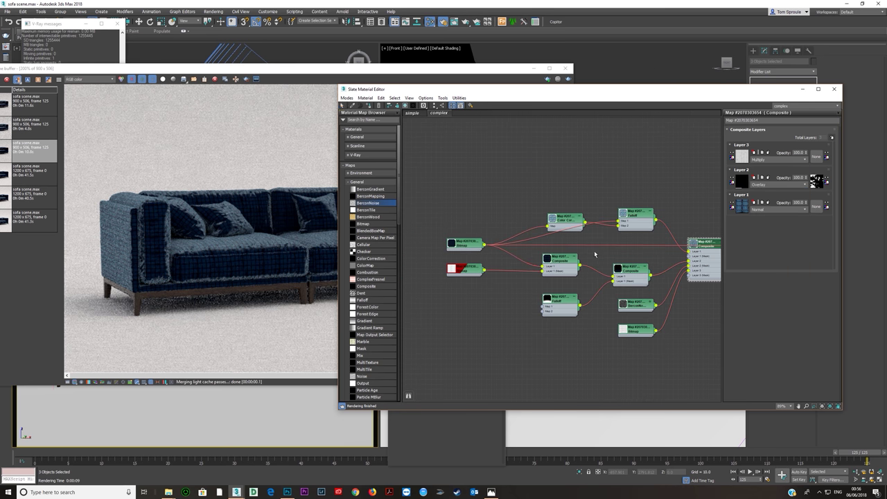
double_click(464, 244)
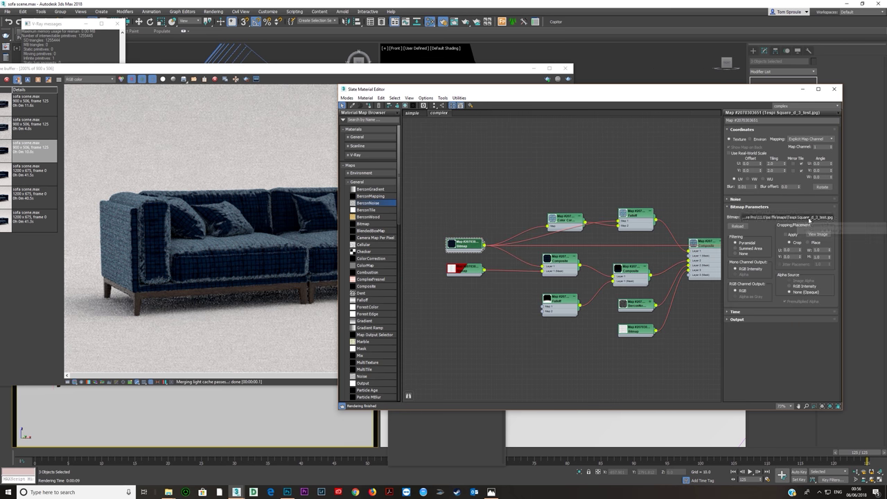
click(818, 235)
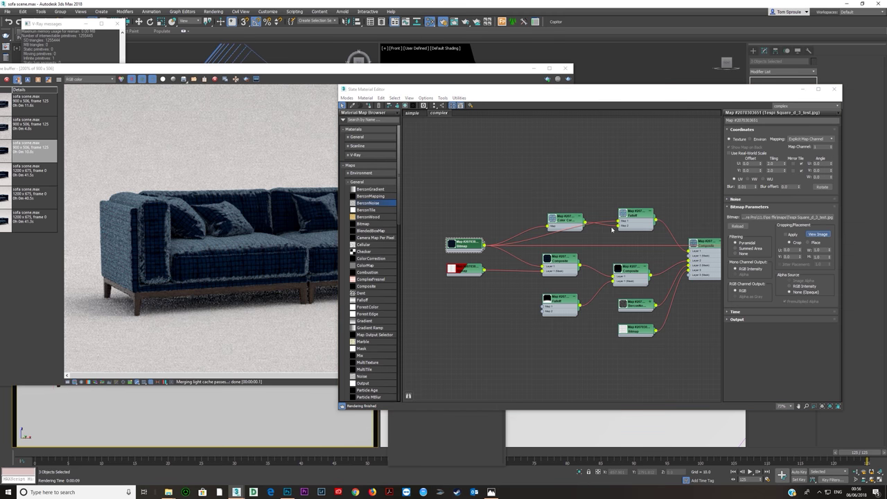
click(657, 14)
click(630, 332)
double_click(631, 332)
double_click(632, 331)
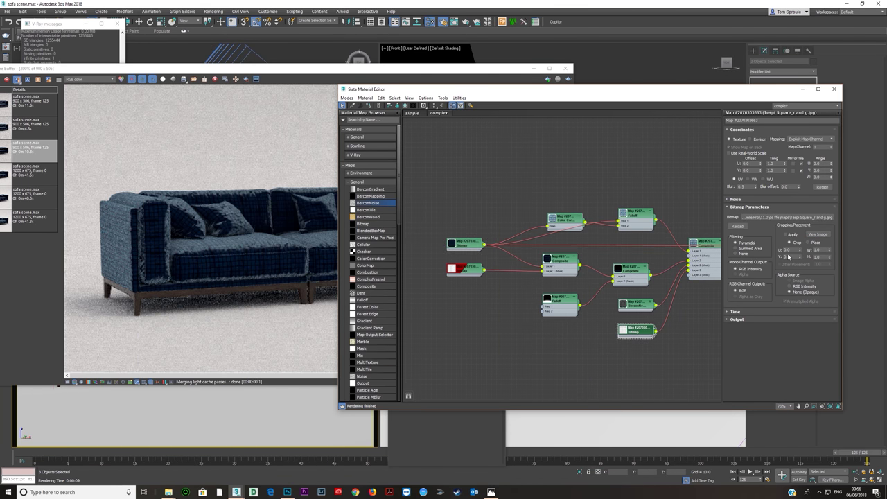
click(818, 234)
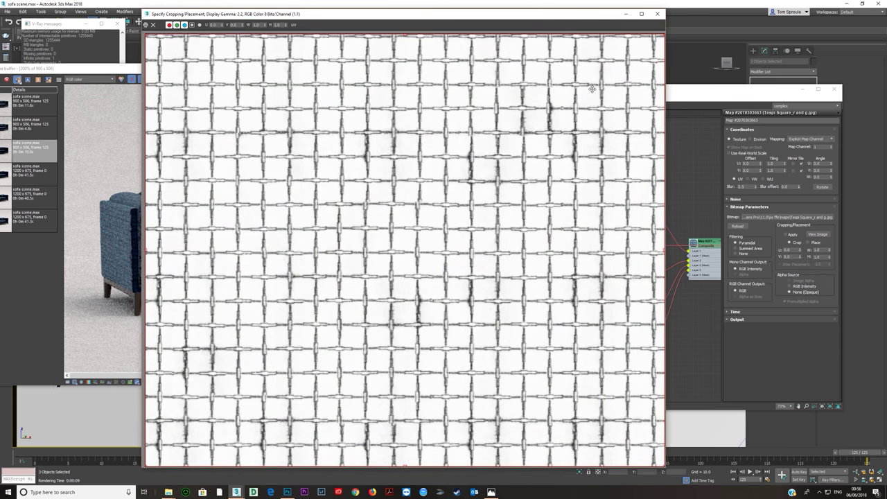
click(658, 14)
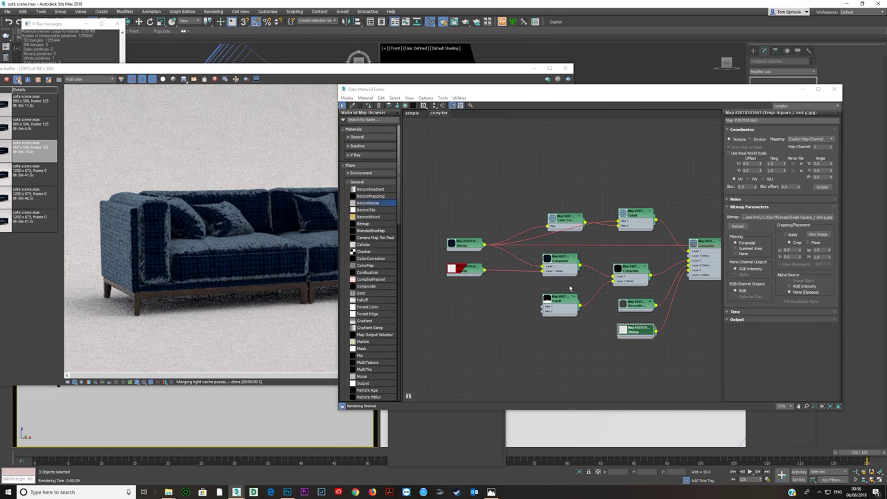
Step: Set the Tespi Square_r and g Bitmap's U and V tiling to 2.0, matching the diffuse Bitmap
double_click(461, 246)
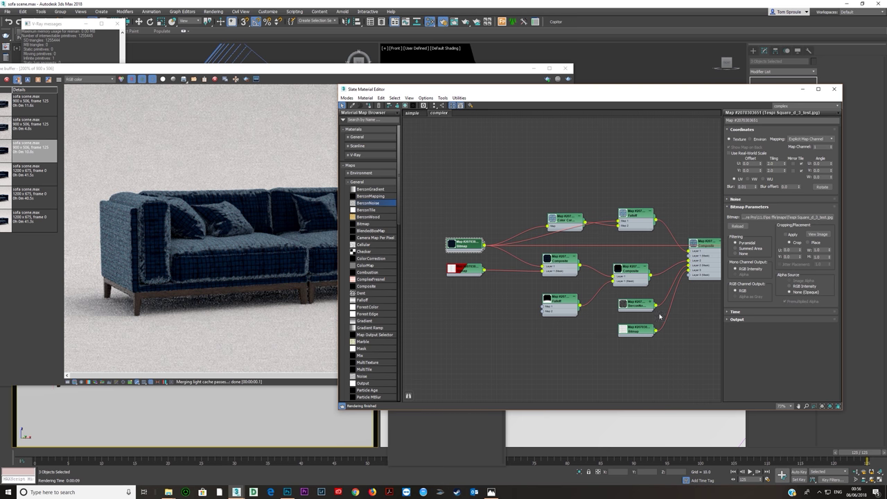
double_click(644, 331)
drag(780, 164, 715, 186)
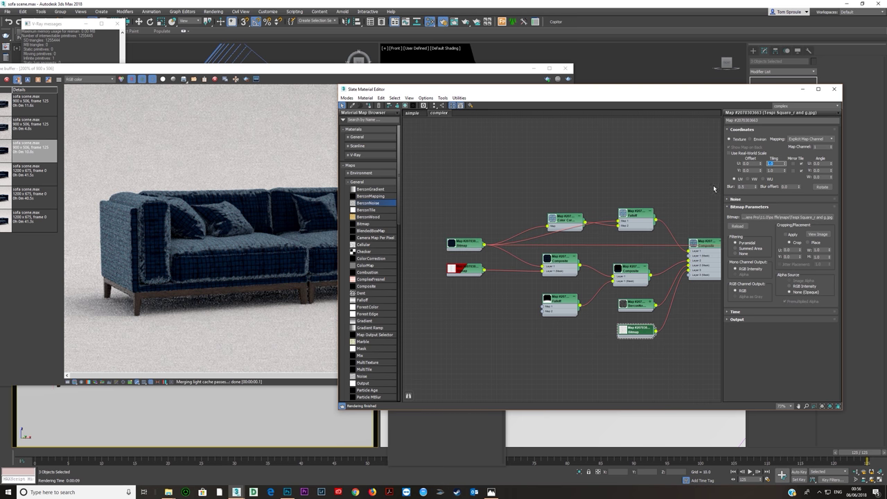
text(2)
key(Tab)
text(2)
key(Return)
Step: Reopen the final Composite's layers, render the sofa again and inspect the grid on the seat cushions up close
middle_drag(679, 226, 549, 209)
scroll(622, 241, up, 4)
double_click(555, 250)
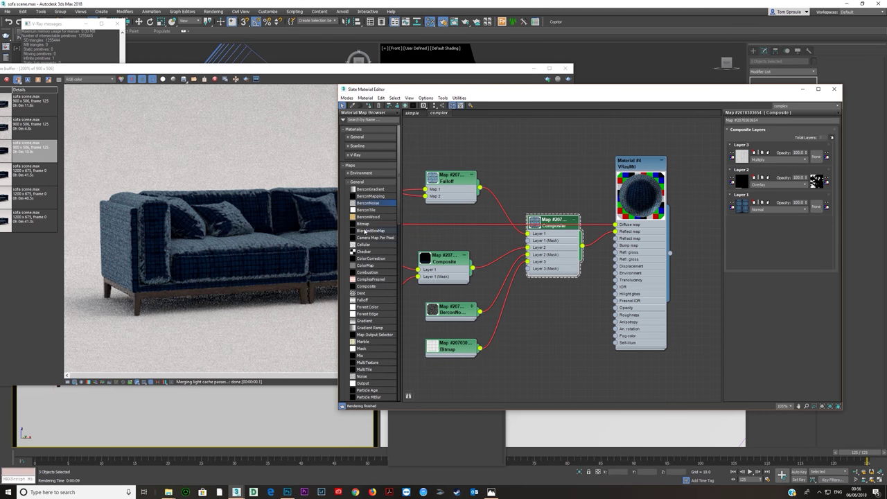
click(296, 99)
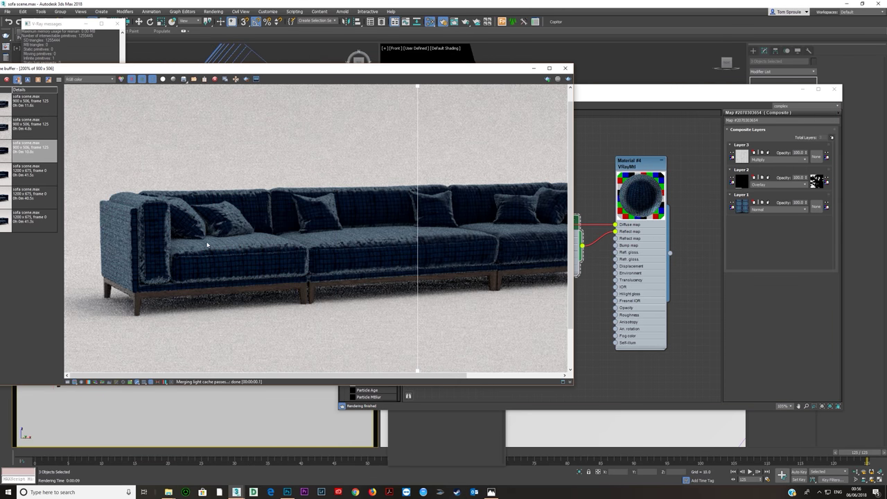
click(568, 79)
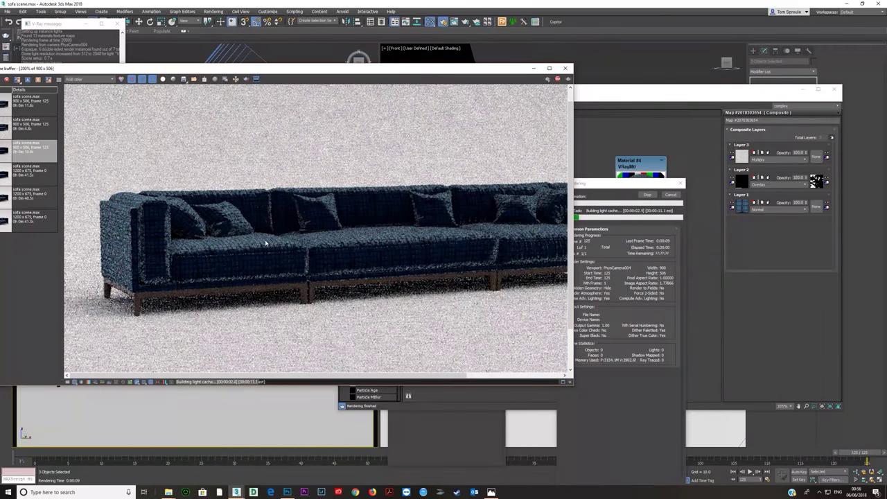
scroll(258, 248, up, 1)
scroll(255, 251, up, 1)
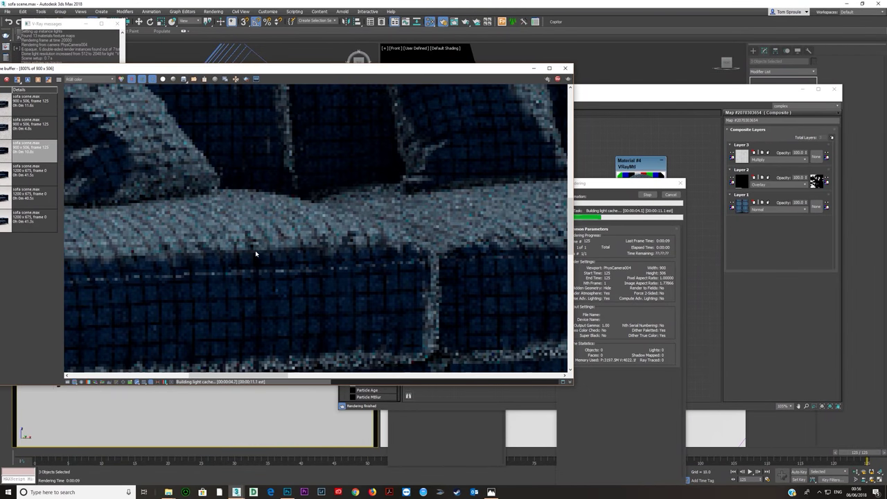
scroll(264, 252, down, 1)
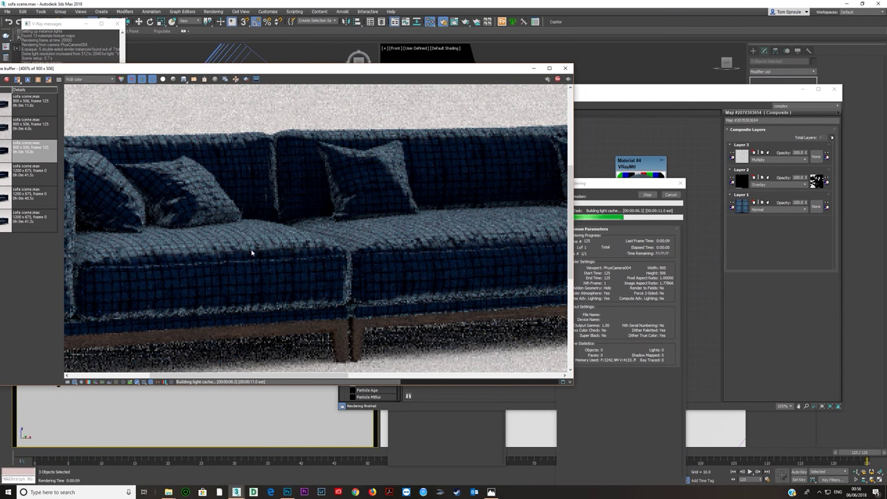
scroll(401, 133, down, 1)
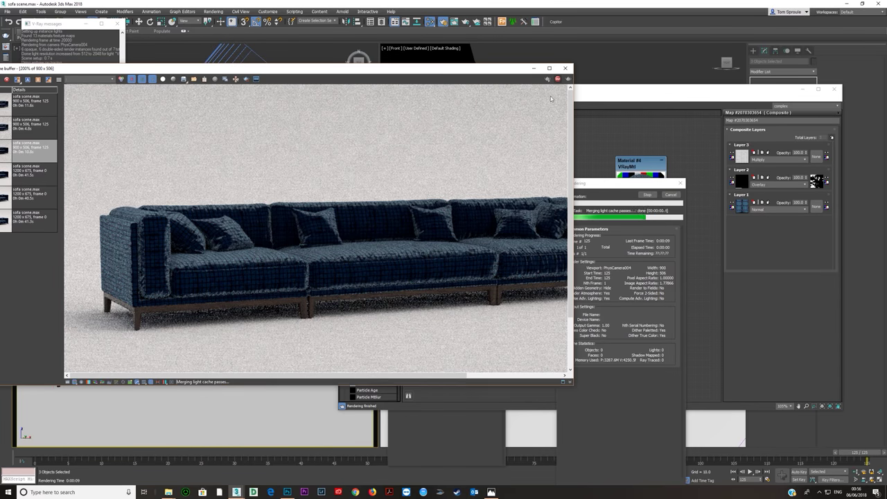
drag(466, 67, 529, 56)
Step: Set the render output width to 3000 in the common render settings
click(442, 22)
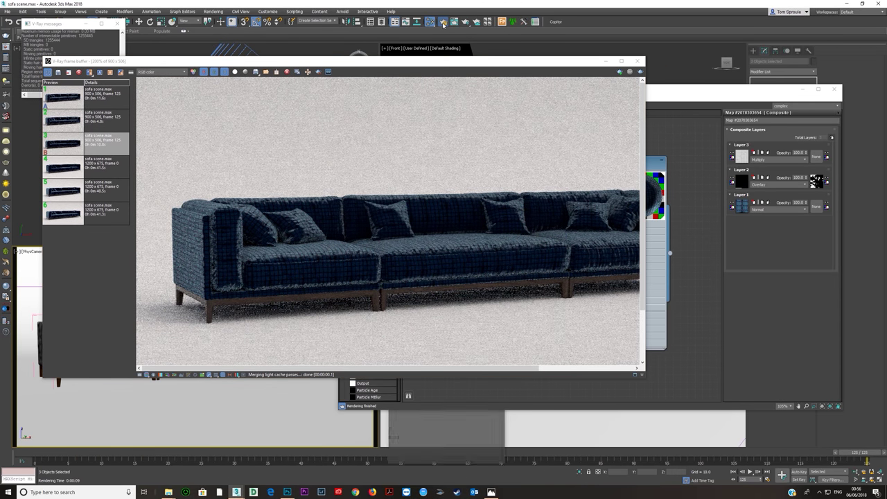
key(F10)
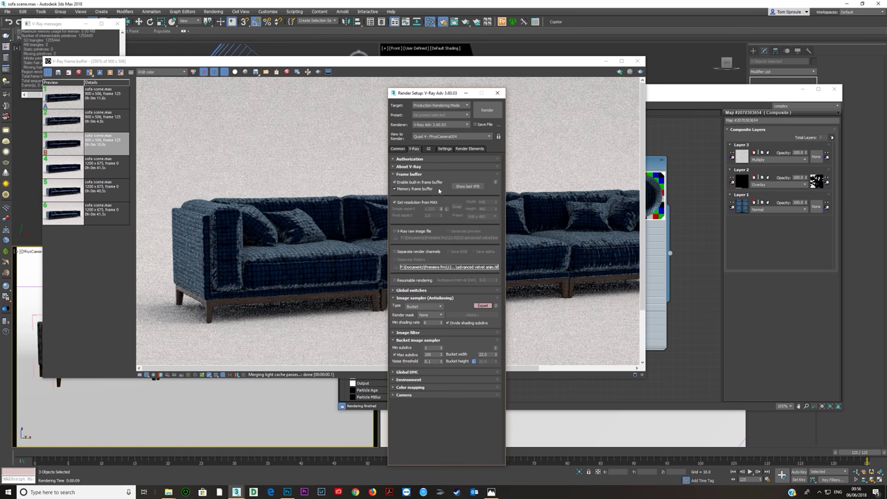
click(404, 148)
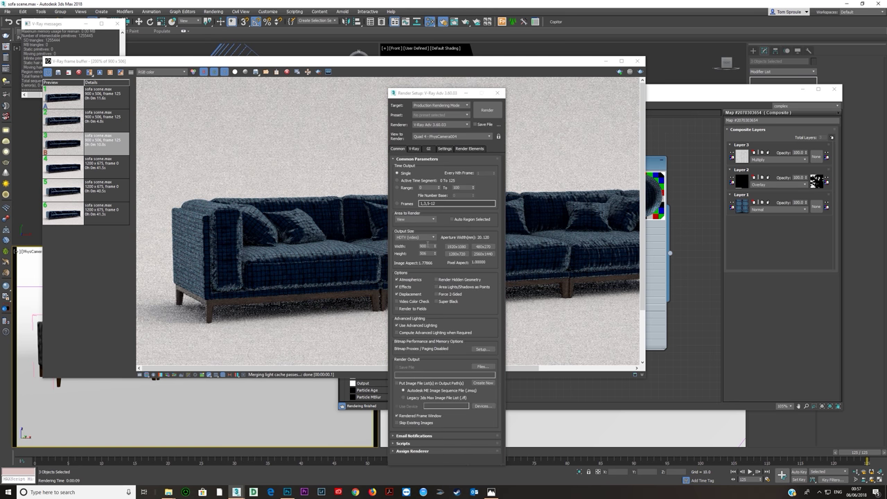
double_click(424, 246)
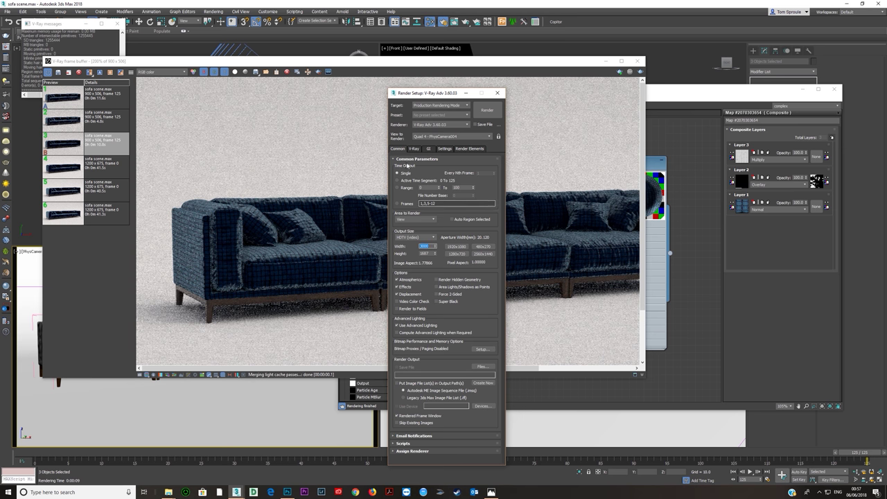
Step: Render only a region covering the sofa's armrest, first pillows and seat, and inspect its fabric detail
click(318, 71)
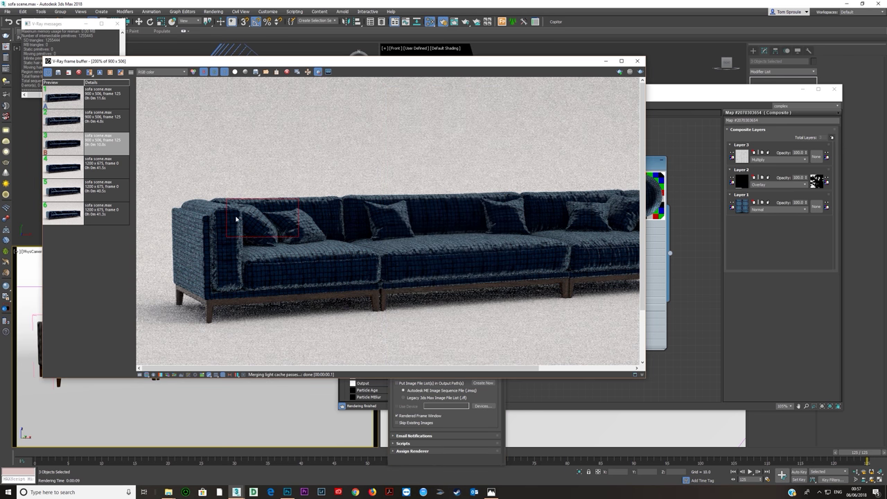
drag(194, 180, 323, 316)
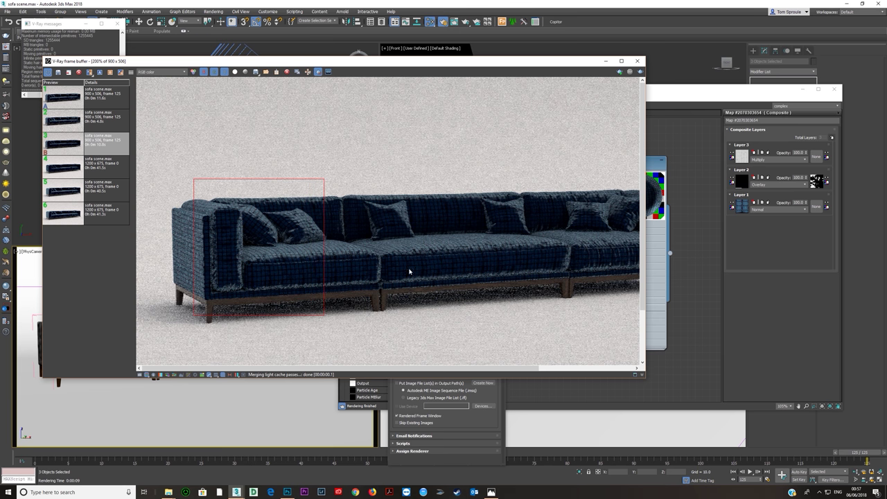
click(639, 72)
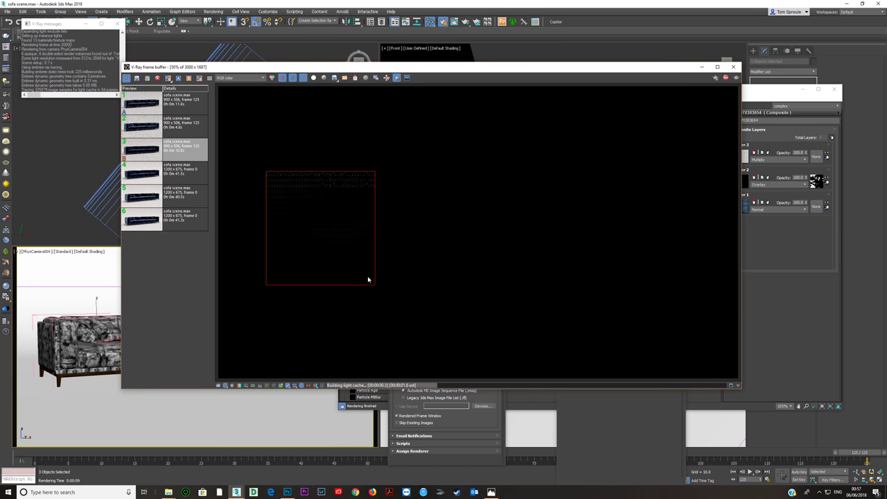
scroll(347, 249, up, 2)
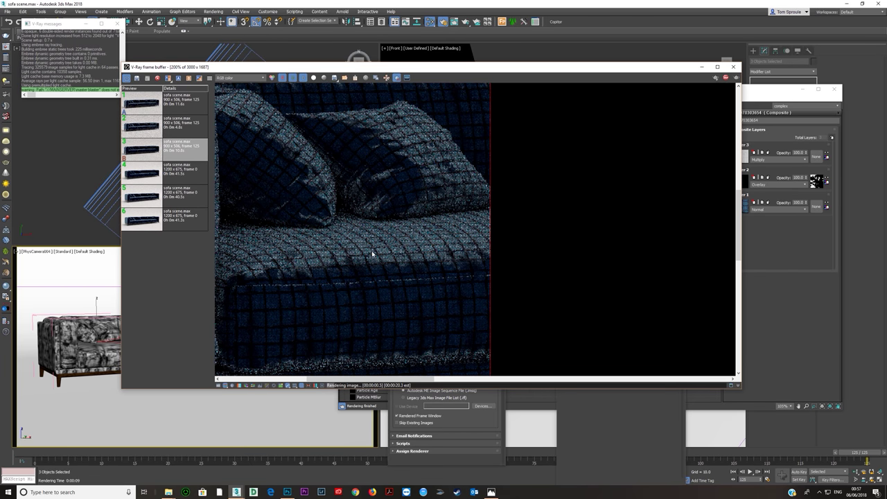
scroll(387, 251, up, 1)
scroll(390, 248, down, 1)
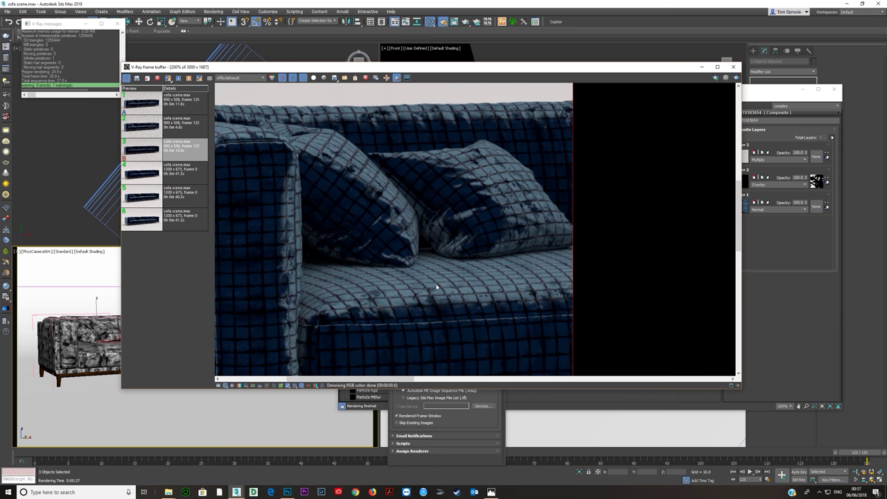
scroll(429, 217, down, 1)
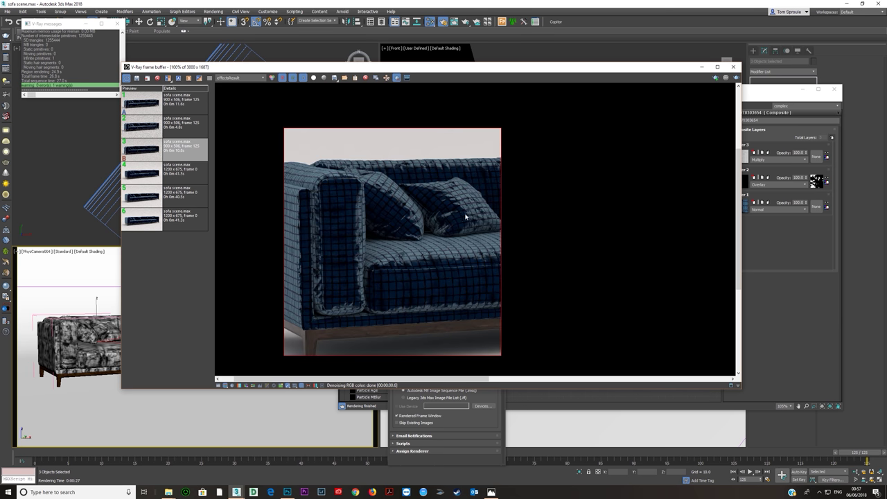
Step: Minimize the frame buffer and view the source image of the Bitmap feeding Layer 3 of the final Composite
click(701, 67)
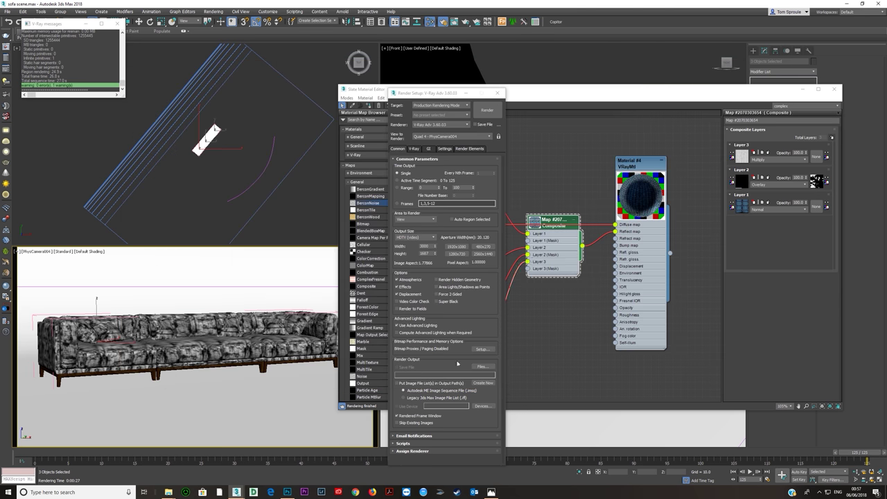
double_click(547, 323)
click(818, 234)
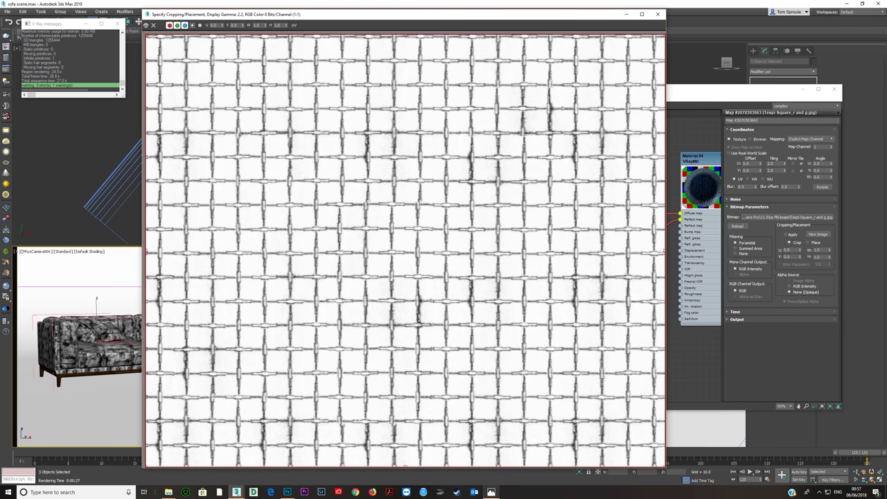
Step: Study the reference photos of the blue grid velvet and cushions in the Photos app, and return to the V-Ray render
click(490, 492)
key(Right)
key(Right)
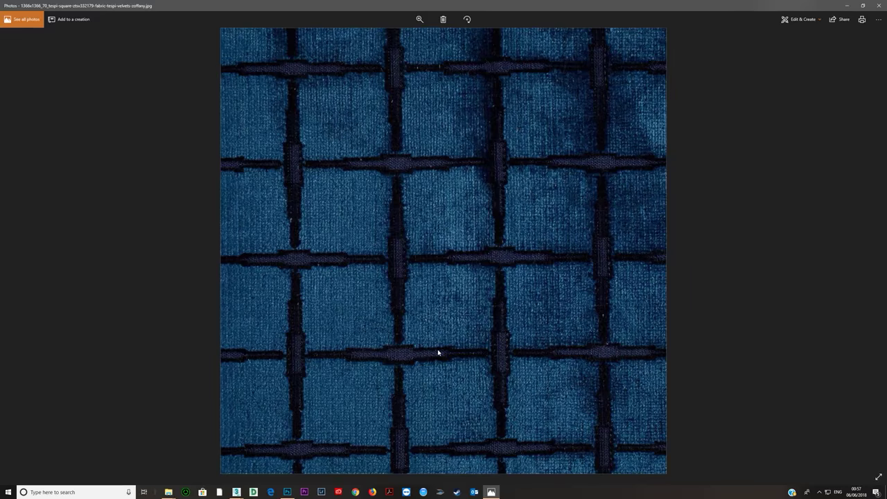
key(Right)
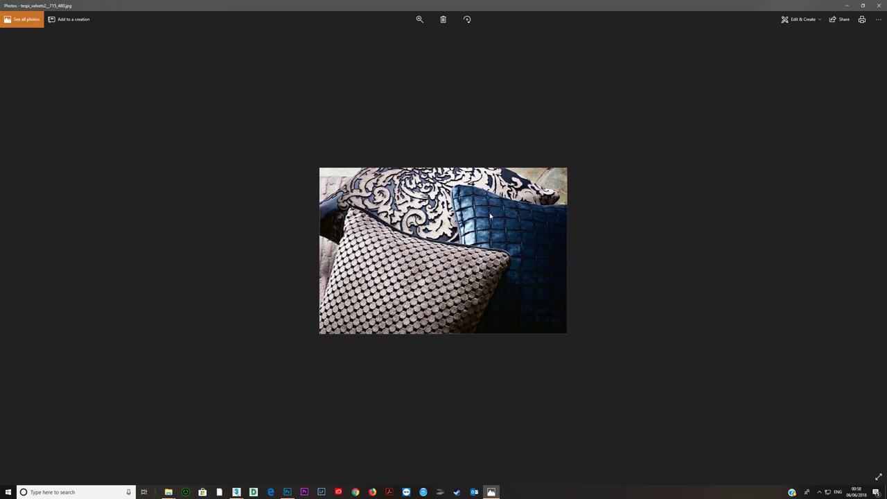
click(236, 491)
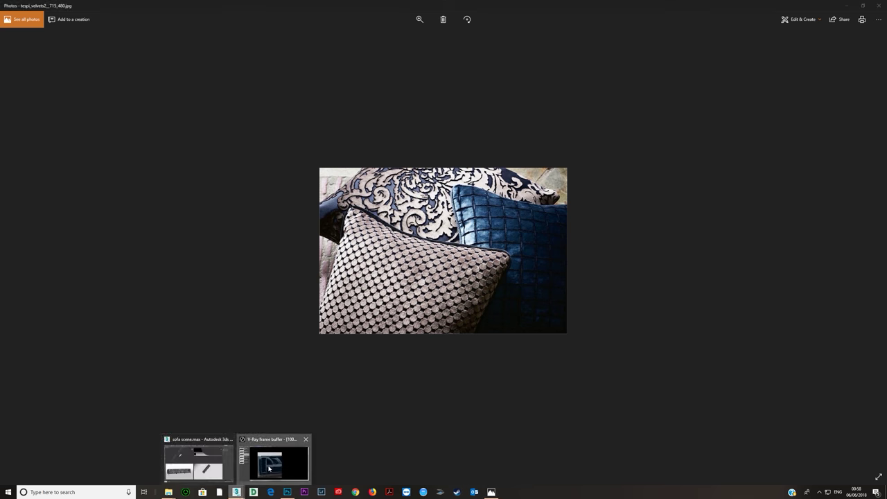
click(266, 457)
click(305, 430)
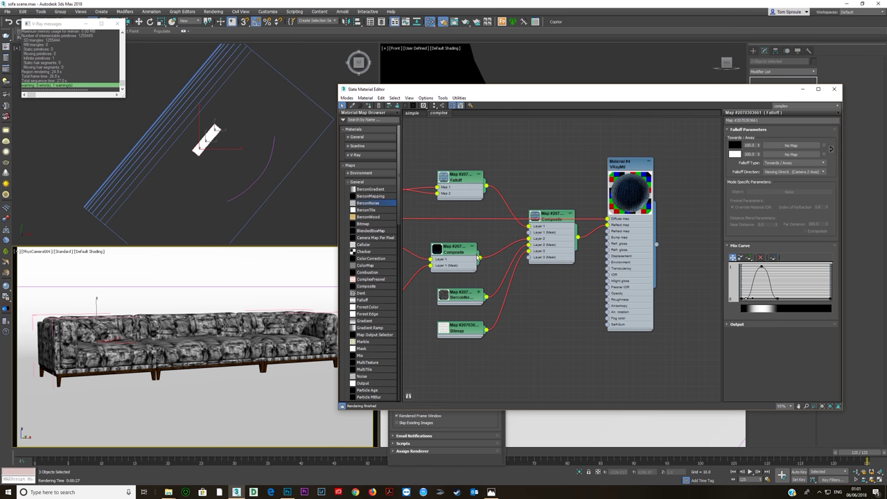
Step: Add a new Falloff map and connect it to the Refl. gloss. input of Material #4
middle_drag(476, 257, 497, 256)
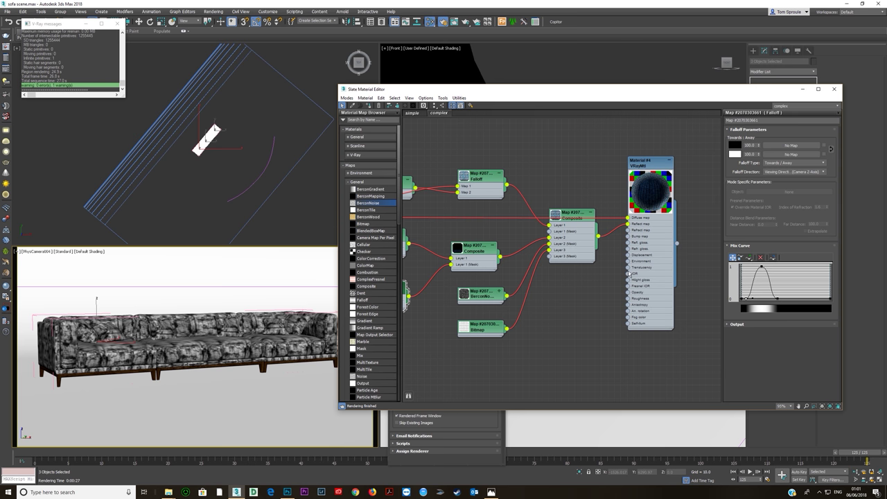
double_click(487, 194)
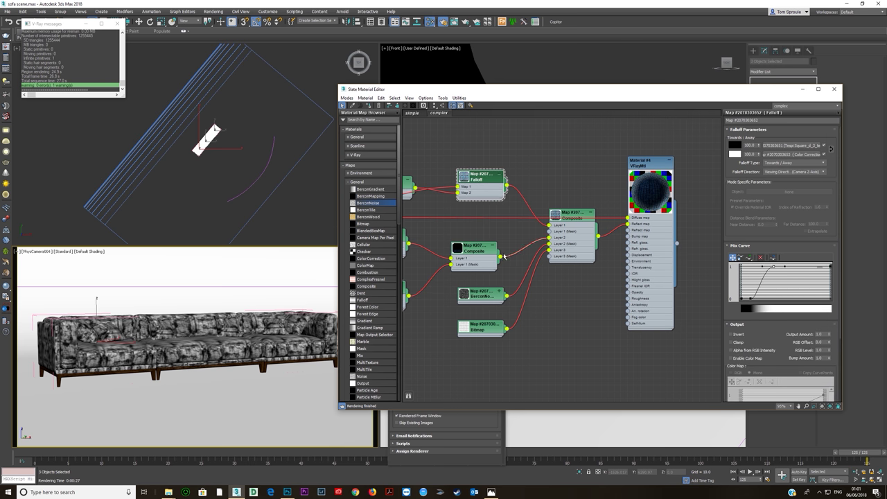
middle_drag(574, 250, 545, 245)
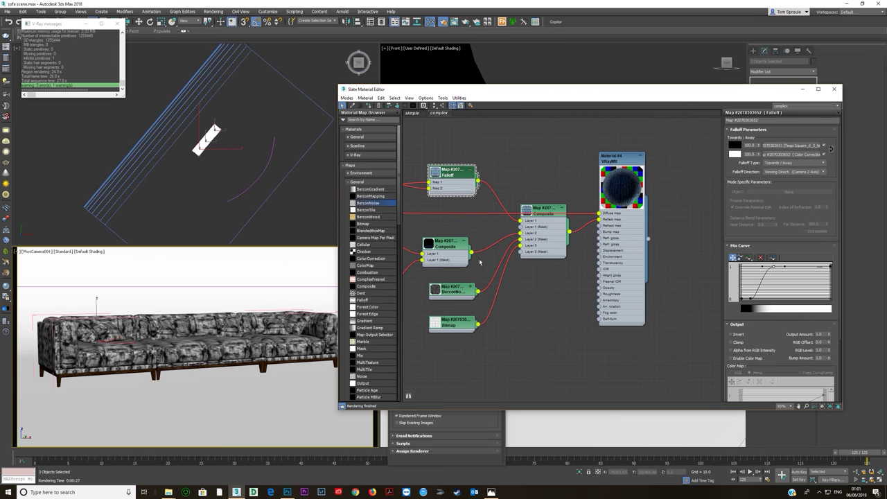
middle_drag(479, 260, 461, 252)
drag(361, 299, 513, 287)
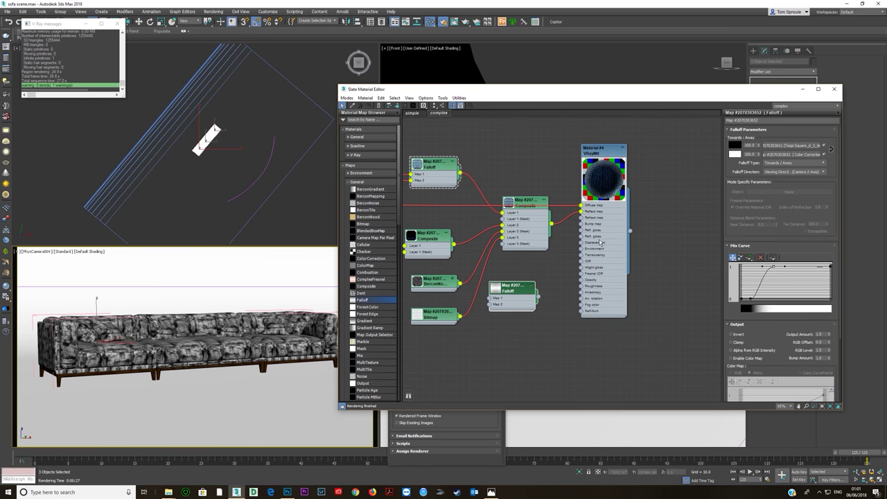
drag(515, 296, 528, 284)
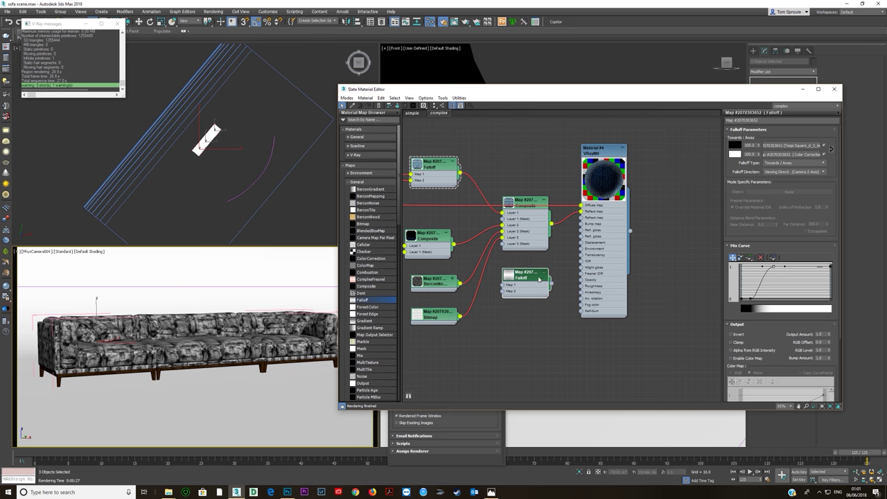
click(598, 239)
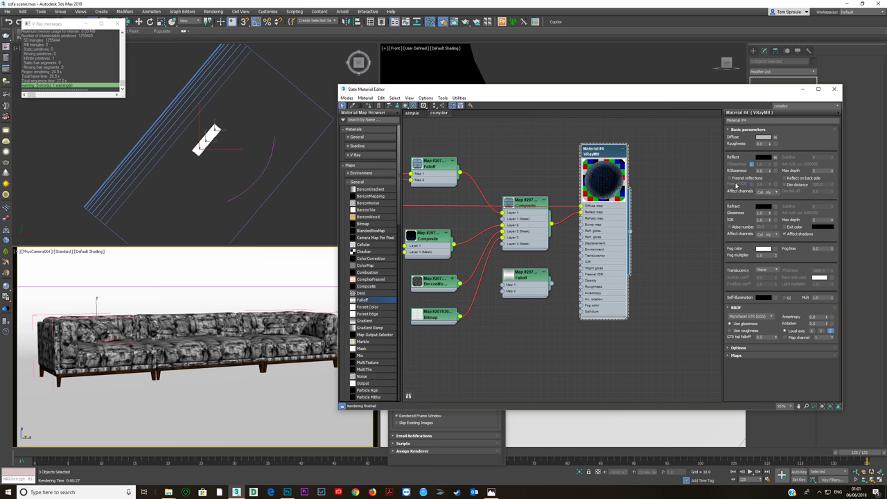
drag(509, 296, 502, 317)
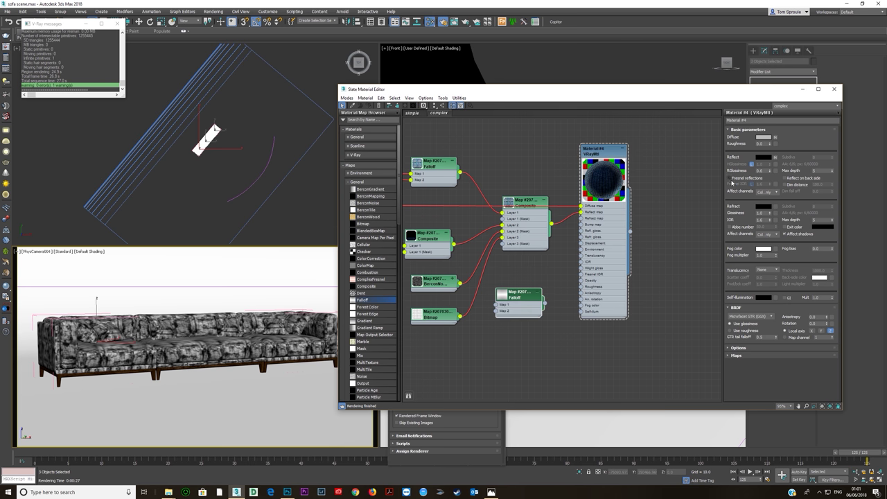
drag(545, 303, 582, 231)
Step: Raise the start of the new Falloff's mix curve close to the top and bend it gently upward with an extra point near its end
double_click(522, 310)
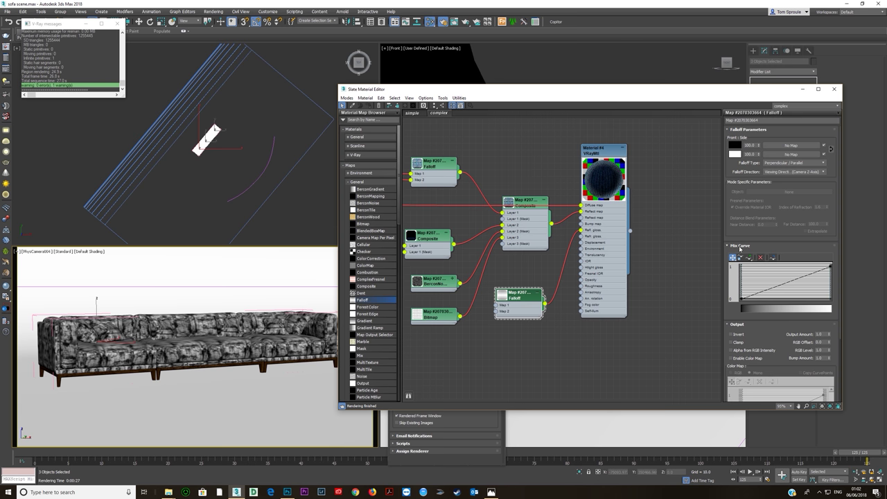
drag(741, 301, 742, 268)
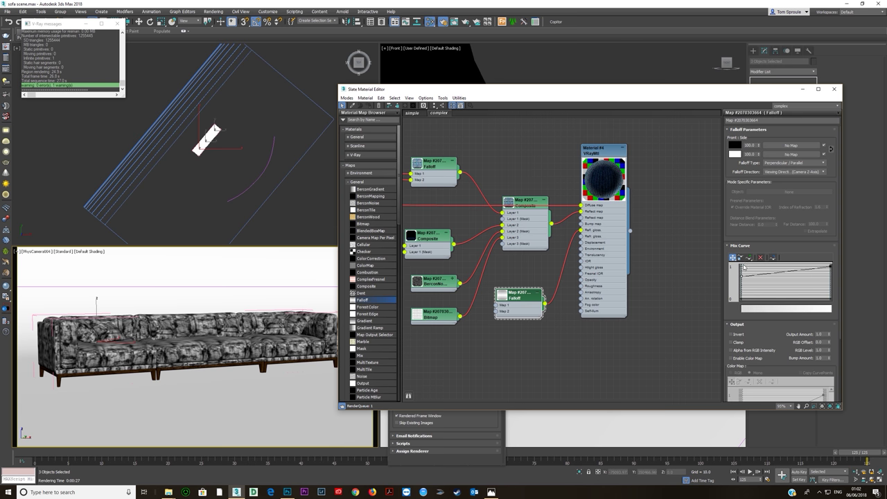
drag(804, 269, 821, 270)
right_click(809, 272)
click(820, 284)
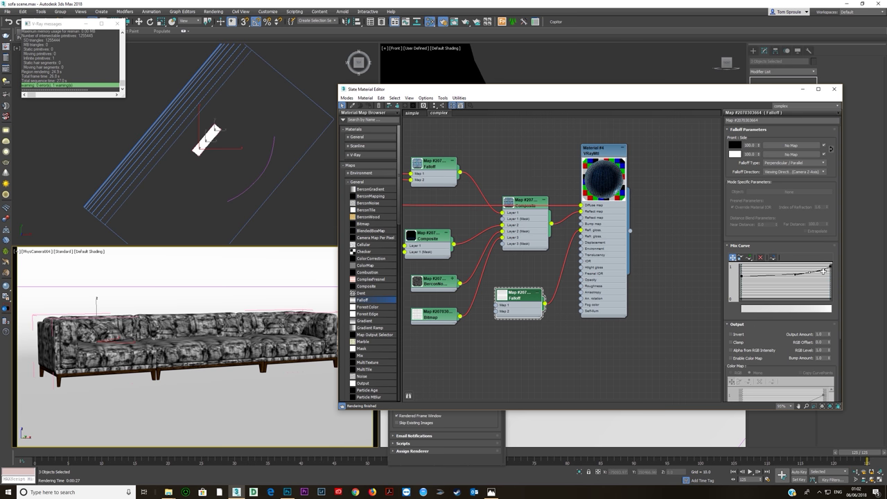
Step: Insert a Composite map between the new Falloff and the material's Refl. gloss. input, and open its parameters
drag(514, 311, 507, 311)
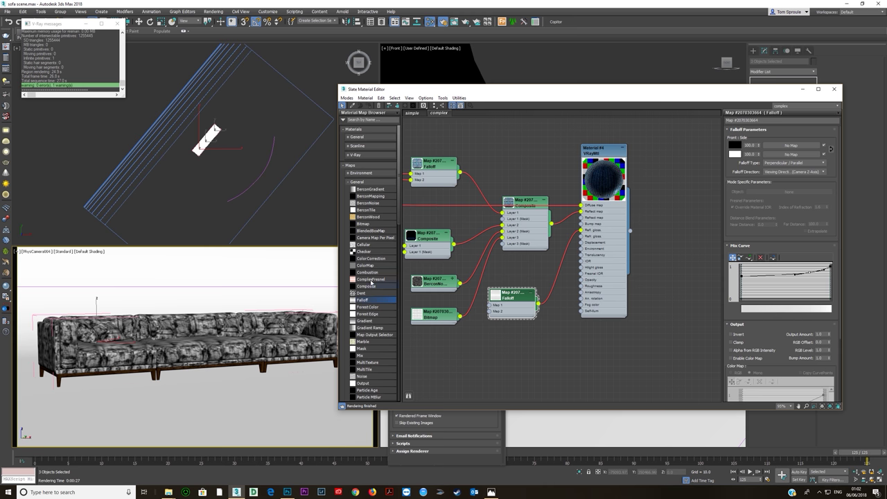
drag(372, 287, 559, 281)
click(575, 291)
mouse_move(531, 309)
mouse_down()
mouse_move(506, 303)
mouse_move(533, 294)
mouse_up()
double_click(541, 294)
double_click(542, 295)
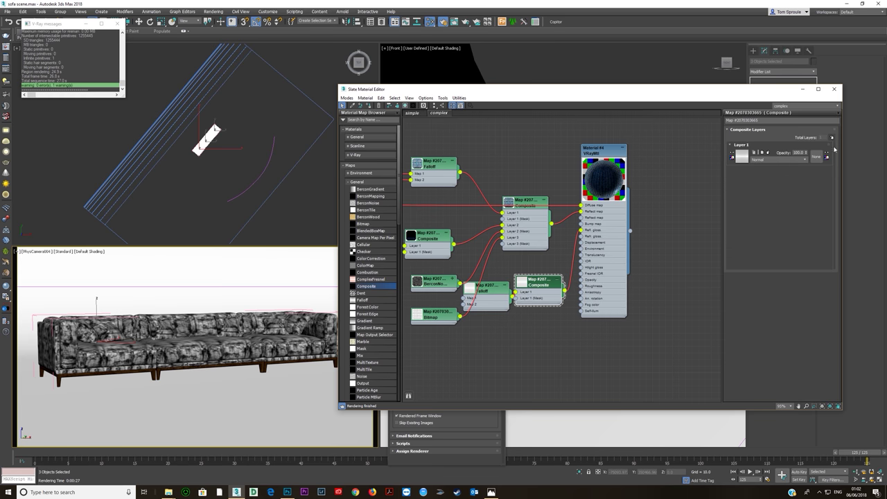
Step: Add a second layer to the glossiness Composite, fed by the existing Bitmap, with Multiply blending and 50 opacity
click(833, 138)
click(775, 160)
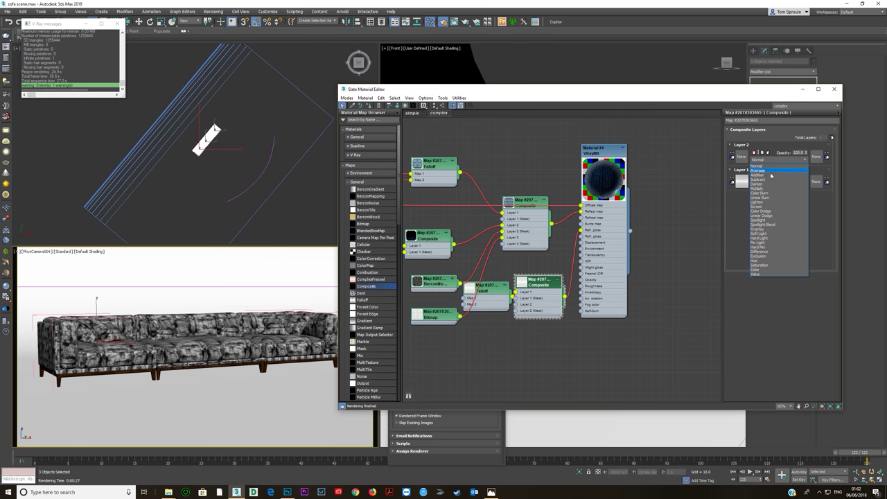
click(764, 188)
drag(457, 317, 483, 284)
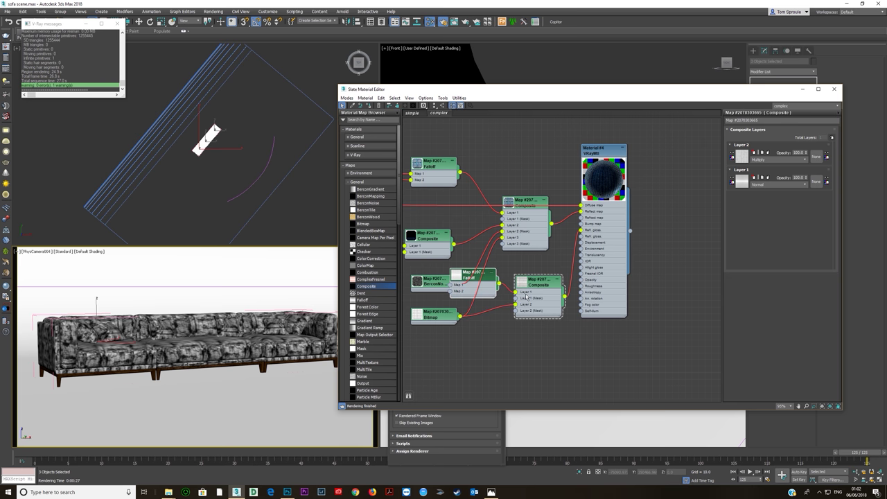
drag(534, 300, 521, 306)
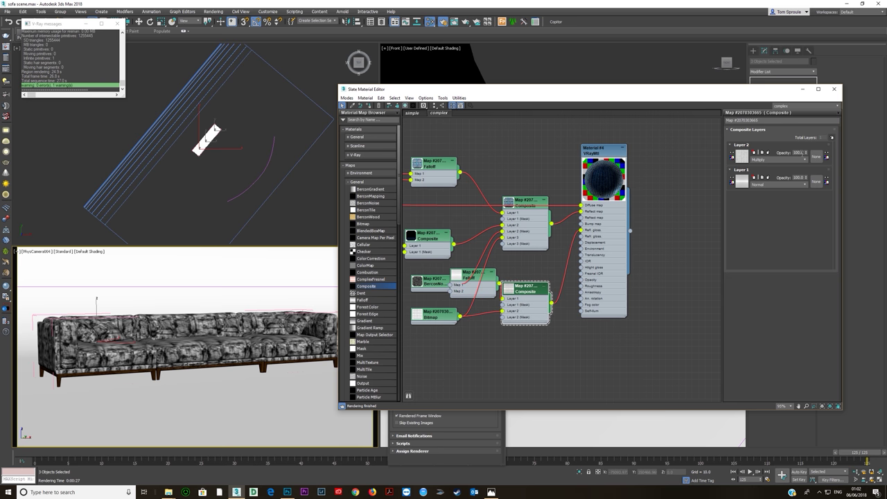
key(Return)
Step: Spread out the Bitmap, Falloff and glossiness Composite nodes below the BerconNoise node
drag(433, 315, 381, 322)
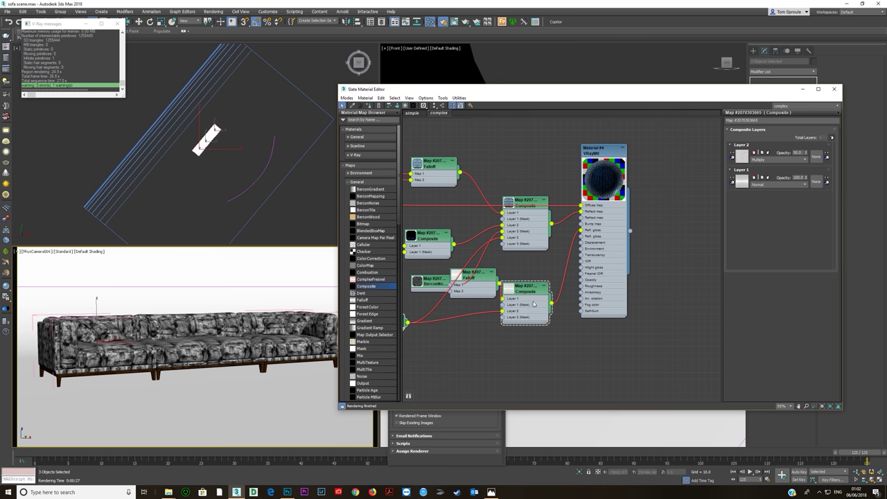
drag(533, 304, 540, 330)
drag(485, 290, 471, 330)
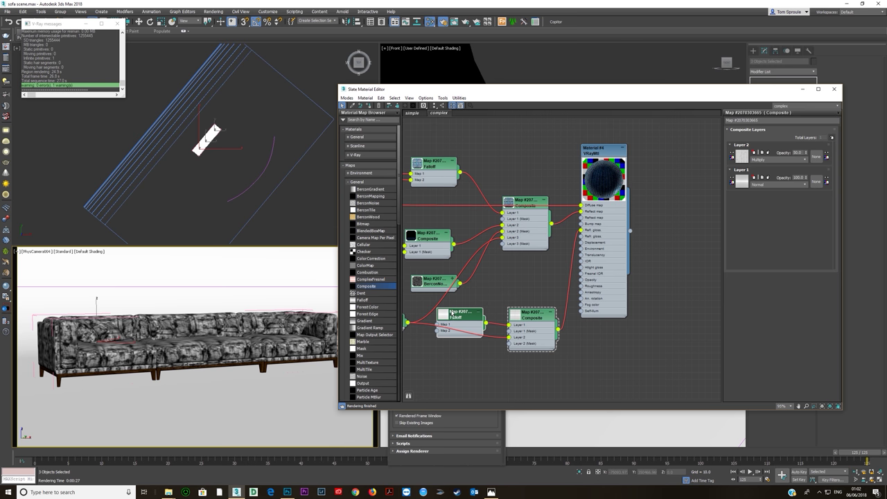
Step: Render the sofa region from the PhysCamera view and close the frame buffer after checking the result
right_click(294, 264)
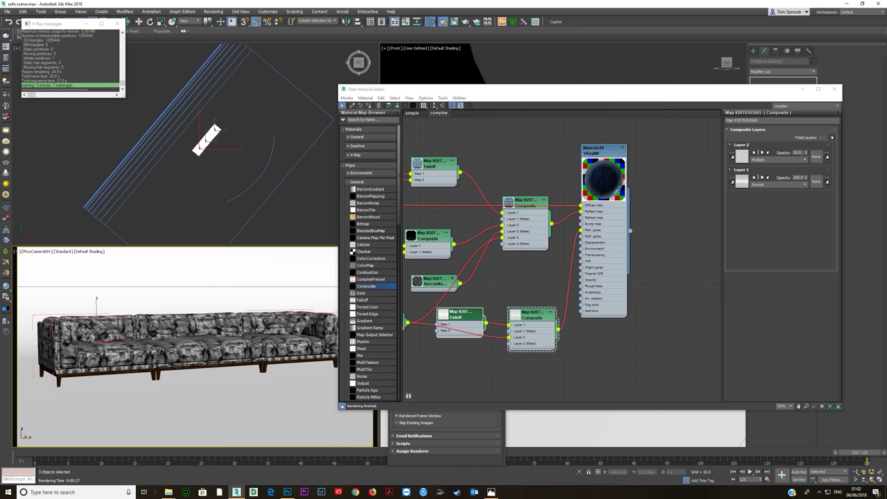
click(482, 423)
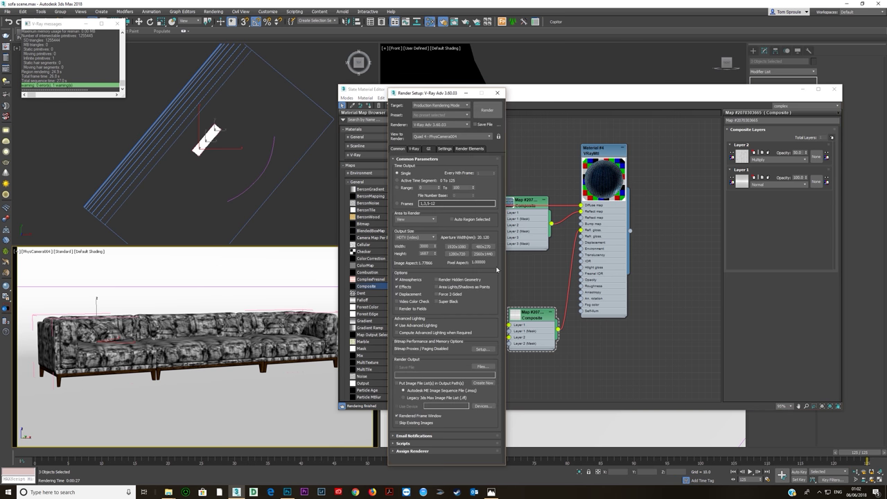
click(487, 109)
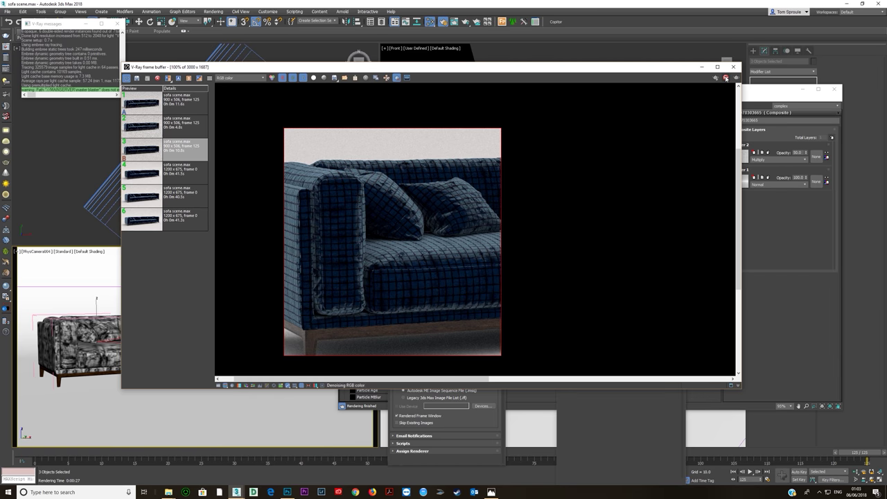
click(733, 67)
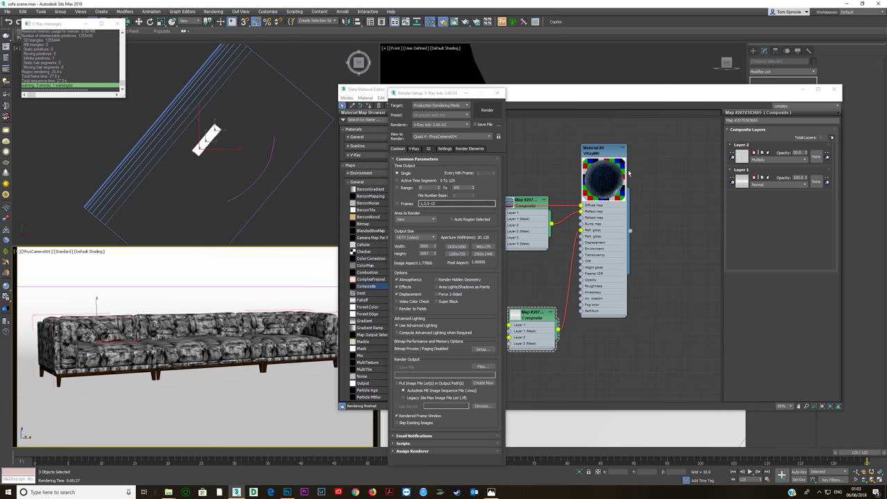
Step: Add a fourth layer to the Composite feeding the Reflect map and move the Multiply layer to the top of the stack
scroll(651, 236, down, 1)
middle_drag(558, 244, 622, 246)
scroll(652, 236, up, 2)
double_click(583, 204)
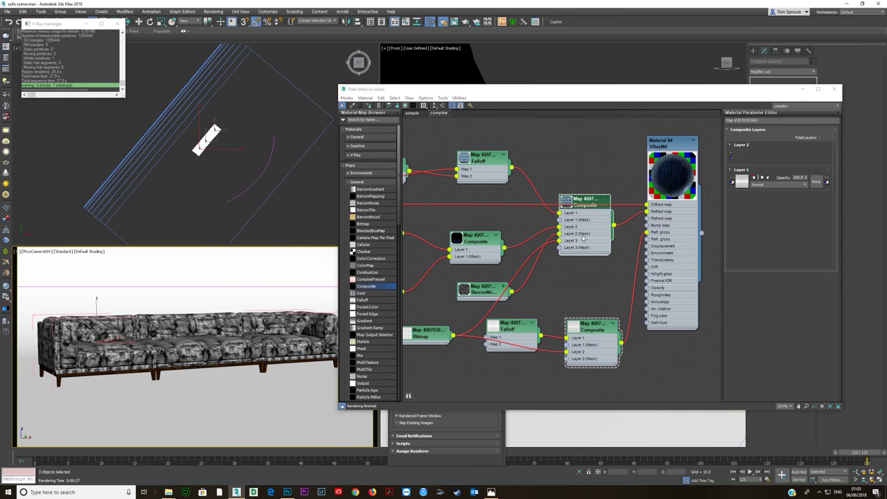
click(831, 137)
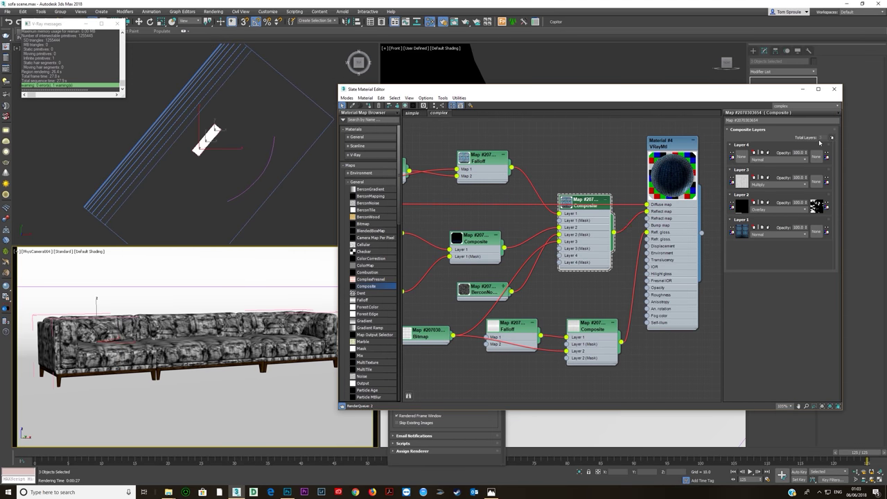
drag(829, 146, 830, 188)
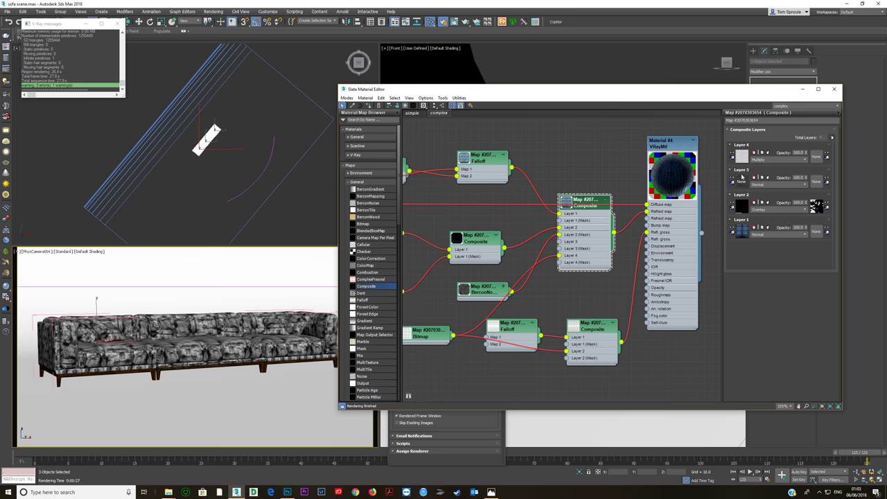
Step: Rearrange the upstream Bitmap, Falloff and Color Correction nodes to make room in the graph
middle_drag(520, 262, 578, 250)
scroll(578, 250, down, 3)
scroll(554, 246, up, 1)
scroll(464, 238, down, 1)
drag(440, 232, 461, 237)
drag(548, 275, 547, 263)
drag(464, 231, 460, 191)
drag(547, 176, 530, 164)
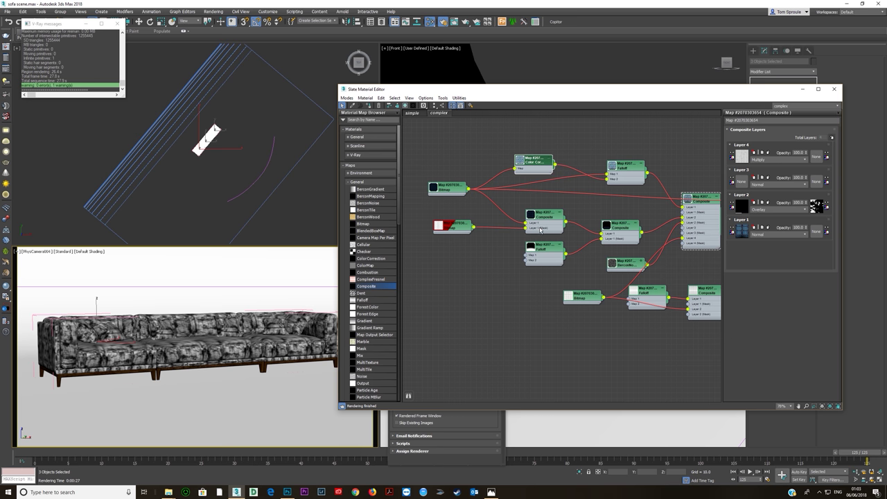
Step: Duplicate the two chained Composite nodes and place the copies below the originals
click(601, 236)
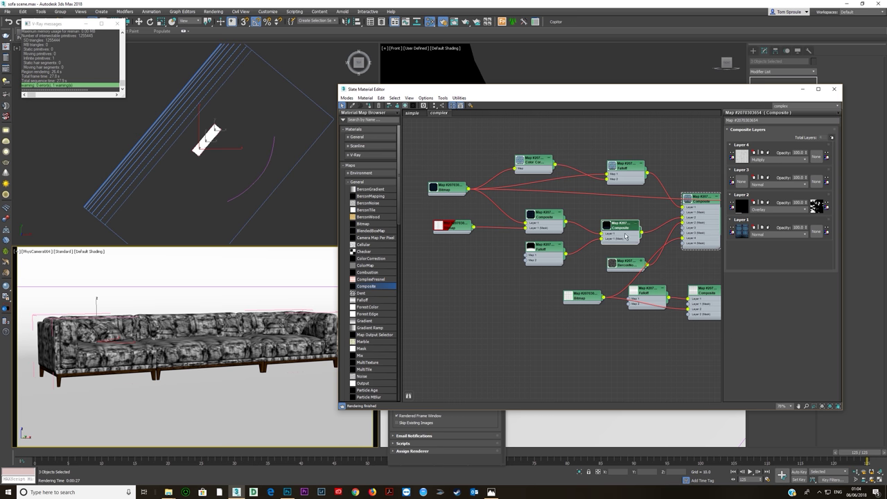
click(544, 223)
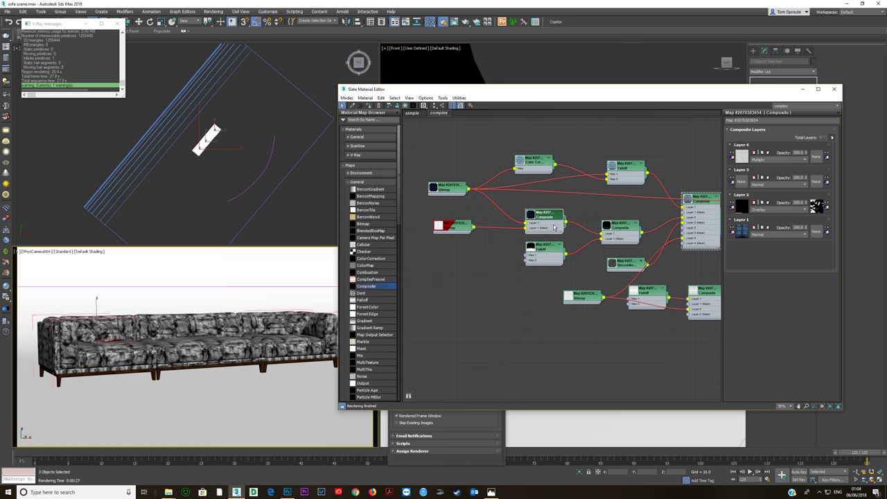
click(621, 237)
click(543, 227)
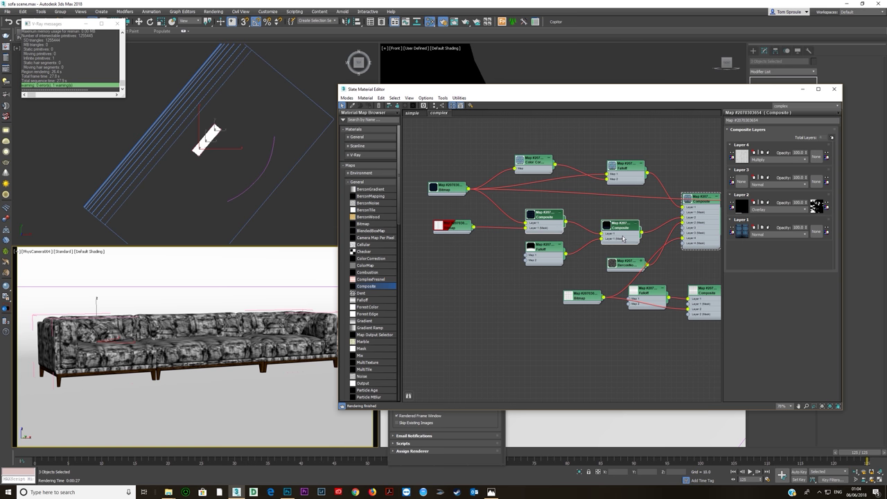
mouse_move(620, 239)
shift+mouse_down()
mouse_move(582, 257)
mouse_move(534, 309)
shift+mouse_up()
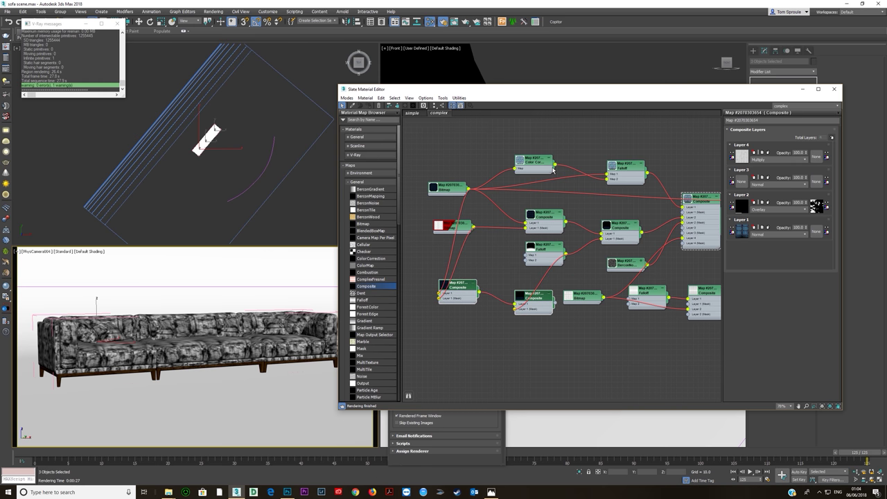
Step: Connect the Color Correction map to the first copied Composite and wire the second copy into Layer 3 of the reflection Composite
mouse_move(555, 166)
mouse_down()
mouse_move(510, 235)
mouse_move(461, 284)
mouse_move(464, 298)
mouse_up()
middle_drag(678, 242, 603, 241)
scroll(604, 241, up, 2)
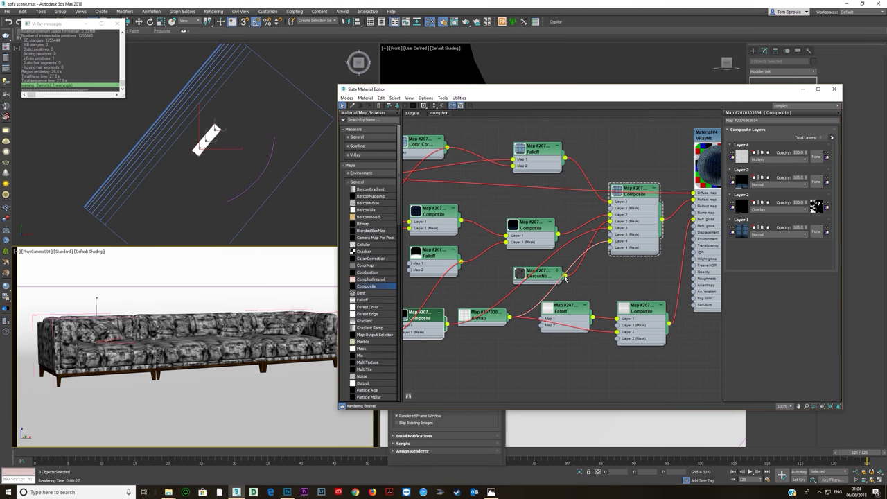
Step: Duplicate the BerconNoise map as the Layer 3 mask of the reflection Composite and set the copy's size to 40
drag(553, 275, 538, 268)
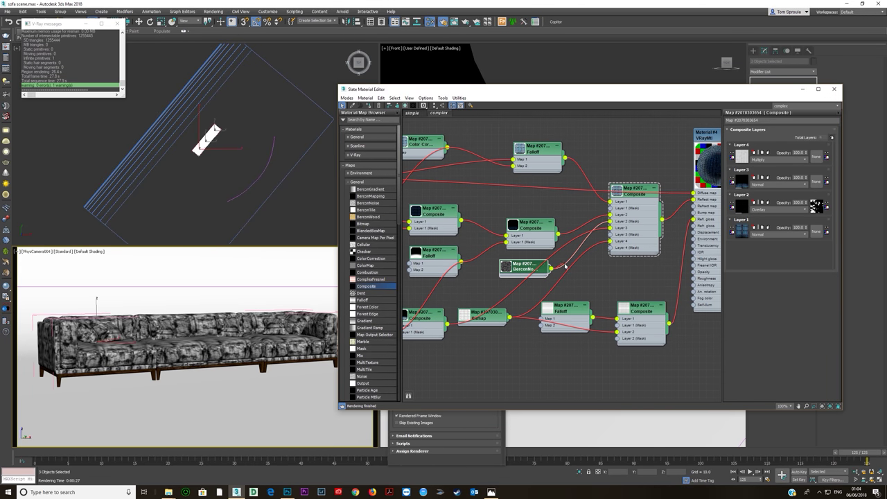
shift+drag(523, 268, 612, 235)
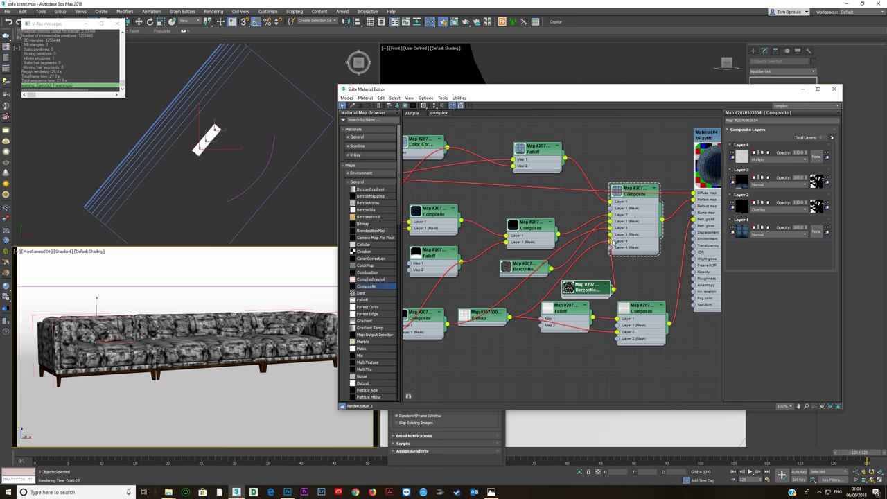
double_click(592, 289)
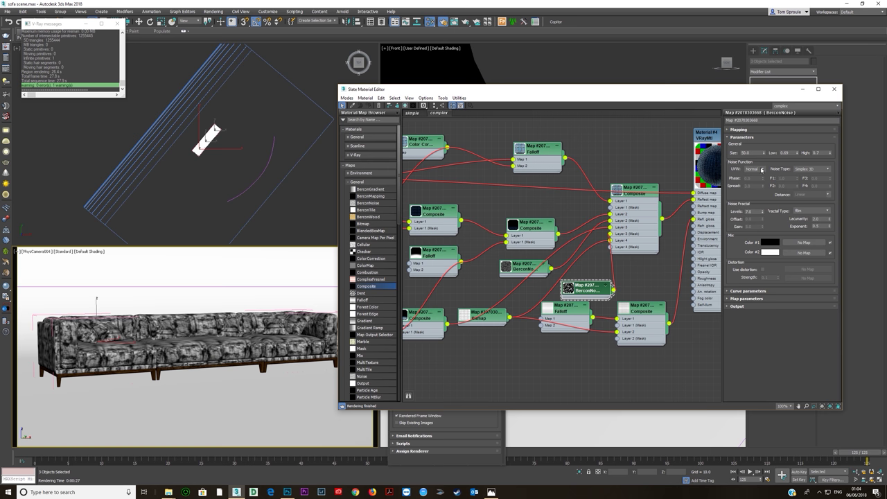
drag(754, 153, 708, 158)
text(40)
key(Return)
Step: Render the sofa region again with the updated reflection layers
middle_drag(633, 236, 612, 245)
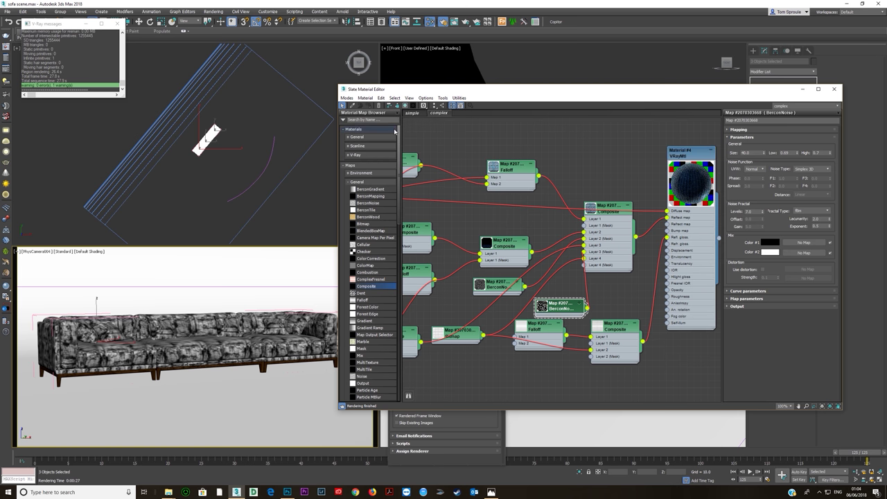
key(shift+q)
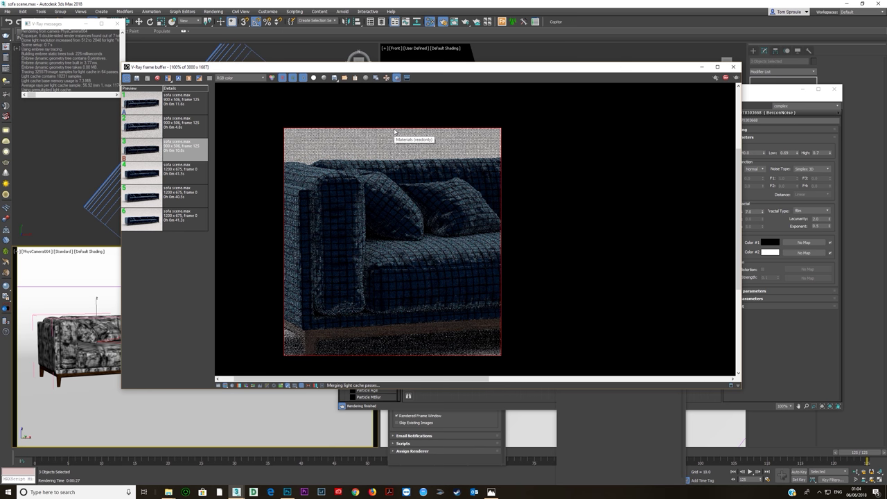
Step: Stop the running render and set the reflection Composite's Layer 3 blending mode to Overlay
click(725, 78)
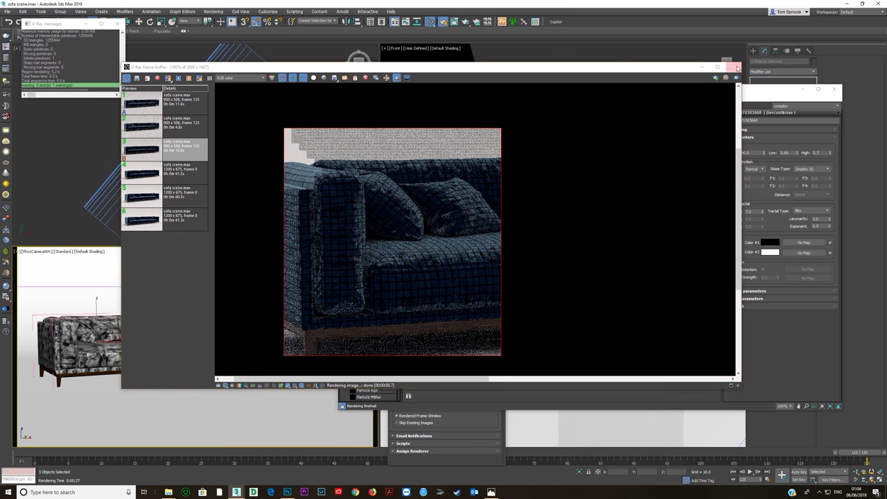
click(733, 66)
double_click(609, 242)
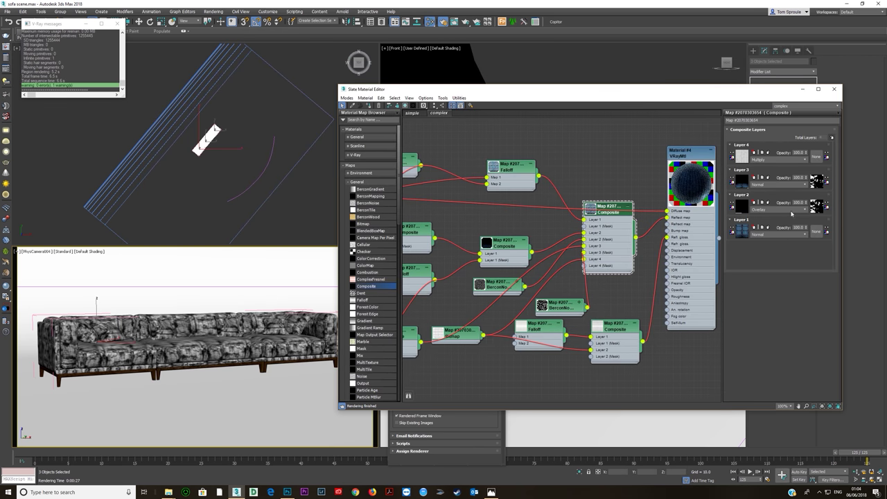
click(767, 185)
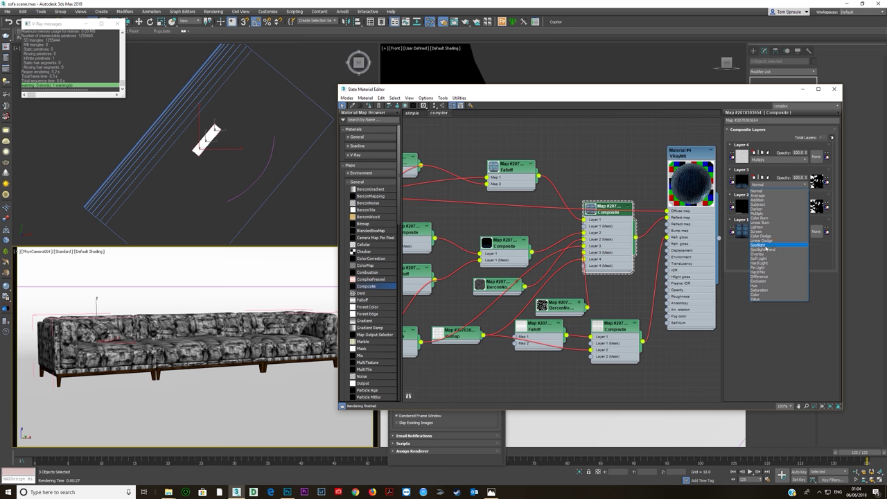
click(758, 254)
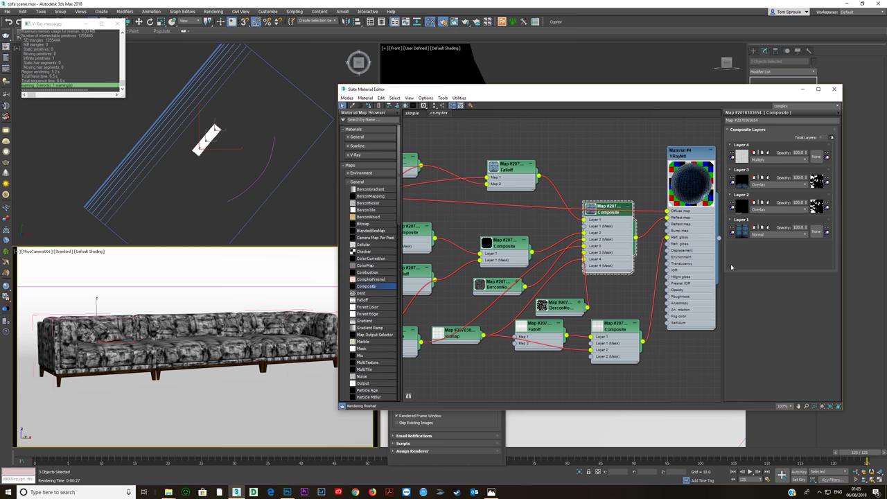
Step: Render the sofa region, save the result to the render history, and render the region once more
key(shift+q)
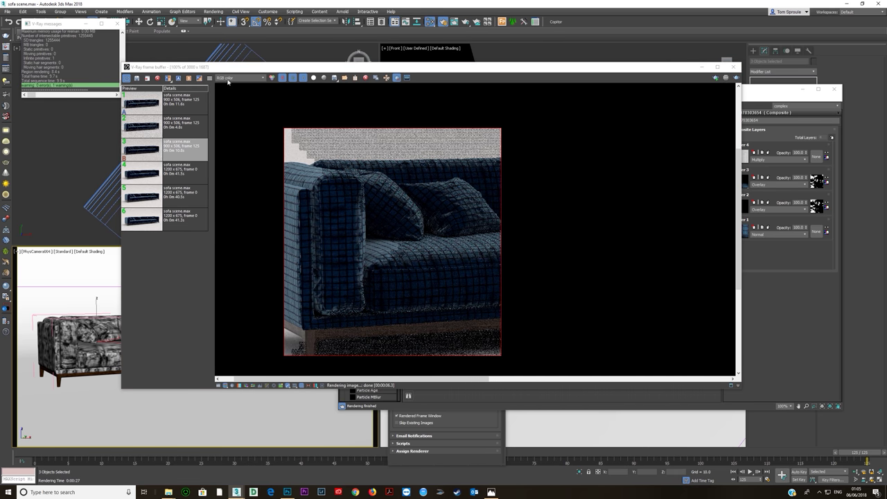
click(552, 250)
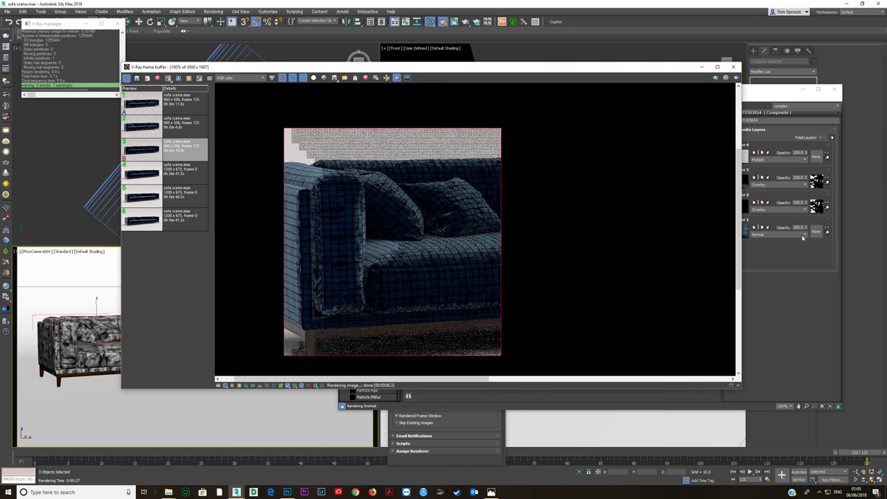
click(787, 298)
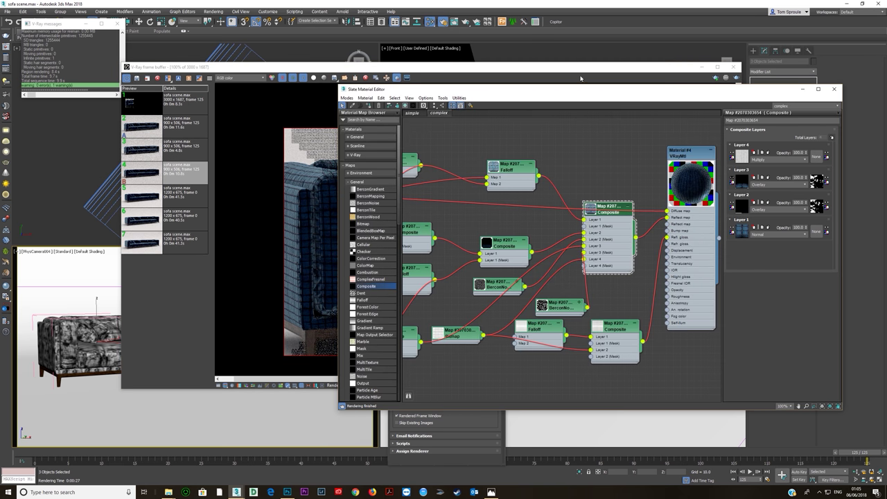
click(581, 79)
click(736, 78)
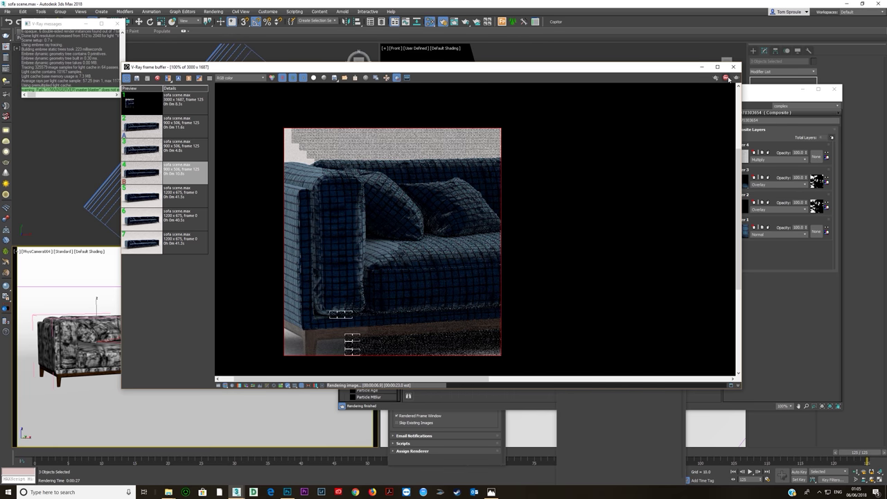
click(727, 78)
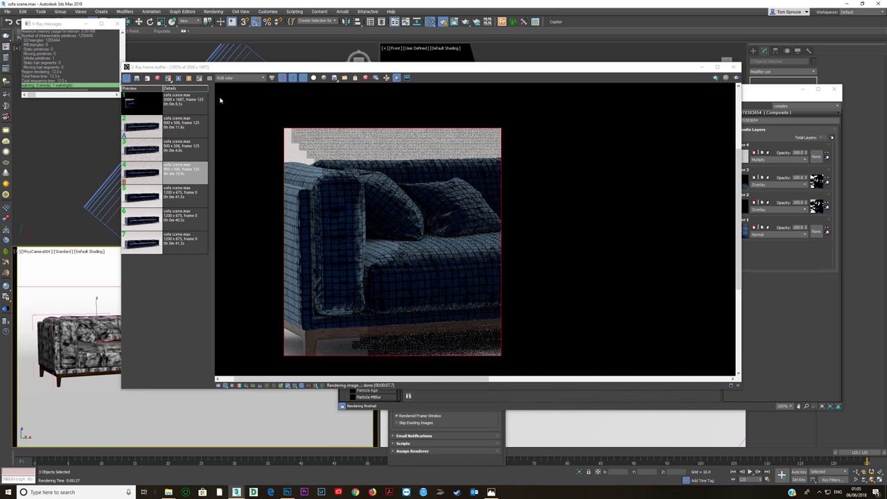
Step: Save the new render to the history and compare the two latest region renders as A and B
click(145, 104)
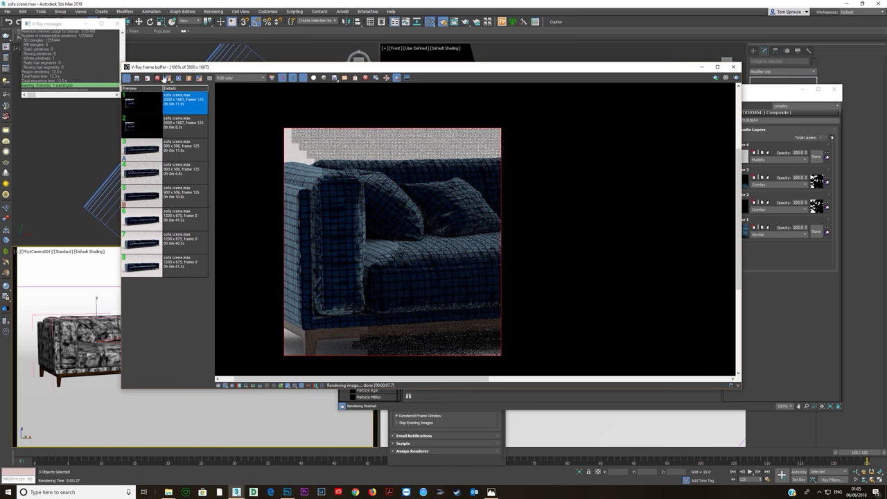
click(178, 78)
click(139, 133)
click(188, 78)
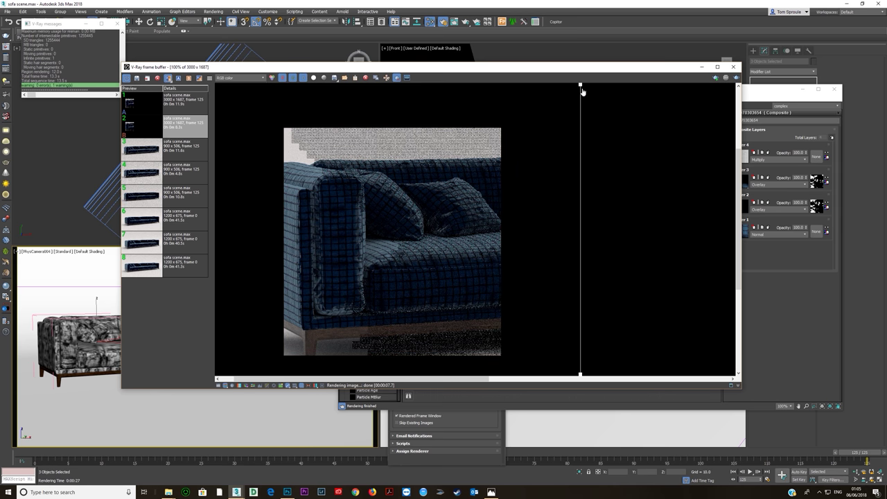
drag(582, 91, 428, 166)
Step: Set the reflection Composite's Layer 3 blending mode to Screen and render the sofa region again
click(764, 96)
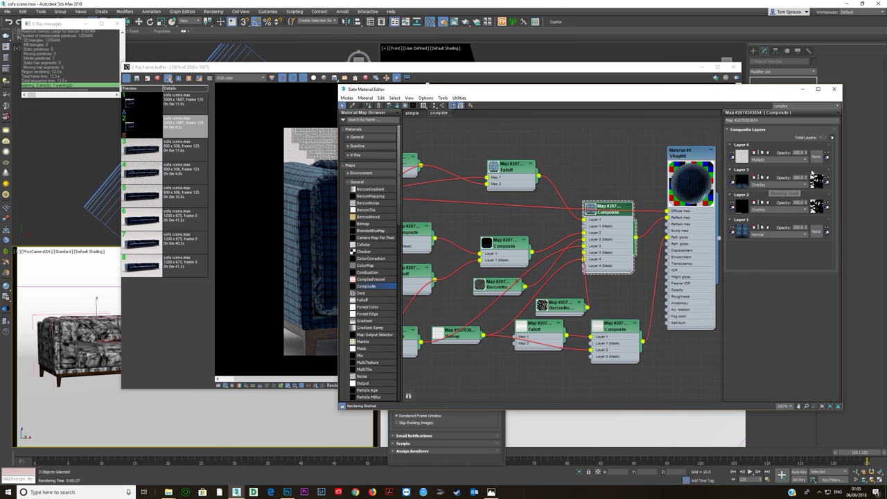
click(777, 185)
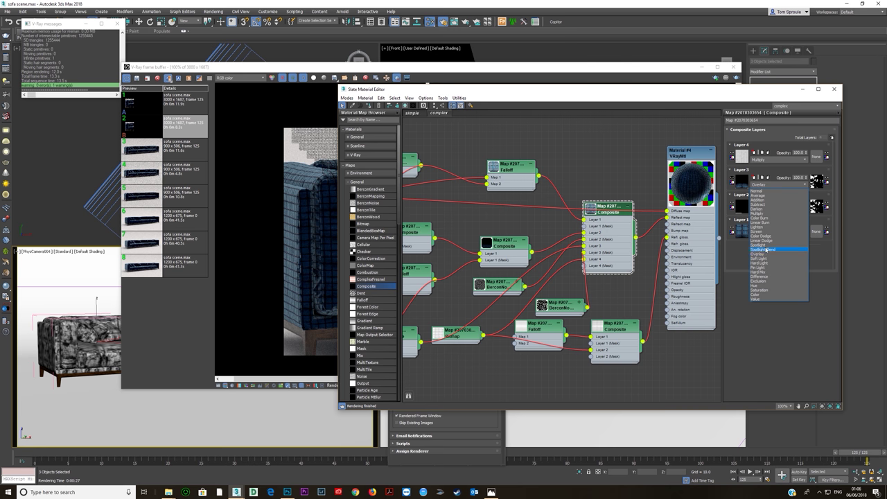
click(760, 233)
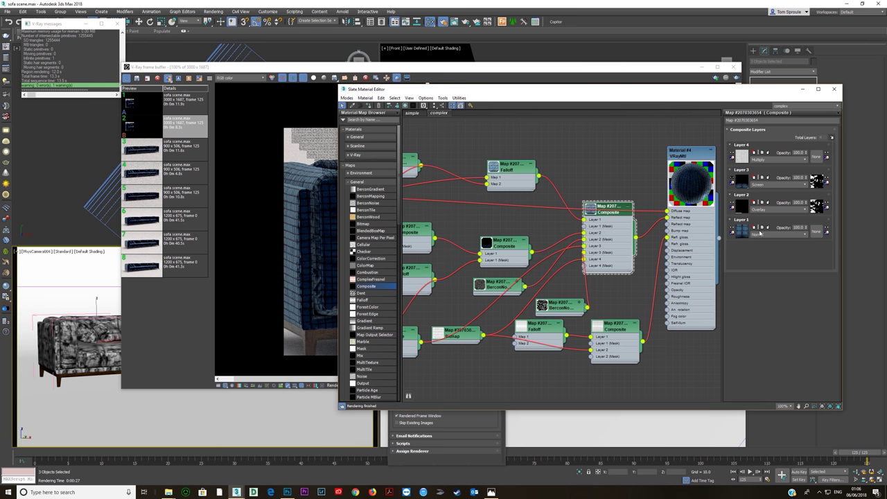
scroll(563, 255, down, 1)
middle_drag(563, 255, 612, 231)
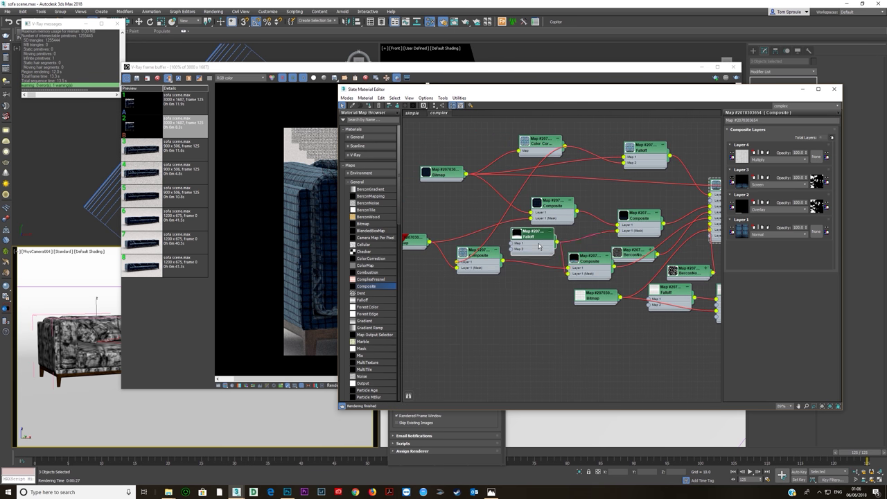
mouse_move(541, 234)
mouse_down()
mouse_move(511, 263)
mouse_move(519, 271)
mouse_move(532, 232)
mouse_up()
middle_drag(547, 249, 516, 241)
drag(537, 270, 531, 266)
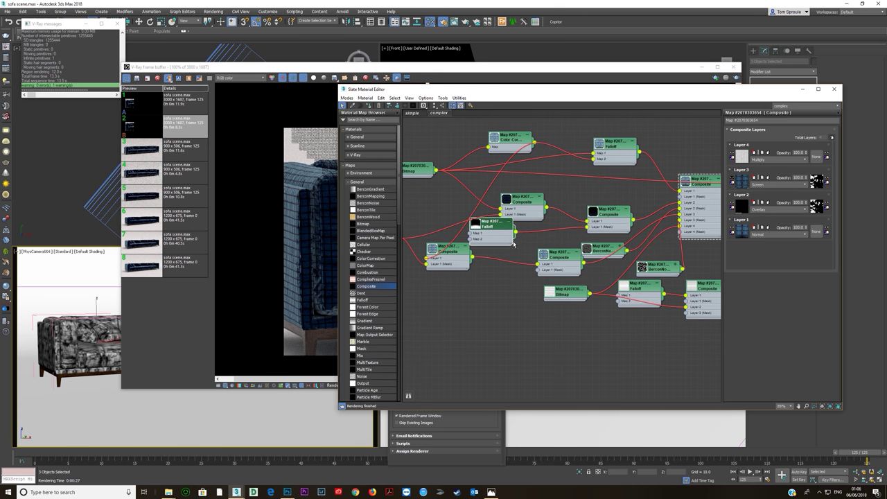
key(shift+q)
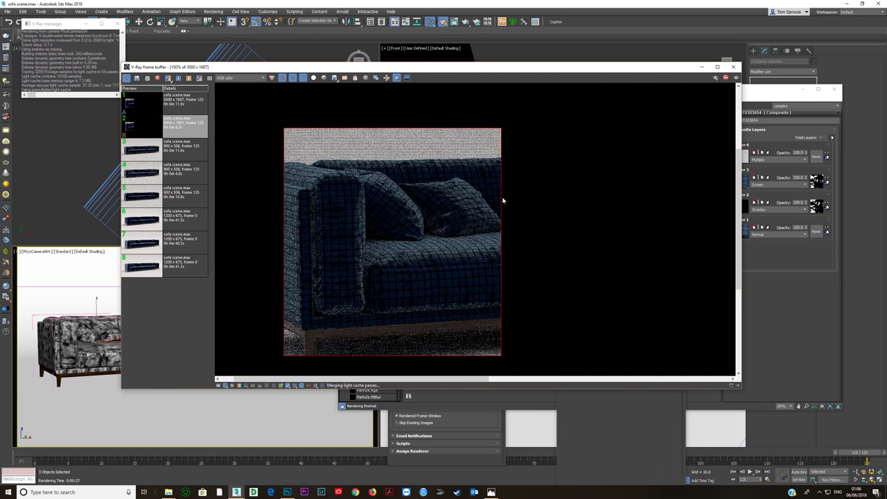
click(725, 77)
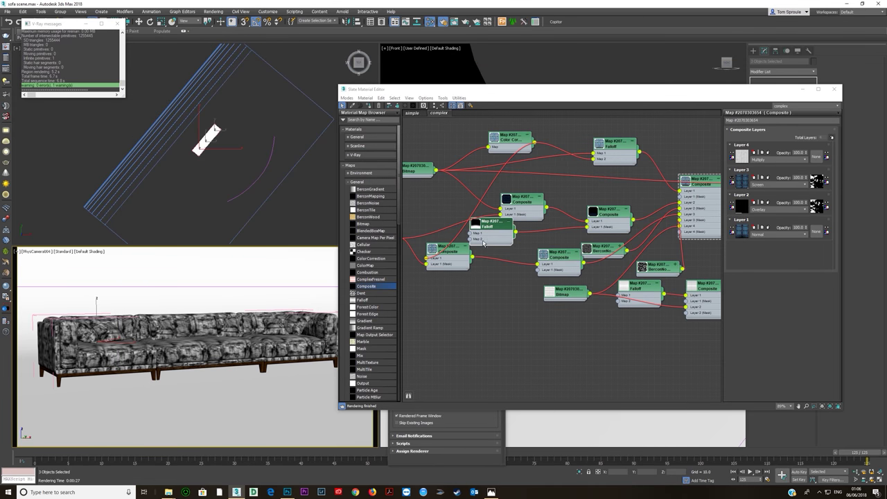
Step: Place the Falloff map directly beneath the original first Composite and move the second original Composite up beside them
scroll(483, 242, down, 1)
middle_drag(483, 242, 526, 240)
mouse_move(528, 230)
mouse_down()
mouse_move(556, 229)
mouse_move(543, 230)
mouse_up()
middle_drag(574, 247, 533, 256)
drag(489, 246, 502, 260)
scroll(471, 235, up, 1)
middle_drag(475, 235, 446, 242)
drag(496, 224, 512, 206)
drag(592, 217, 586, 194)
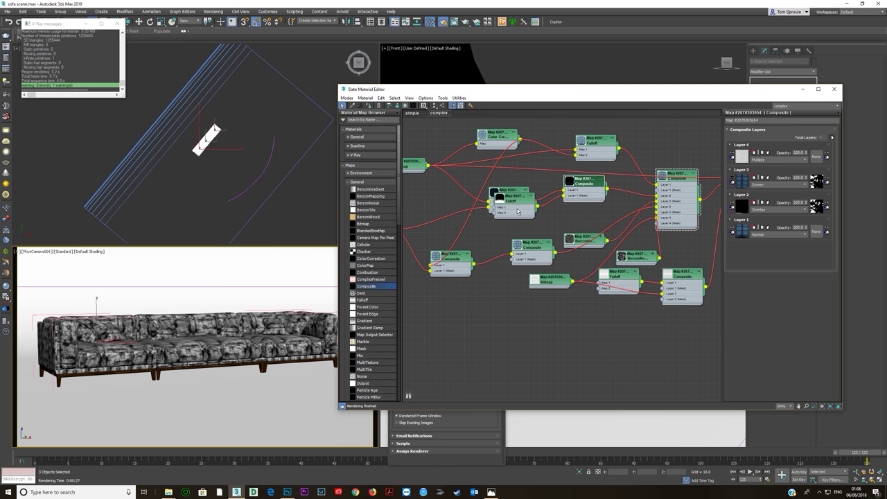
mouse_move(511, 212)
mouse_down()
mouse_move(517, 228)
mouse_move(507, 181)
mouse_move(505, 203)
mouse_up()
middle_drag(492, 251, 507, 248)
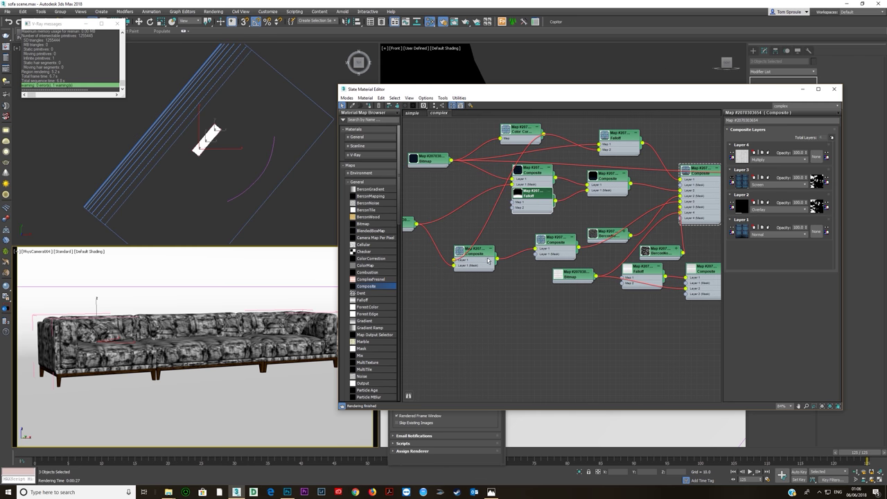
Step: Open the first copied Composite's settings and move the second copied Composite up beside the BerconNoise map
click(487, 257)
middle_drag(399, 229, 475, 226)
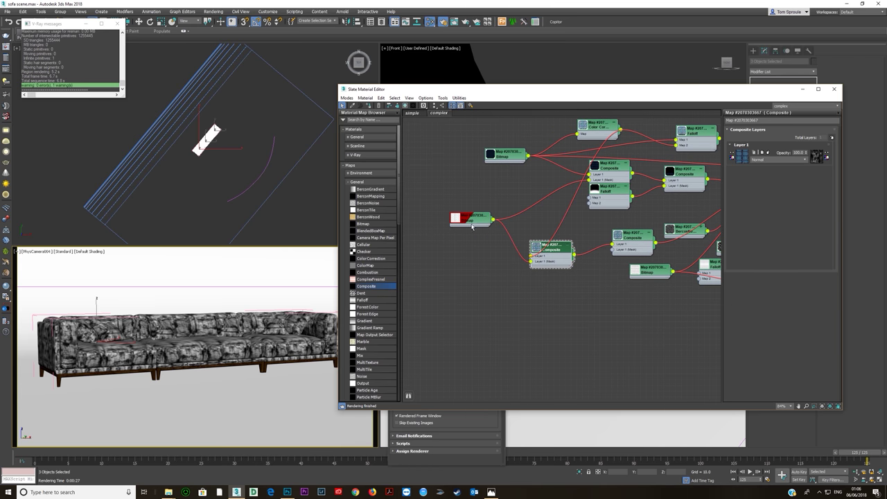
middle_drag(545, 247, 460, 246)
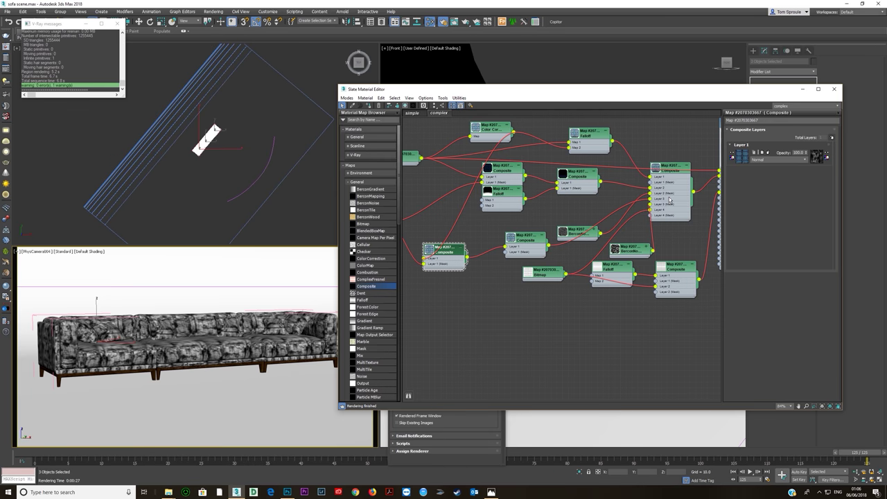
drag(537, 245, 545, 228)
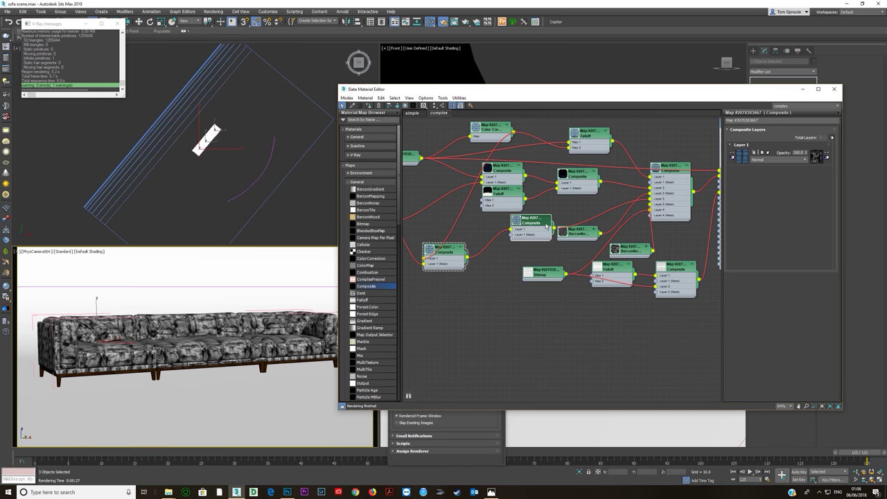
Step: Open the reflection Composite and disconnect the BerconNoise map from its Layer 3 mask
double_click(673, 187)
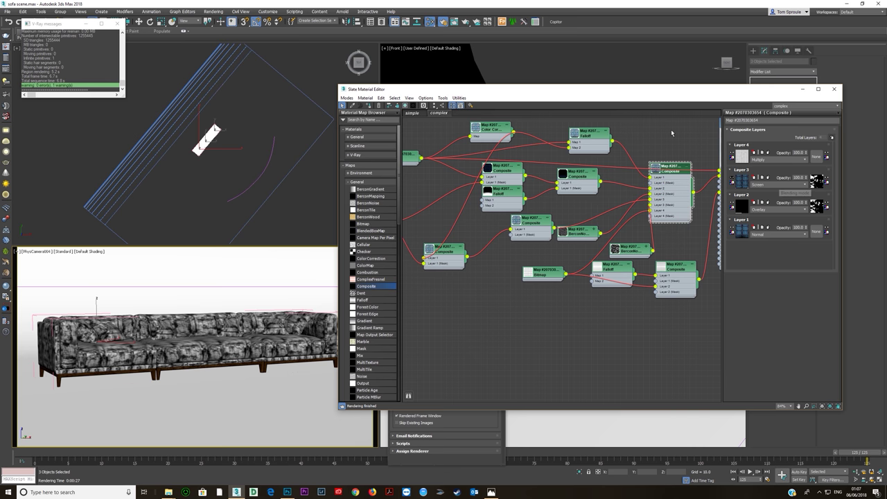
middle_drag(762, 196, 655, 196)
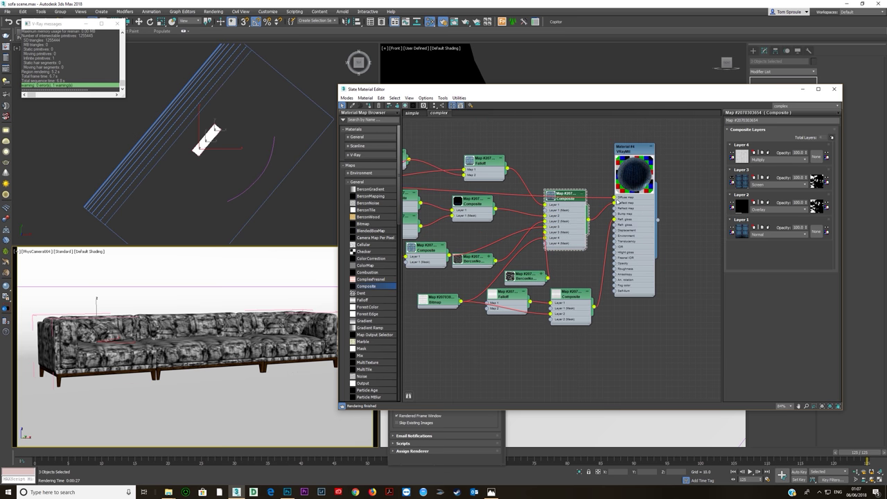
middle_drag(515, 265, 543, 248)
scroll(564, 230, down, 2)
middle_drag(484, 246, 552, 230)
scroll(575, 230, up, 2)
scroll(562, 229, down, 1)
scroll(553, 231, down, 1)
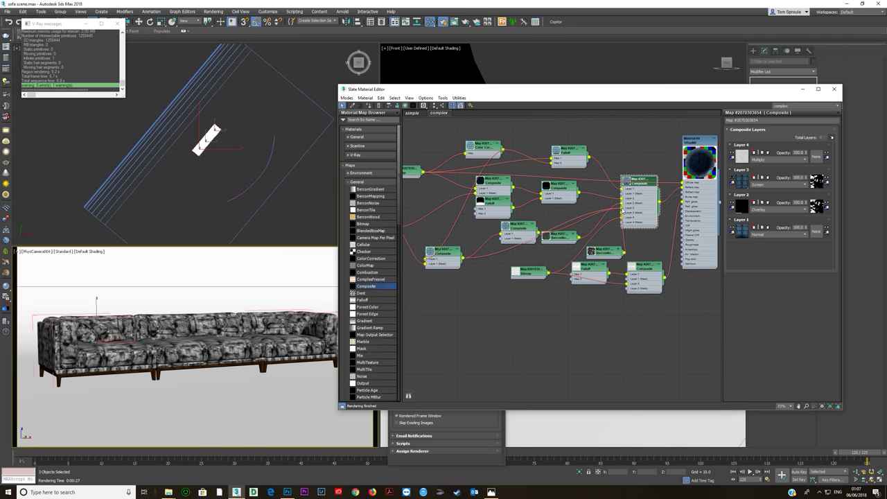
drag(621, 213, 612, 239)
scroll(510, 243, up, 3)
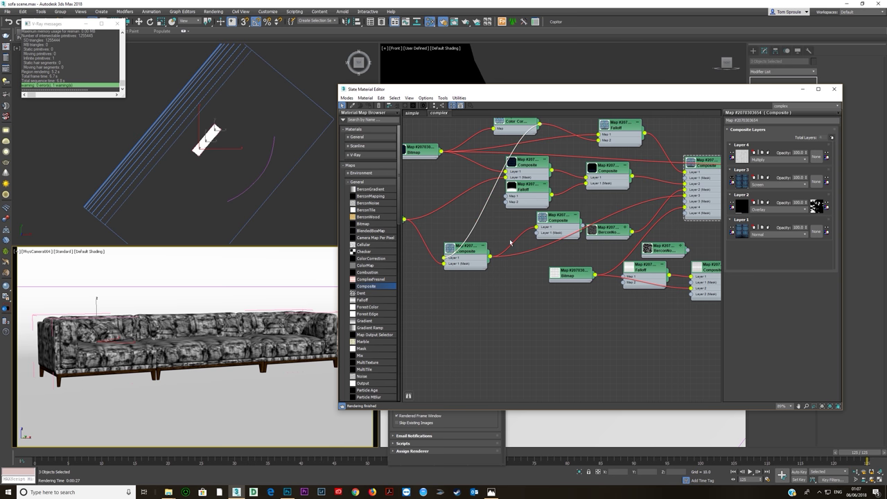
Step: Clear Layer 4 of the reflection Composite, set Layer 3 blending to Spotlight, and render the sofa region
scroll(685, 213, down, 2)
middle_drag(686, 214, 578, 241)
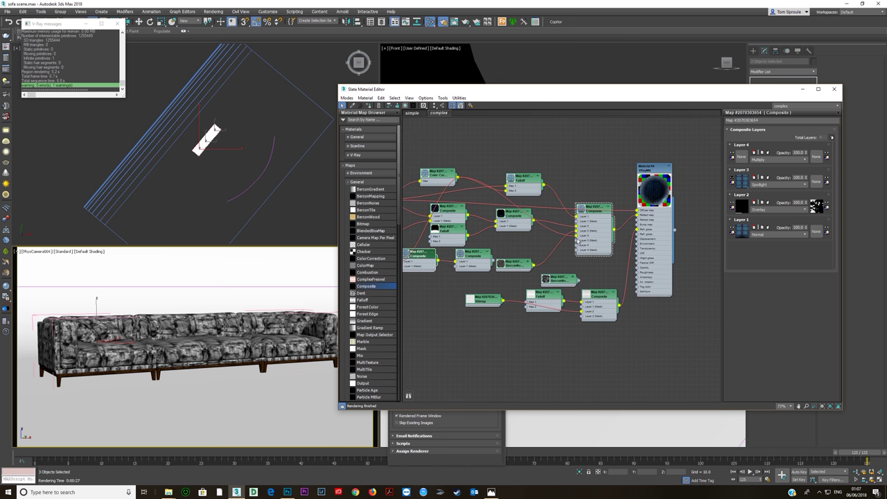
click(731, 178)
key(shift+q)
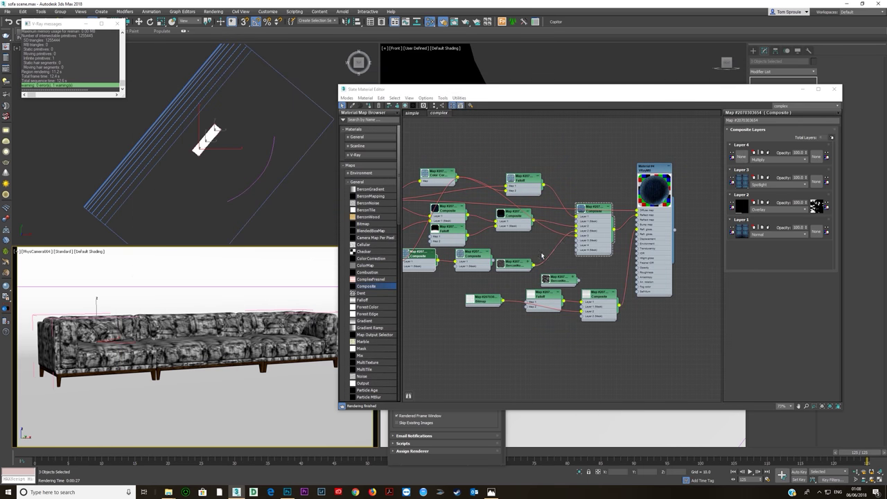
Step: Duplicate the Color Correction map below the Composite chain and wire the copy into Layer 3 of the reflection Composite
middle_drag(424, 254, 510, 249)
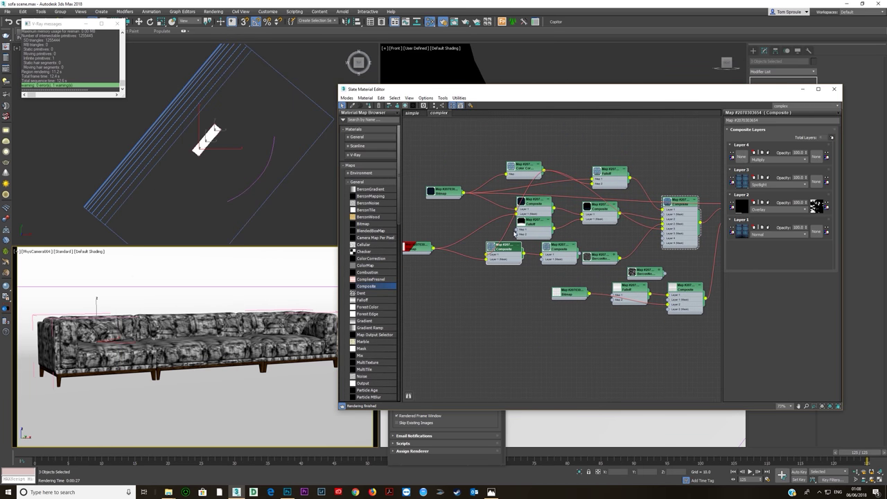
drag(526, 174, 451, 289)
drag(558, 275, 663, 229)
drag(449, 282, 495, 287)
Step: Set the copied Color Correction's RGB gamma/contrast to 10 and run a short test render of the sofa region
drag(782, 280, 741, 291)
text(10)
key(Return)
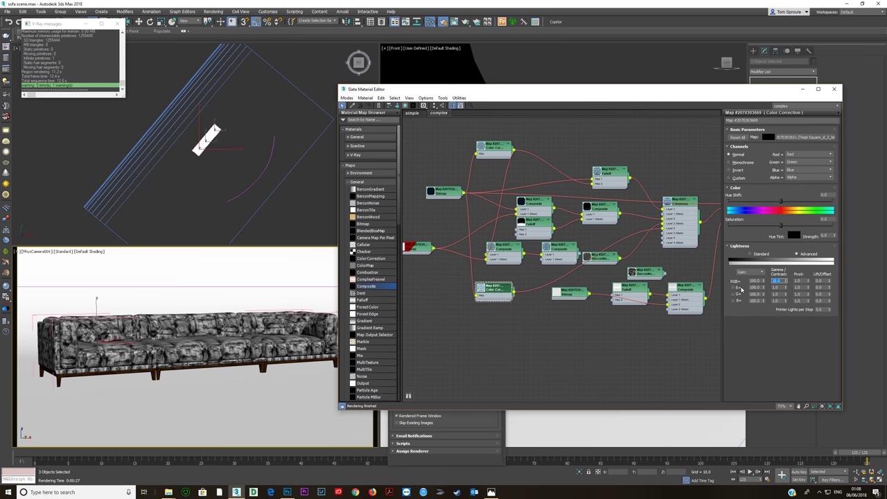
key(shift+q)
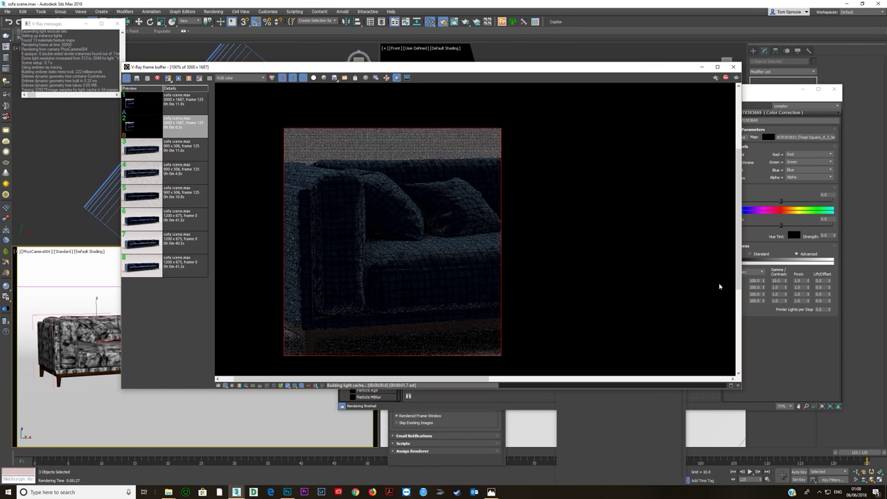
click(726, 78)
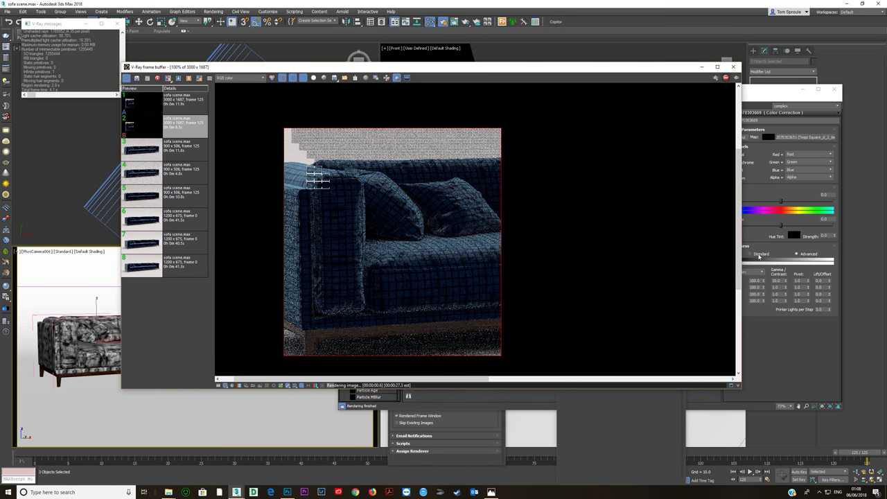
Step: Set the copied Color Correction's RGB gamma/contrast to 50 and render the sofa region again
double_click(780, 280)
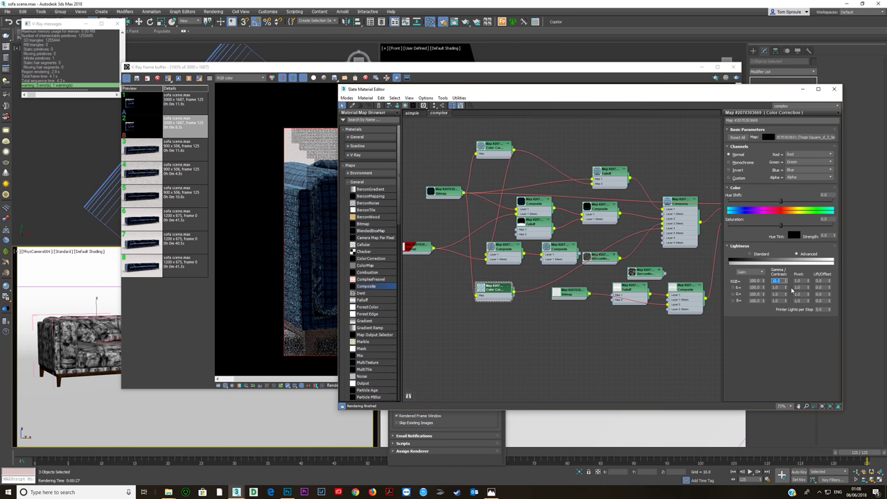
text(50)
key(Return)
key(shift+q)
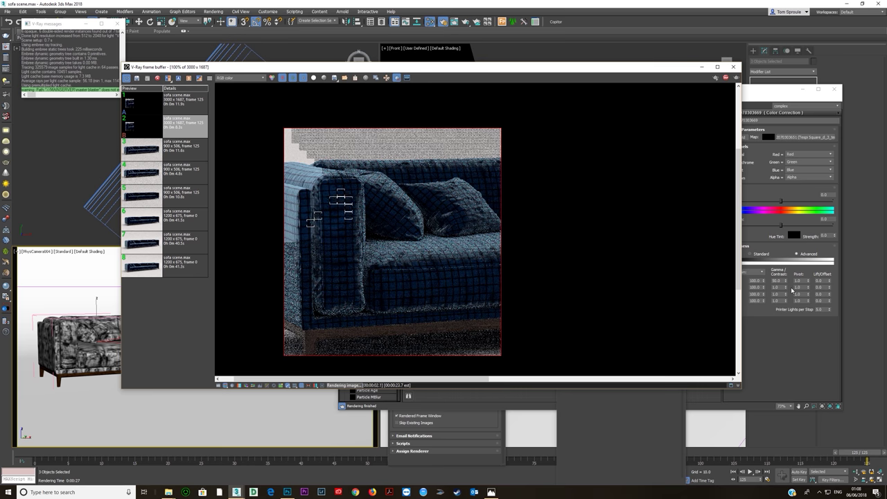
Step: Try Normal blending on Layer 3 of the reflection Composite with a short test render of the sofa region
click(734, 67)
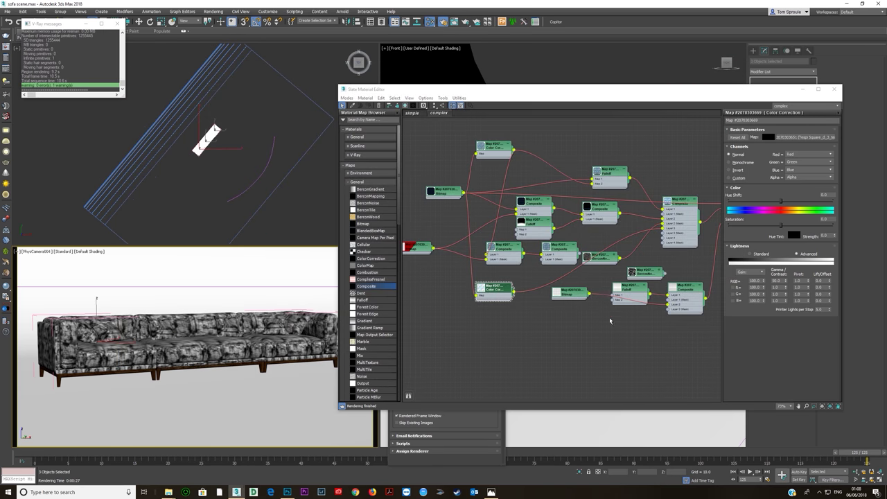
double_click(582, 242)
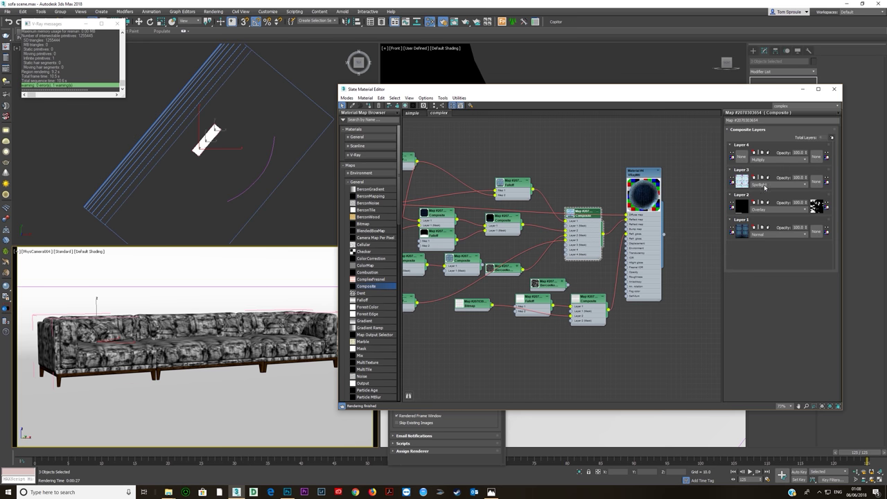
click(768, 185)
click(761, 191)
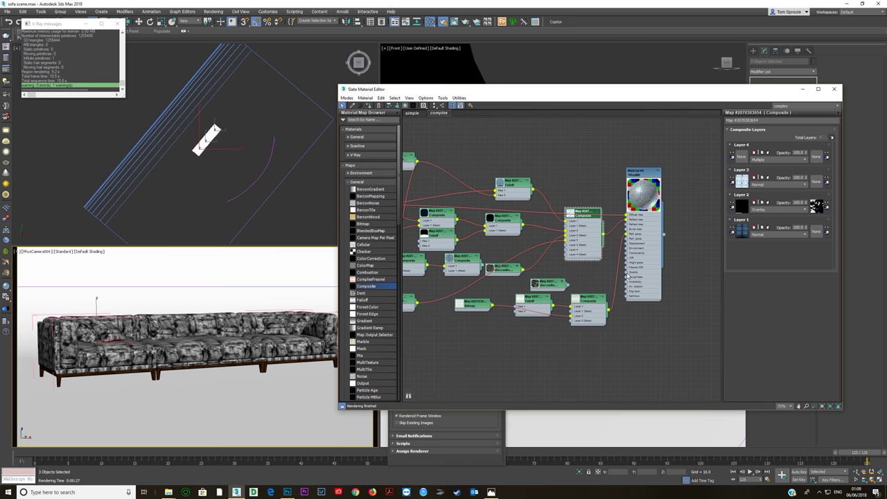
key(shift+q)
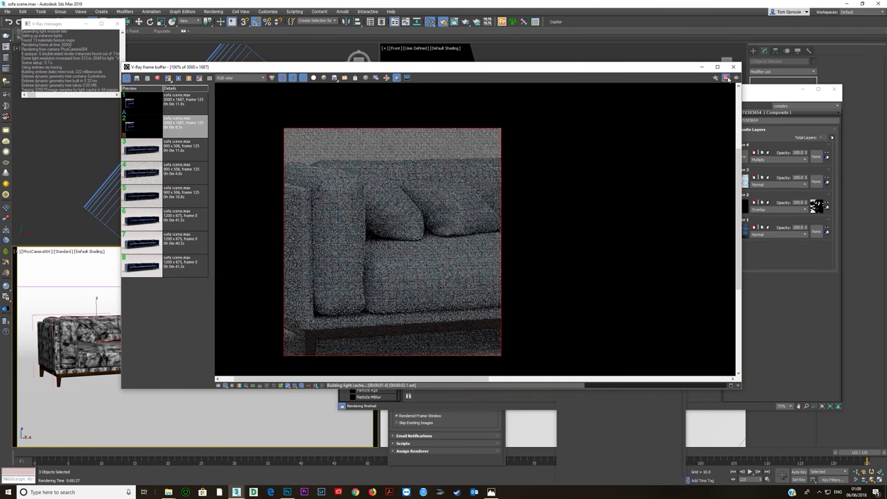
click(733, 67)
Step: Set Layer 3 of the reflection Composite to Screen blending
click(777, 184)
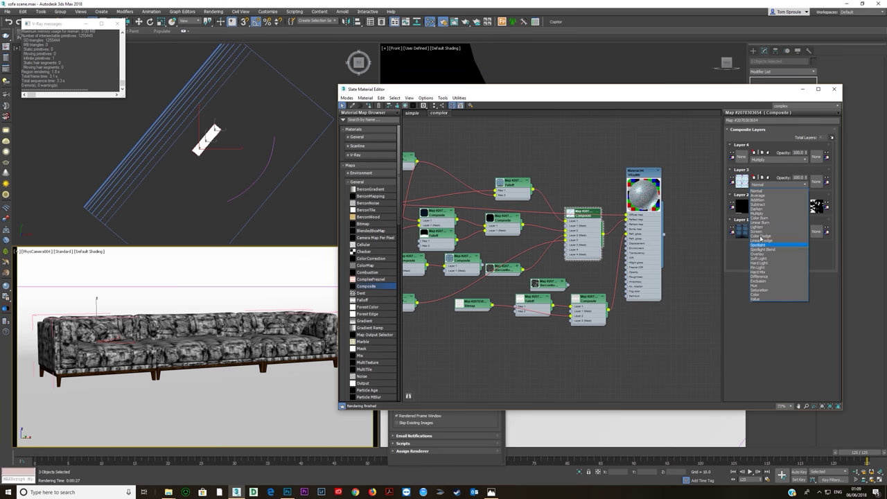
click(760, 232)
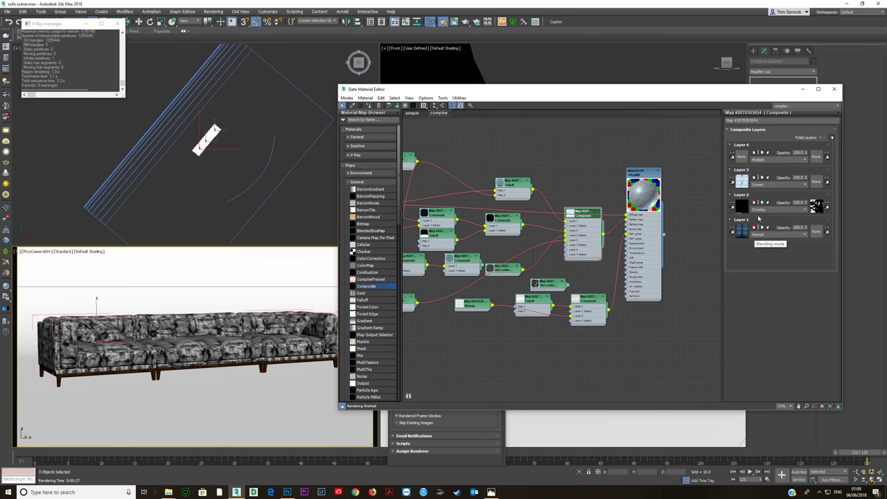
key(l)
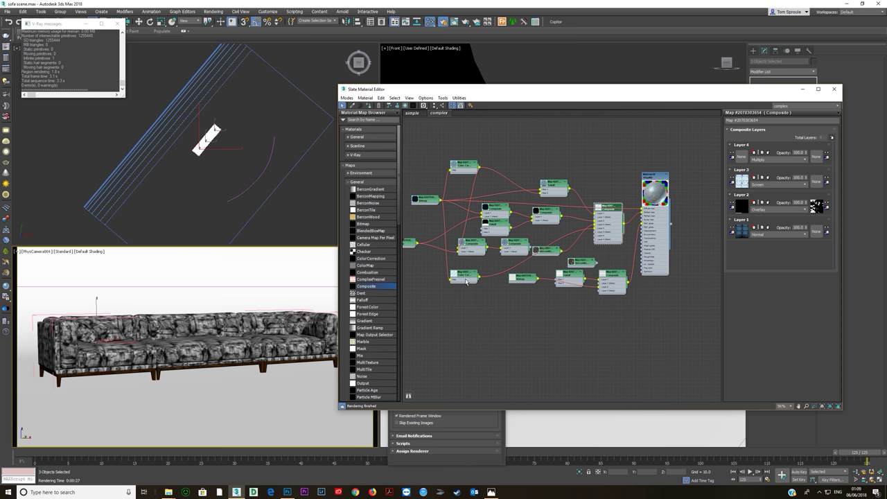
Step: Set the copied Color Correction's RGB gamma/contrast to 5
double_click(477, 272)
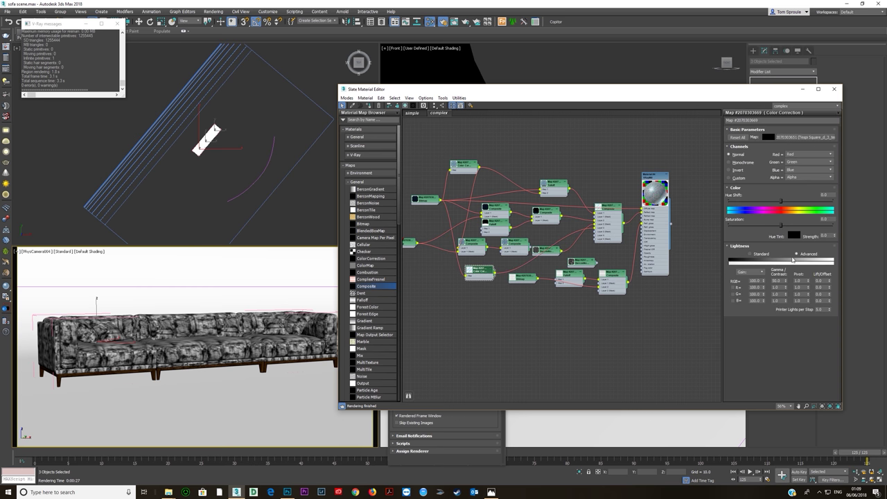
text(5)
key(Return)
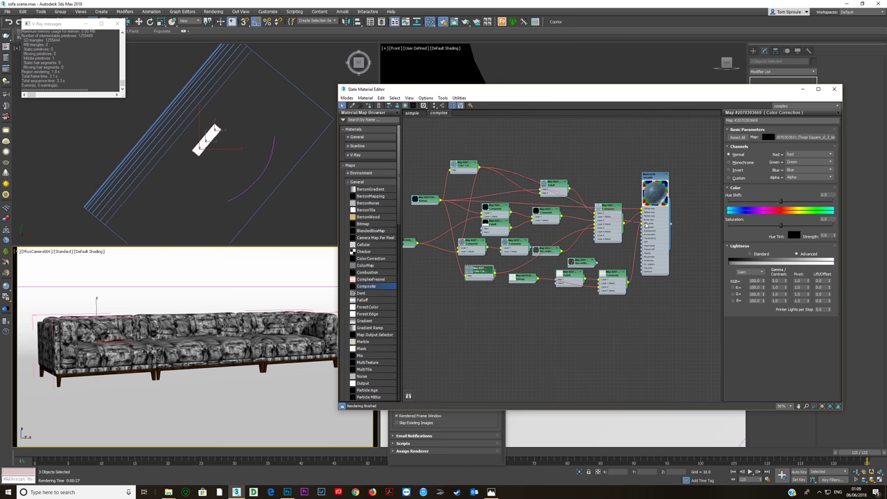
Step: Disconnect the copied Color Correction from the reflection Composite and rearrange the original Color Correction, lower Composite and Bitmap nodes
drag(595, 231, 586, 238)
scroll(527, 275, up, 2)
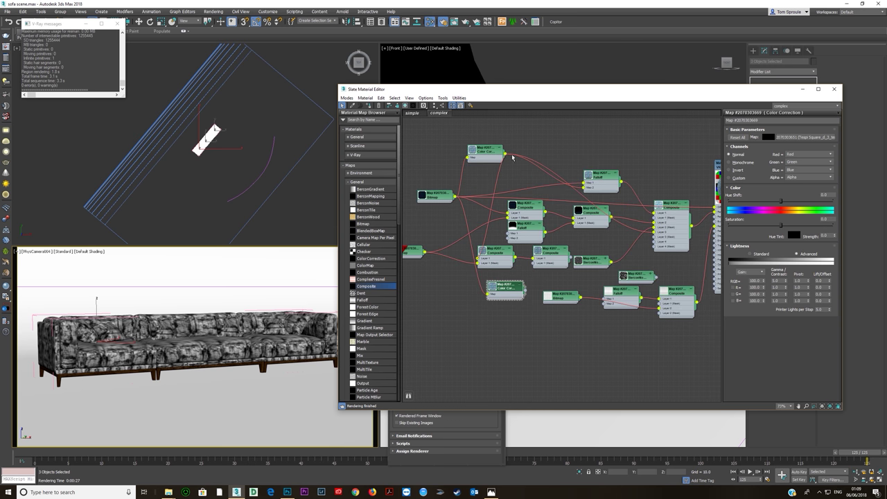
drag(501, 157, 497, 161)
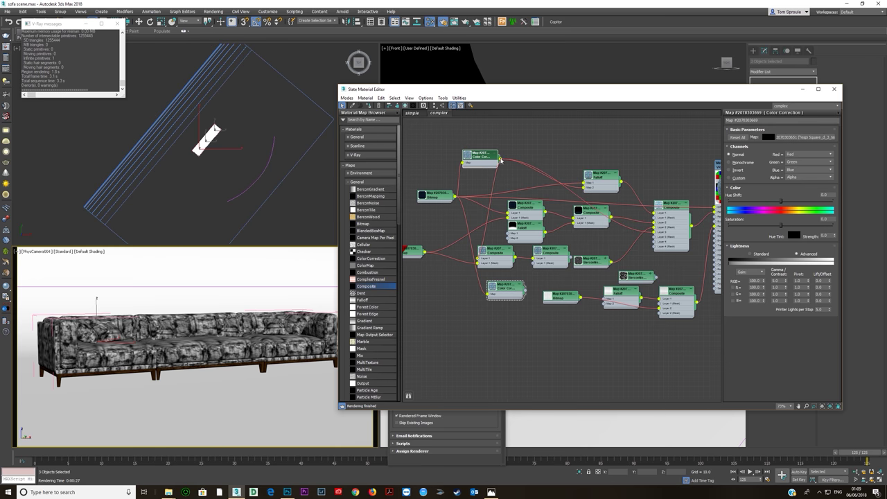
drag(496, 248, 480, 269)
middle_drag(470, 268, 525, 253)
drag(460, 240, 467, 251)
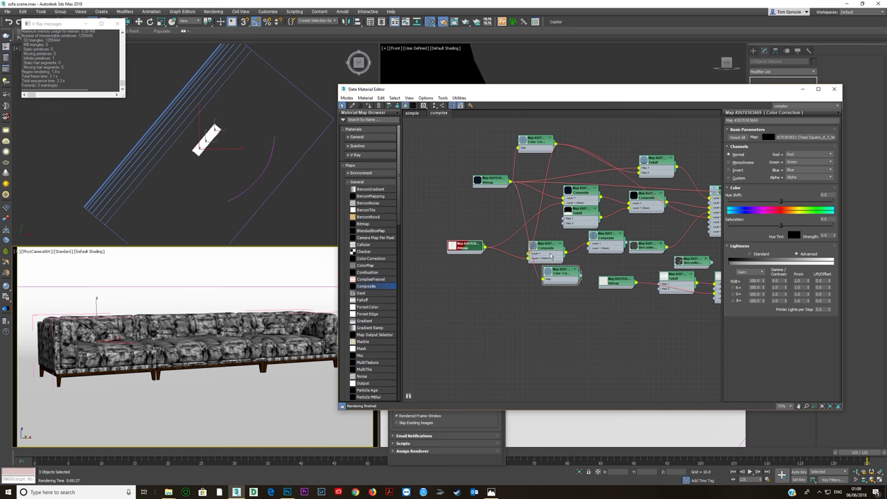
middle_drag(551, 254, 504, 249)
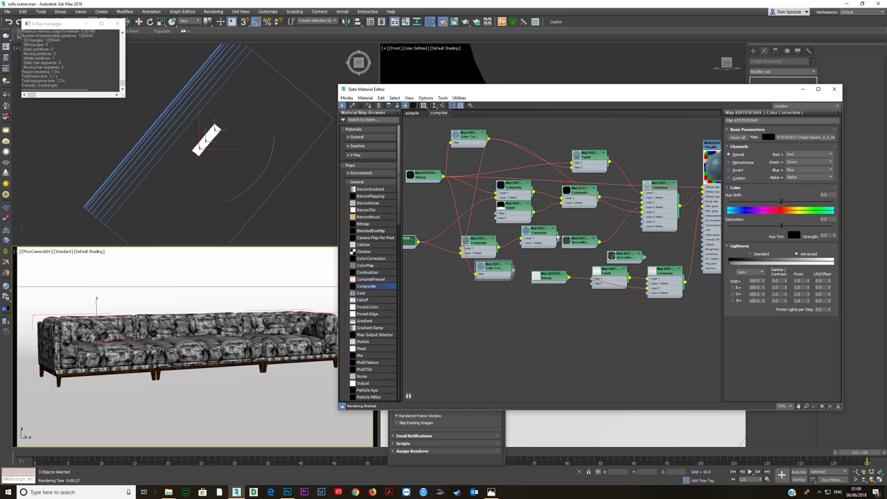
Step: Wire the second lower Composite toward the reflection Composite and space out the surrounding Composite, Falloff and BerconNoise nodes
drag(559, 238, 641, 217)
middle_drag(622, 220, 576, 219)
drag(518, 240, 518, 256)
middle_drag(491, 251, 518, 233)
drag(457, 228, 457, 217)
drag(518, 222, 547, 211)
middle_drag(497, 192, 493, 215)
drag(493, 216, 482, 212)
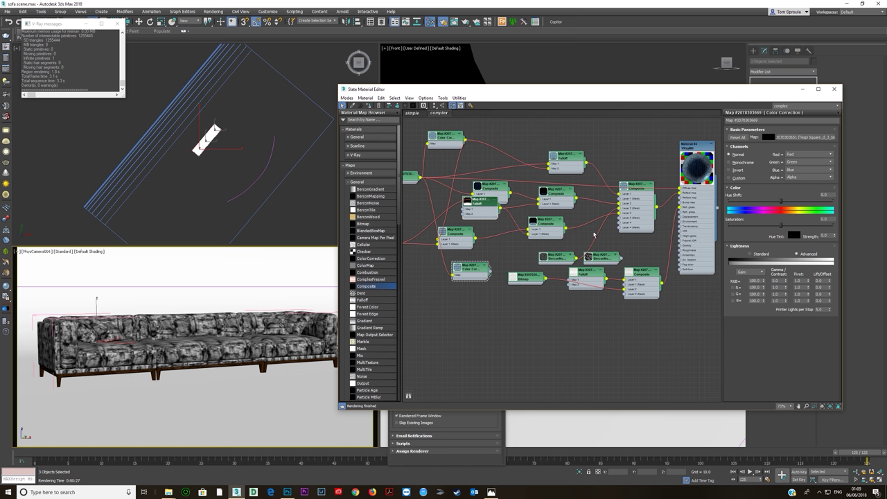
Step: Connect the second lower Composite to Layer 3 of the reflection Composite and run a short test render
drag(566, 228, 582, 227)
right_click(622, 215)
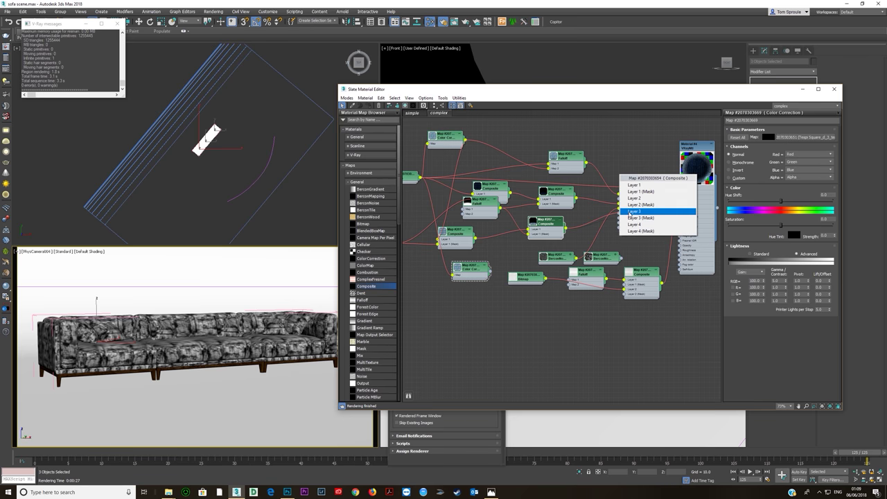
click(629, 213)
middle_drag(541, 235, 565, 248)
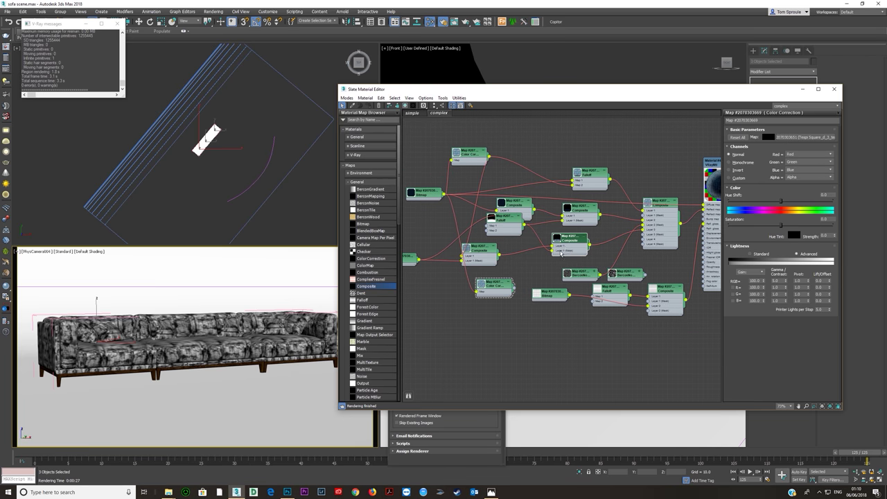
key(shift+q)
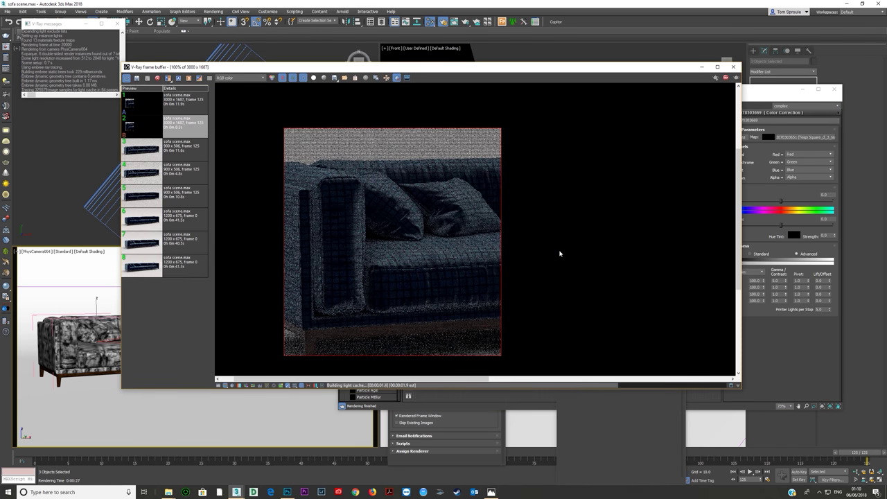
click(733, 67)
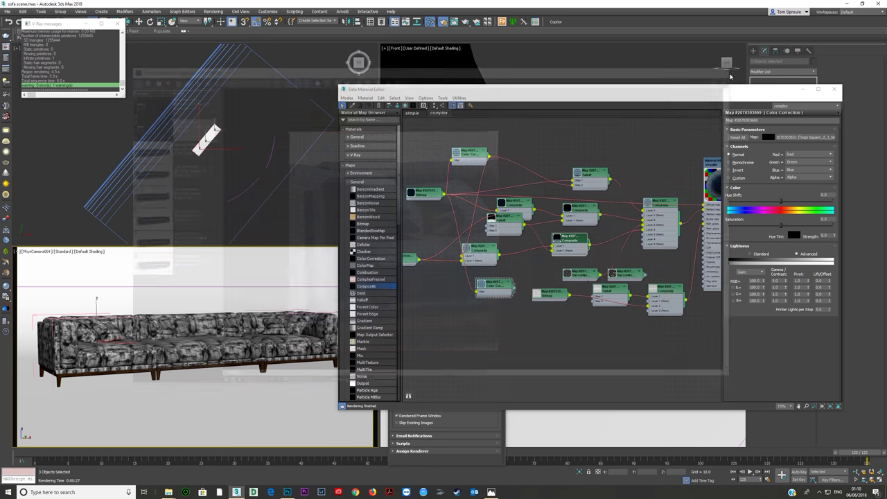
Step: Wire the second BerconNoise map into the reflection Composite as the Layer 3 mask and test-render the sofa region
middle_drag(586, 271, 531, 267)
mouse_move(522, 269)
mouse_down()
mouse_move(519, 249)
mouse_move(487, 265)
mouse_move(510, 265)
mouse_up()
drag(588, 266, 566, 266)
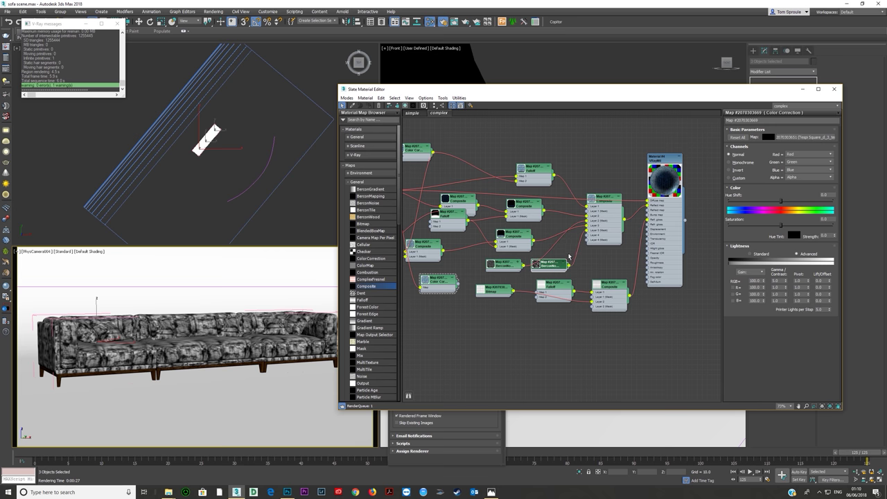
key(shift+q)
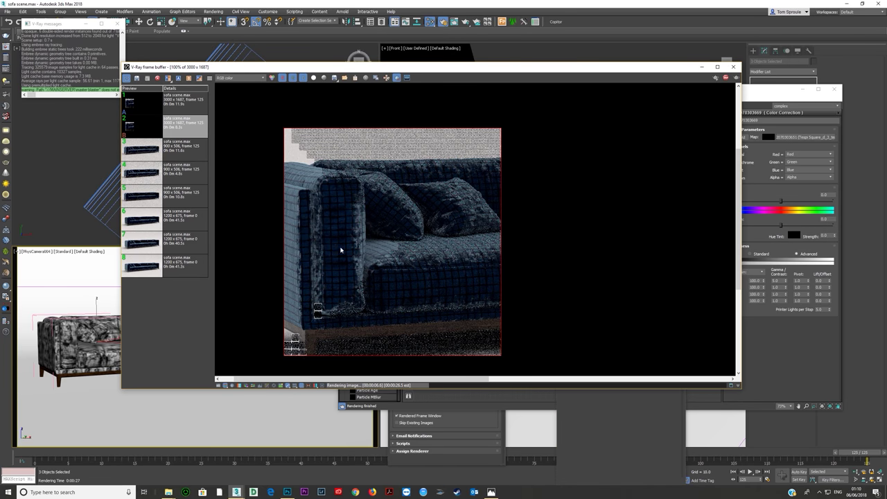
click(726, 79)
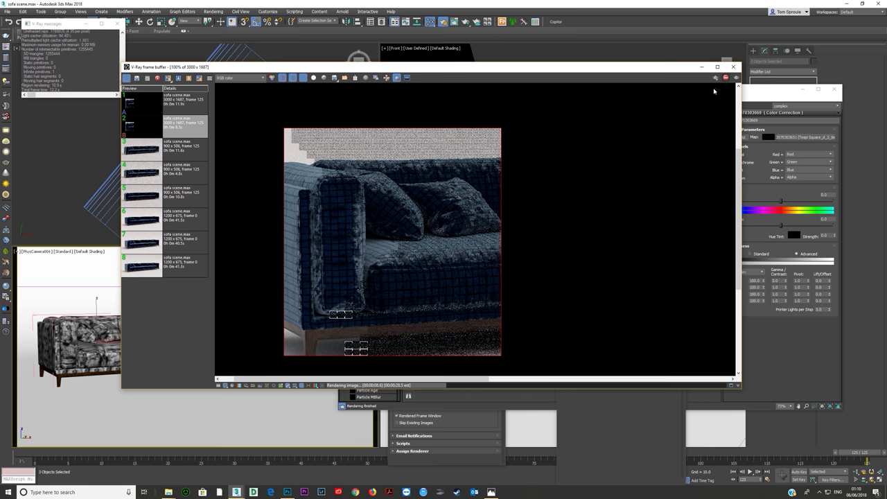
click(733, 67)
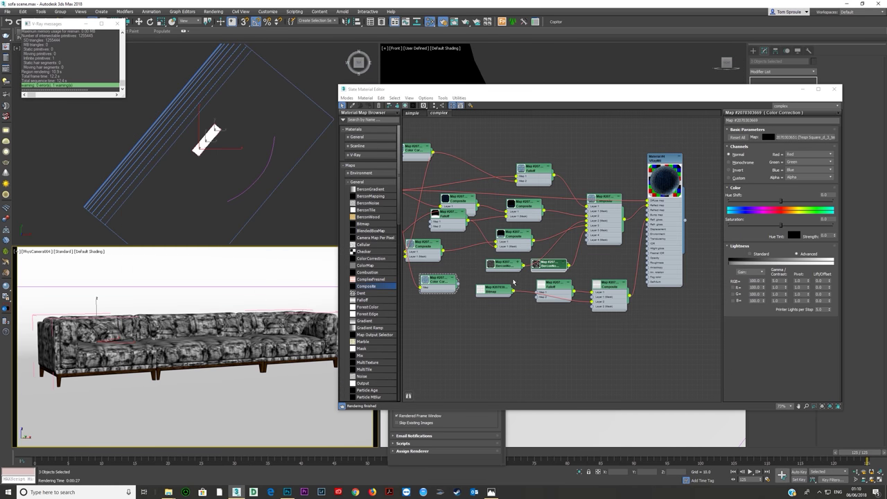
Step: Show the second BerconNoise map on the sofa in the viewport and set its size to 5
double_click(537, 266)
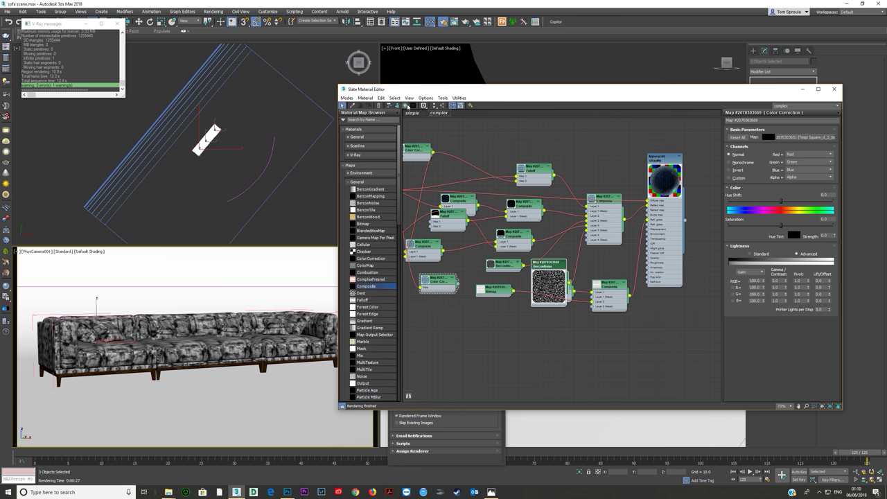
click(407, 106)
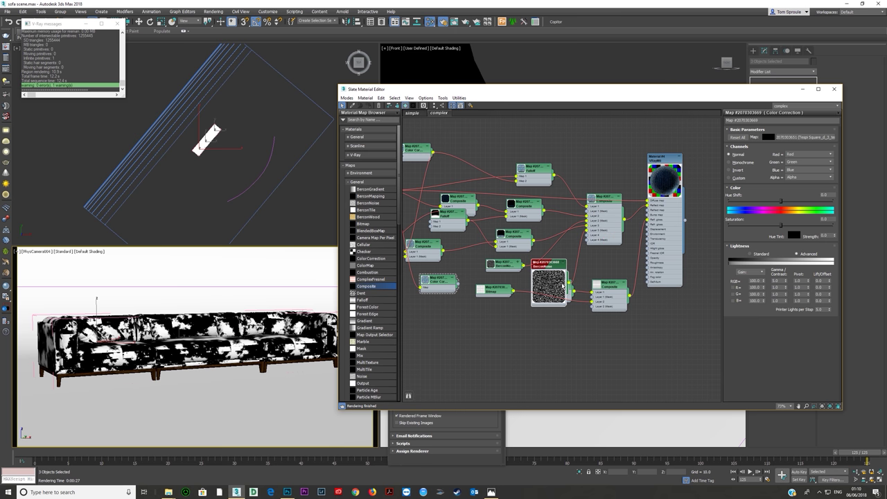
double_click(546, 265)
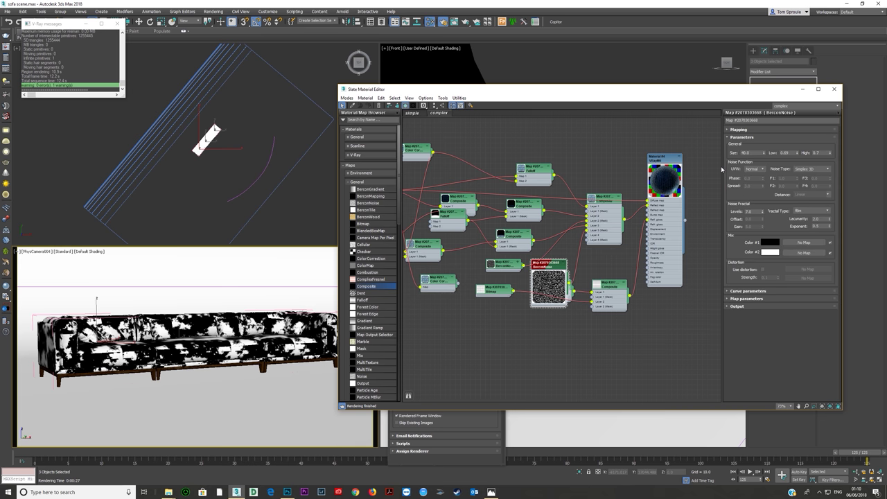
drag(752, 154, 666, 166)
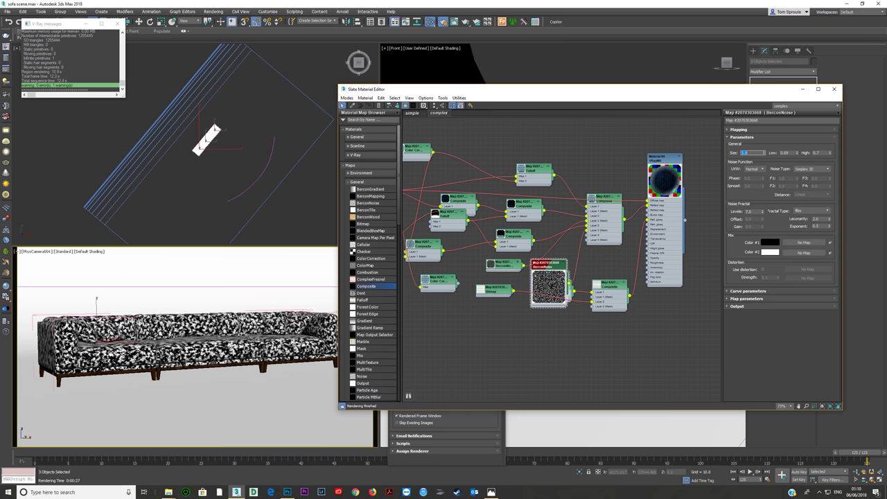
Step: Narrow the second BerconNoise map's range by setting Low to 0.98 and High to 1.0
click(552, 270)
double_click(824, 153)
click(793, 153)
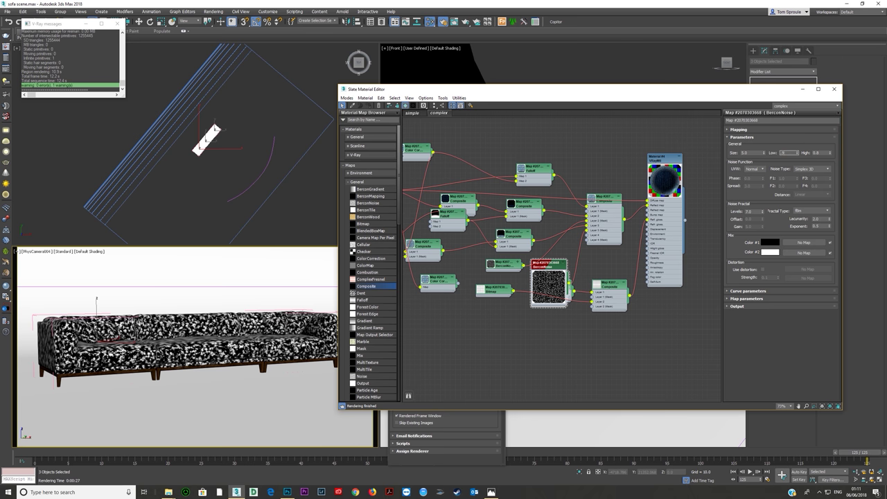
key(Tab)
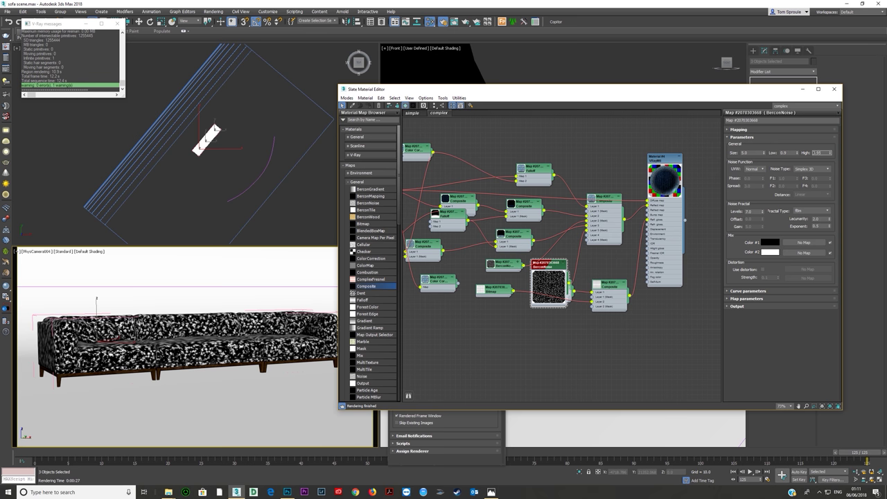
key(Return)
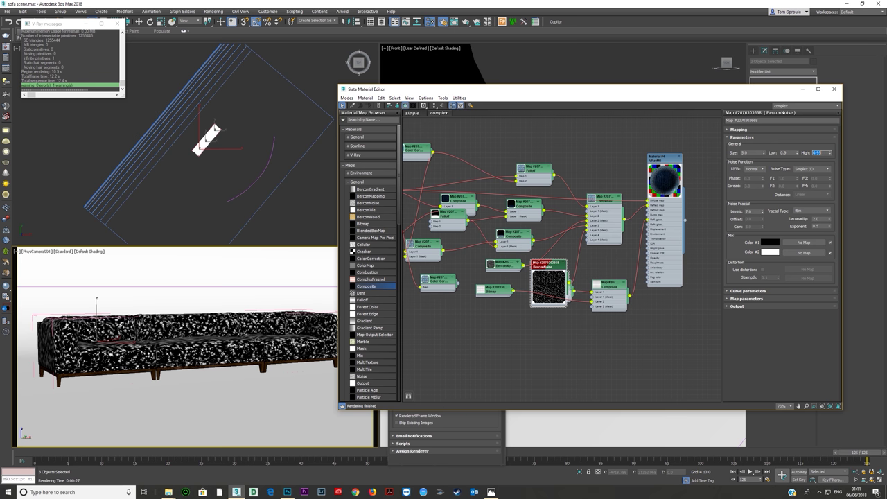
key(shift+Tab)
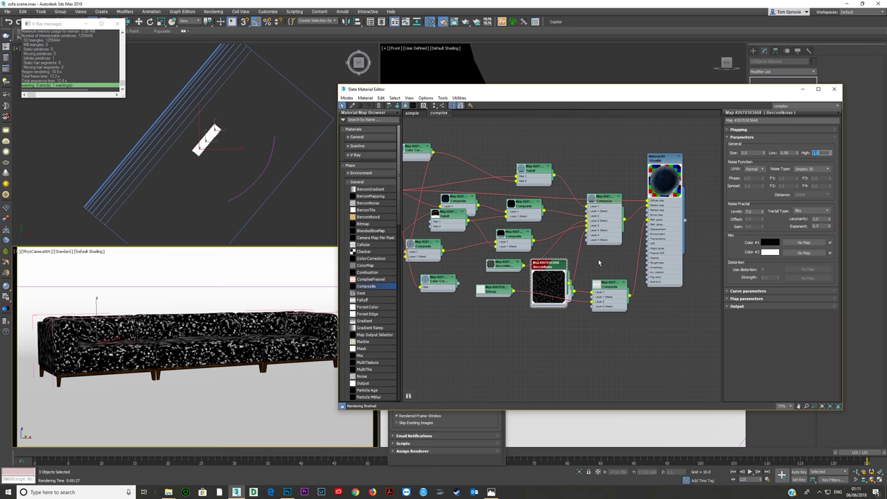
key(Return)
Step: Set the second BerconNoise map's size to 30, render the sofa region, and inspect the fabric at 200%
double_click(753, 151)
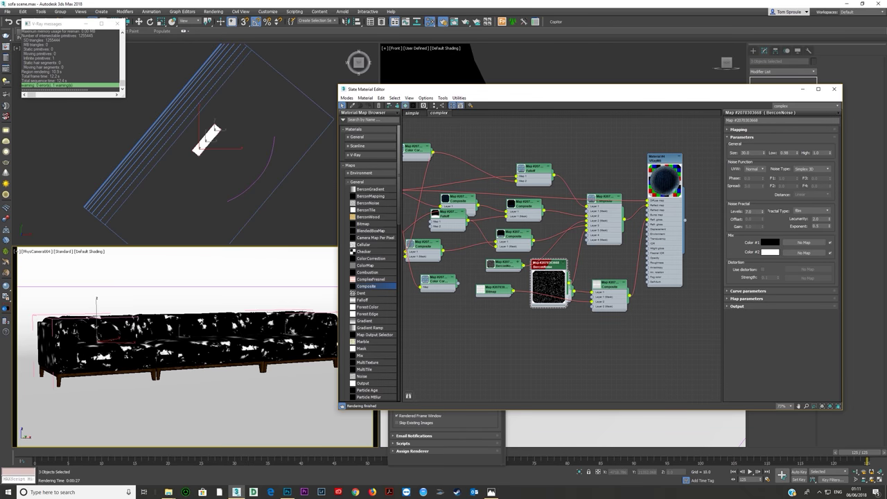
key(shift+q)
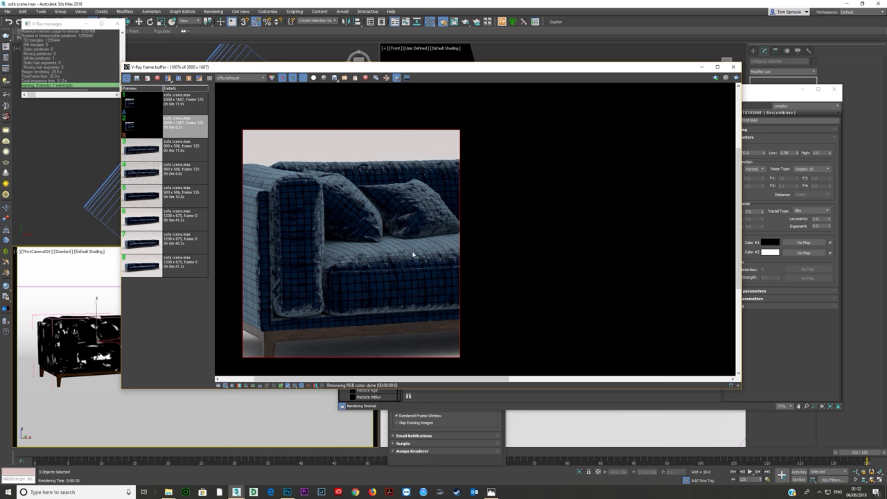
drag(412, 247, 435, 271)
drag(659, 67, 638, 84)
scroll(408, 280, up, 1)
drag(560, 85, 562, 365)
Step: Shift the original Color Correction node slightly at the top of the material graph
middle_drag(508, 270, 570, 255)
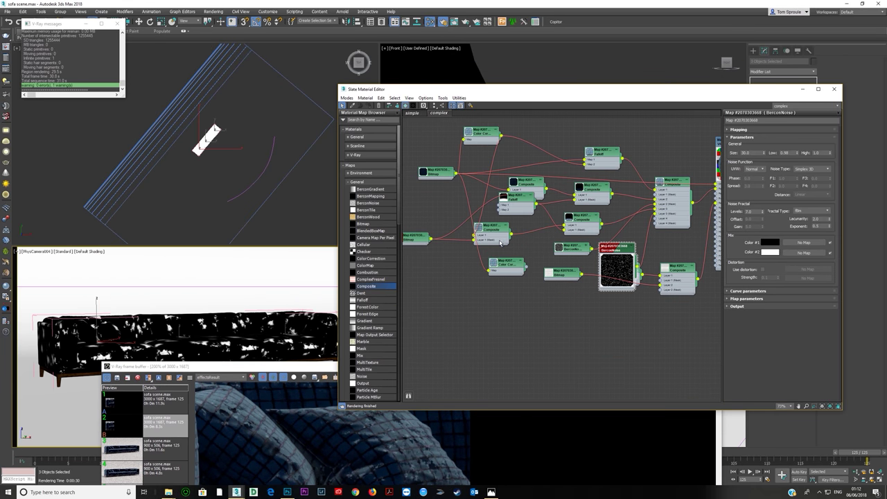
middle_drag(492, 238, 532, 233)
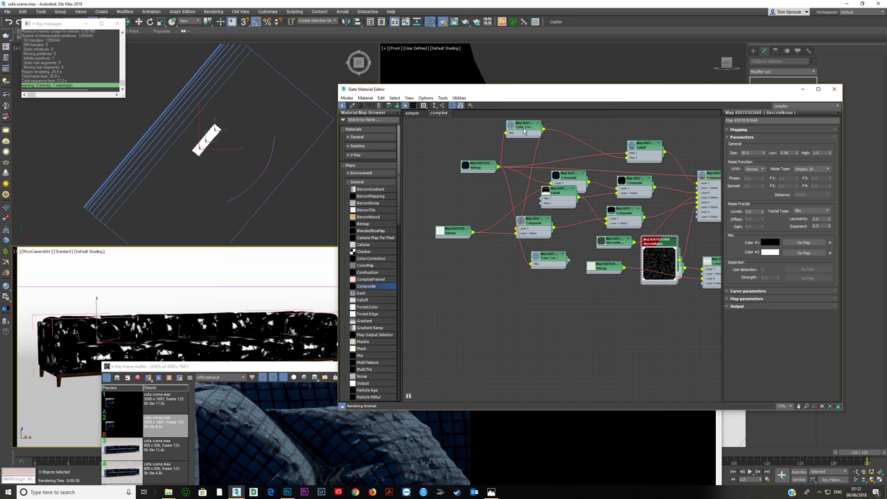
drag(525, 131, 518, 132)
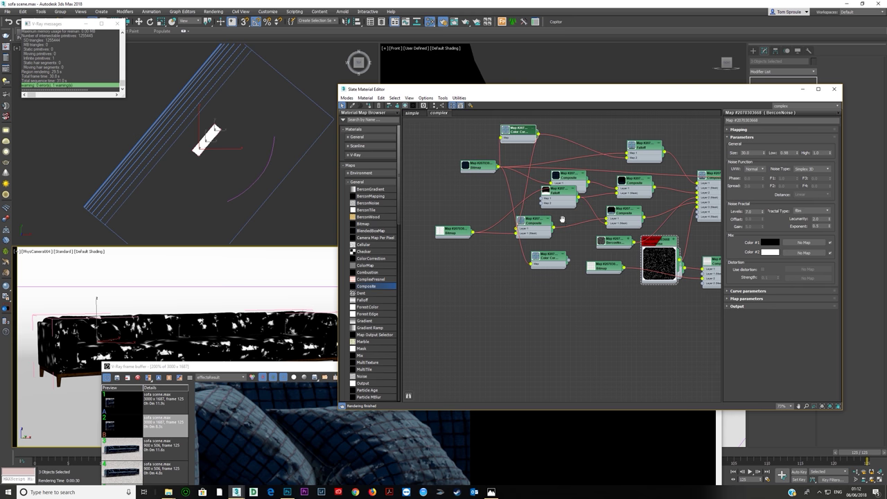
Step: Lower the opacity of the reflection Composite's Layer 3, set to Screen, and test-render the small cushion region
middle_drag(562, 219, 462, 233)
double_click(608, 201)
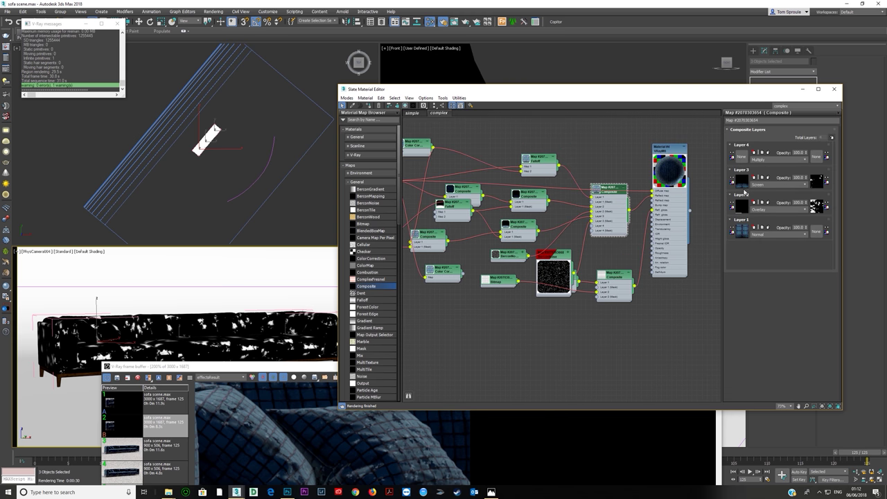
double_click(796, 179)
key(shift+q)
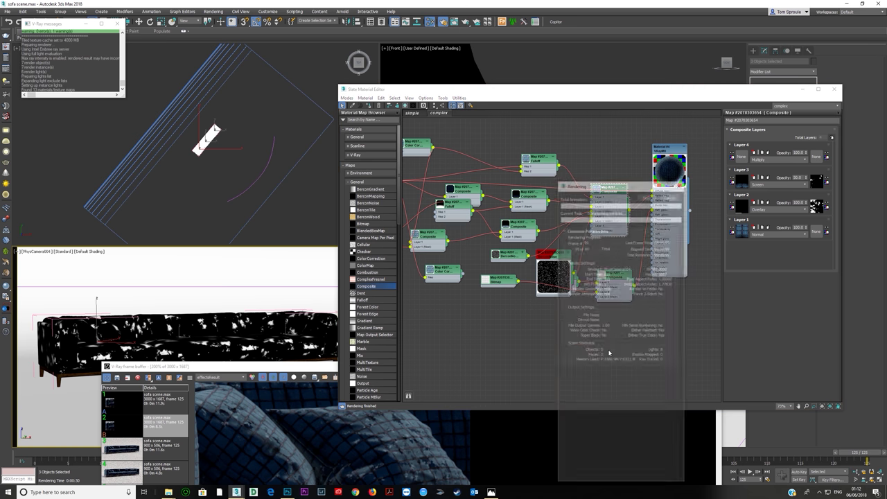
drag(314, 369, 377, 231)
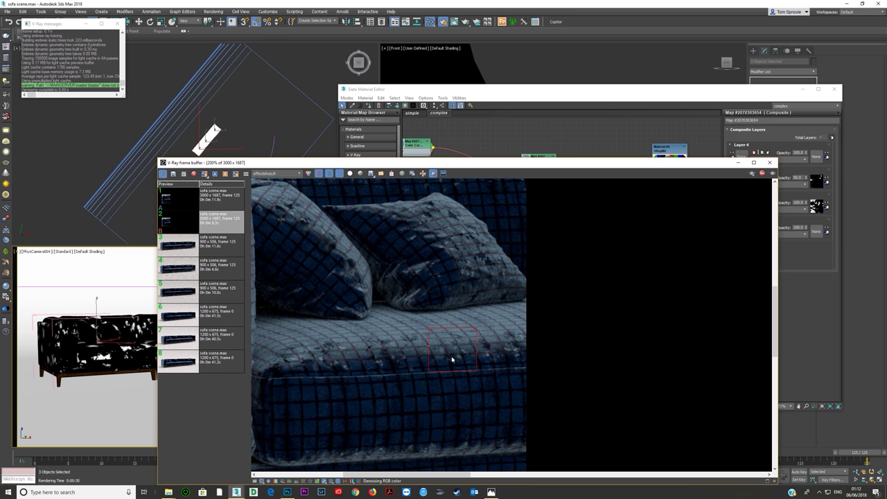
scroll(444, 358, down, 1)
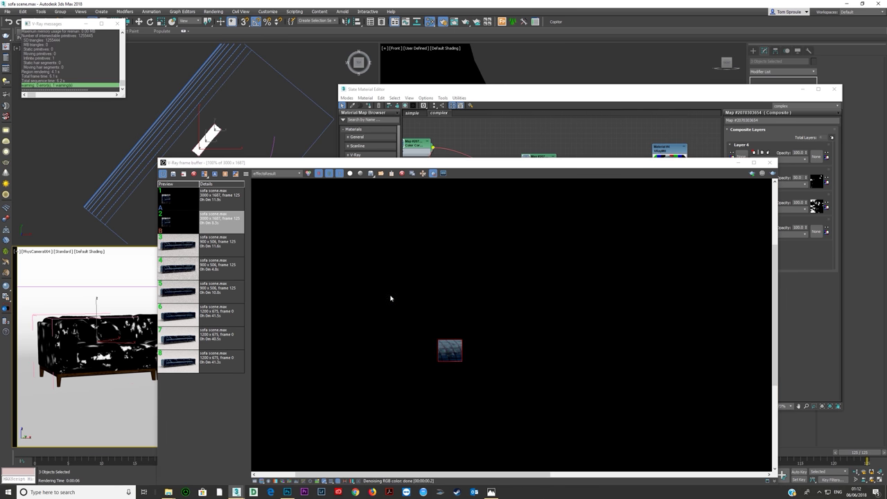
Step: Enlarge the render region to cover the sofa's armrest, cushions and seat, and render it
drag(312, 234, 529, 451)
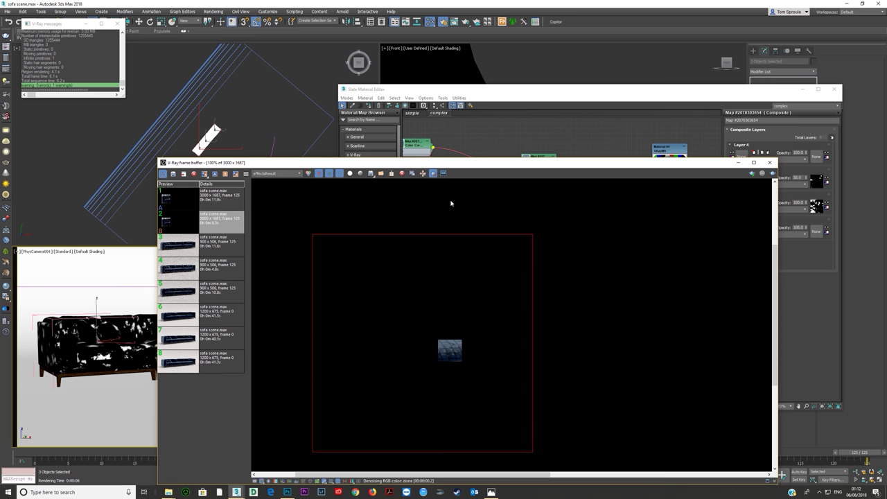
click(773, 173)
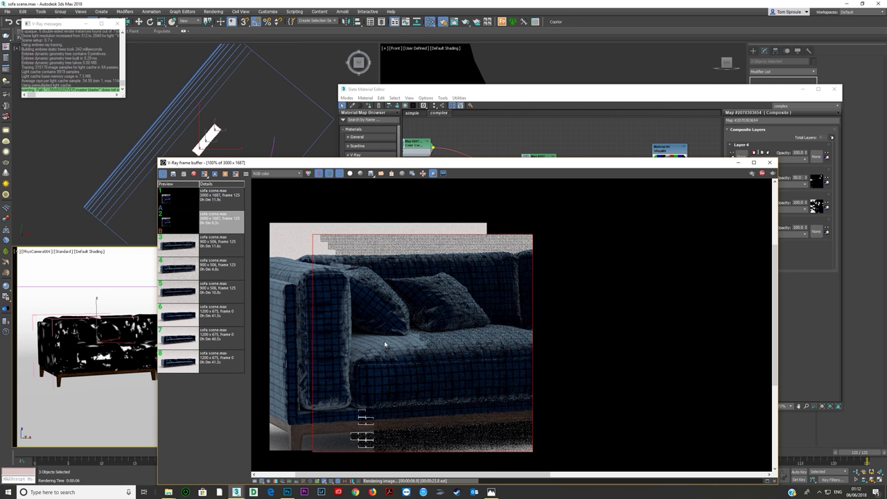
Step: Set the opacity of the reflection Composite's Layer 2 to 70, render the region again, and inspect the fabric at 100% and 200%
click(806, 299)
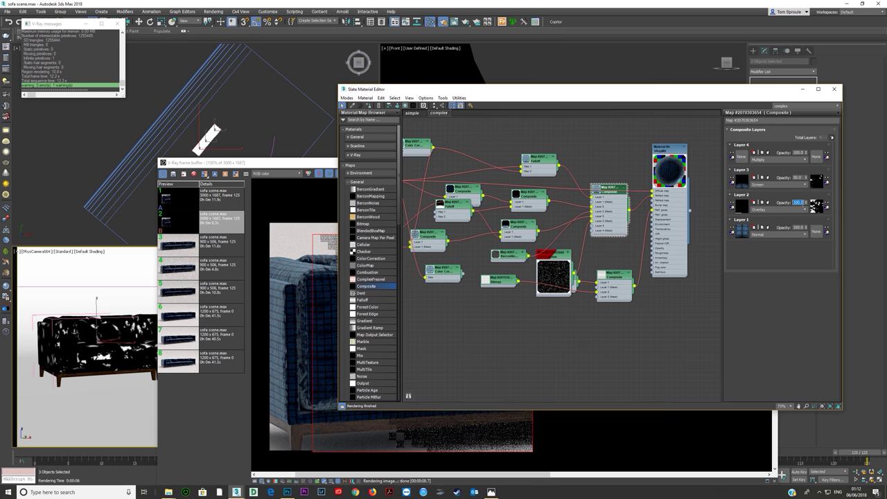
double_click(798, 202)
key(shift+q)
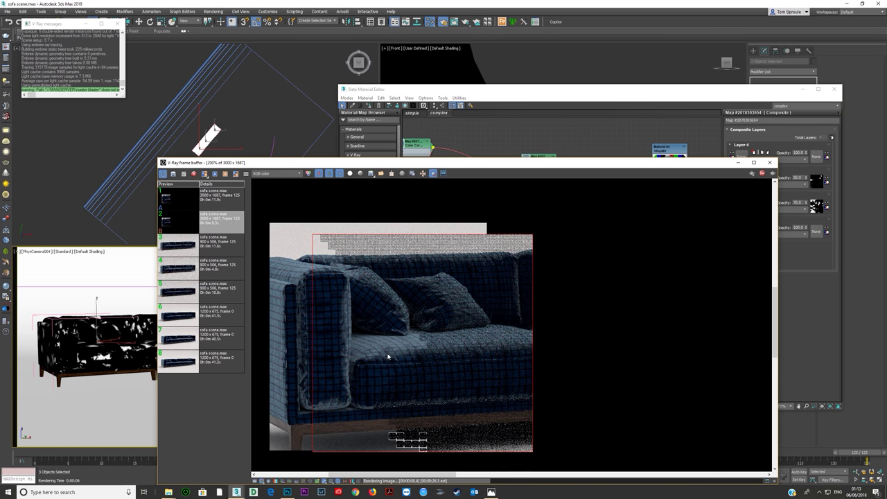
scroll(387, 356, up, 1)
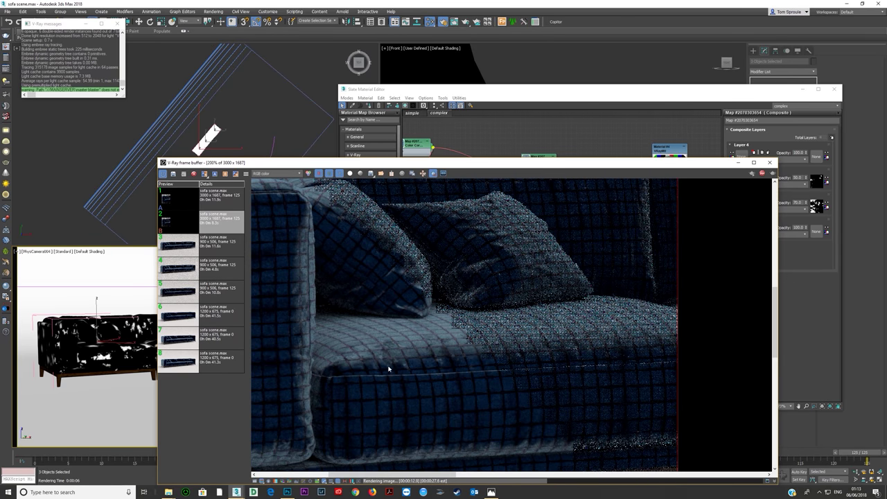
scroll(406, 335, down, 2)
scroll(444, 360, up, 1)
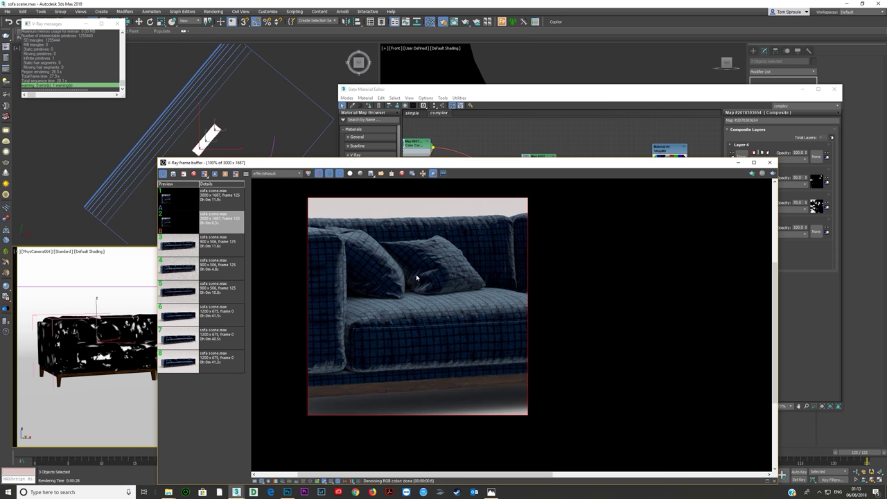
scroll(416, 273, up, 1)
scroll(417, 279, down, 1)
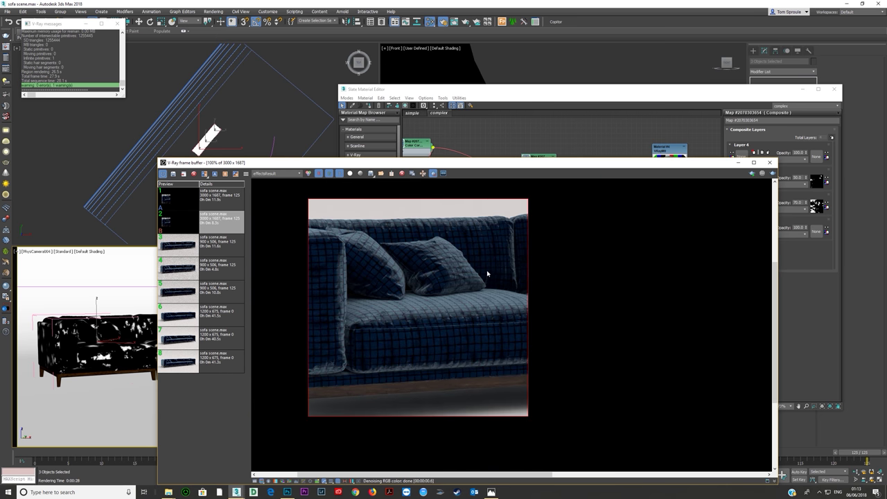
click(769, 162)
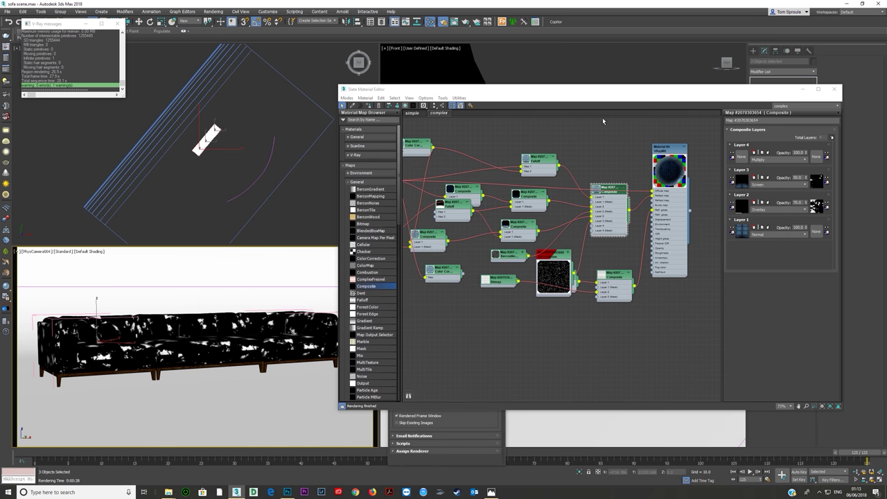
Step: Spread out the VRayMtl, BerconNoise and reflection Composite nodes to make room in the material graph
drag(666, 217, 686, 222)
drag(622, 271, 572, 249)
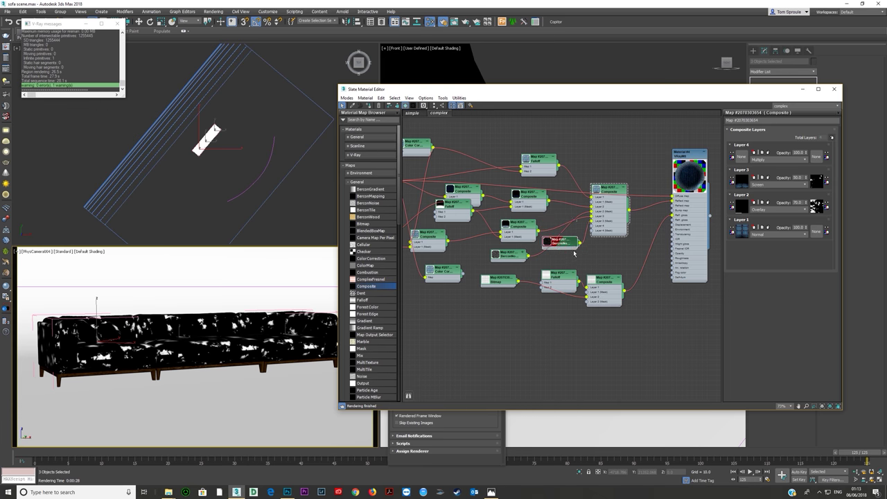
middle_drag(600, 219, 613, 206)
drag(622, 199, 627, 200)
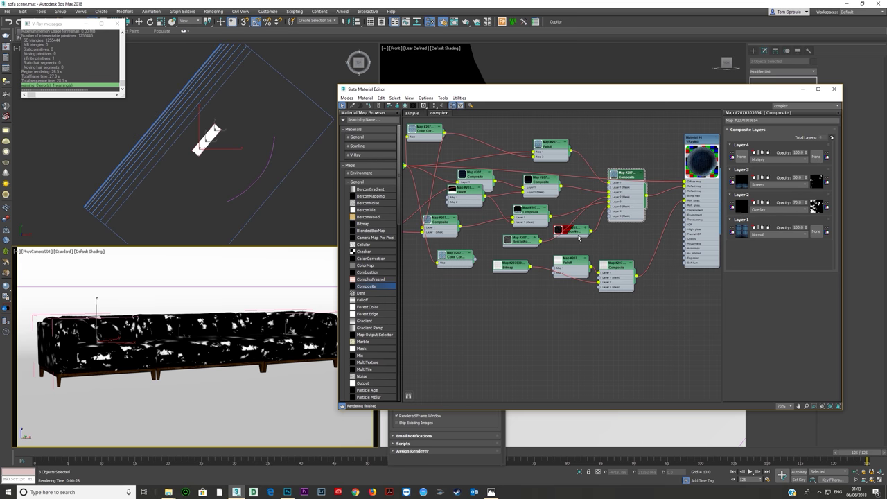
Step: Connect the pale Bitmap to Layer 4 of the reflection Composite and automatically lay out the material graph
drag(530, 269, 609, 216)
mouse_move(577, 267)
mouse_down()
mouse_move(567, 297)
mouse_move(570, 271)
mouse_move(622, 294)
mouse_move(576, 280)
mouse_move(576, 262)
mouse_up()
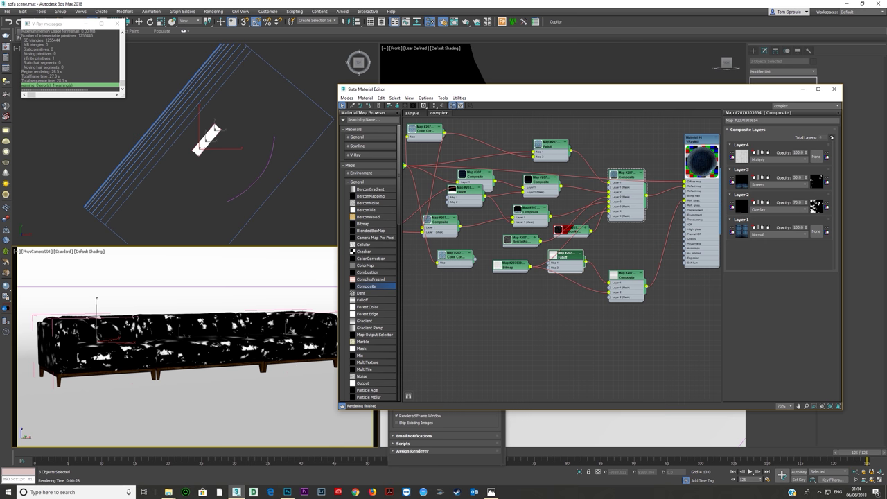
scroll(568, 265, down, 3)
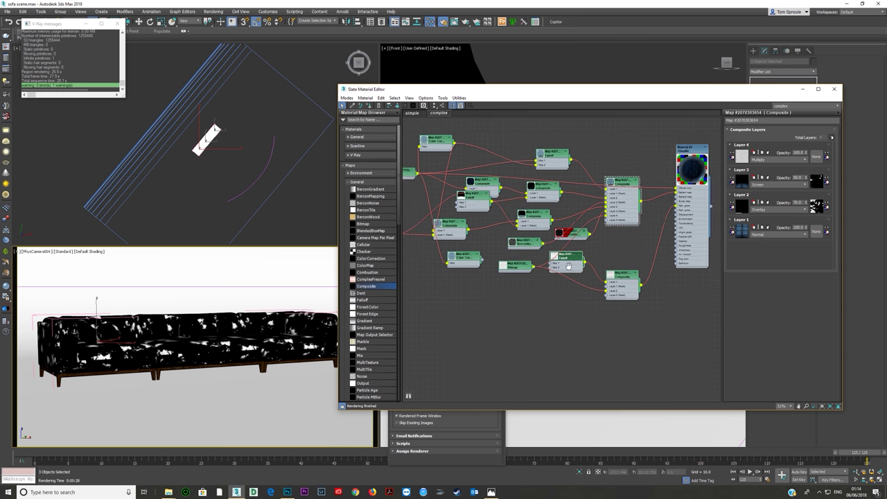
drag(613, 231, 630, 241)
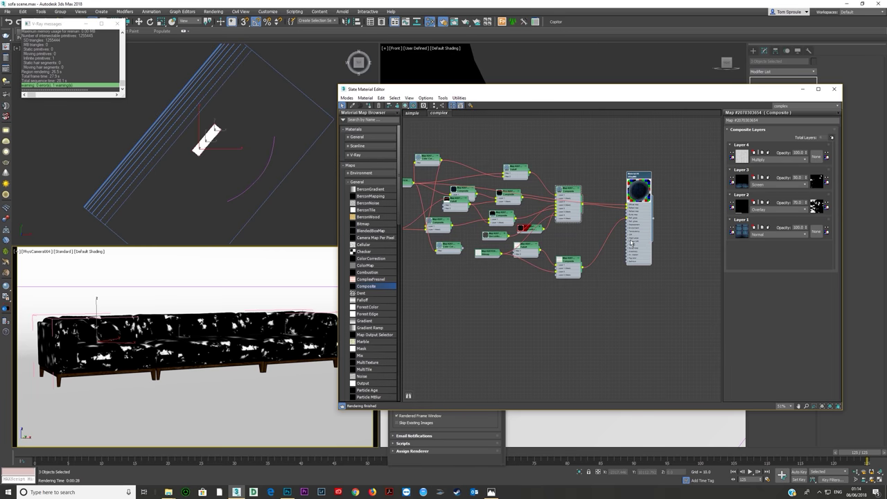
key(l)
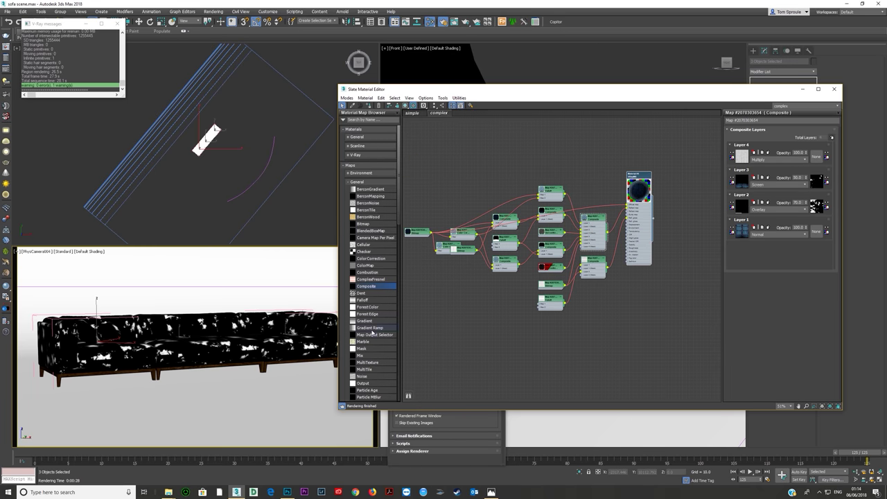
Step: Add a VRayDisplacementMod modifier to the selected sofa objects
click(291, 338)
ctrl+click(121, 348)
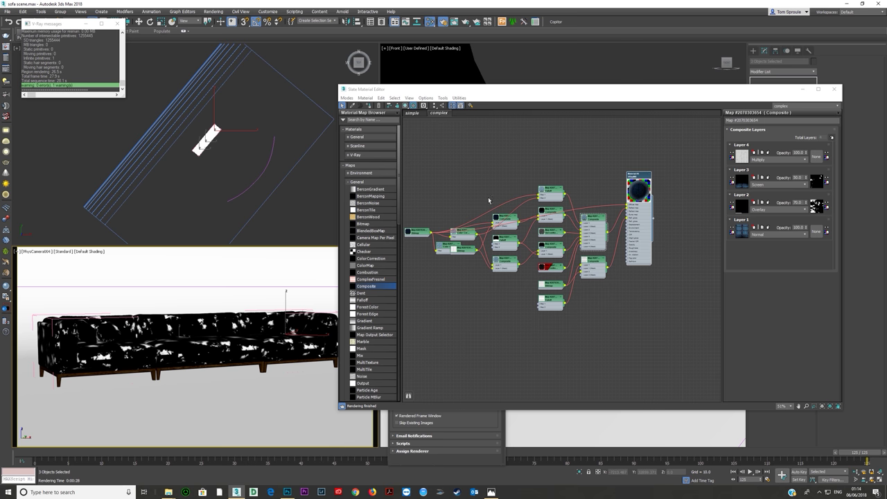
drag(600, 93, 328, 109)
click(814, 72)
click(814, 73)
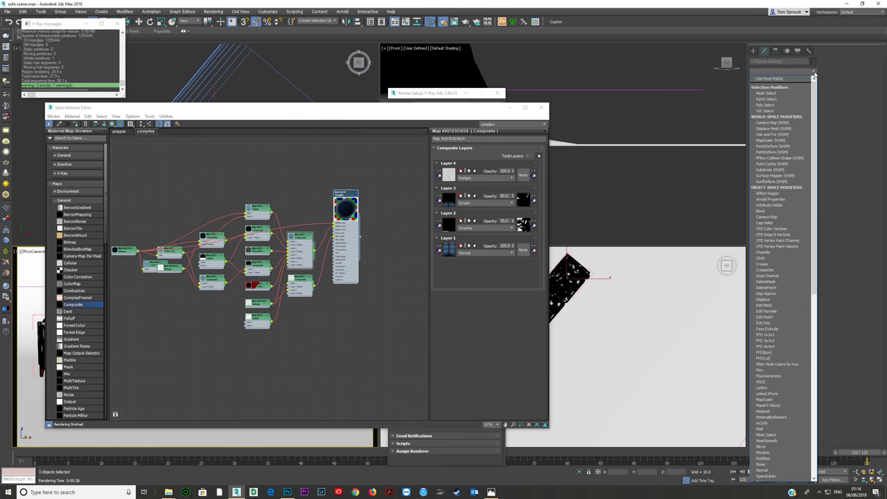
text(vr)
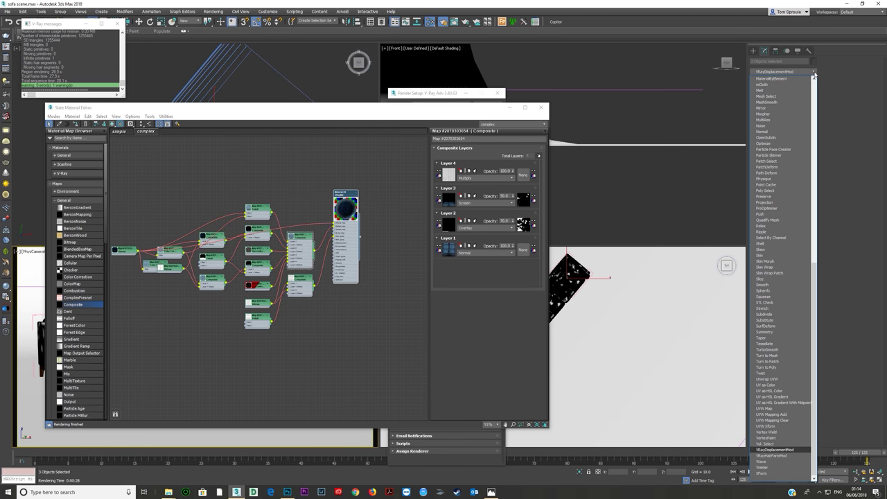
key(Return)
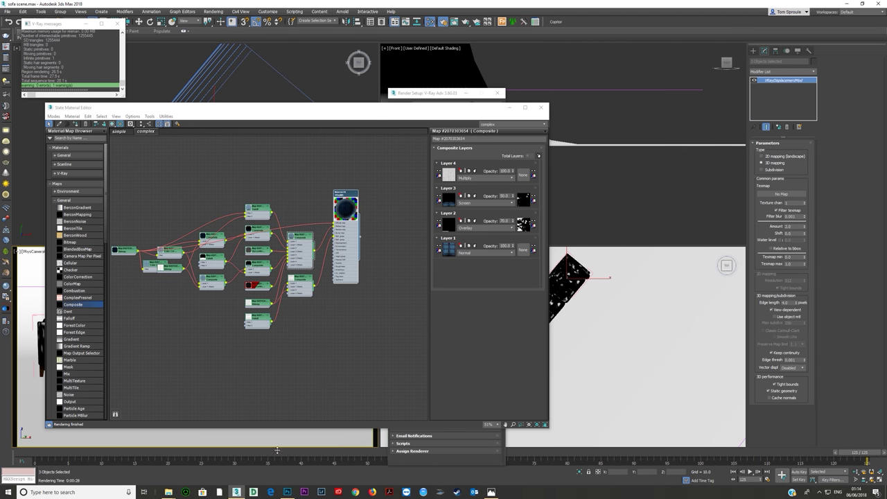
Step: Bring the Tespi Square_multi image from the maps folder into the material graph as a new Bitmap beside the material
mouse_move(169, 492)
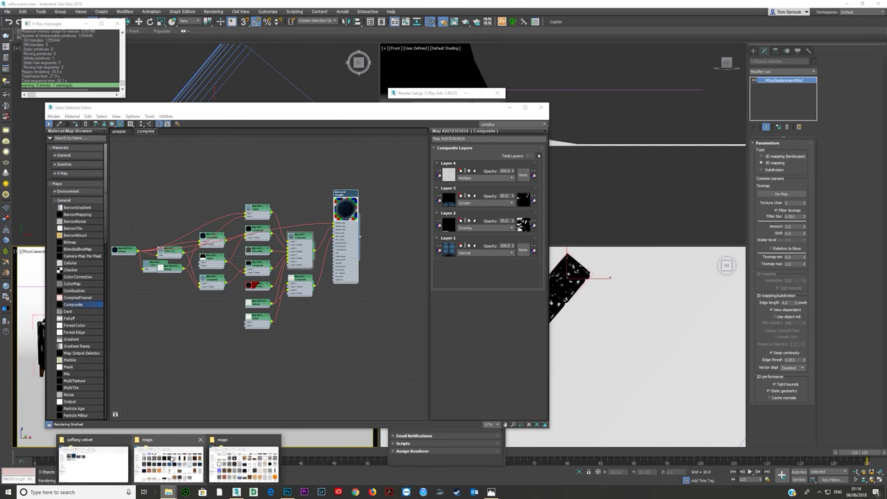
click(168, 461)
drag(336, 232, 421, 76)
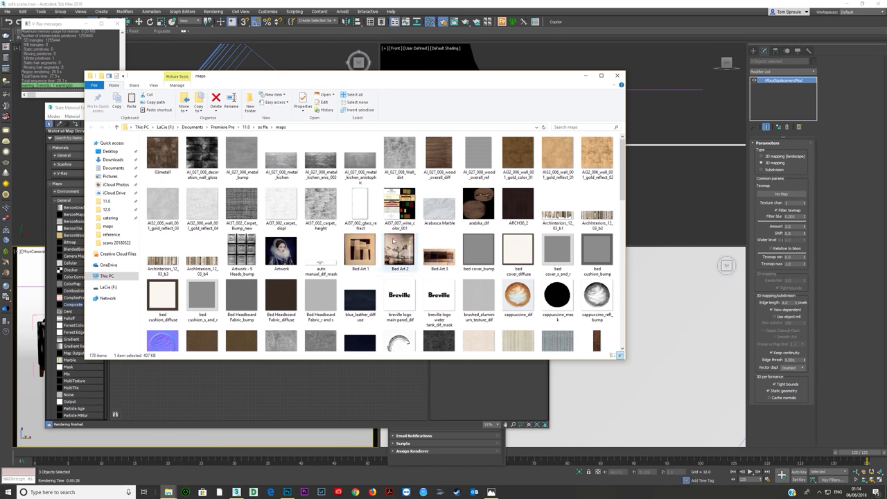
scroll(447, 202, down, 10)
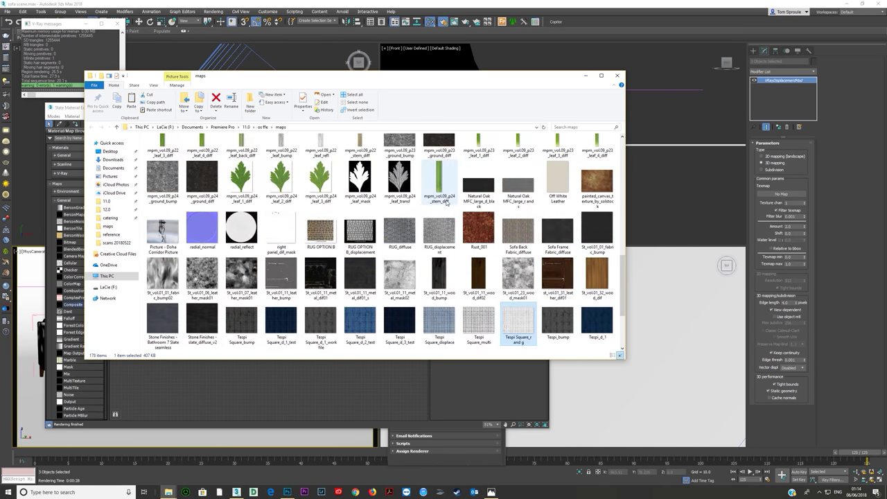
scroll(447, 203, down, 2)
click(479, 225)
drag(480, 82, 505, 294)
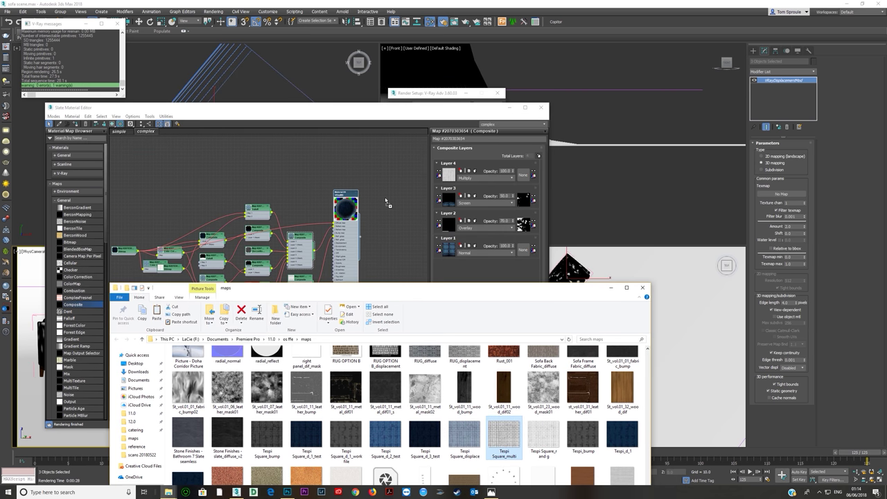
drag(388, 202, 386, 200)
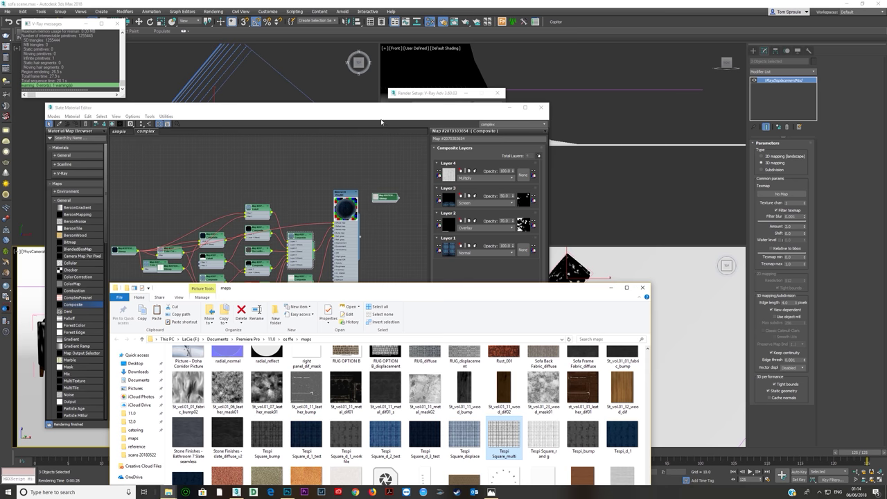
click(381, 122)
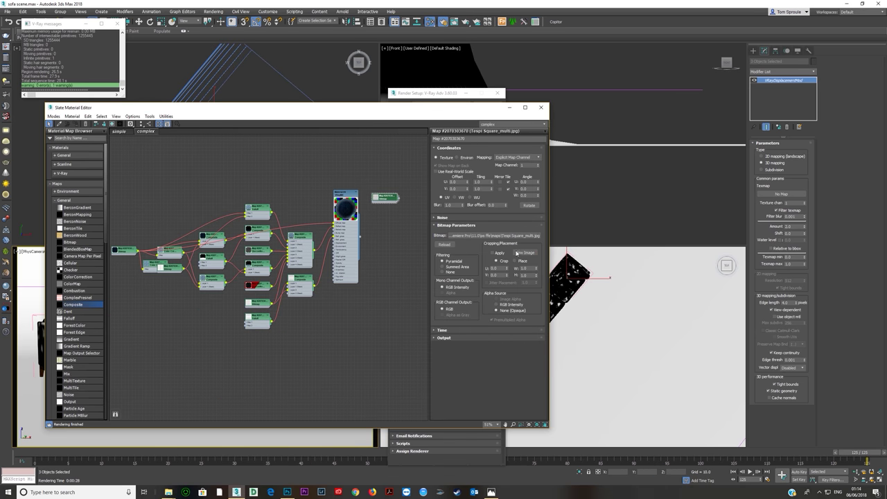
Step: Preview the Tespi Square_multi image, then set its U and V tiling to 2 and its blur to 0.1
click(520, 253)
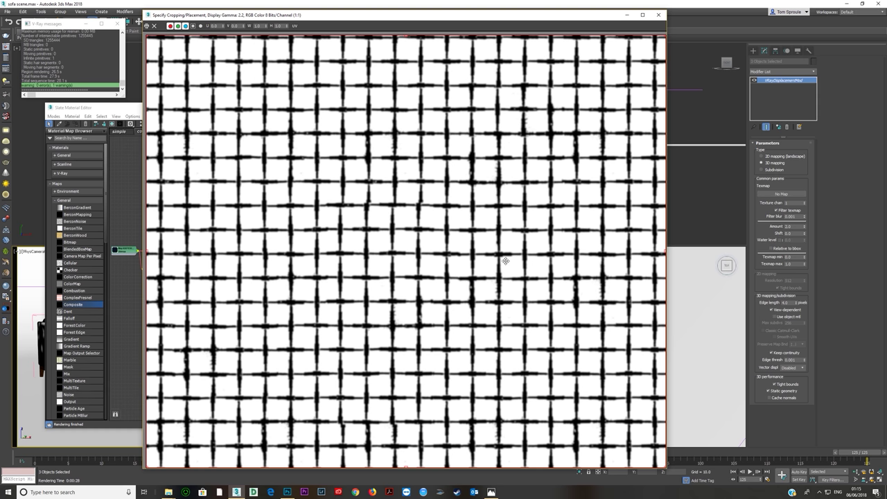
click(658, 14)
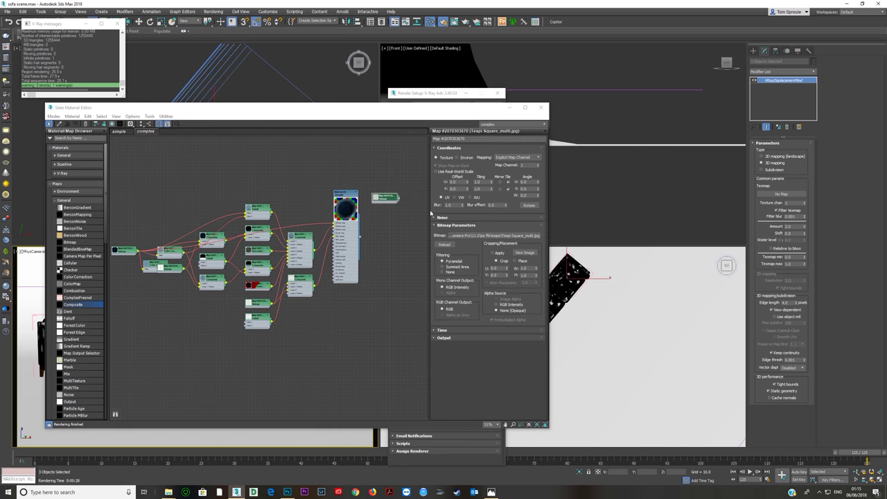
click(482, 182)
text(2)
key(Tab)
text(2)
key(Tab)
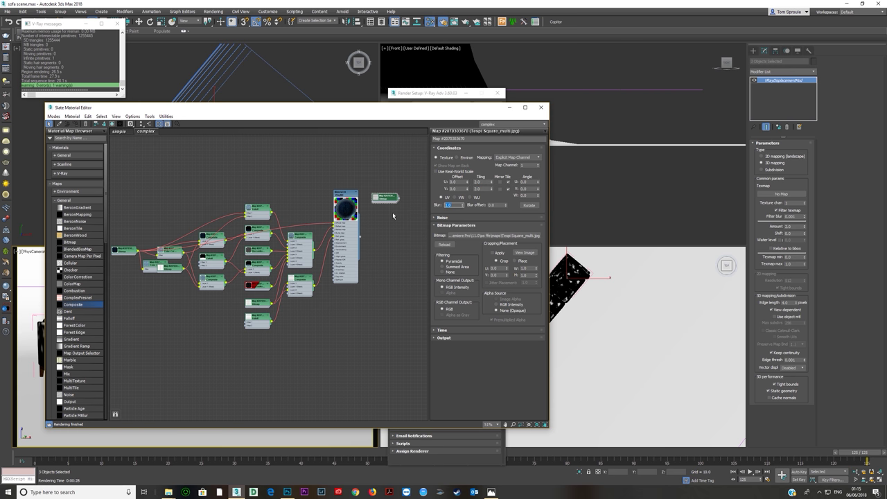
text(0.1)
key(Tab)
Step: Assign the Tespi Square_multi bitmap as an instance to the displacement modifier's texmap
click(385, 198)
drag(397, 200, 774, 202)
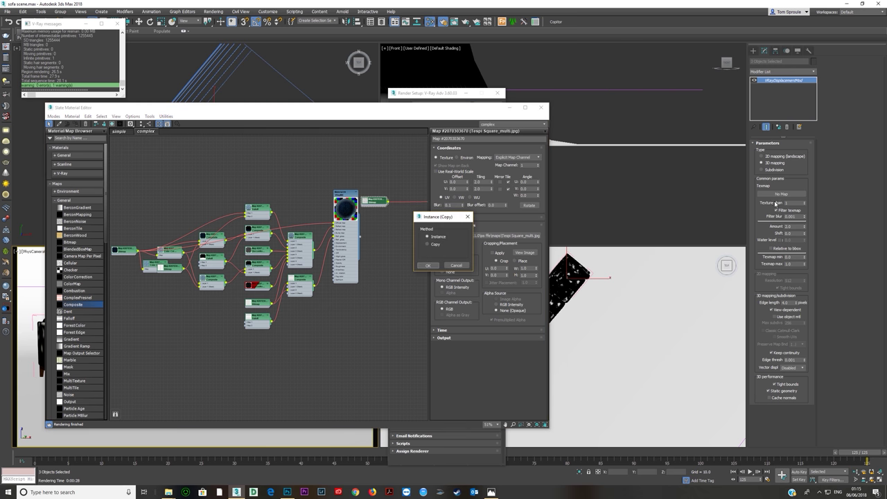
click(428, 268)
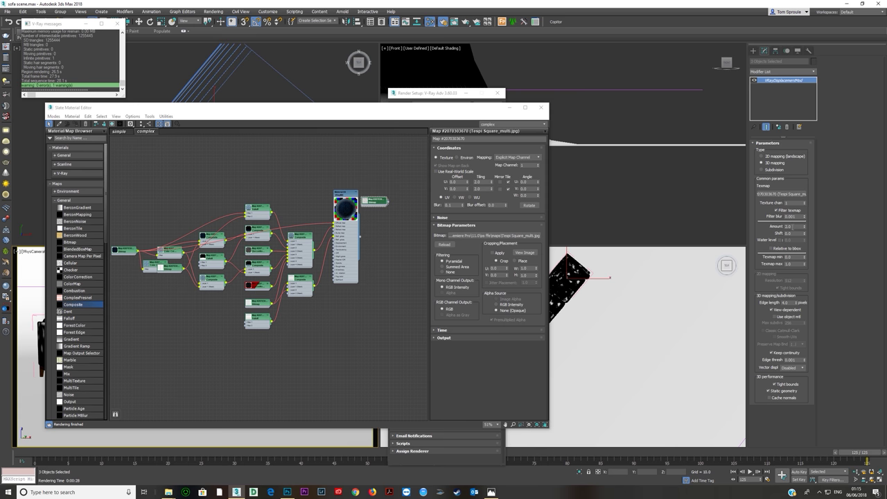
Step: Set the display units to metric millimetres, checking that the system unit scale is also in millimetres
double_click(787, 227)
click(268, 12)
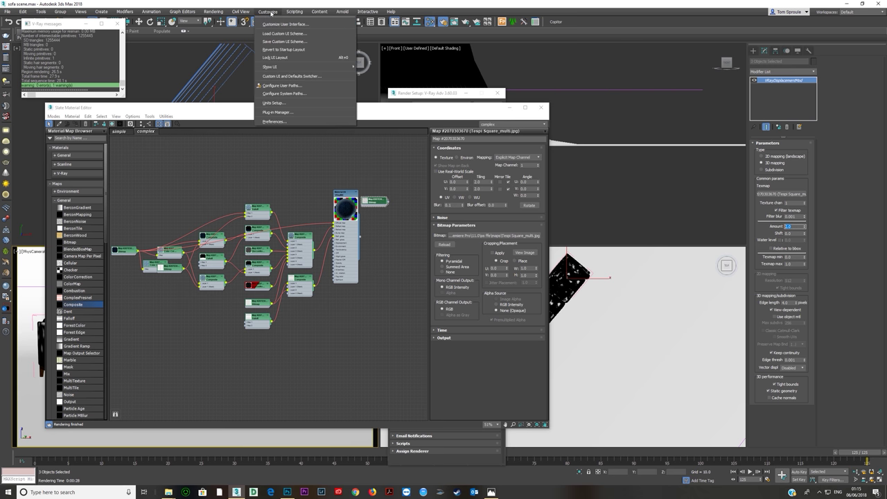
click(277, 102)
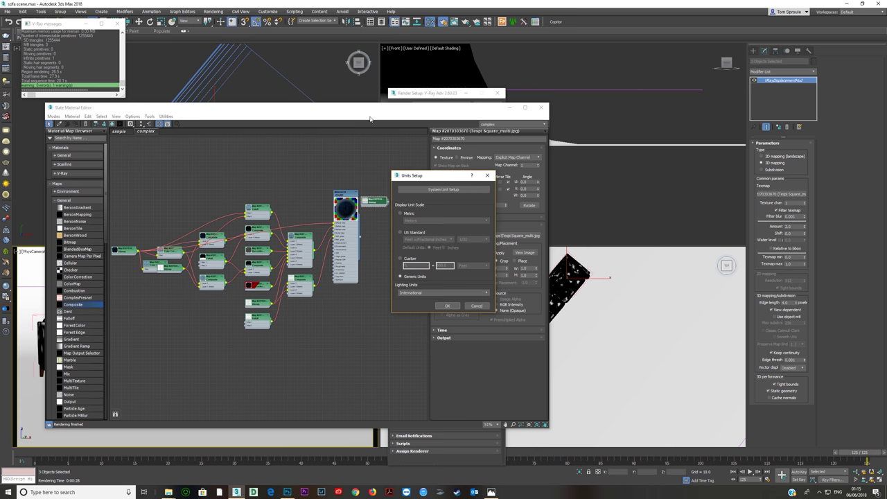
click(433, 190)
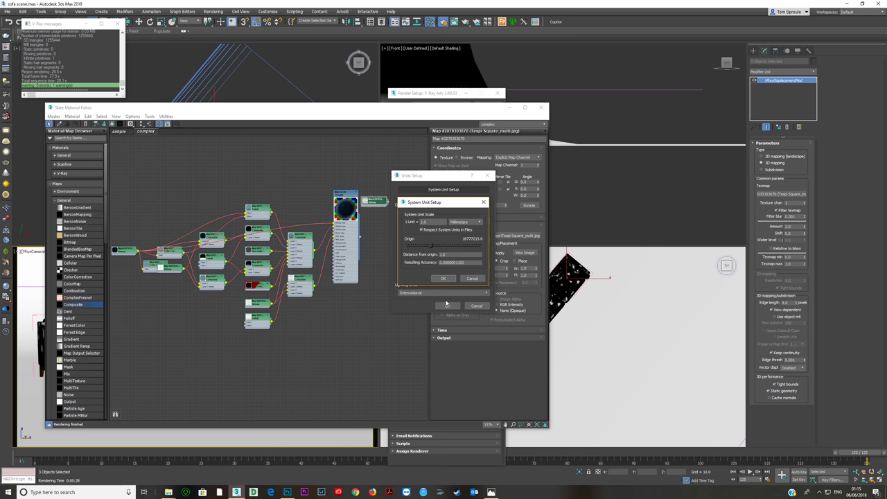
click(443, 278)
click(400, 213)
click(429, 220)
click(421, 227)
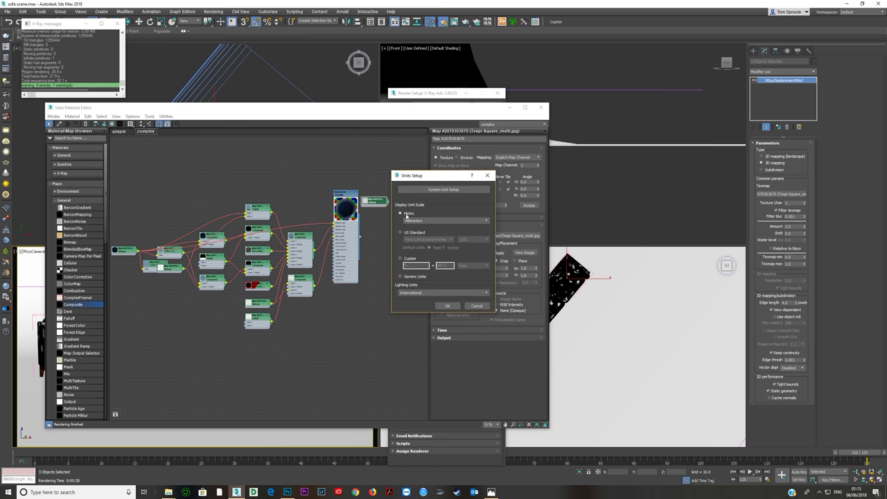
click(429, 189)
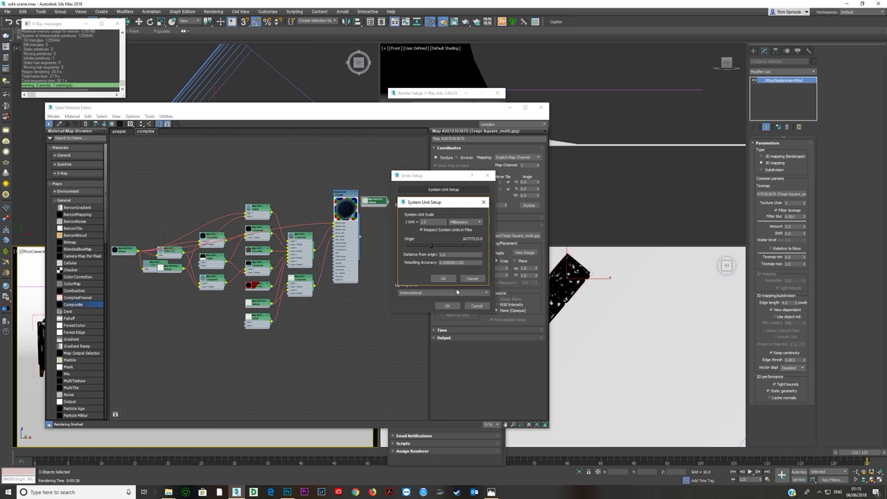
click(442, 278)
click(447, 306)
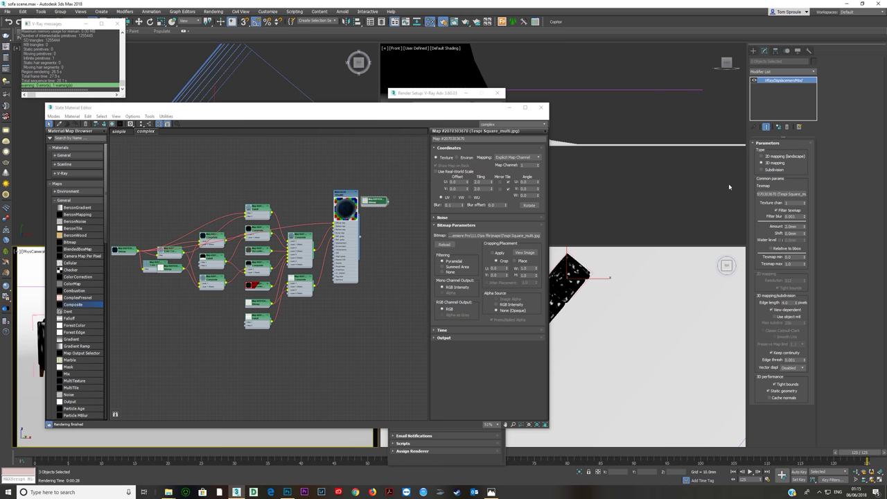
Step: Set the displacement amount to 2 mm and test-render the PhysCamera004 view to inspect the seat cushion's weave up close
click(795, 227)
key(Tab)
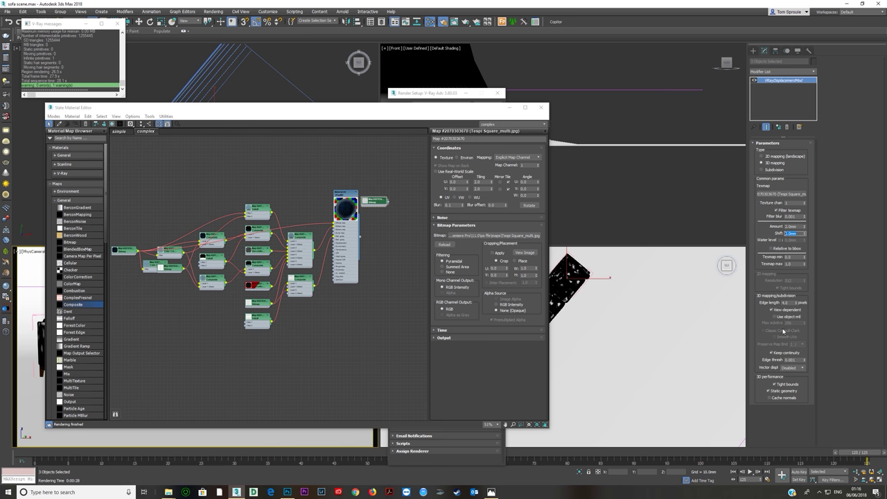
click(778, 354)
click(776, 353)
drag(442, 109, 584, 83)
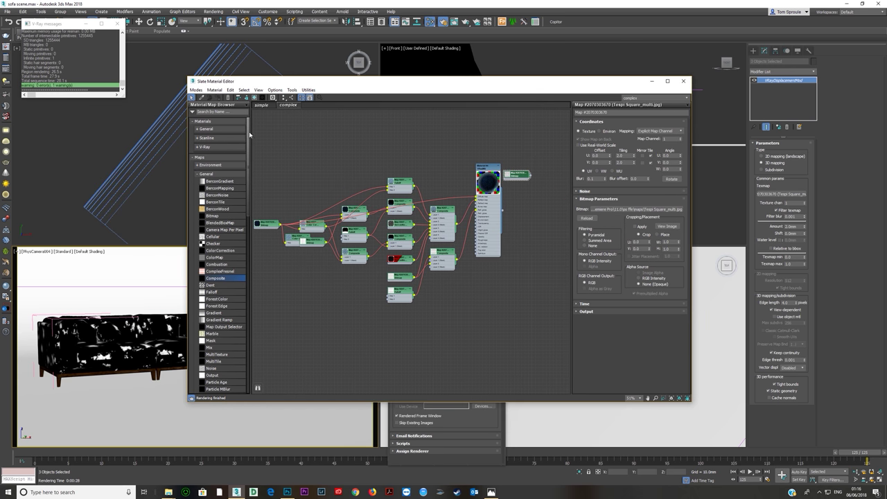
drag(409, 90, 361, 234)
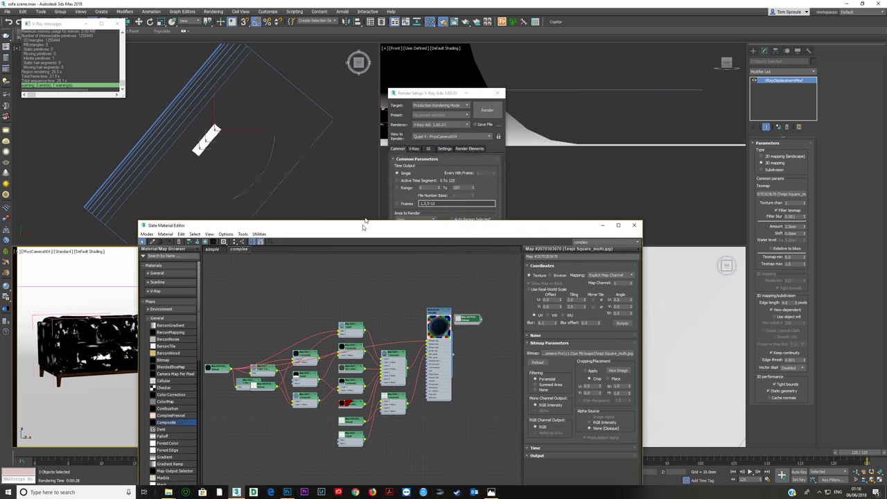
click(487, 110)
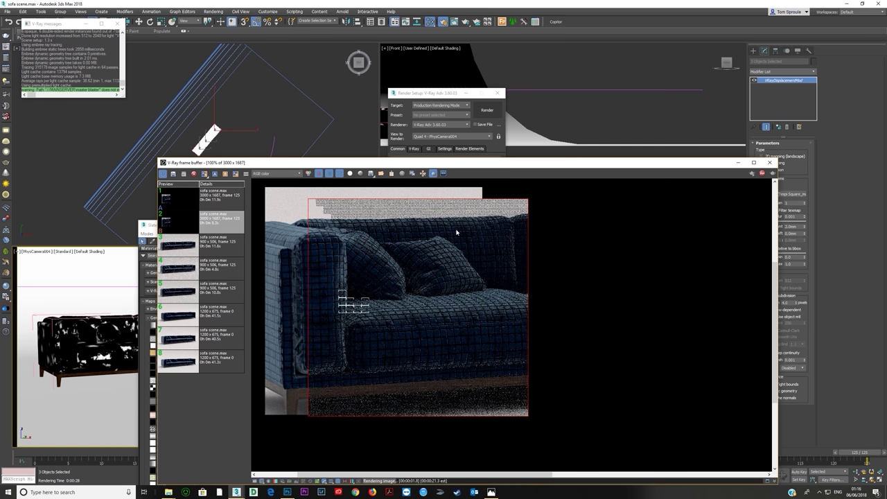
scroll(424, 285, up, 1)
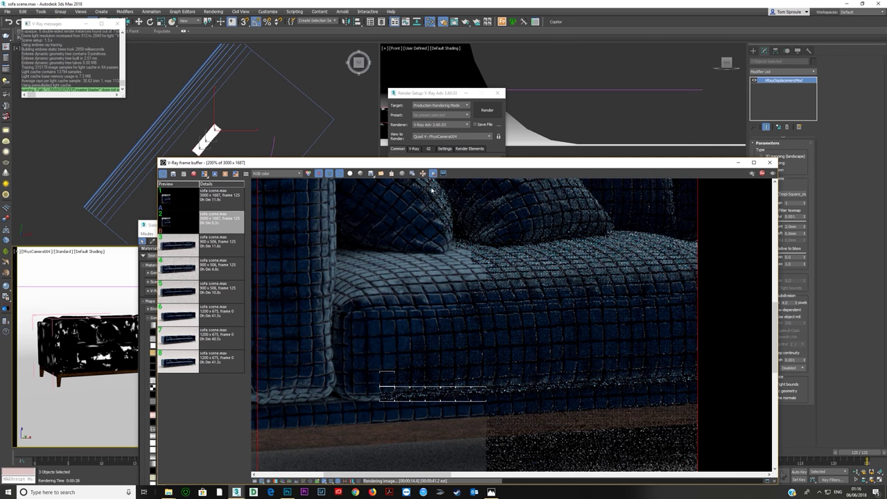
Step: Restrict the render region to a small area on the seat cushion's front corner and re-render it at an output width of 5000
drag(382, 264, 487, 331)
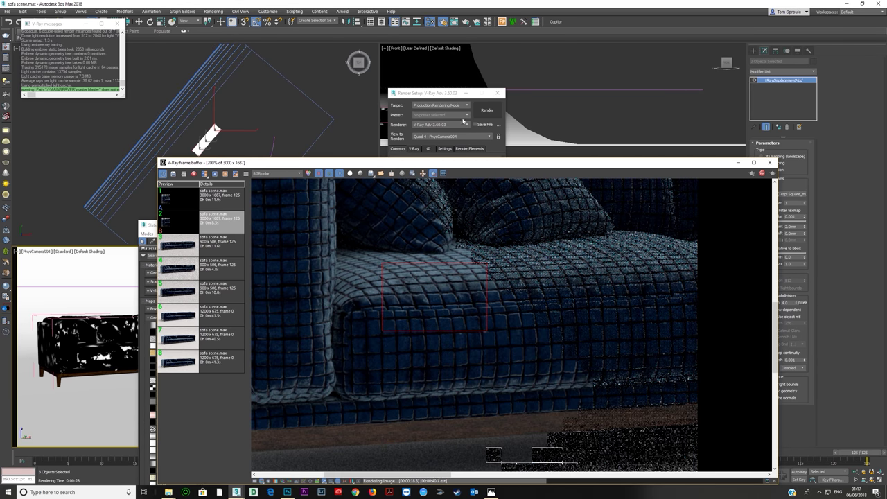
click(762, 175)
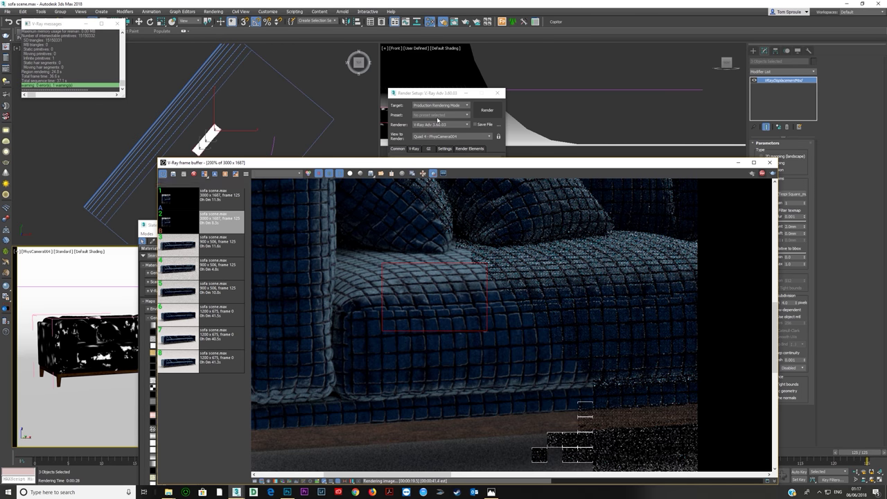
click(398, 149)
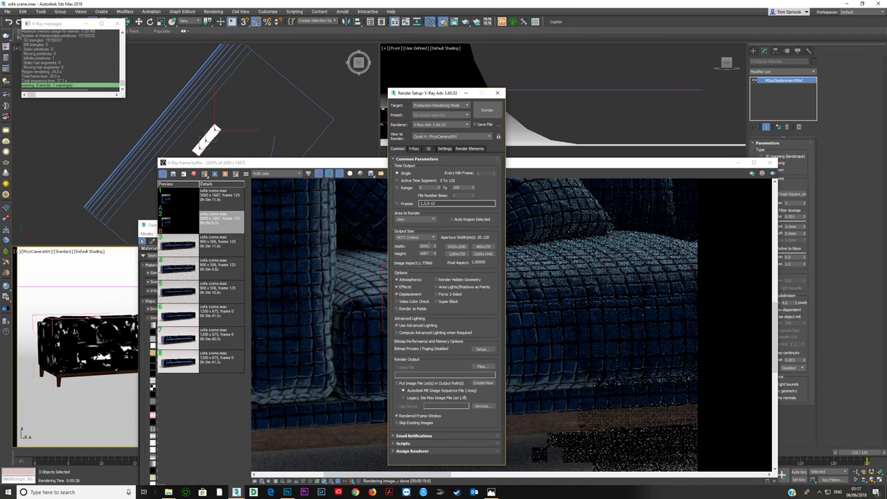
double_click(425, 246)
drag(392, 94, 533, 82)
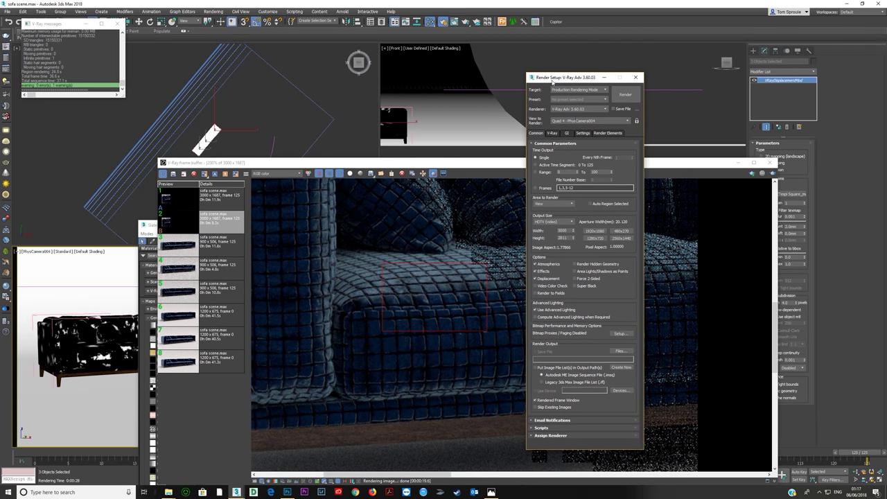
click(625, 94)
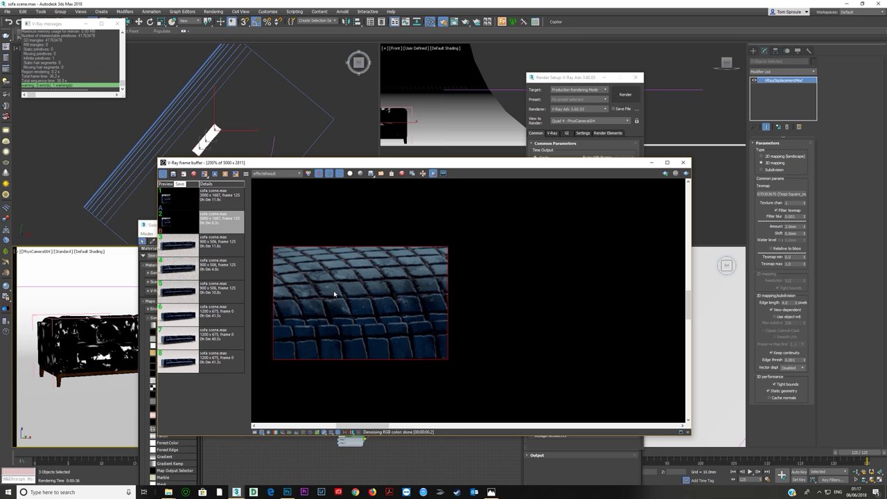
Step: Return to the material graph and preview the Tespi Square_bump image from the maps folder
drag(517, 163, 518, 92)
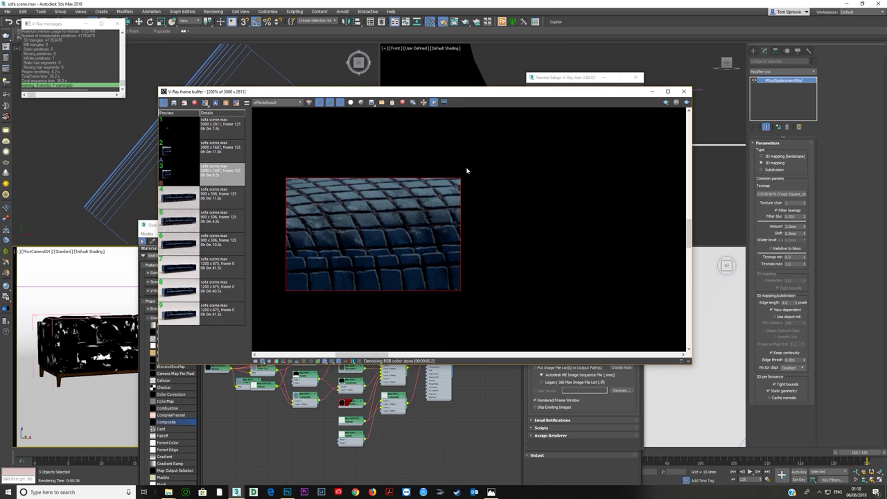
click(651, 92)
click(466, 367)
drag(449, 373, 455, 315)
scroll(447, 320, down, 1)
middle_drag(427, 325, 422, 372)
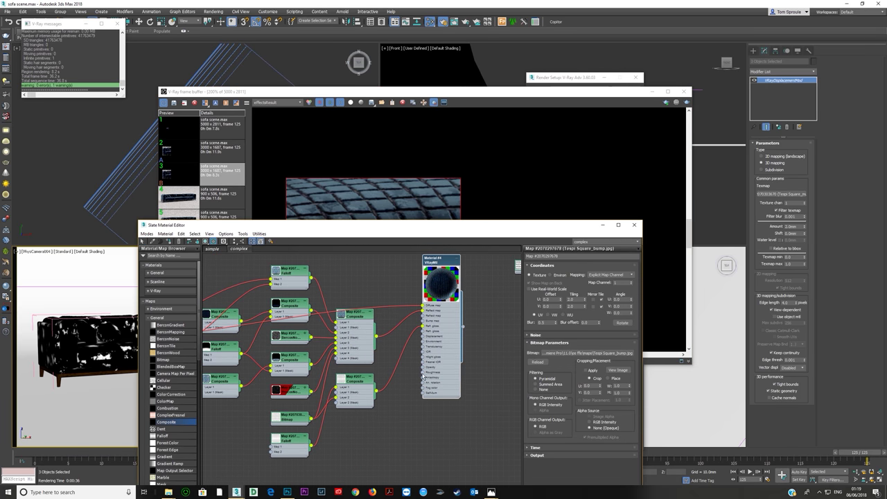
mouse_move(168, 490)
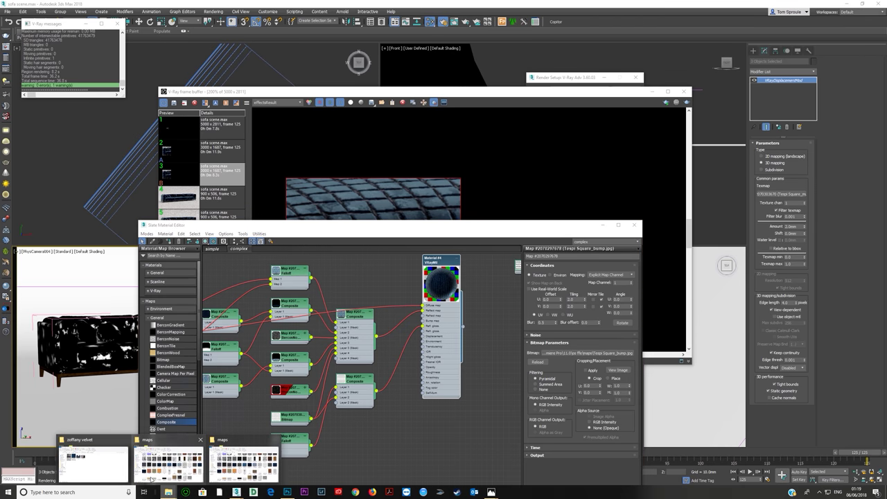
click(166, 473)
drag(360, 289, 427, 96)
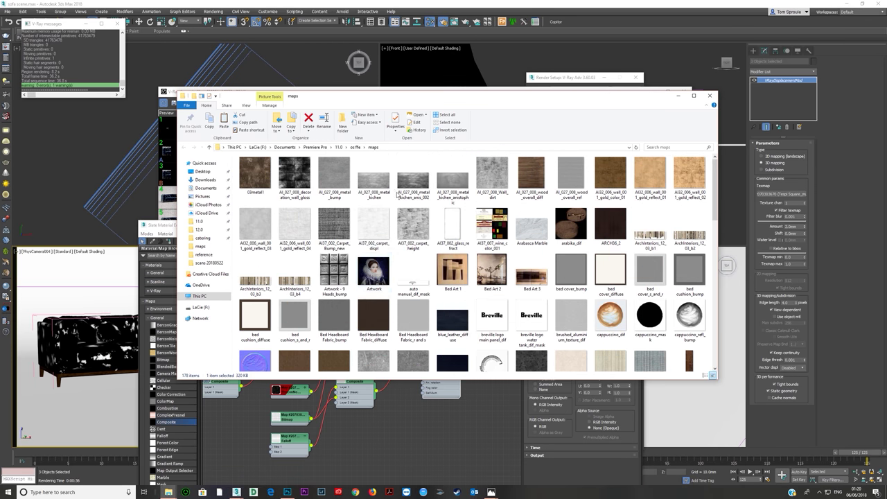
scroll(334, 282, down, 5)
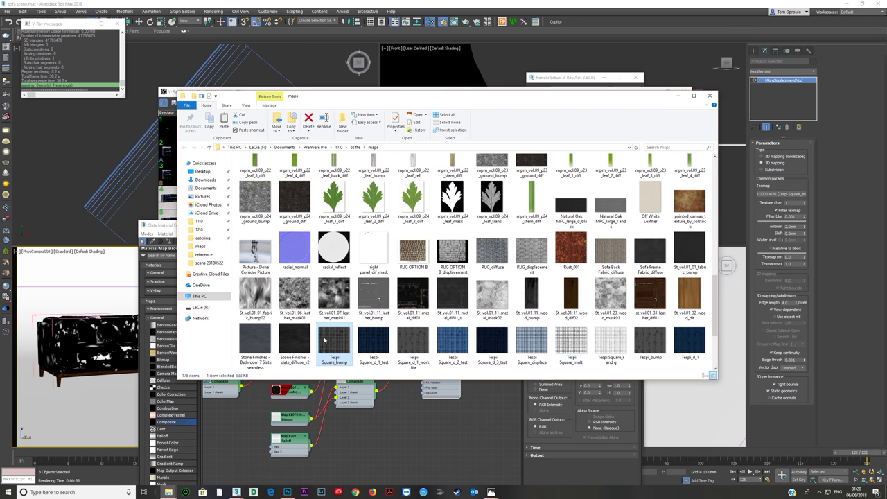
double_click(333, 340)
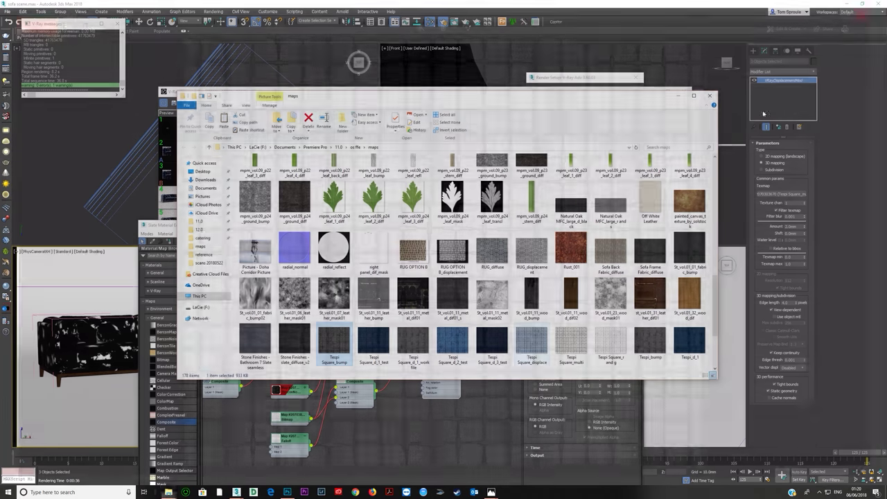
click(878, 6)
Step: Add the Tespi Square_bump image as a new Bitmap beside the Falloff node and connect it to the material's Bump map input
drag(340, 338, 360, 444)
scroll(366, 451, up, 3)
middle_drag(366, 449, 364, 441)
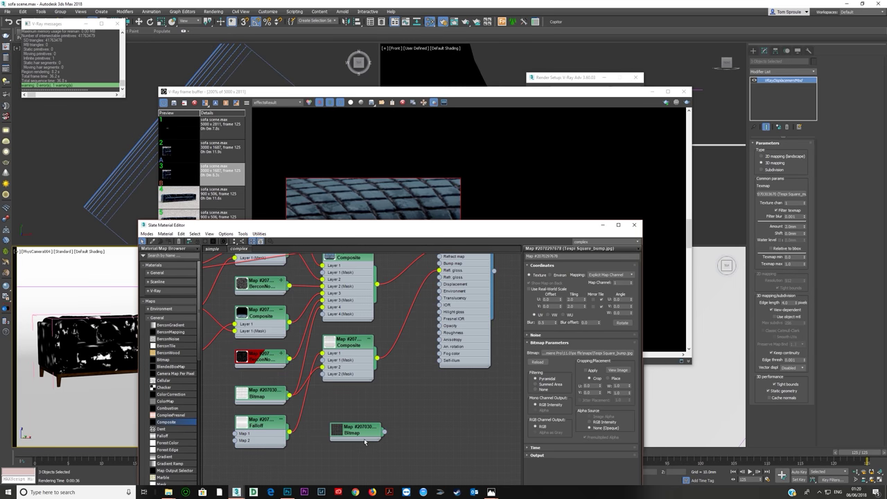
drag(364, 441, 341, 437)
scroll(360, 430, down, 1)
middle_drag(360, 431, 349, 444)
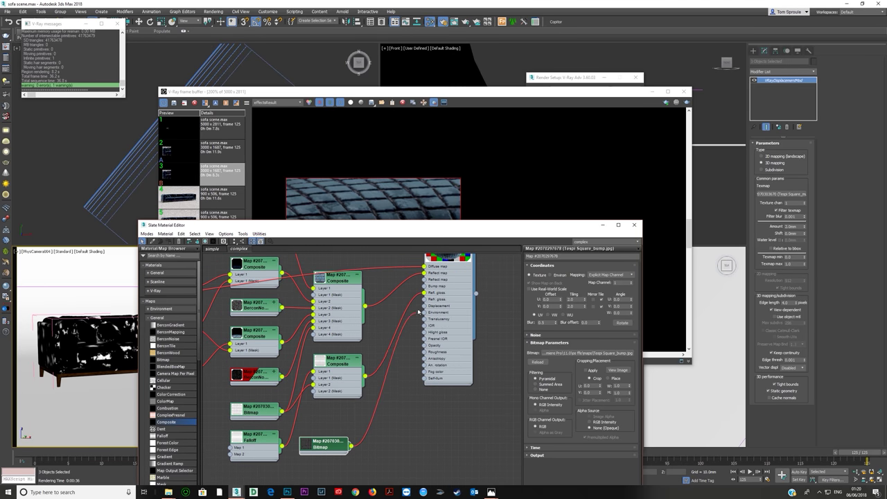
Step: Set the bump amount in the VRayMtl's map settings to 3
click(469, 345)
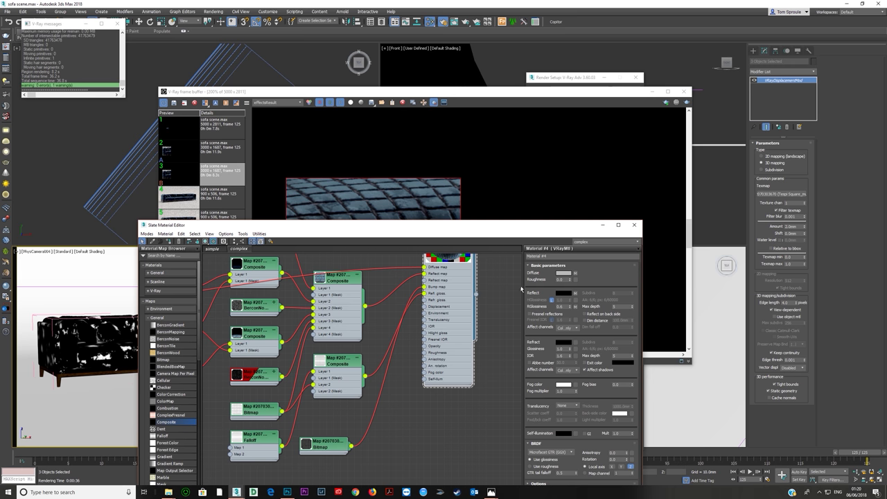
drag(559, 226, 599, 91)
click(577, 356)
scroll(582, 346, down, 3)
click(595, 376)
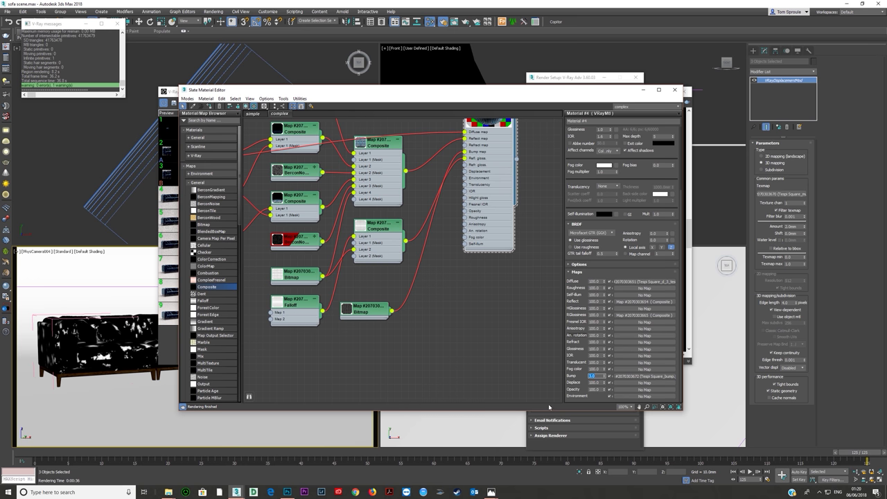
Step: Set the Tespi Square_bump bitmap's U and V tiling to 2 and its blur to 0.01
double_click(368, 311)
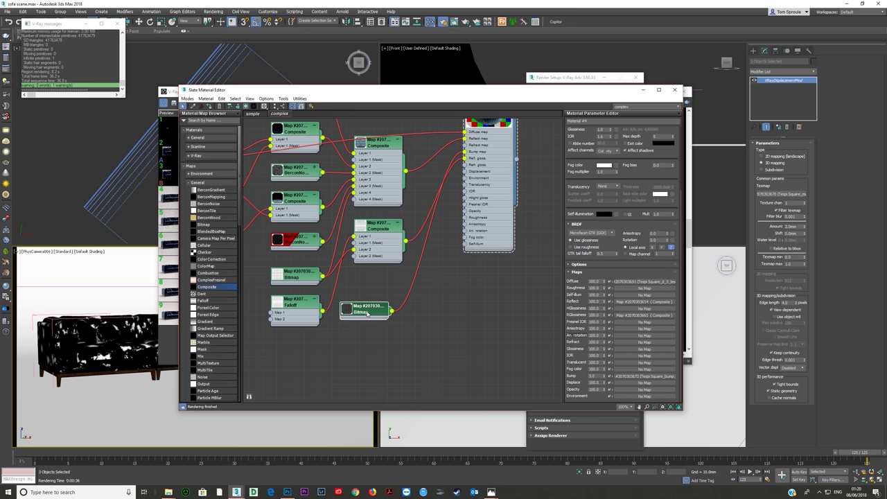
double_click(613, 165)
text(2)
key(Tab)
text(2)
key(Return)
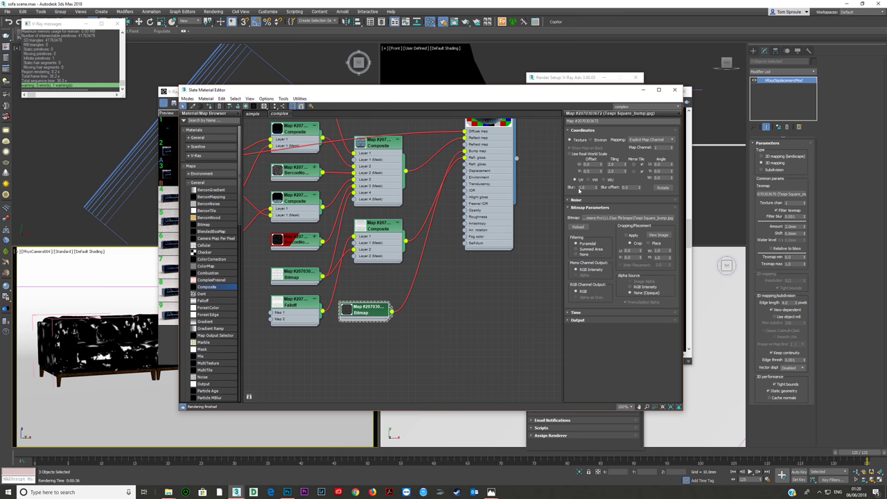
right_click(595, 188)
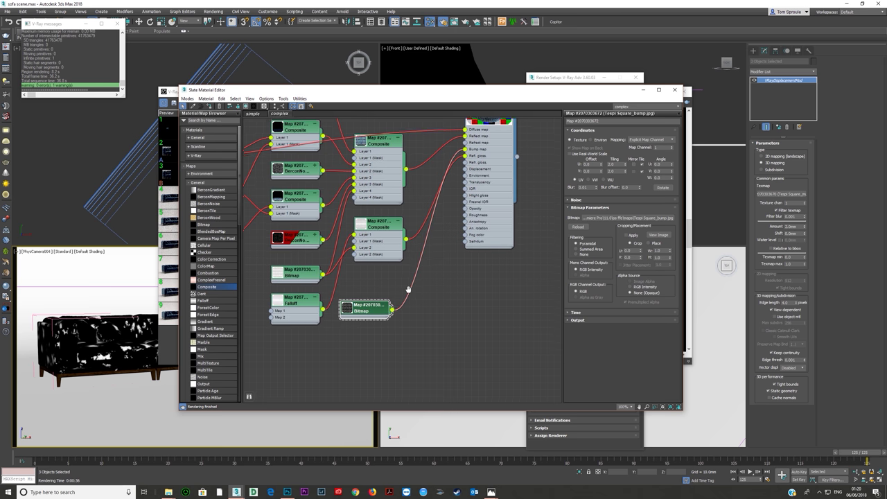
Step: Re-render the cushion region with the bump map and show the RGB color channel in the frame buffer
middle_drag(402, 290, 421, 312)
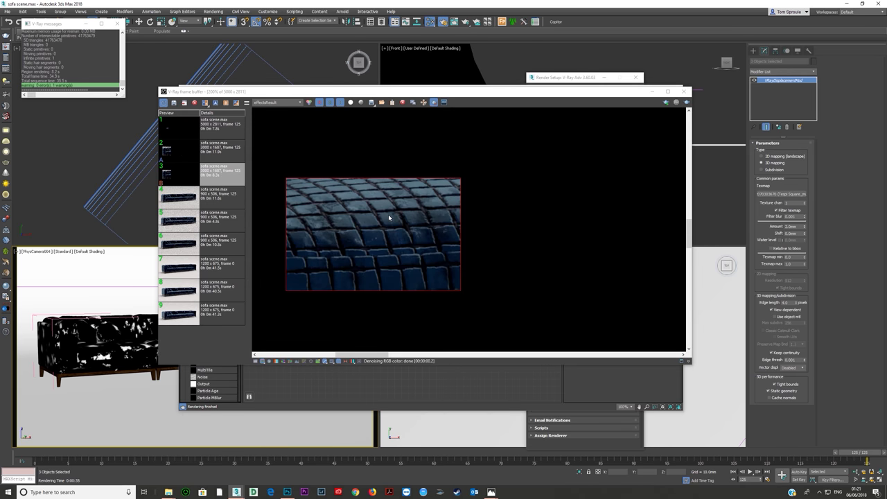
click(280, 102)
click(274, 110)
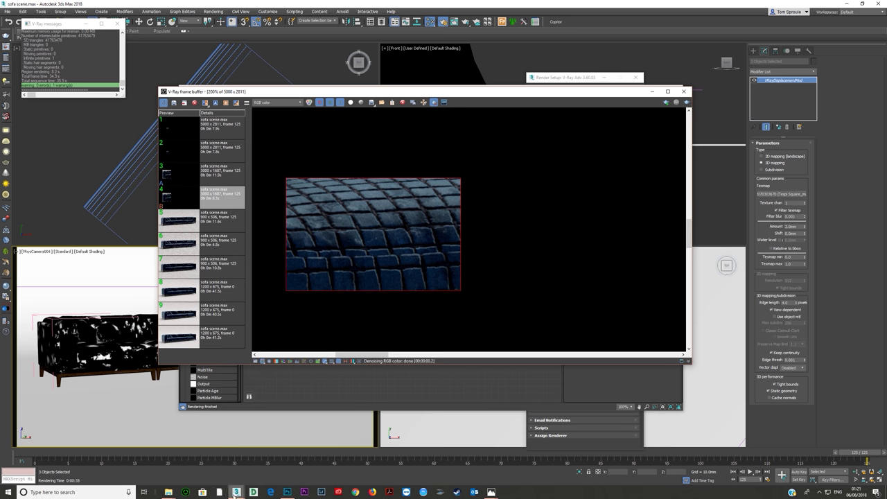
Step: Set the VRayMtl's bump amount to 10
click(520, 389)
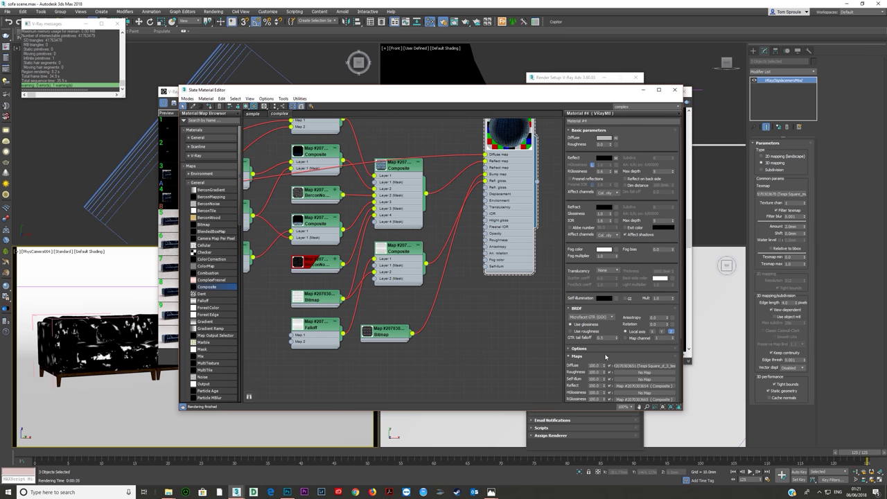
scroll(604, 353, down, 4)
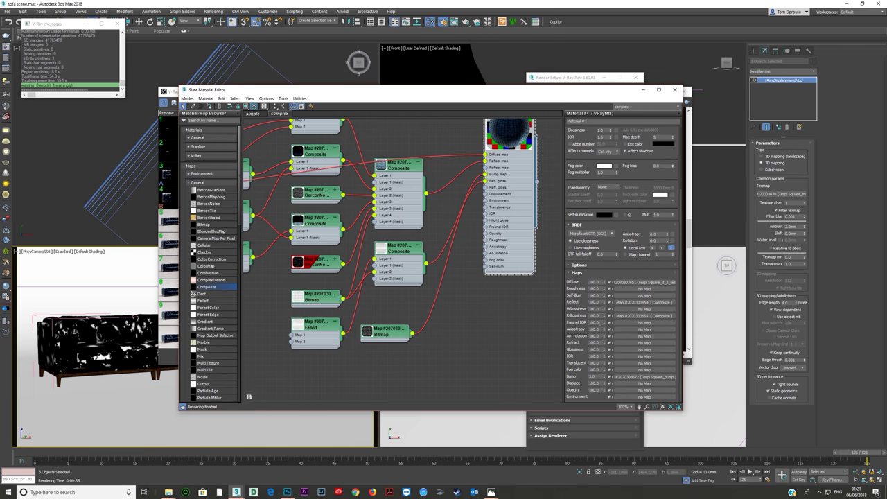
double_click(594, 376)
text(10)
key(Return)
Step: Uncover the frame buffer and render the cushion region again with the stronger bump
drag(475, 93, 533, 257)
click(498, 93)
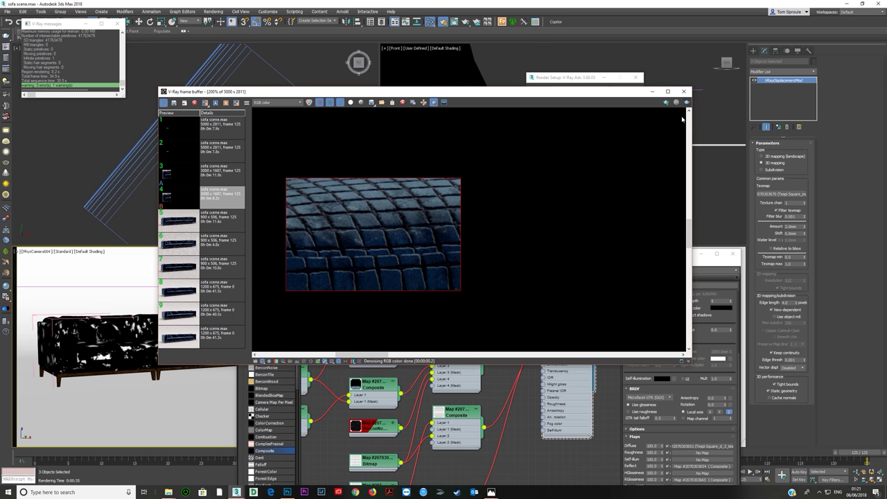
click(686, 103)
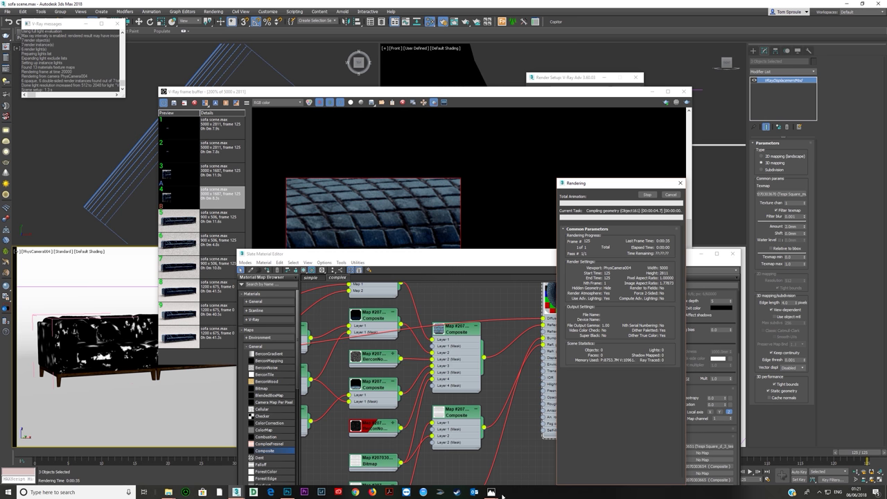
Step: Switch to Photos to look at the velvet cushion reference image, then return to 3ds Max
mouse_move(495, 493)
click(472, 466)
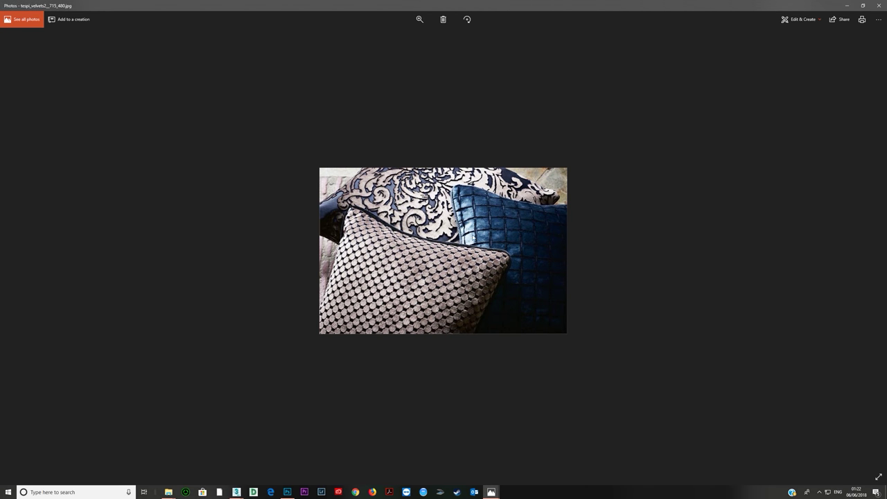
click(846, 6)
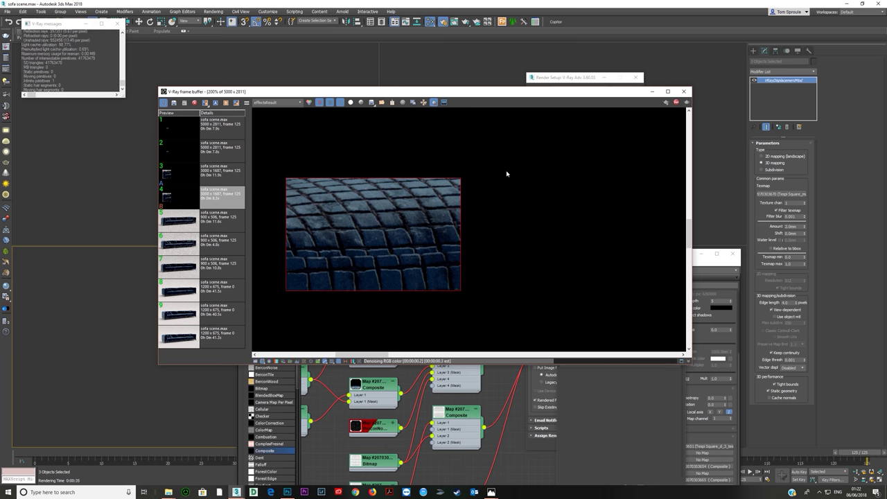
Step: Show the RGB color channel of the cushion region render in the frame buffer
click(460, 444)
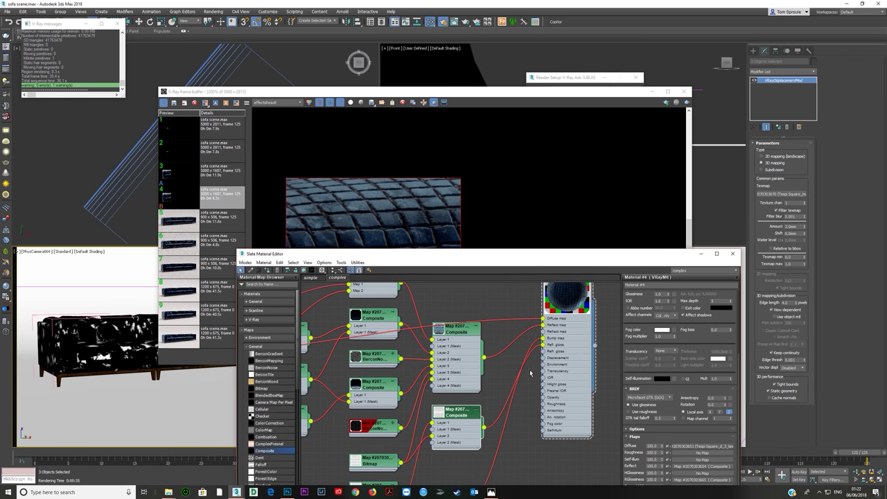
click(275, 102)
click(271, 111)
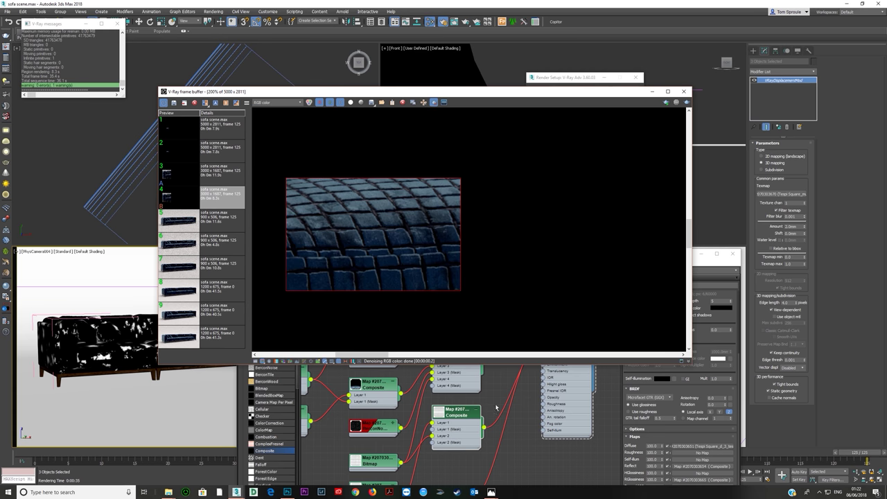
Step: Set the VRayMtl's bump amount to 100
click(571, 417)
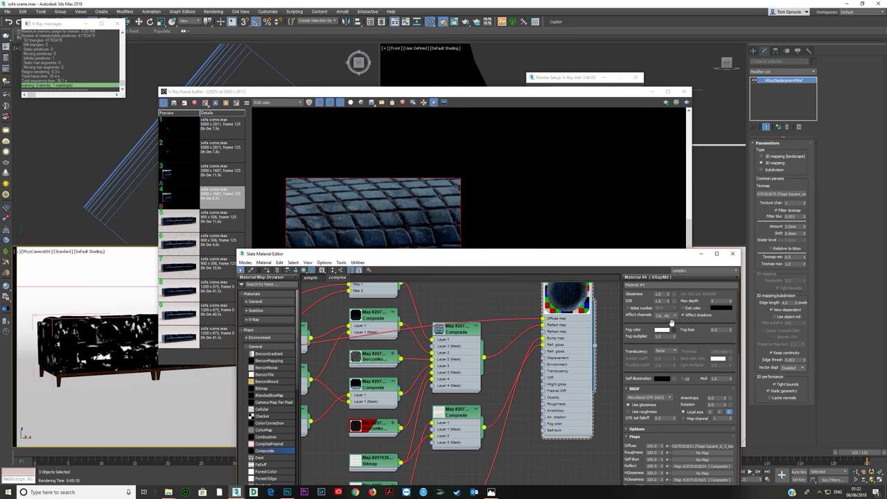
scroll(673, 345, up, 1)
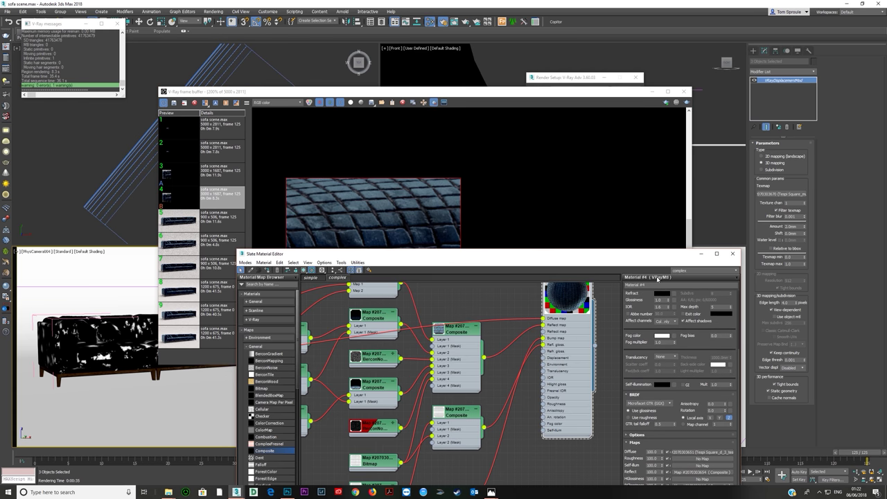
drag(653, 254, 619, 109)
click(617, 403)
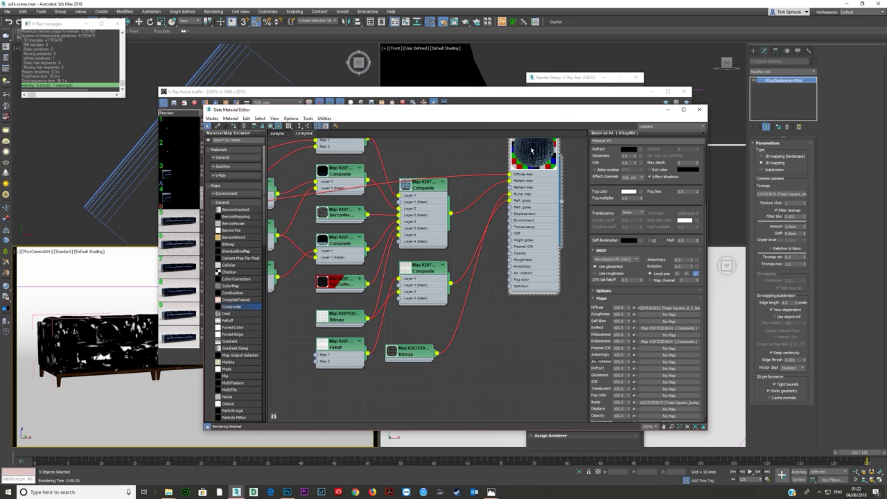
Step: Move the material editor clear of the frame buffer and render the cushion region with the exaggerated bump
middle_drag(531, 149, 530, 251)
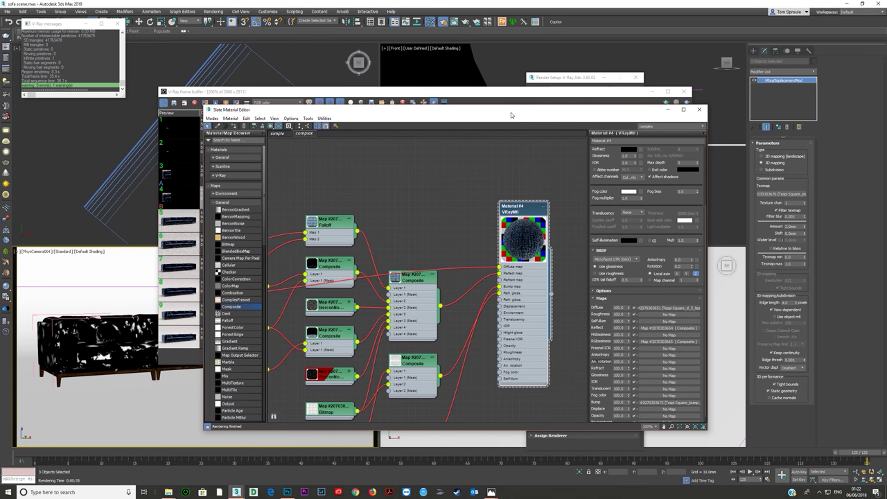
drag(512, 110, 553, 328)
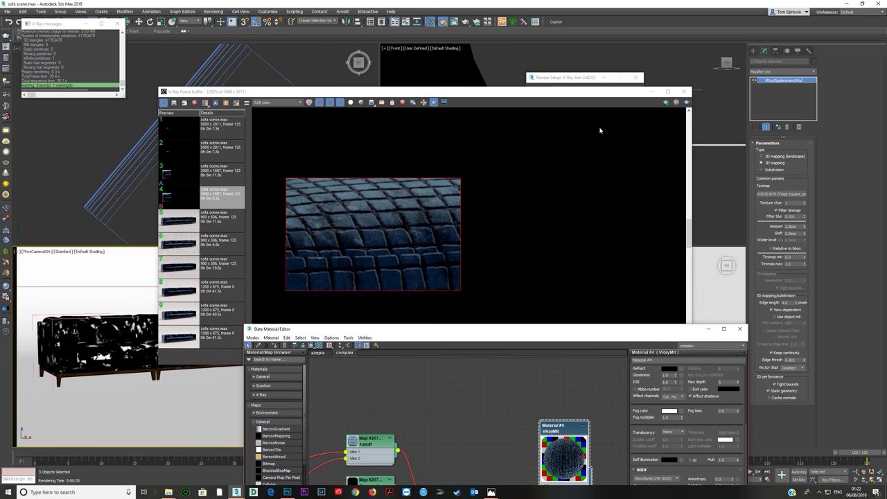
click(686, 102)
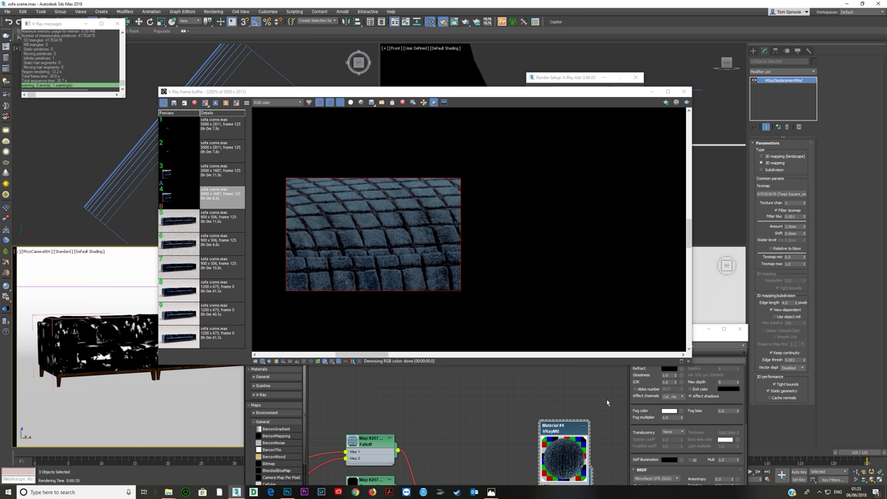
Step: Set the blur of the Tespi Square_bump bitmap to 1.0
click(568, 425)
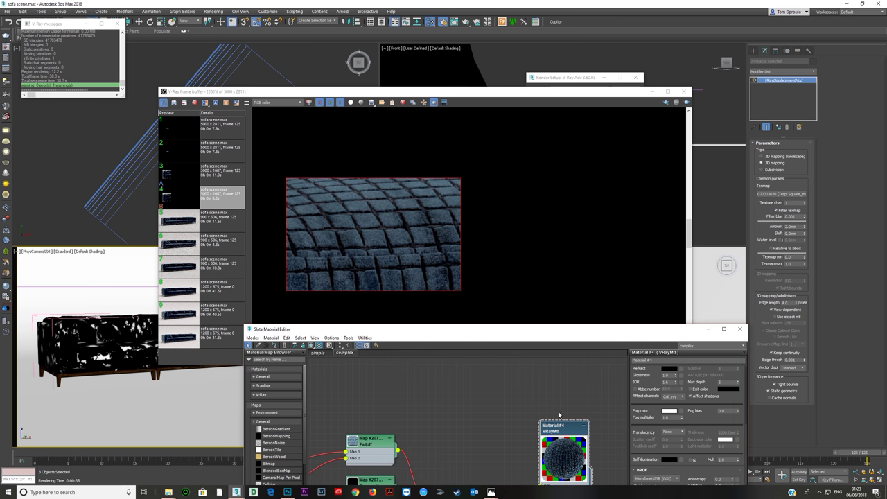
drag(516, 329, 565, 170)
middle_drag(481, 404, 496, 317)
scroll(496, 317, down, 1)
double_click(495, 407)
double_click(699, 268)
text(1)
key(Tab)
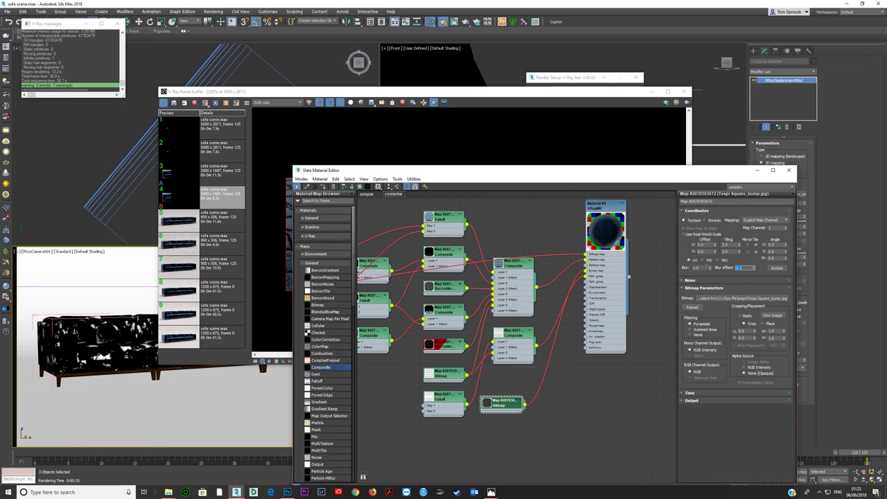
Step: Set the VRayMtl's bump amount to 20
drag(601, 169, 511, 140)
double_click(514, 175)
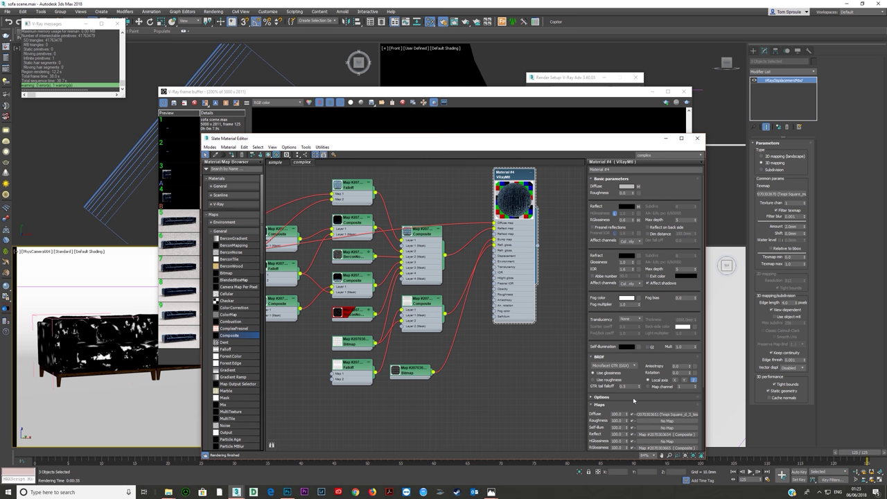
scroll(632, 402, down, 4)
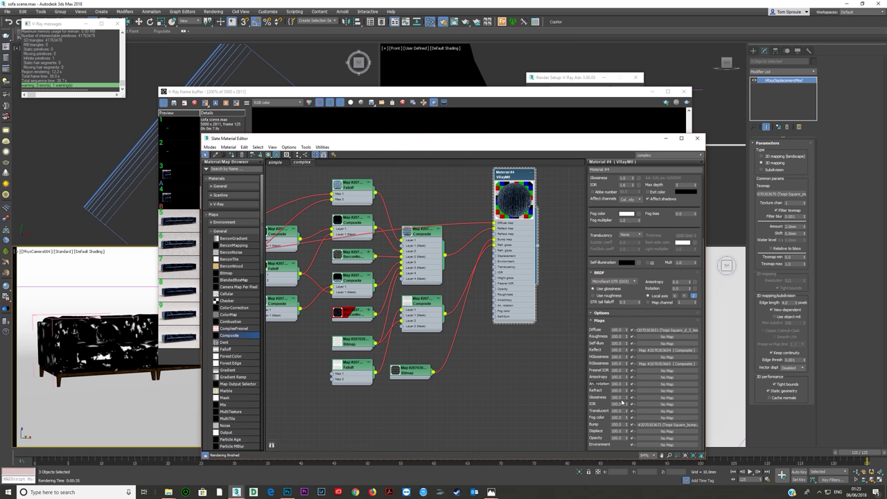
drag(621, 424, 574, 432)
text(20)
key(Return)
Step: Render the cushion region again with the reduced bump and show the RGB color channel
click(538, 93)
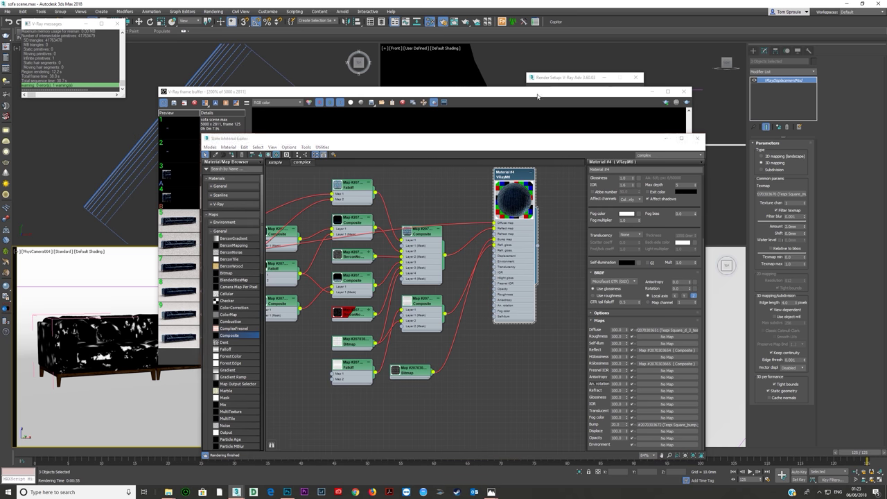
click(684, 102)
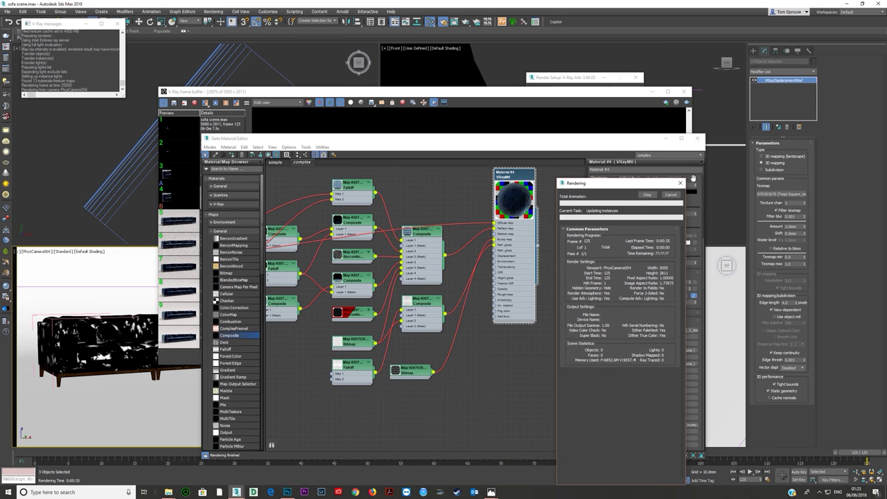
click(586, 111)
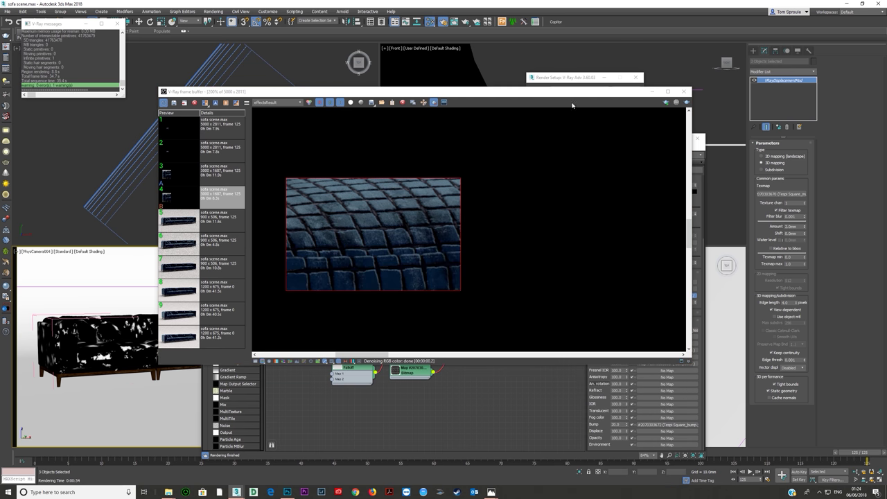
click(278, 102)
click(270, 108)
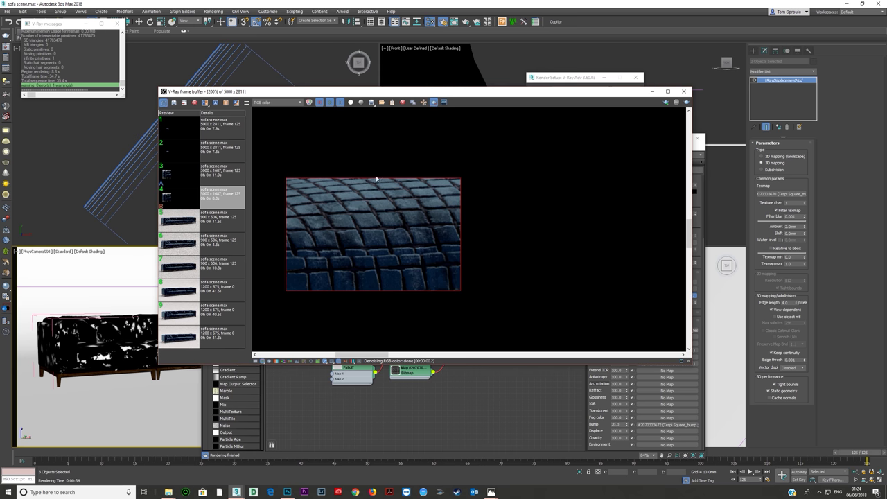
Step: Close the frame buffer and view the Tespi Square_bump bitmap's source image
click(684, 90)
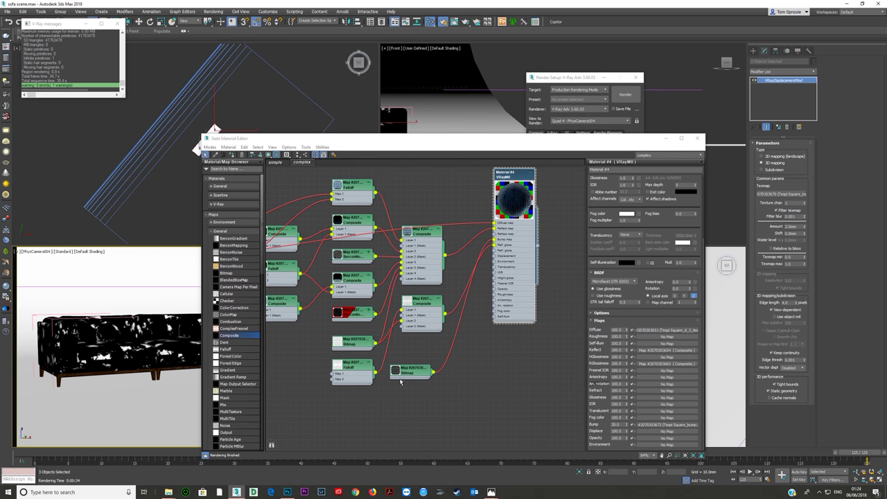
click(518, 289)
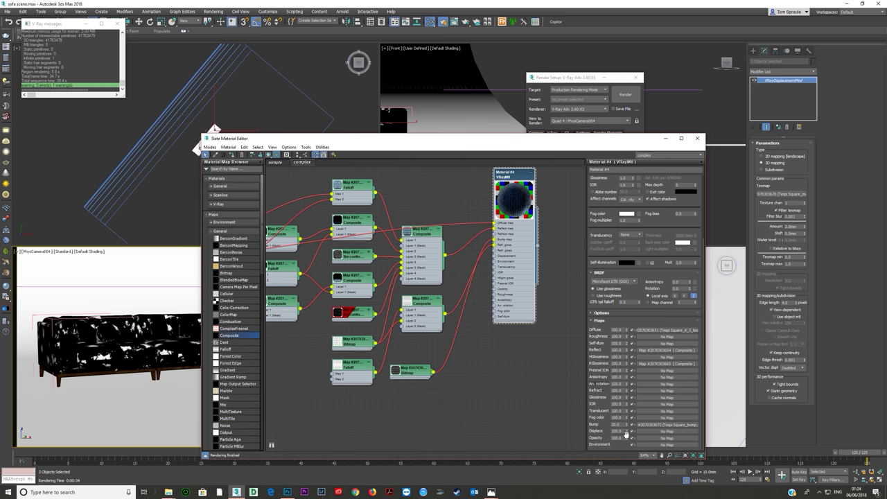
drag(622, 426, 541, 425)
drag(425, 367, 429, 350)
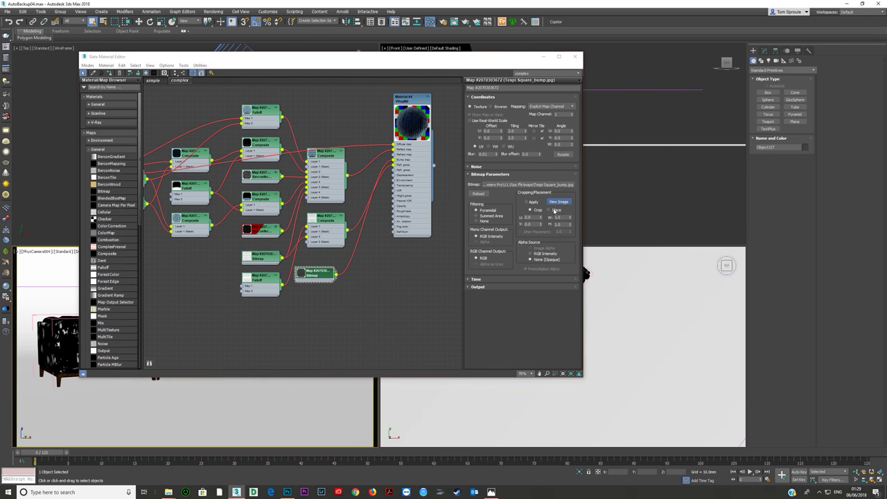
click(558, 201)
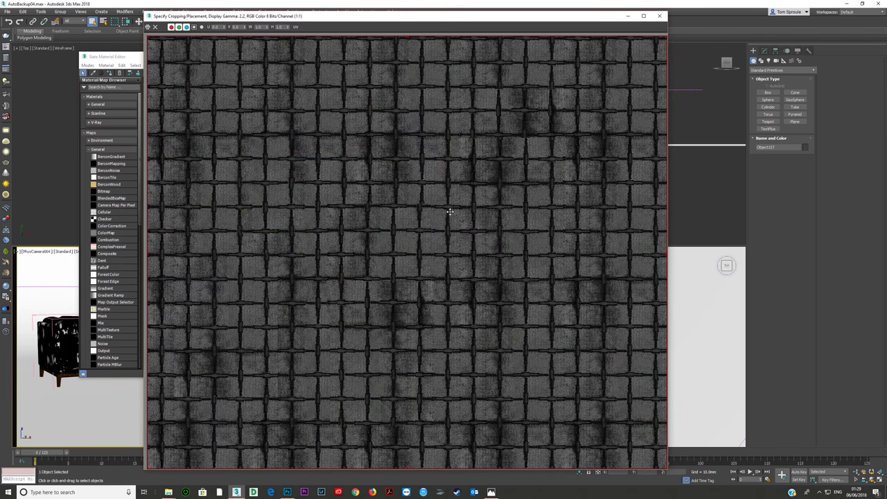
click(658, 16)
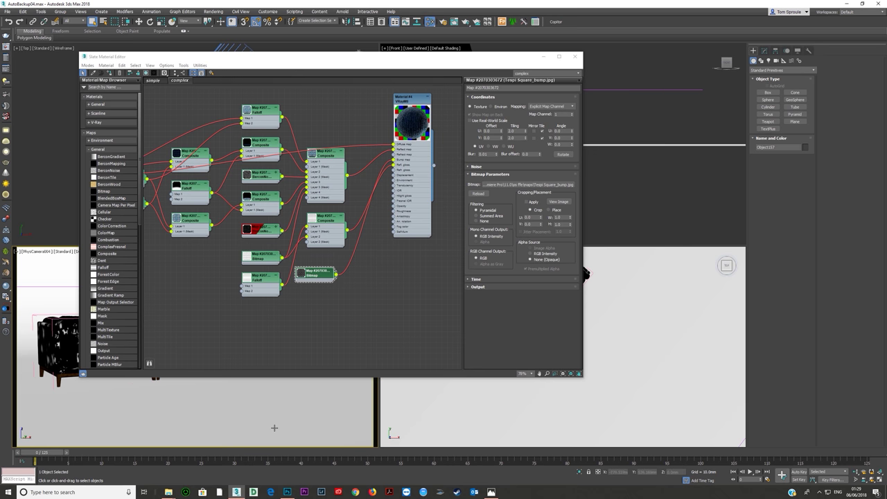
Step: Add Wrinkles tileable3.jpg from the maps folder to the complex material view as a bitmap and open its parameters
mouse_move(172, 491)
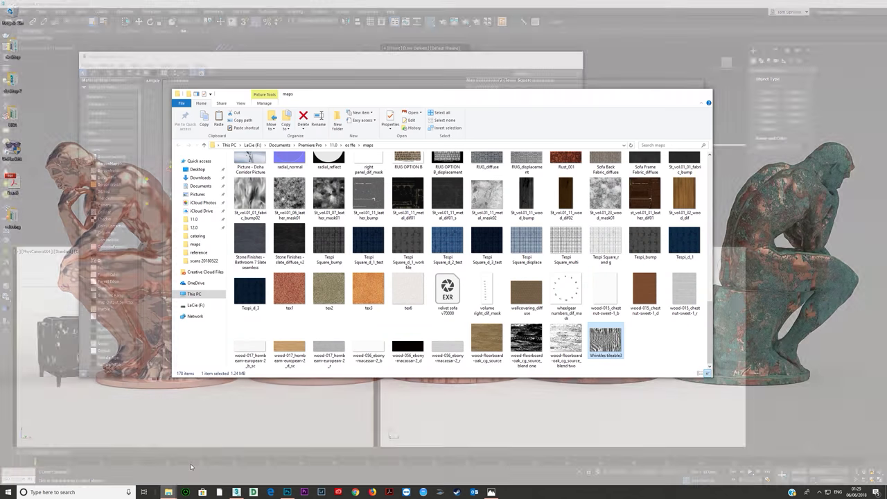
click(191, 467)
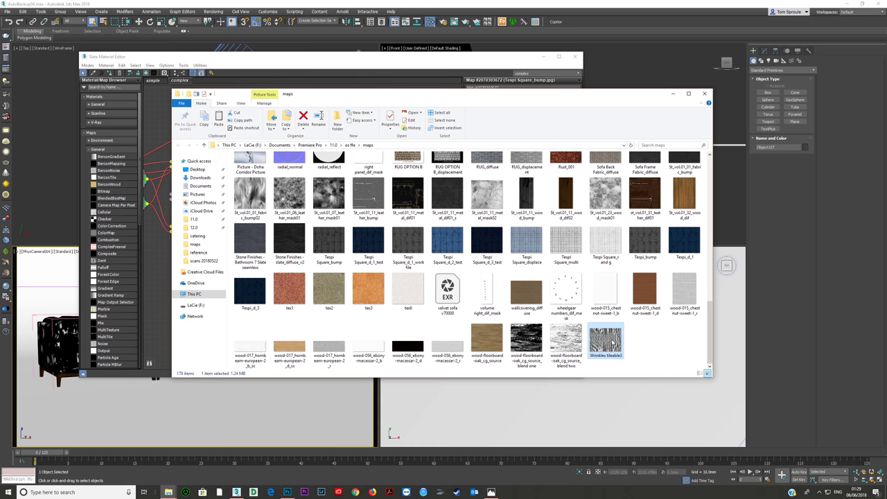
drag(161, 296, 161, 296)
click(164, 313)
double_click(162, 296)
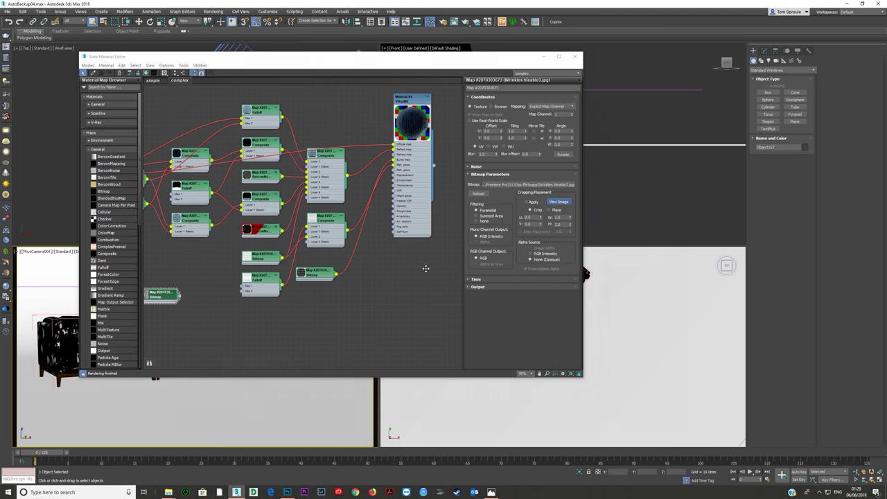
Step: Preview the wrinkles image and place its bitmap node beneath the Tespi Square_bump node
click(558, 202)
click(694, 16)
drag(173, 299, 336, 302)
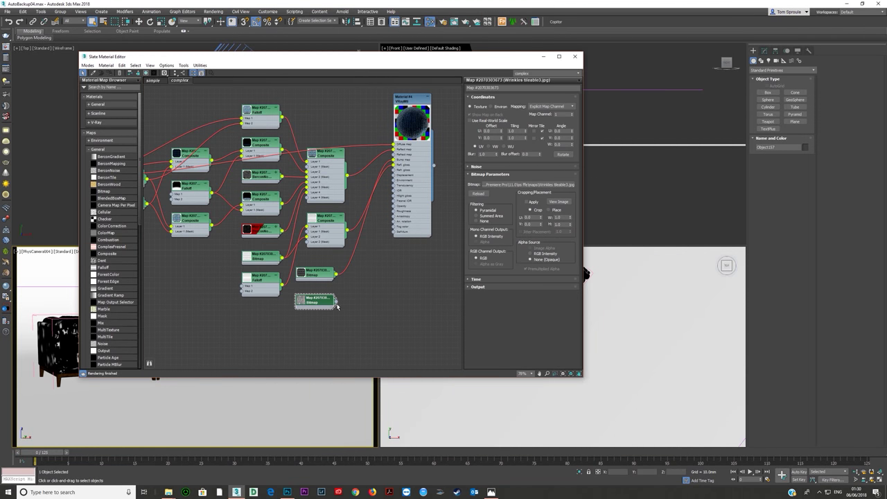
Step: Insert a Mix map into the material's bump connection, with the Tespi Square_bump bitmap feeding Color 1
click(302, 271)
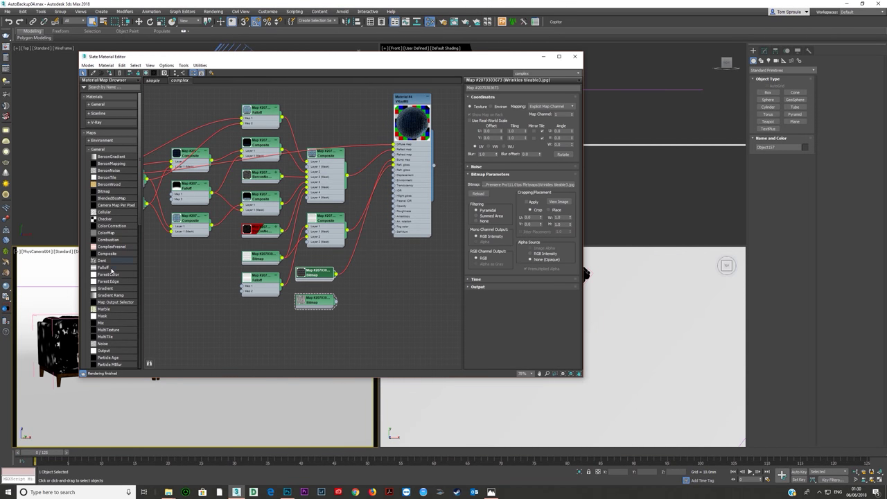
drag(101, 323, 289, 322)
click(359, 270)
drag(304, 277, 313, 337)
click(292, 324)
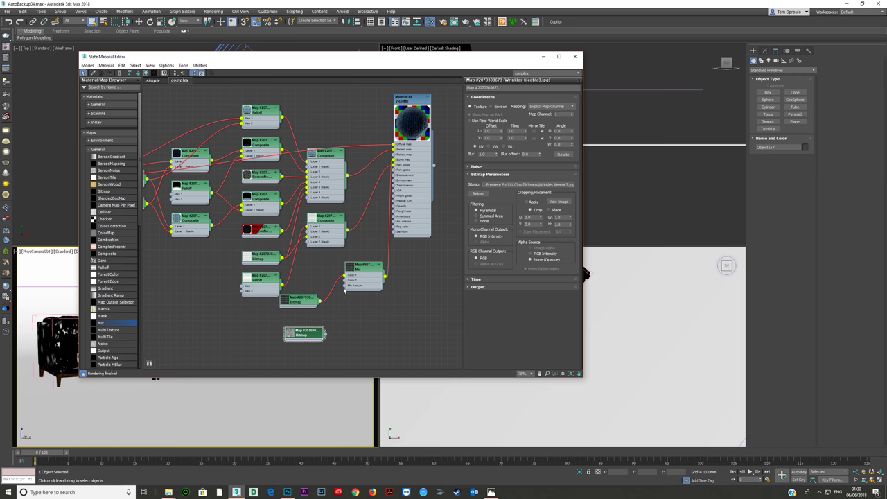
Step: Connect the wrinkles bitmap to Color 2 of the Mix map and enlarge the Mix node's preview
drag(361, 269, 367, 301)
drag(327, 336, 350, 313)
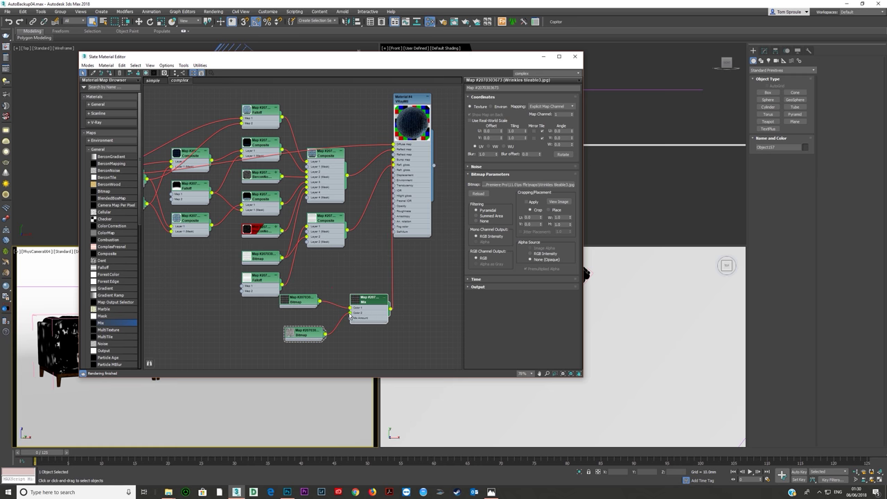
double_click(355, 299)
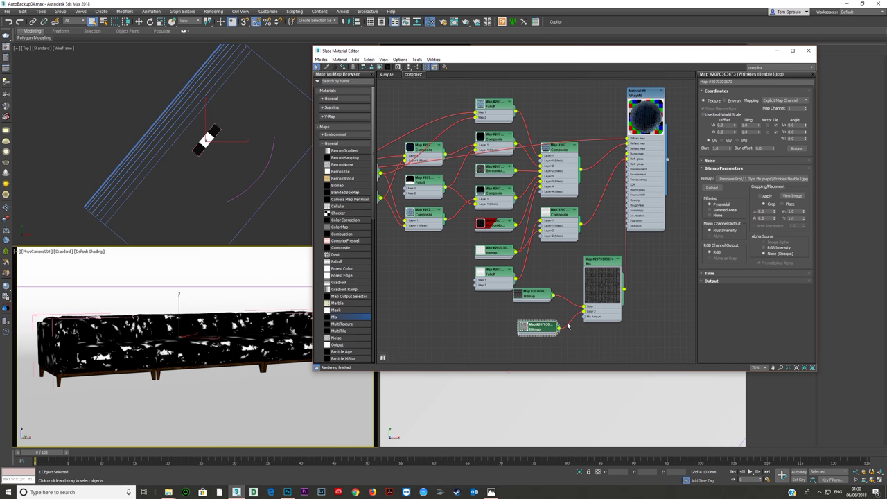
Step: Show the wrinkles bitmap on the sofa in the viewport and set its U and V tiling to 0.5
click(380, 67)
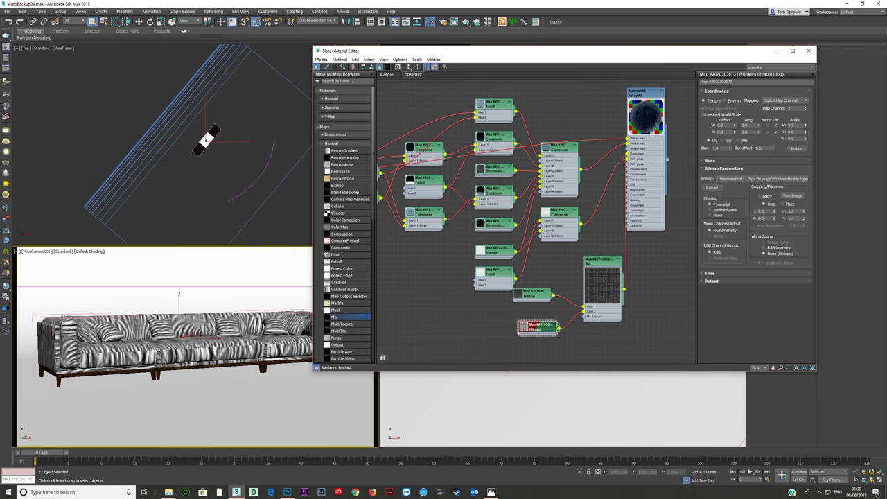
double_click(751, 125)
text(0.5)
key(Return)
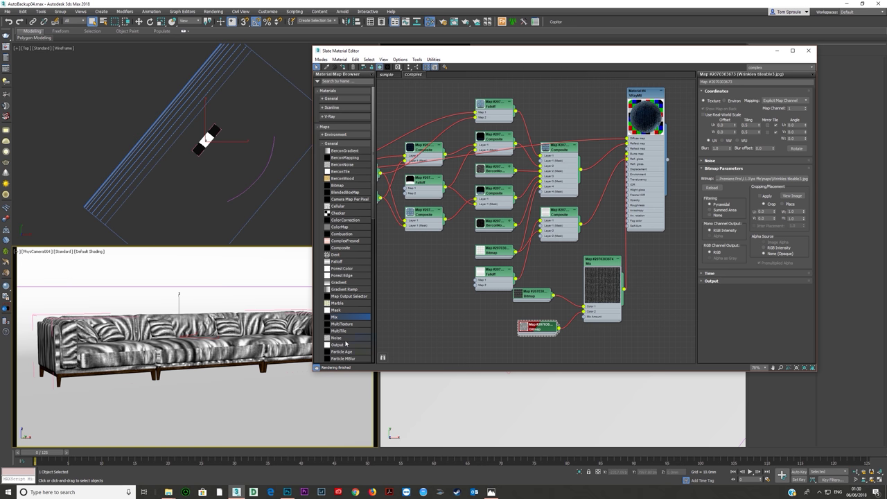
drag(539, 331, 528, 329)
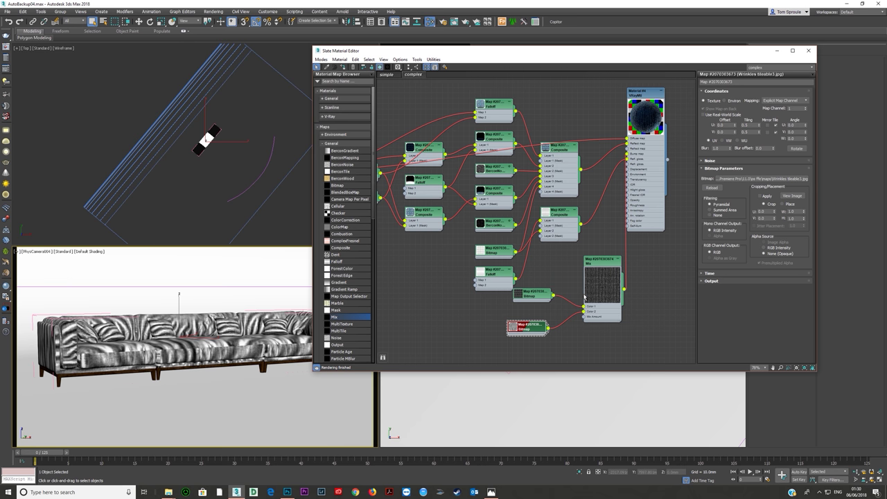
middle_drag(582, 302, 512, 297)
scroll(531, 285, up, 3)
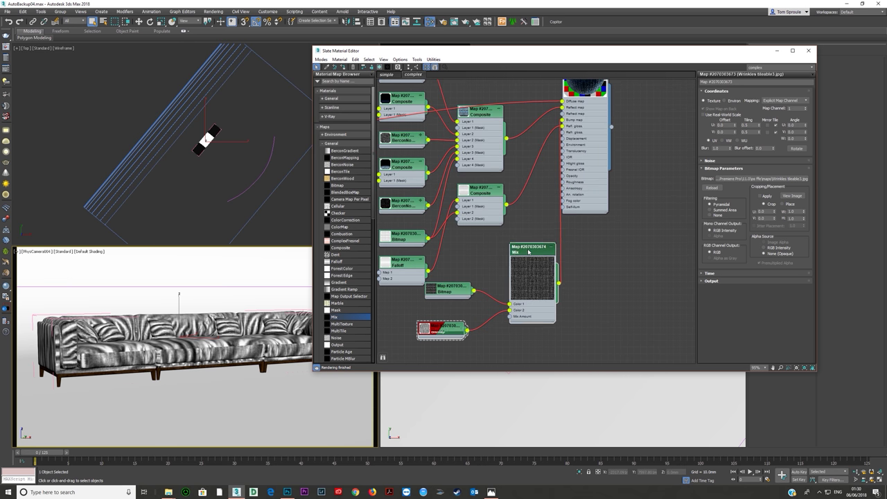
Step: Open the Mix map's parameters and set its Mix Amount to 55
scroll(515, 318, down, 2)
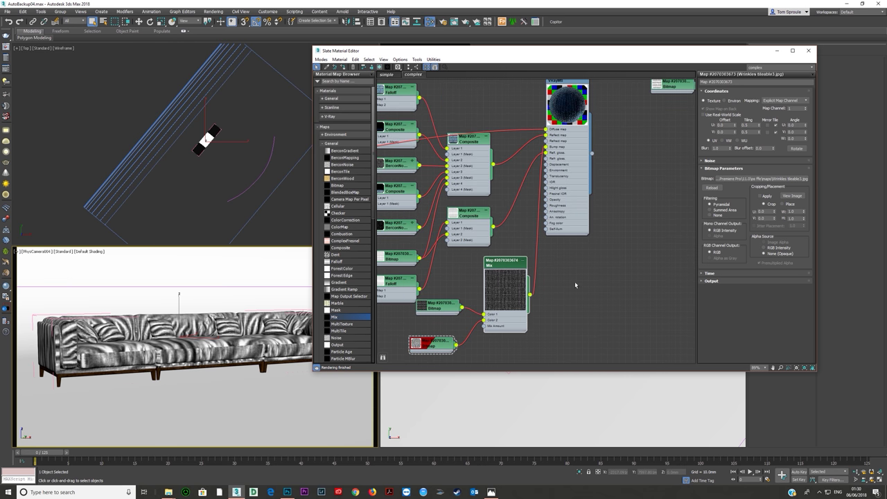
double_click(495, 325)
drag(750, 128, 767, 372)
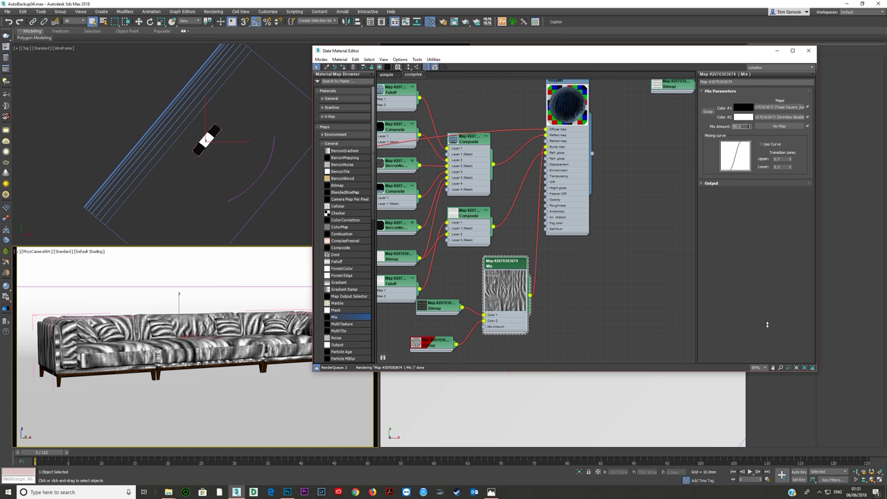
drag(748, 127, 748, 250)
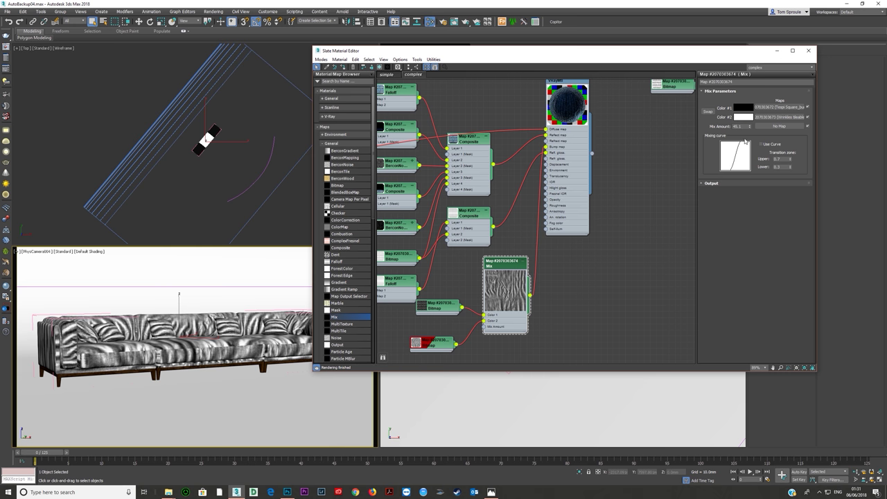
drag(744, 126, 701, 156)
text(55)
key(Return)
Step: Enable the Mix map's mixing curve, raise the upper transition zone to 1.0 and adjust the lower transition zone
click(762, 144)
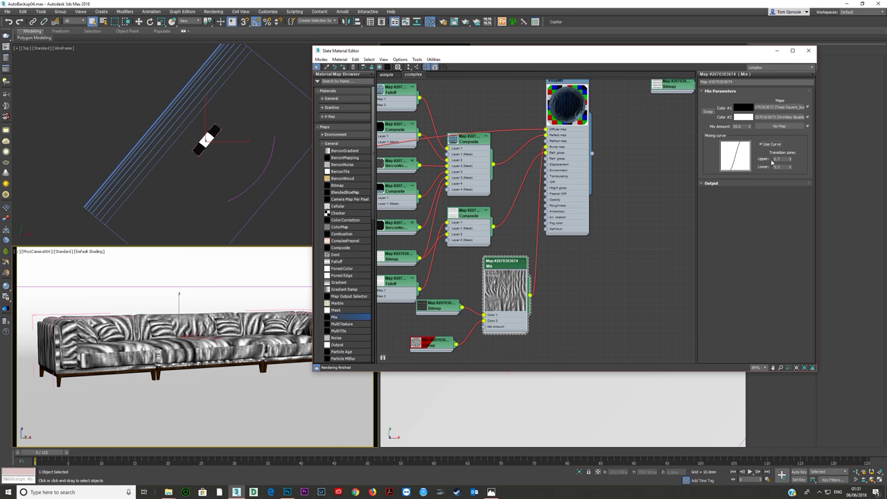
drag(790, 158, 793, 135)
mouse_move(790, 168)
mouse_down()
mouse_move(790, 158)
mouse_move(790, 172)
mouse_up()
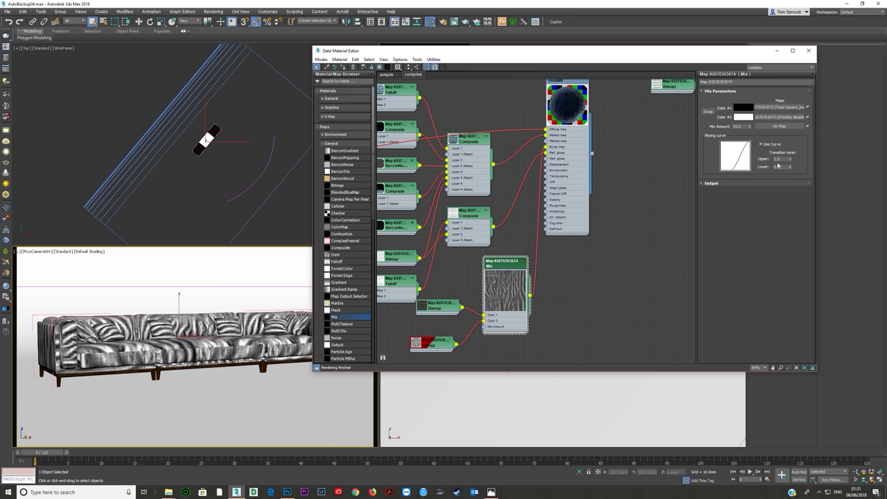
drag(790, 168, 791, 160)
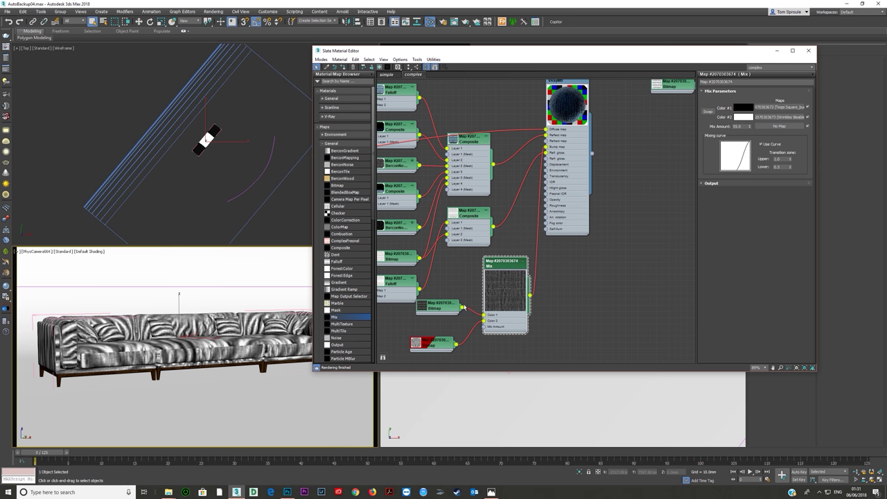
Step: Examine how the weave and wrinkles blend in an enlarged preview window of the Mix map
double_click(420, 306)
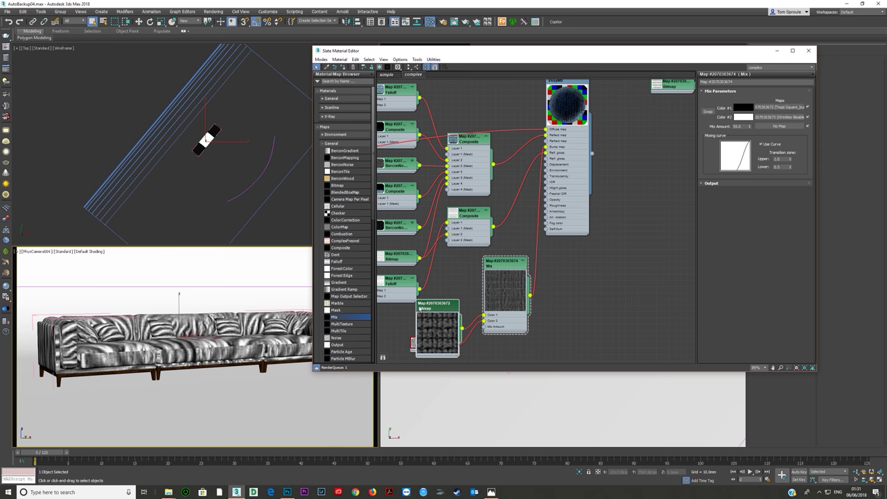
double_click(445, 334)
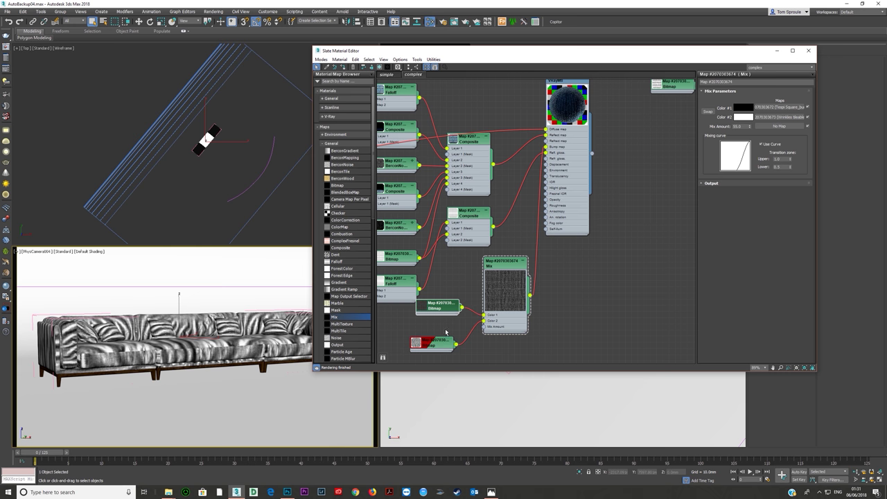
right_click(513, 296)
click(543, 323)
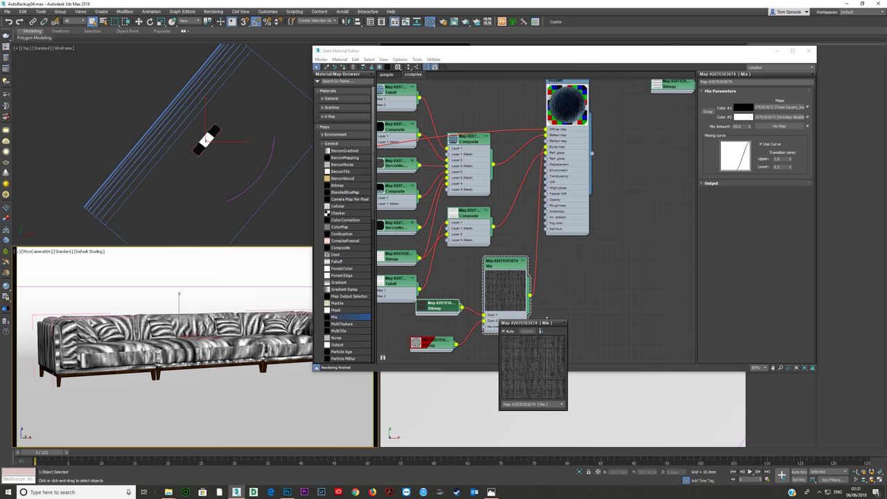
drag(567, 342, 736, 342)
drag(647, 324, 583, 133)
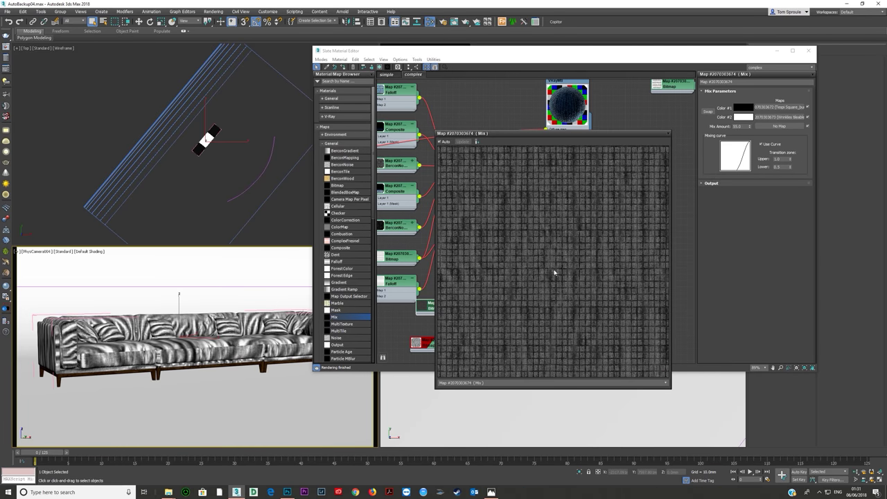
drag(605, 135, 633, 96)
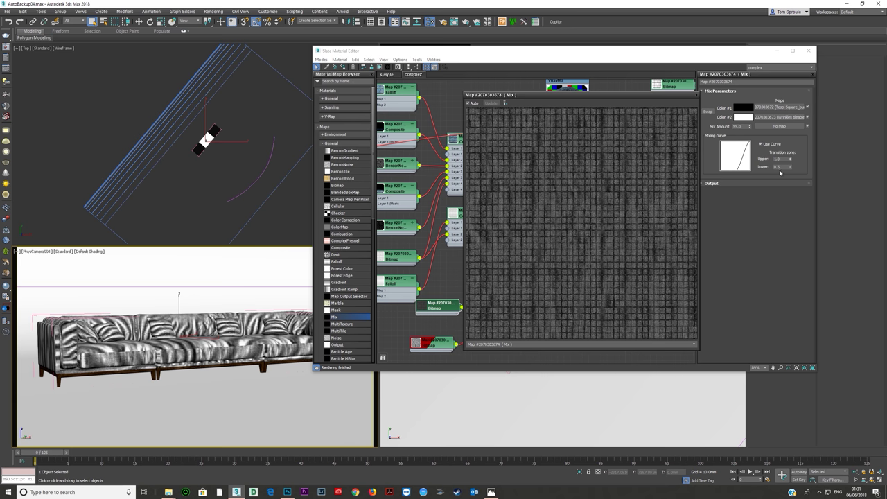
Step: Set the Mix curve's lower transition zone to 0.5 while comparing the blend, and close the Mix preview window
mouse_move(789, 168)
mouse_down()
mouse_move(792, 178)
mouse_move(791, 167)
mouse_up()
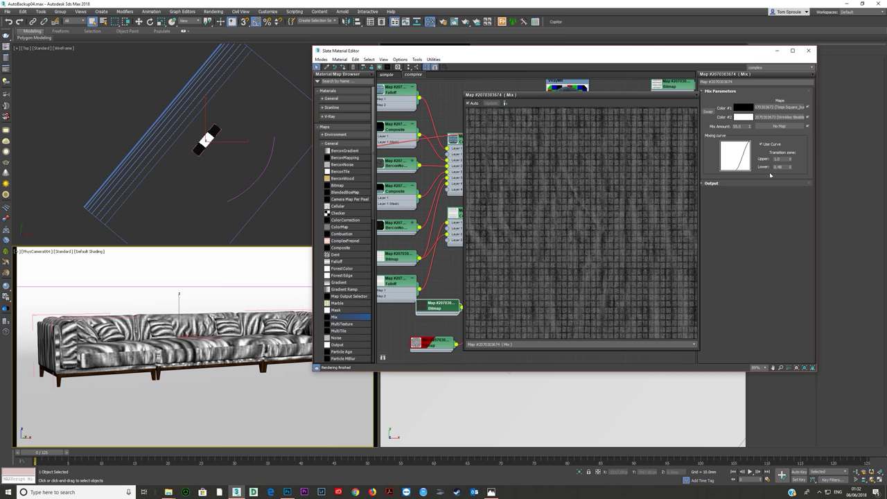
drag(777, 167, 808, 173)
text(0.5)
key(Return)
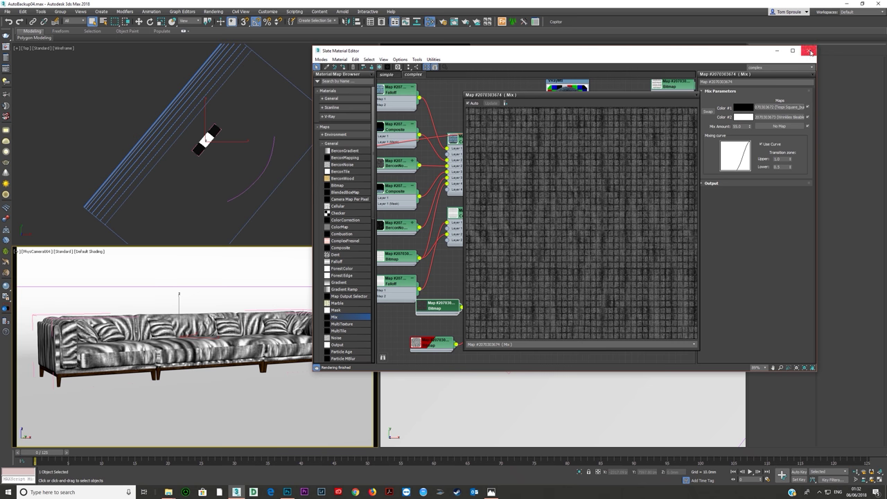
click(696, 96)
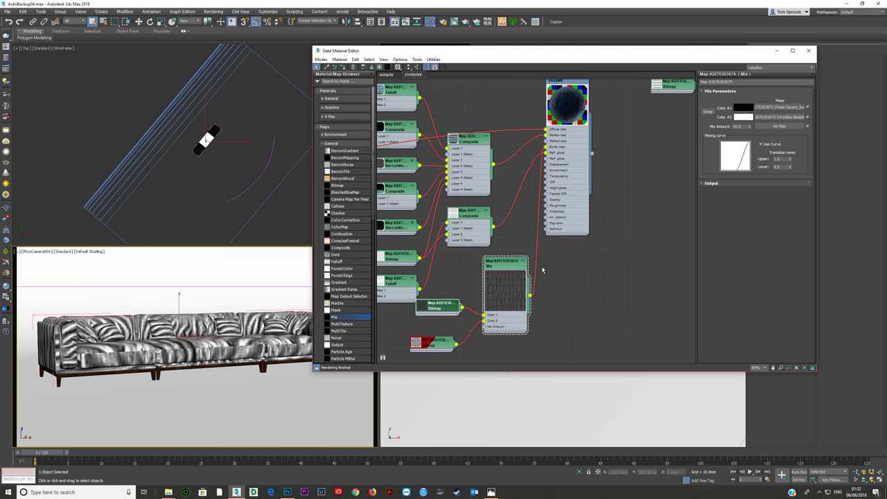
Step: Collapse the Mix node's preview and spread the two bitmap nodes tidily above and below its inputs
double_click(496, 294)
drag(449, 308, 444, 277)
drag(434, 343, 427, 281)
drag(499, 281, 487, 306)
drag(429, 282, 433, 332)
Step: Set the wrinkles bitmap's blur to 0.1
double_click(433, 332)
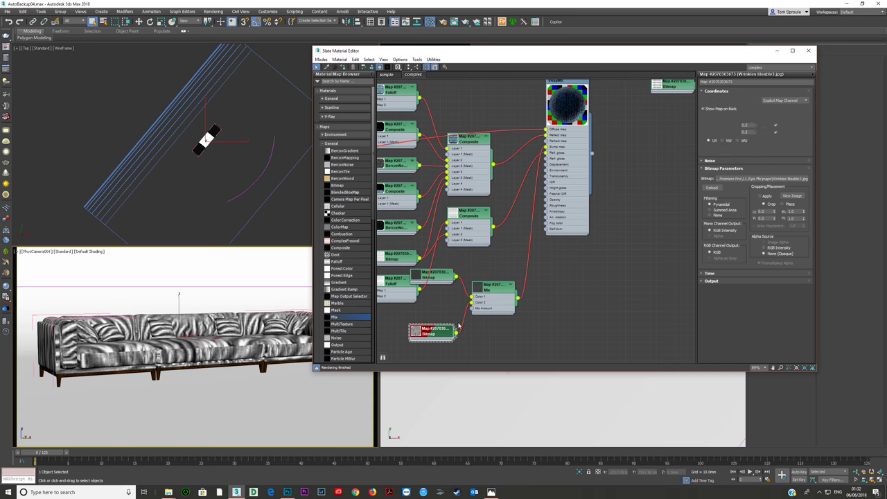
text(.1)
key(Tab)
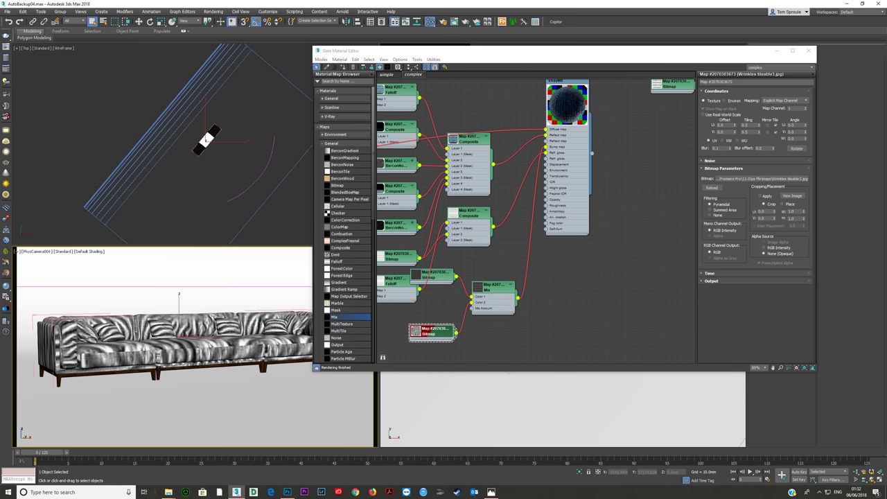
Step: Render the sofa region to inspect the mixed bump up close, and turn off region rendering
key(shift+q)
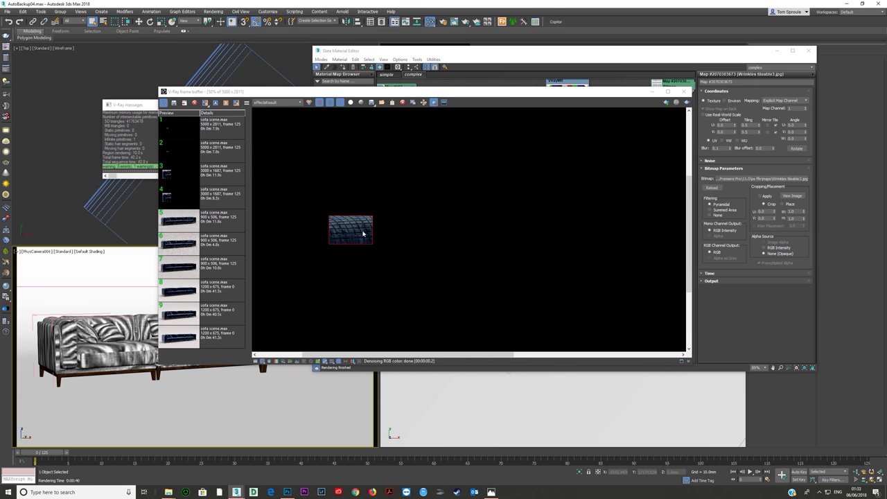
scroll(352, 233, up, 4)
scroll(413, 240, down, 2)
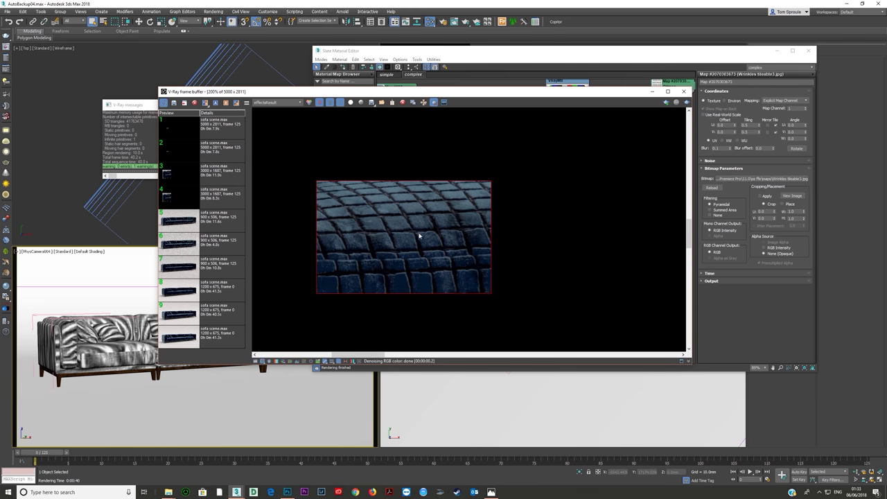
click(432, 102)
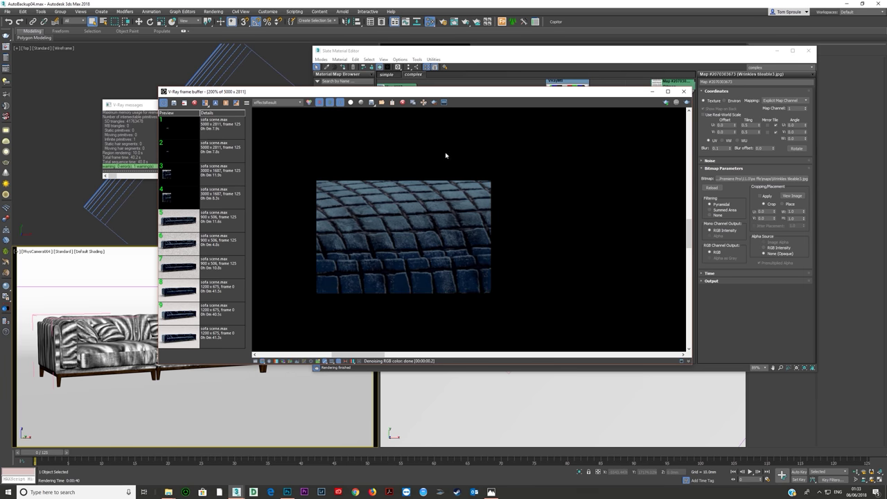
click(683, 92)
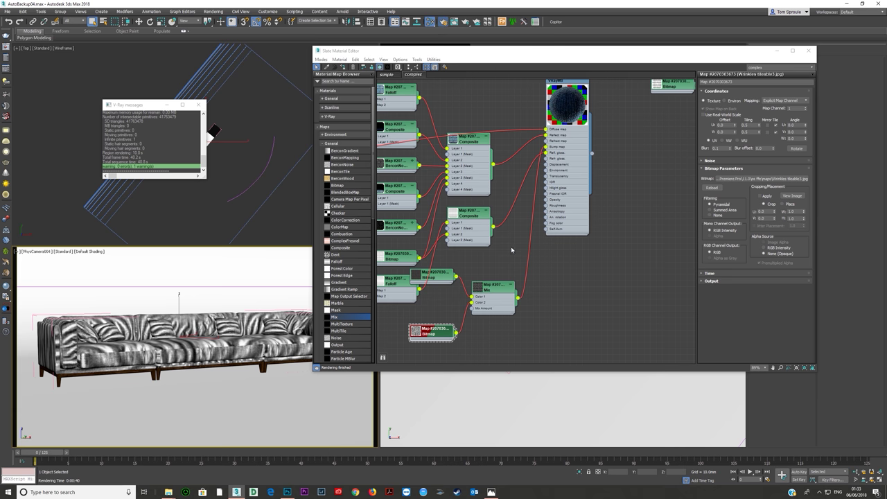
Step: Set the render output width to 3000 and move Render Setup clear of the node view
key(F10)
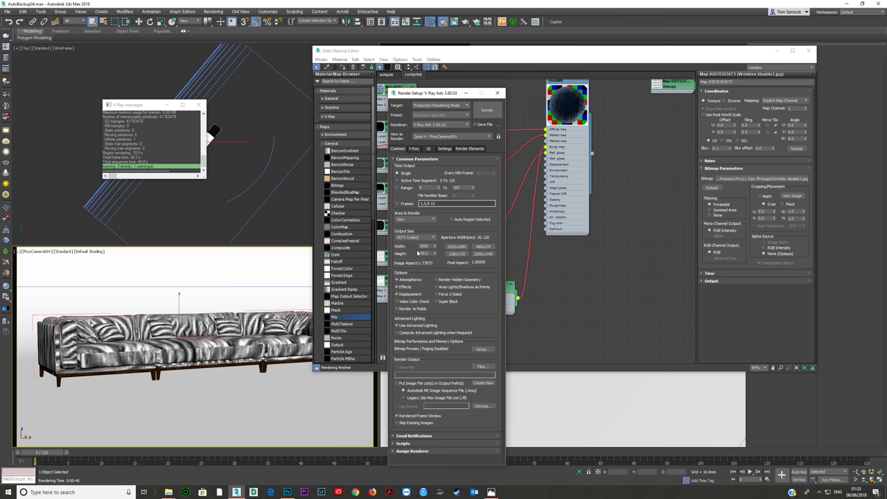
double_click(428, 246)
text(3000)
key(Tab)
drag(447, 93, 298, 58)
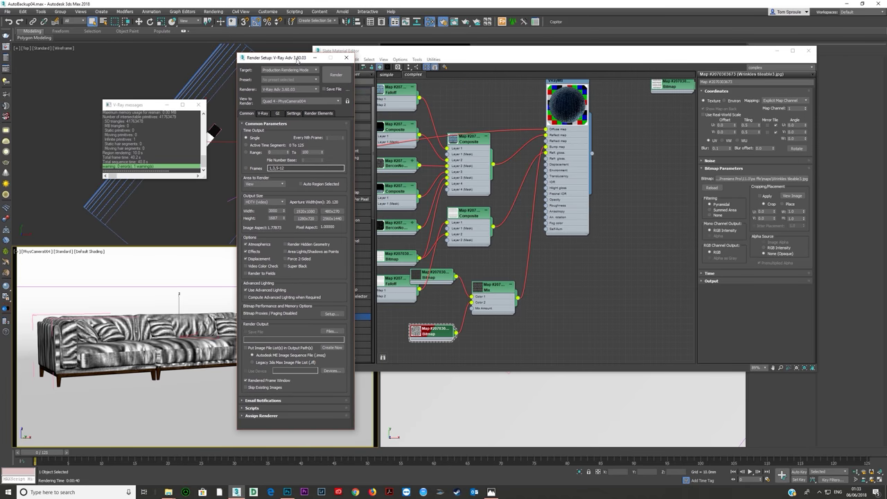
Step: Duplicate the complex VRayMtl above the original and disconnect every map except diffuse from the copy
drag(475, 60, 510, 82)
scroll(528, 222, down, 5)
middle_drag(529, 222, 468, 249)
scroll(516, 224, up, 4)
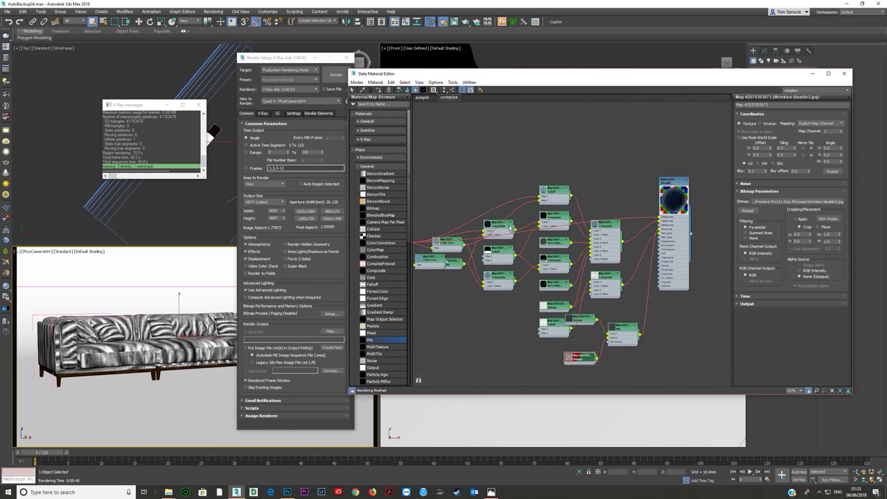
scroll(505, 222, down, 2)
shift+drag(615, 248, 611, 178)
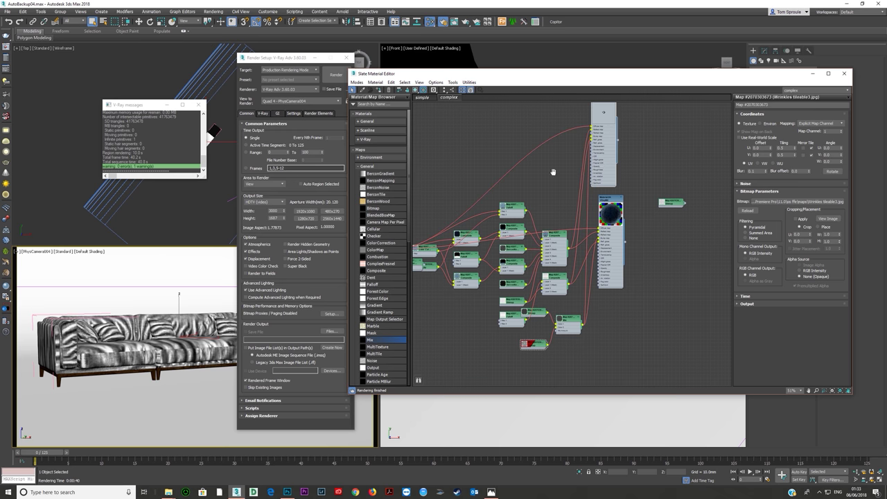
scroll(612, 179, up, 5)
drag(623, 204, 603, 203)
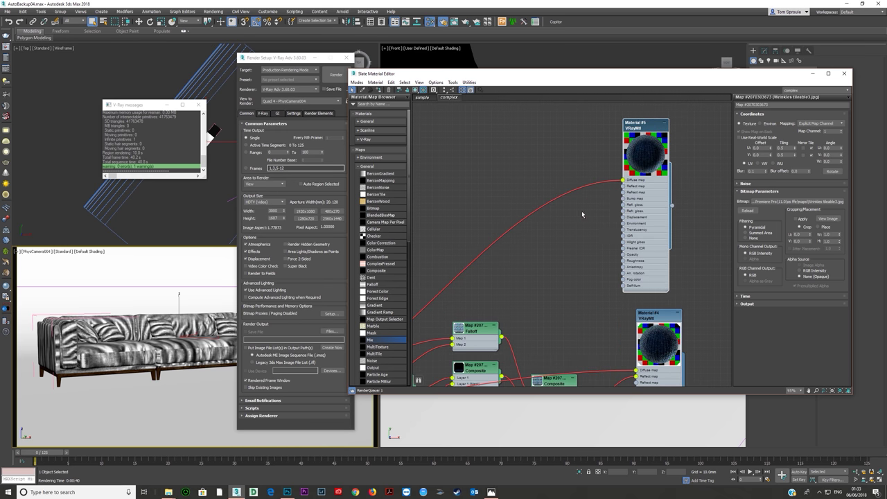
Step: Clone the diffuse Falloff node above the network and connect it to the duplicate material's diffuse map
scroll(581, 211, down, 3)
shift+drag(544, 276, 536, 150)
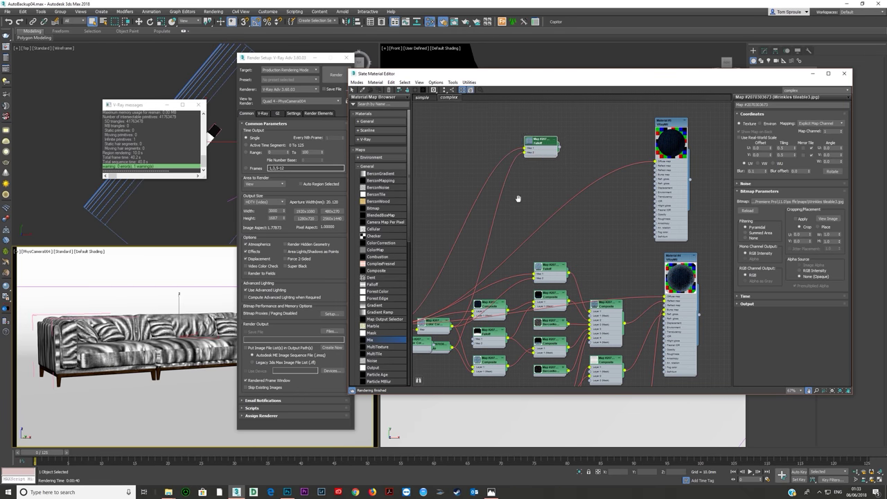
middle_drag(518, 198, 620, 212)
mouse_move(485, 335)
mouse_down()
mouse_move(494, 161)
mouse_move(506, 142)
mouse_up()
mouse_move(562, 170)
middle_down()
mouse_move(496, 180)
mouse_move(416, 237)
middle_up()
scroll(504, 234, up, 1)
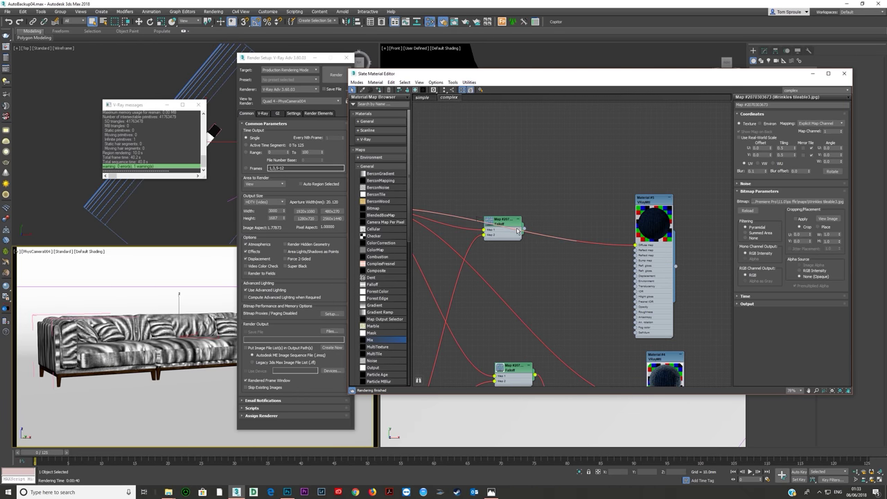
drag(505, 234, 635, 244)
Step: Clone the diffuse bitmap and Color Correction nodes and wire them into Map 1 and Map 2 of the duplicate Falloff
middle_drag(548, 219, 630, 228)
middle_drag(481, 209, 520, 200)
click(465, 207)
drag(465, 207, 472, 203)
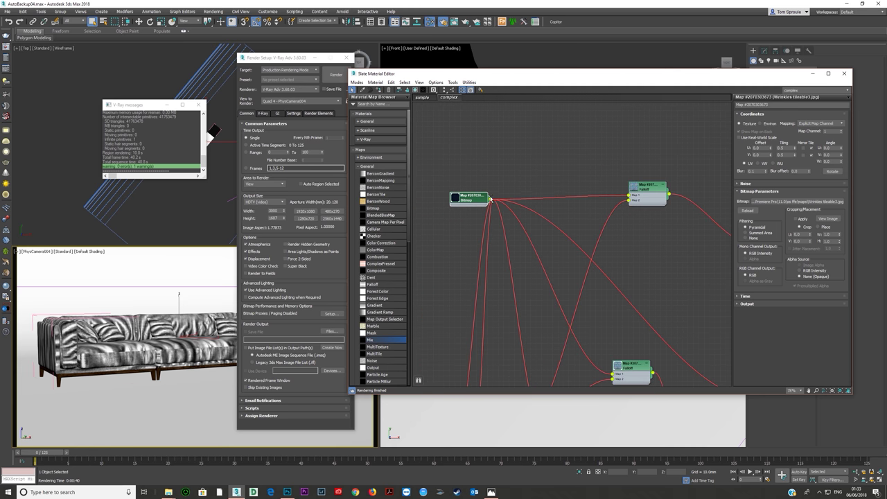
scroll(541, 199, down, 3)
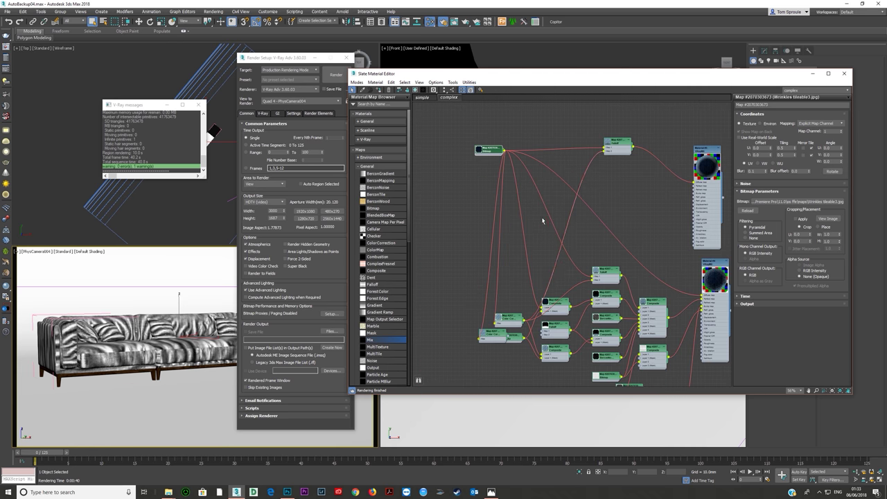
drag(515, 328, 580, 169)
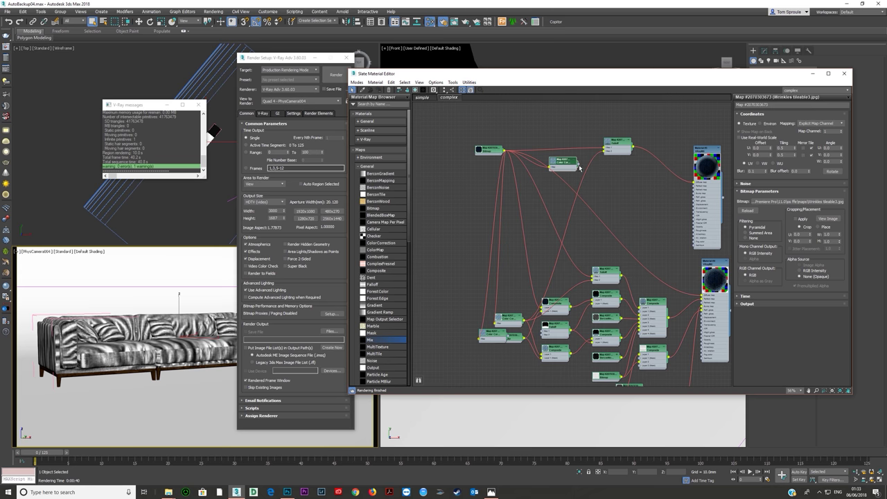
shift+drag(503, 150, 604, 148)
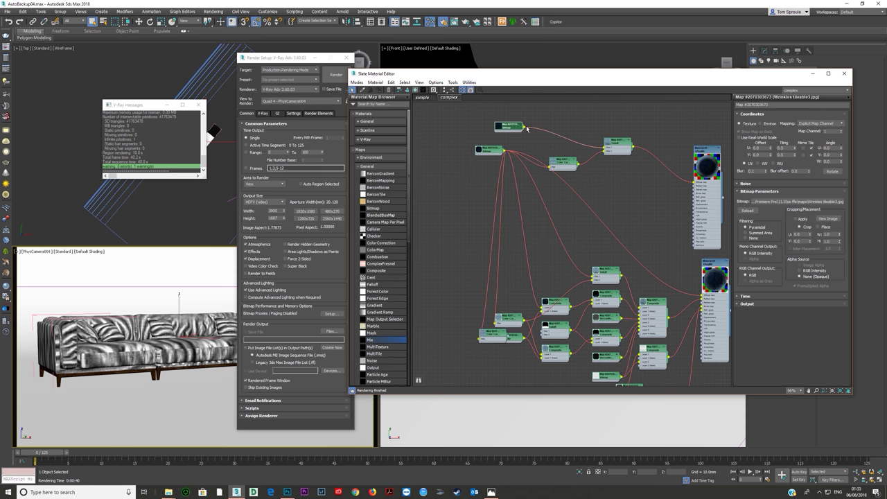
drag(541, 146, 551, 166)
click(495, 226)
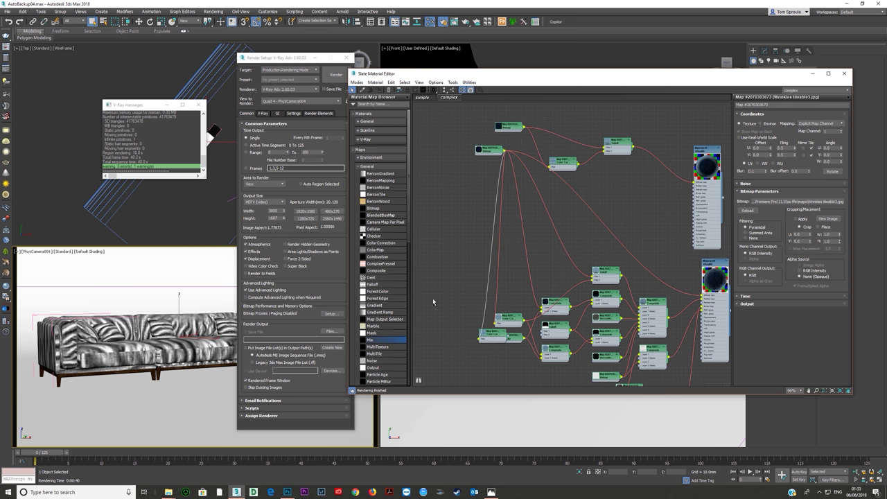
Step: Move the original diffuse bitmap back beside its network and place the duplicate VRayMtl closer to its Falloff
drag(489, 151, 448, 270)
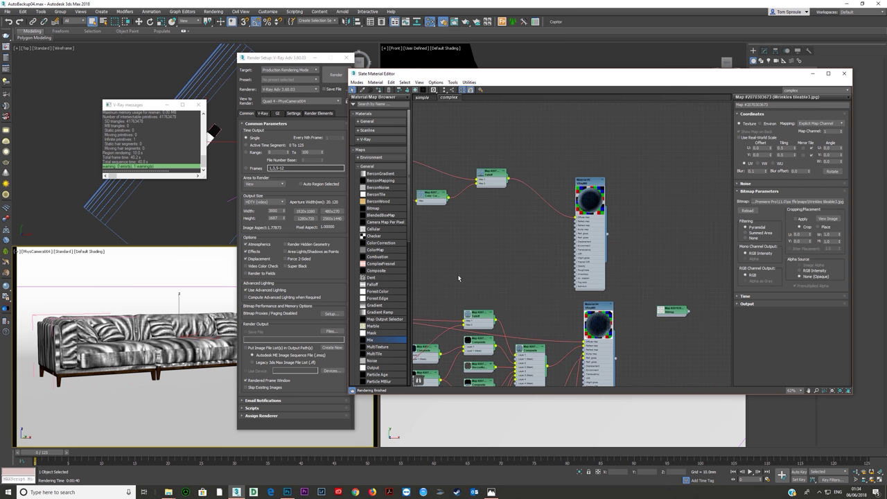
scroll(493, 248, up, 4)
middle_drag(493, 249, 550, 267)
scroll(662, 218, up, 1)
middle_drag(662, 218, 631, 218)
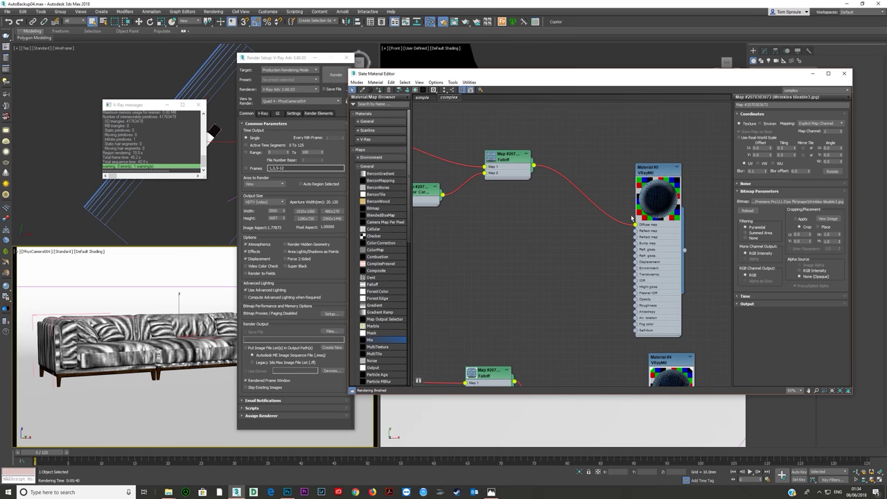
drag(648, 204, 581, 152)
middle_drag(514, 217, 585, 247)
scroll(584, 248, up, 2)
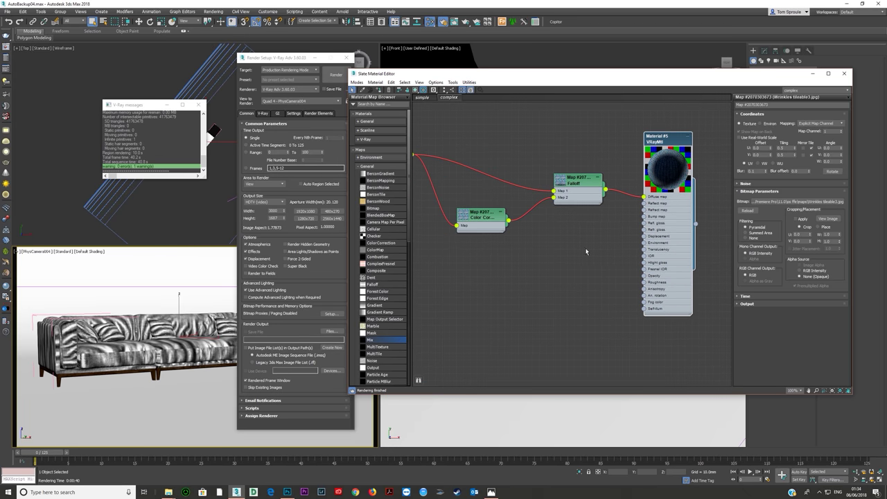
Step: Open the duplicate VRayMtl's parameters, start rendering the camera view and make the render buckets follow the pointer
double_click(674, 241)
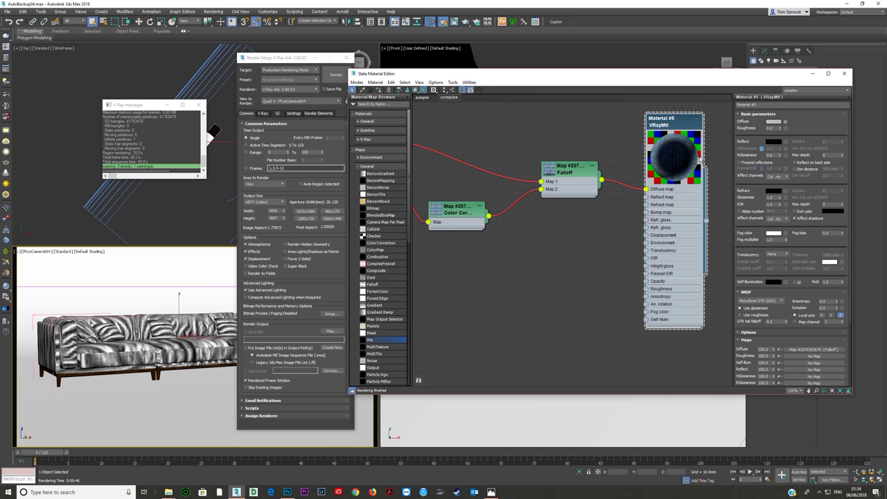
scroll(700, 159, down, 2)
scroll(629, 176, down, 1)
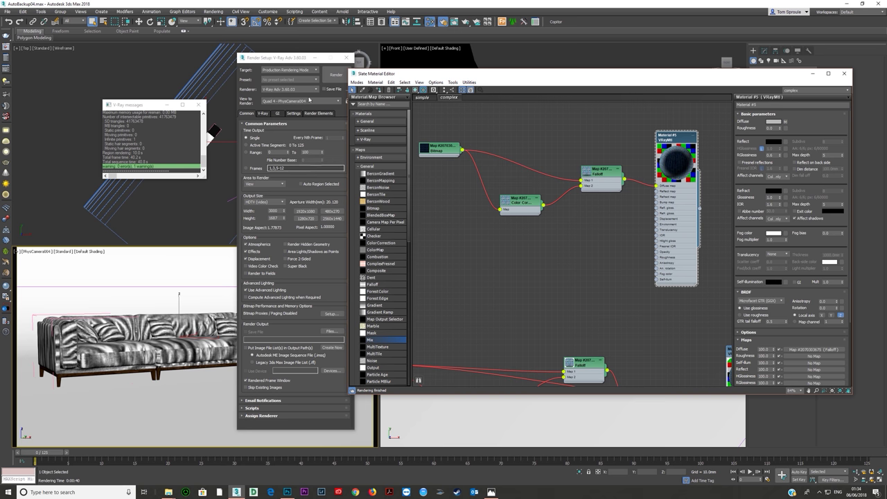
click(335, 74)
drag(655, 182, 267, 114)
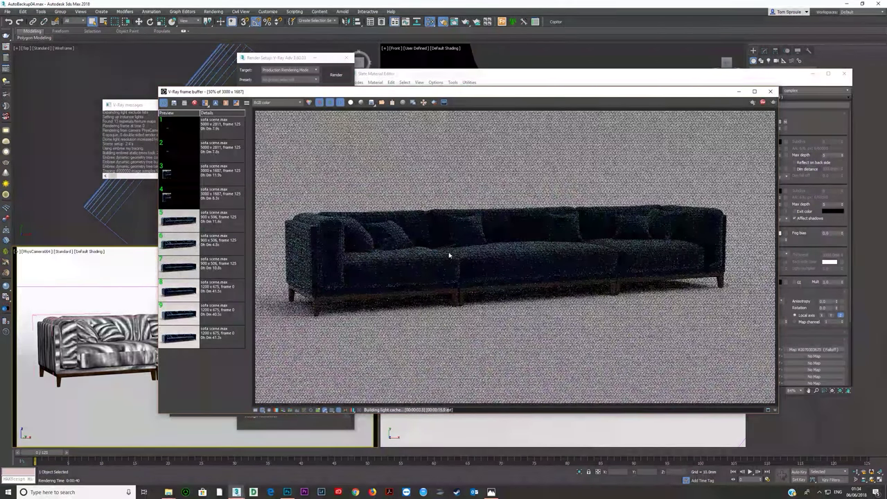
click(423, 102)
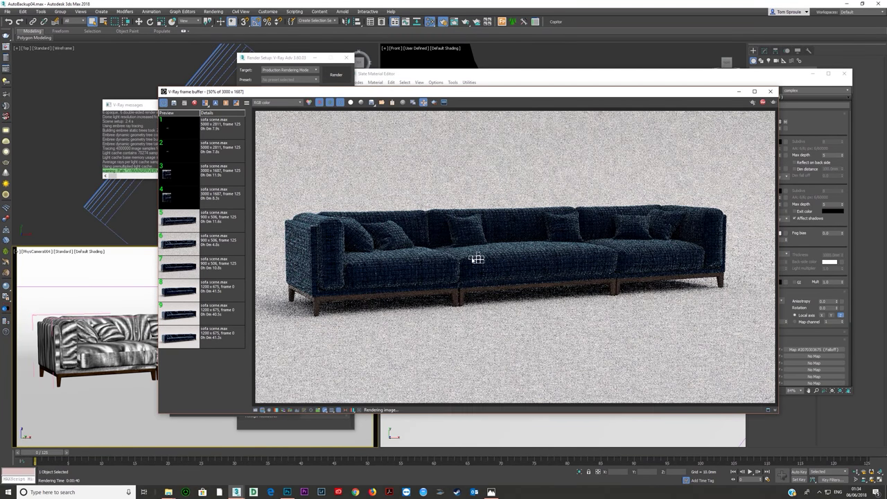
Step: Examine the weave on the middle seat cushion at several magnifications in the running render and stop rendering
scroll(496, 260, up, 4)
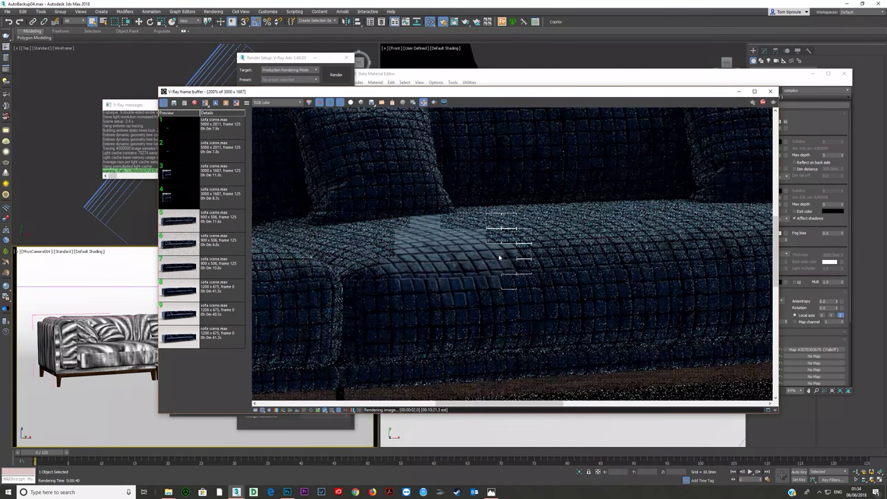
scroll(539, 270, down, 5)
scroll(534, 257, up, 4)
scroll(587, 237, up, 2)
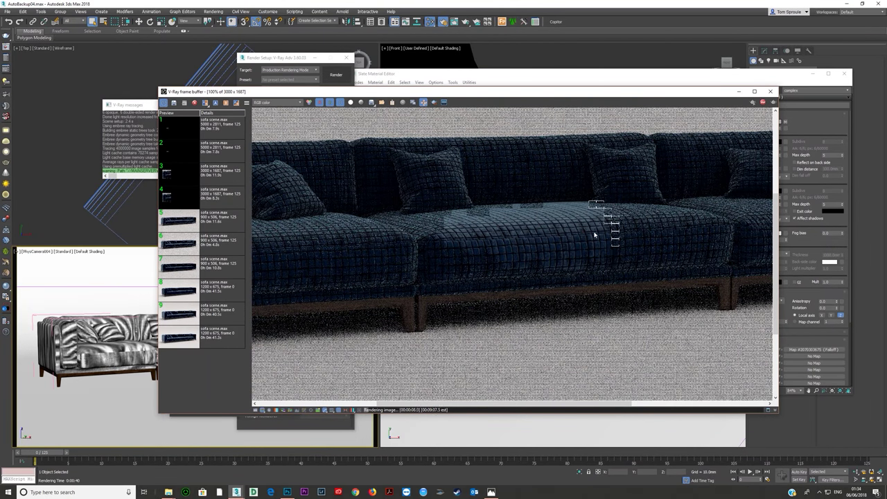
scroll(641, 233, up, 2)
scroll(641, 232, down, 2)
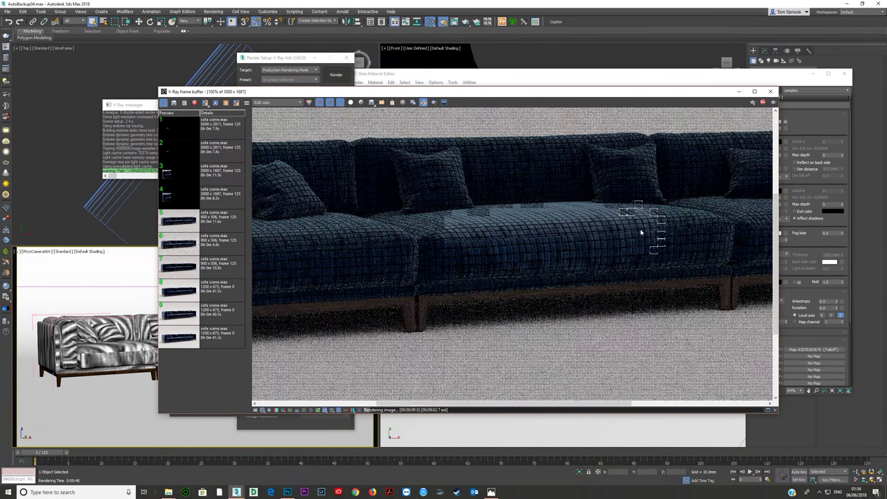
click(763, 102)
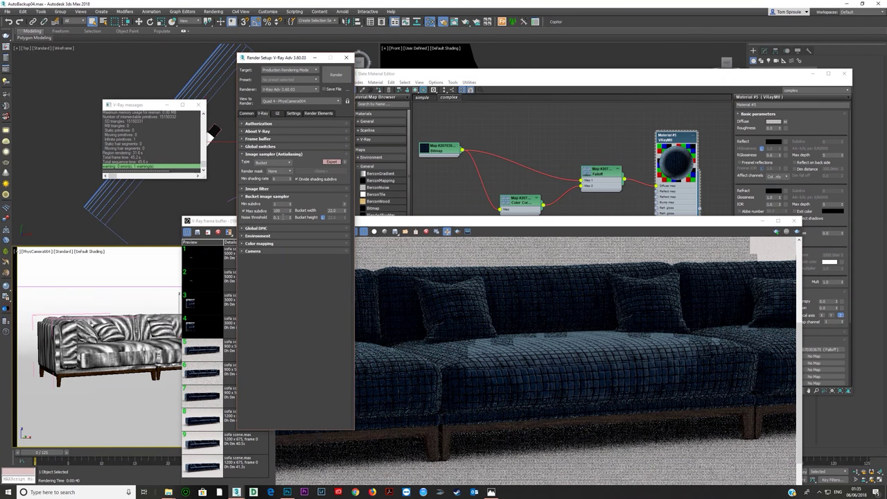
Step: Lower the bucket image sampler's noise threshold in the V-Ray render settings
click(283, 216)
key(BackSpace)
text(00)
Step: Move the frame buffer aside and mark a render region across the middle seat cushion and its backrest
drag(419, 221, 280, 94)
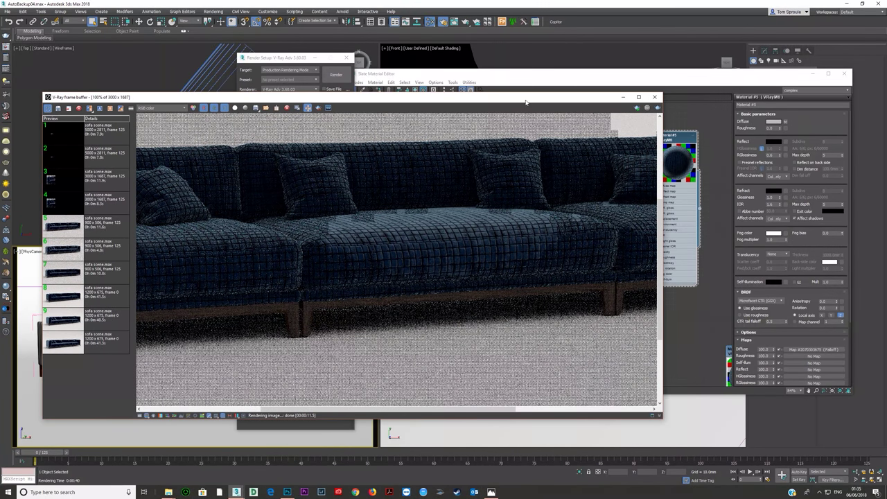
drag(526, 102, 481, 105)
click(272, 111)
drag(294, 177, 419, 274)
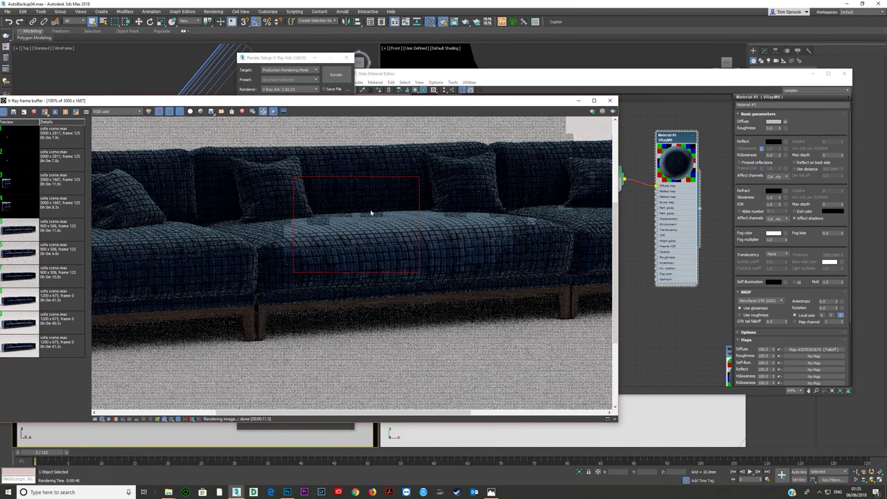
Step: Examine the complex fabric's weave and shading up close inside the render region, stop the render and close the frame buffer
scroll(392, 241, up, 2)
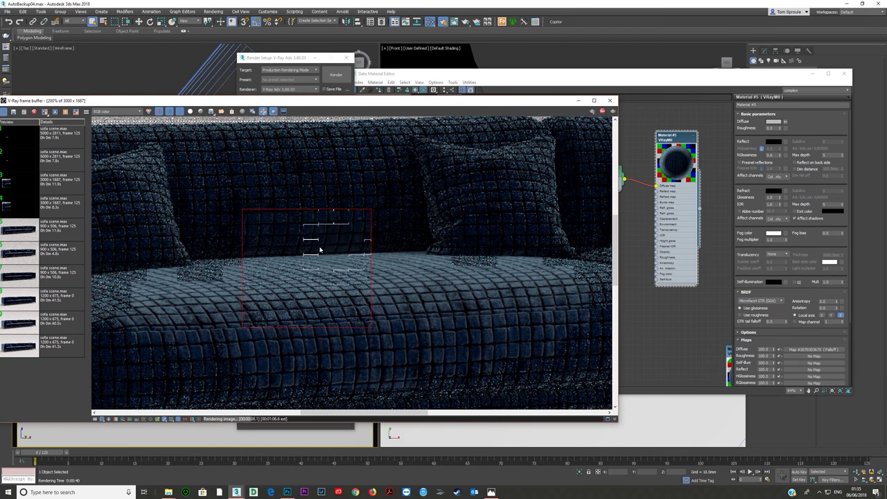
scroll(322, 267, up, 1)
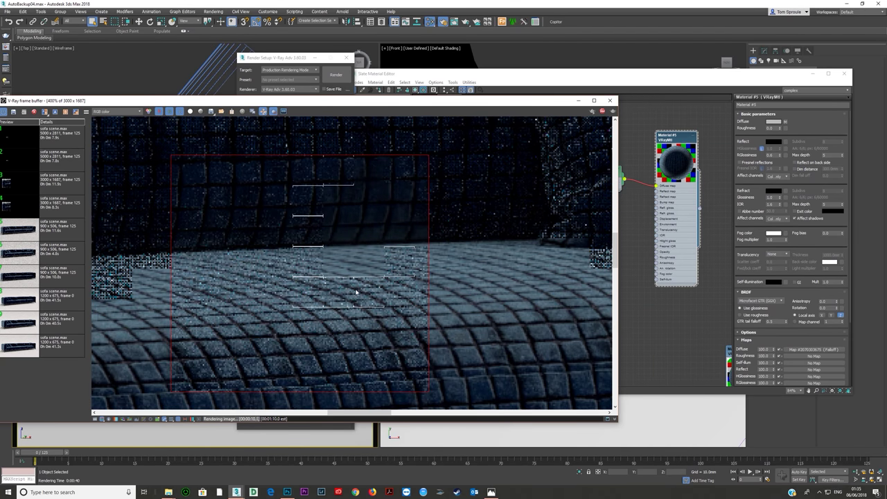
scroll(351, 295, down, 2)
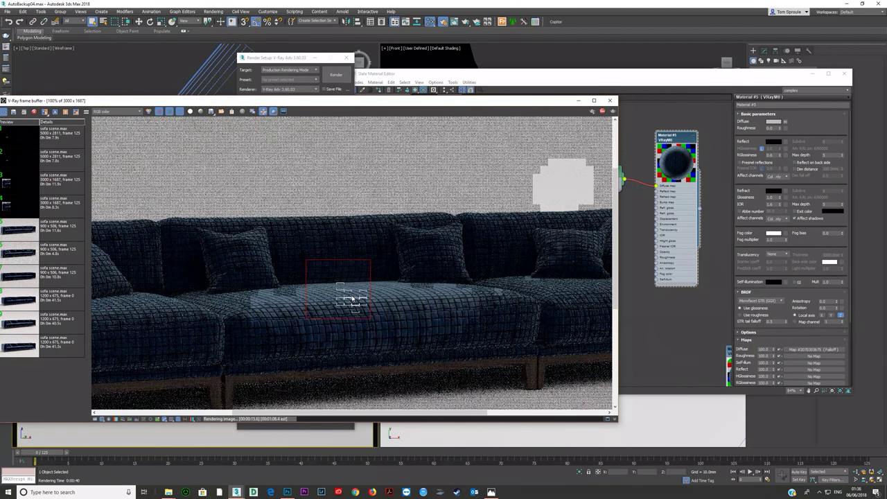
scroll(351, 298, down, 1)
scroll(360, 260, up, 3)
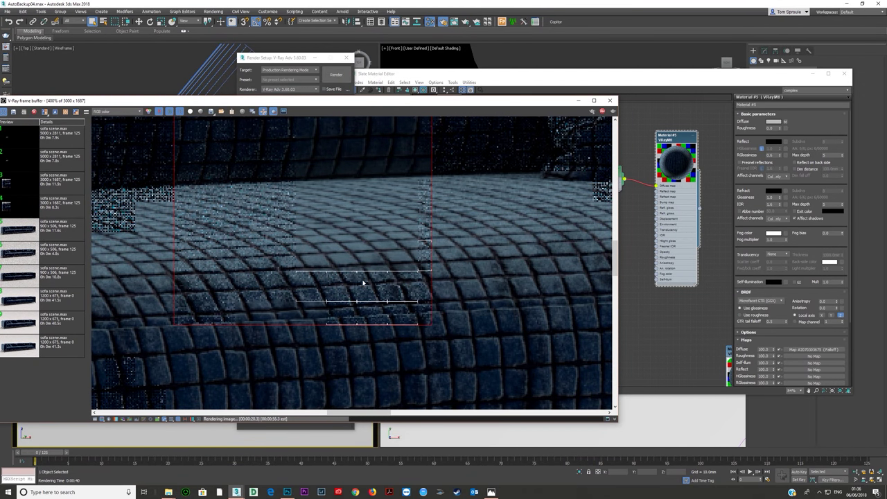
scroll(364, 267, down, 1)
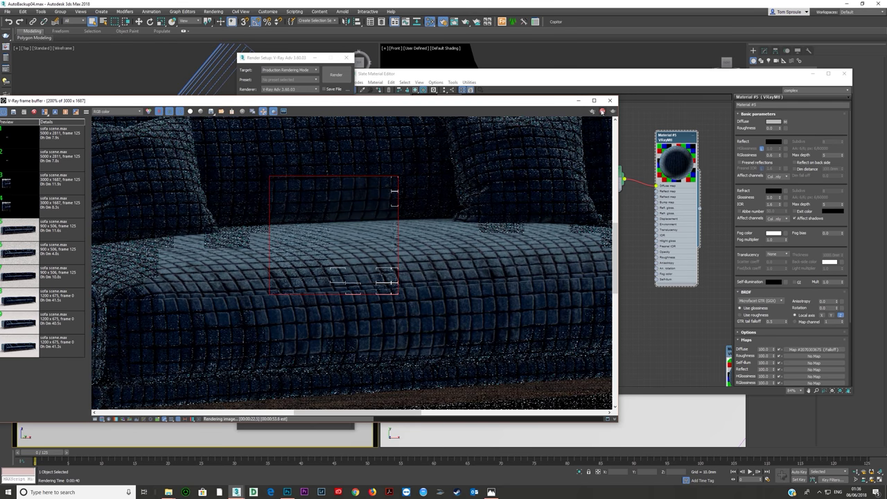
click(636, 246)
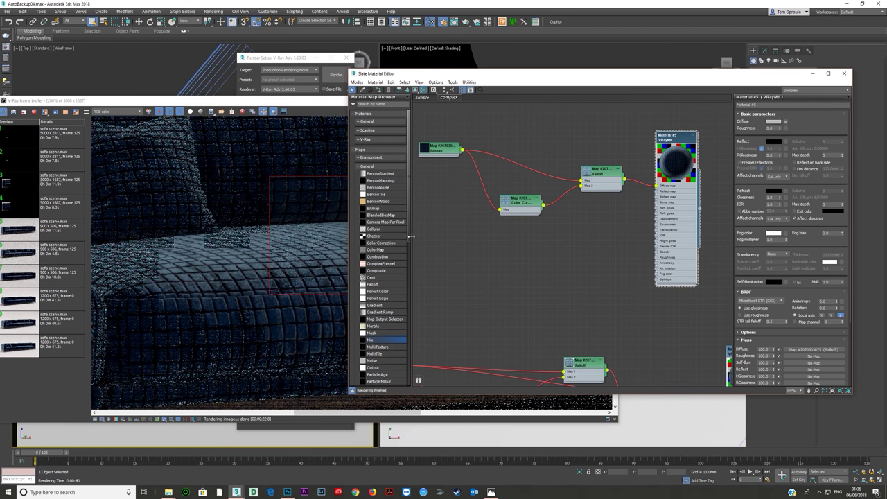
click(319, 101)
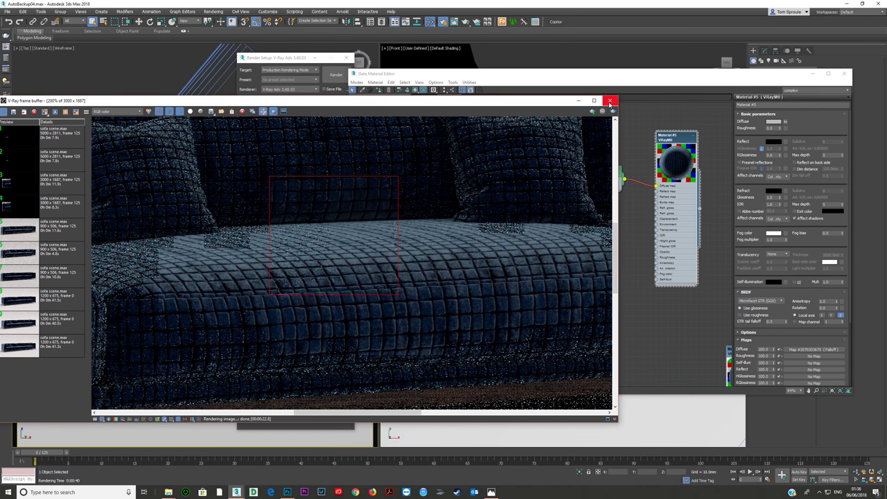
click(610, 101)
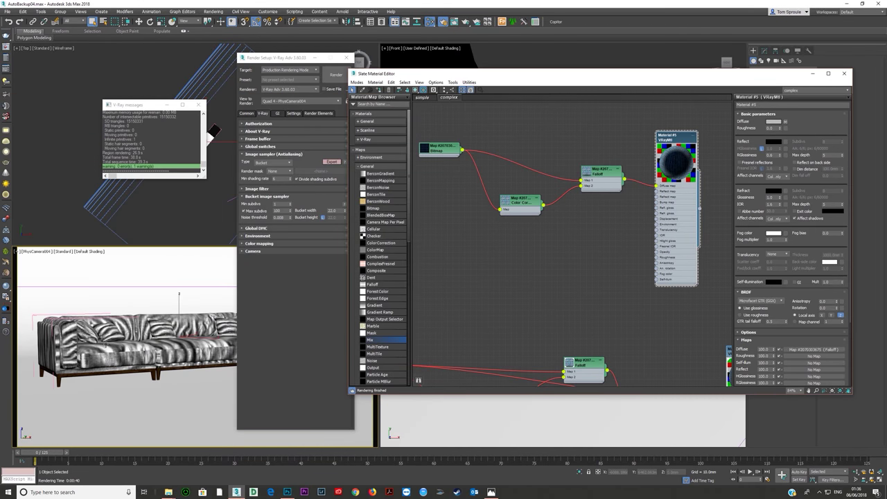
Step: Assign the duplicate diffuse-only VRayMtl to the middle sofa section and to the two end sections
click(379, 90)
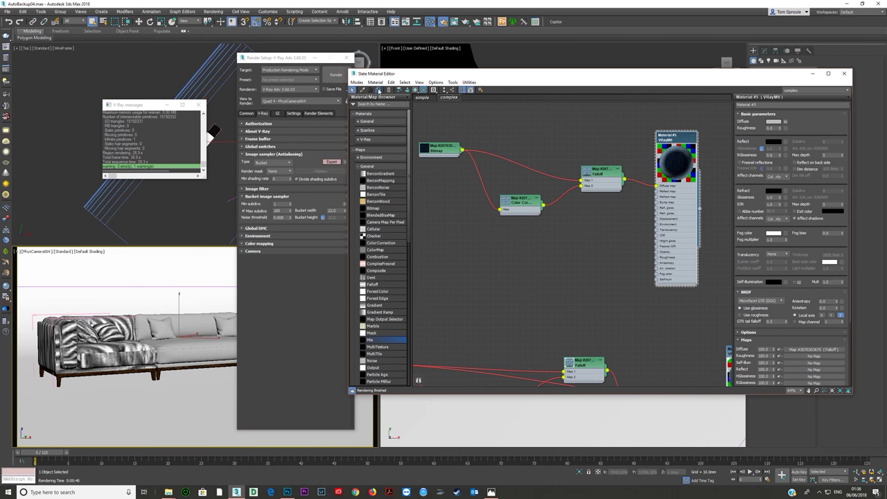
click(128, 347)
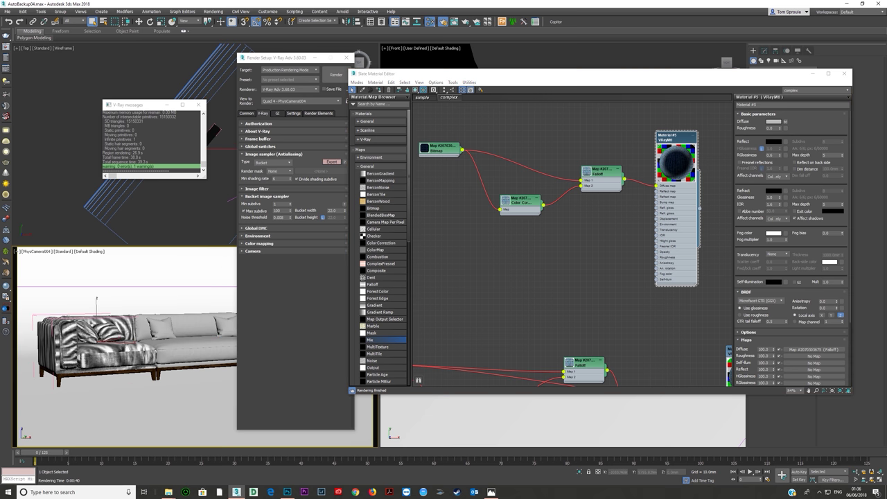
drag(277, 58, 576, 88)
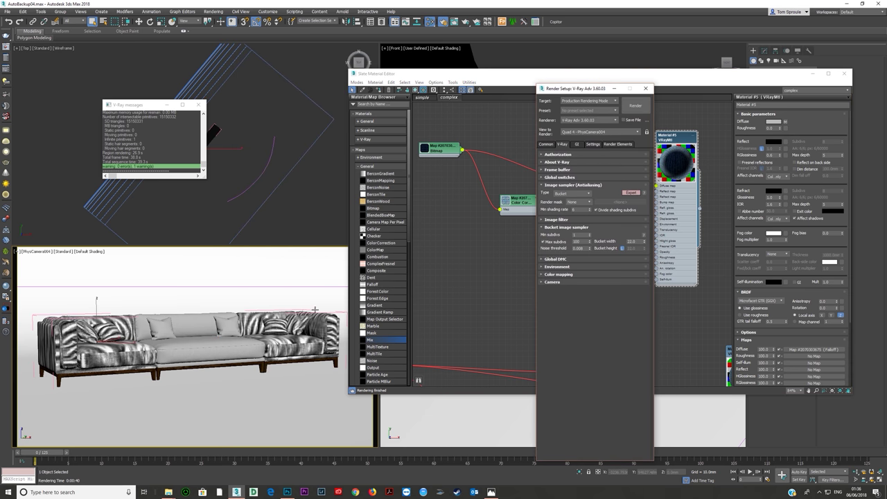
ctrl+click(152, 347)
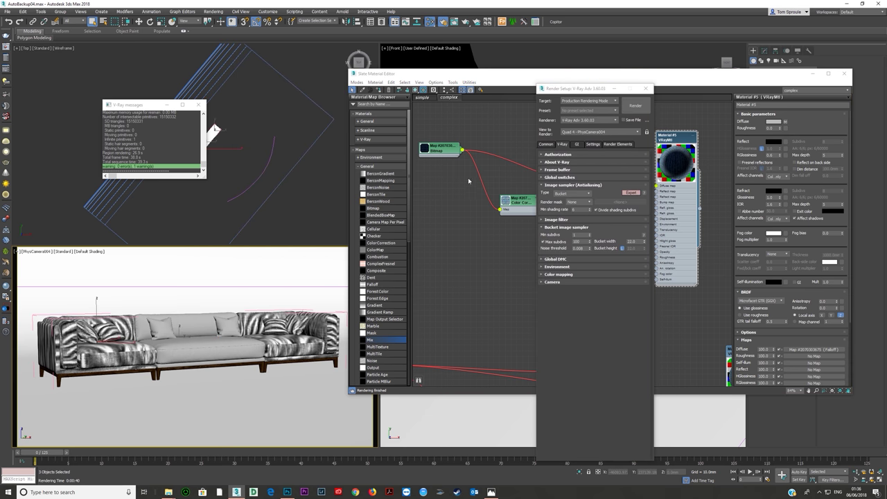
click(380, 91)
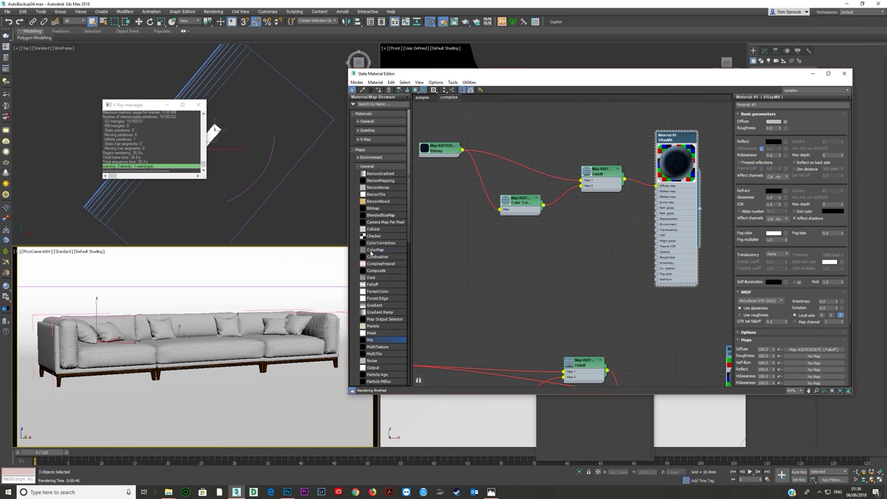
Step: Render the marked cushion region again with the diffuse-only material on the sofa
key(shift+q)
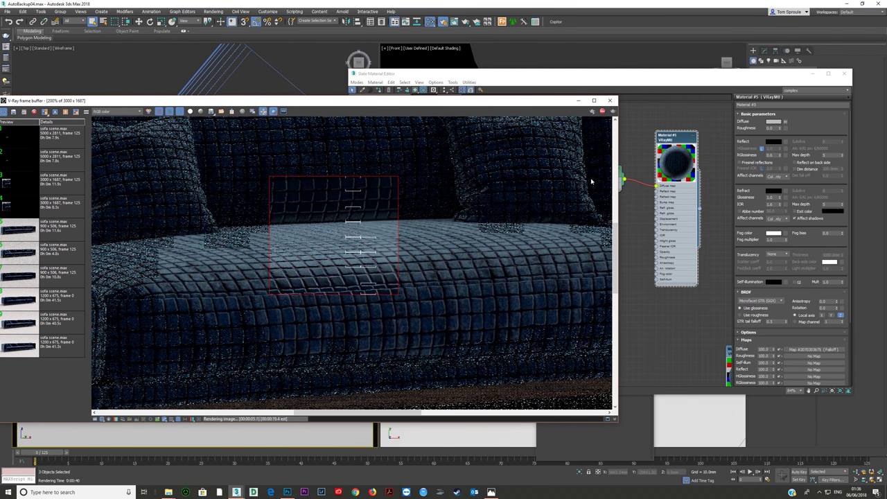
scroll(322, 185, down, 3)
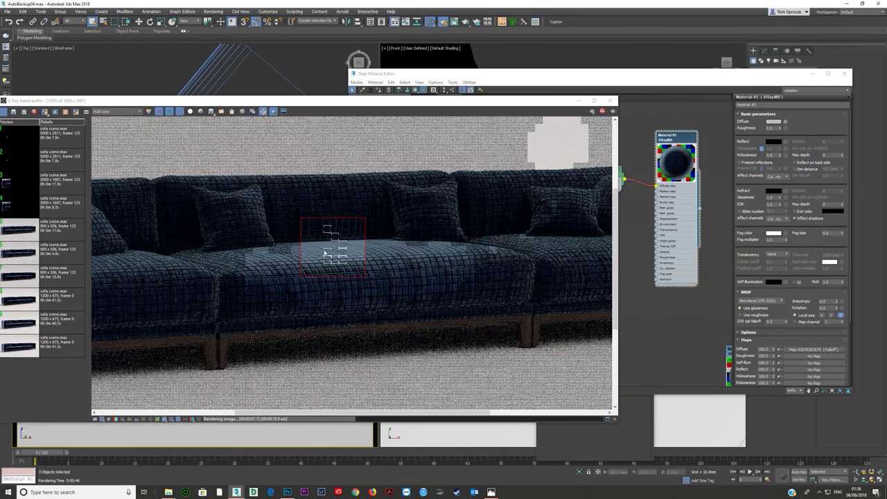
scroll(346, 260, up, 1)
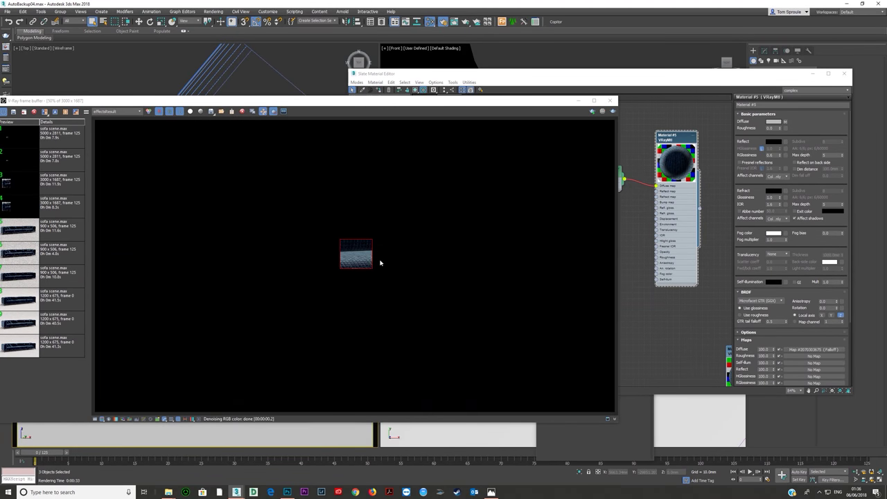
Step: Show the RGB color channel in the frame buffer and compare the re-rendered region with the surrounding complex fabric
click(116, 111)
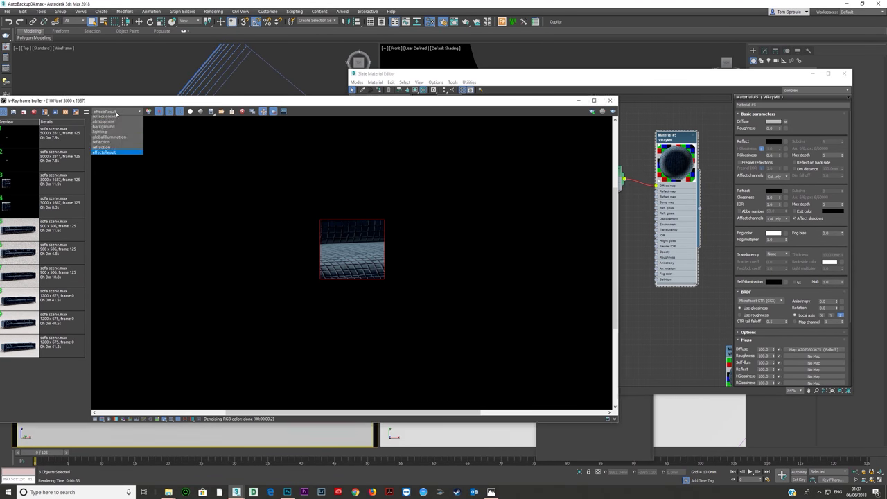
click(112, 122)
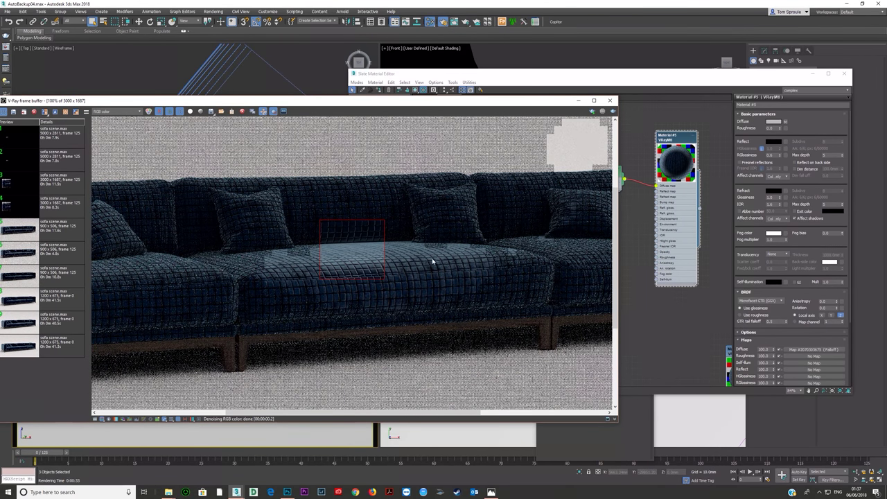
scroll(433, 261, down, 2)
scroll(370, 269, up, 4)
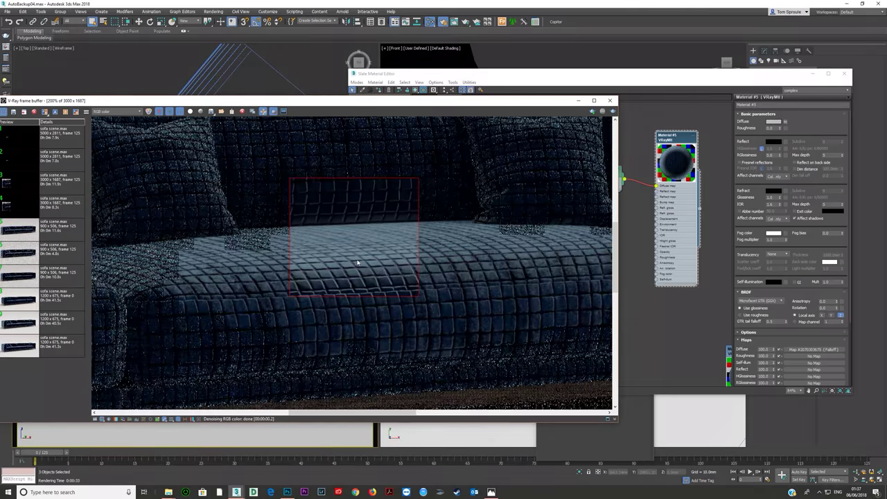
scroll(380, 265, down, 4)
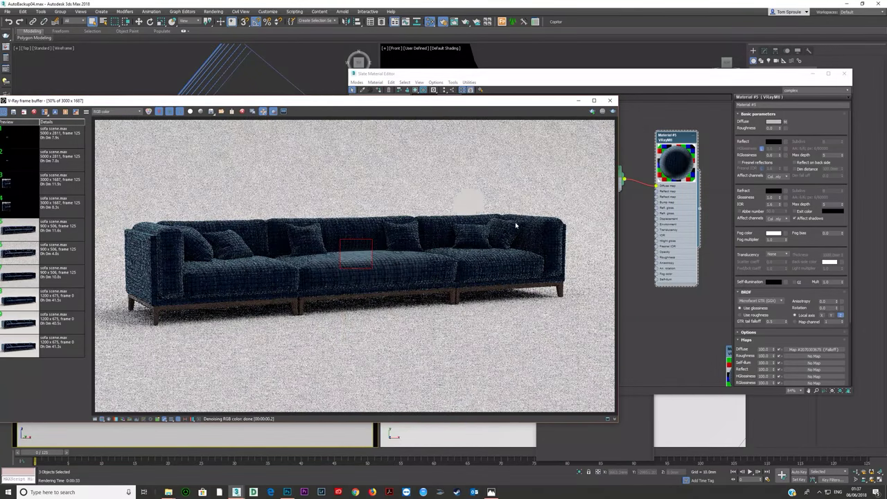
Step: Move the original complex VRayMtl node away from its map network towards the separate bitmap and bring the frame buffer forward
click(649, 196)
scroll(649, 196, down, 2)
middle_drag(621, 216, 600, 211)
scroll(577, 179, down, 2)
scroll(602, 236, down, 2)
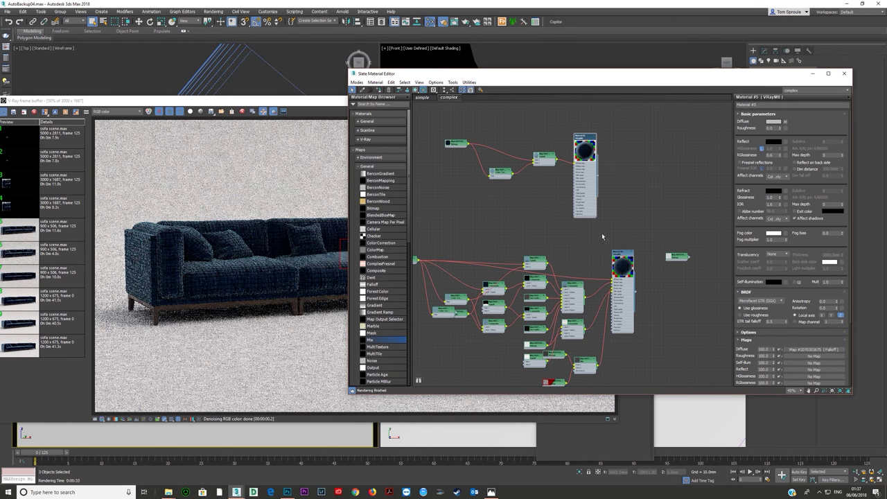
drag(627, 277, 626, 293)
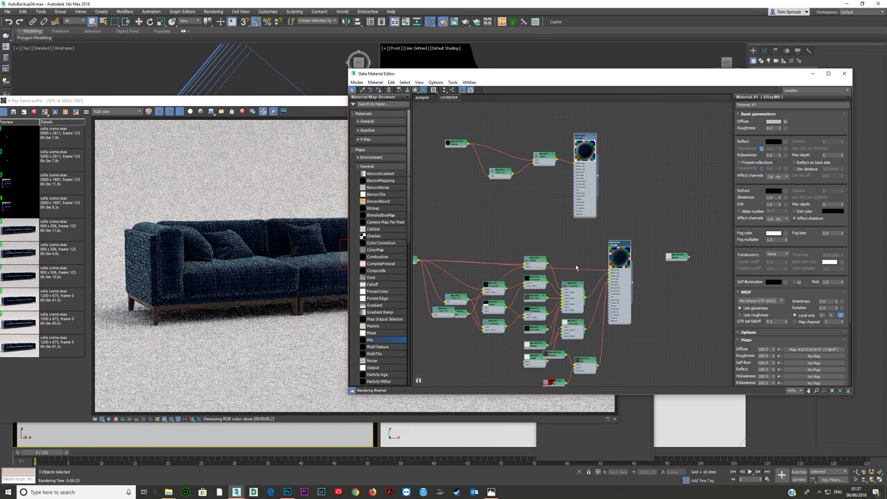
drag(627, 297, 652, 274)
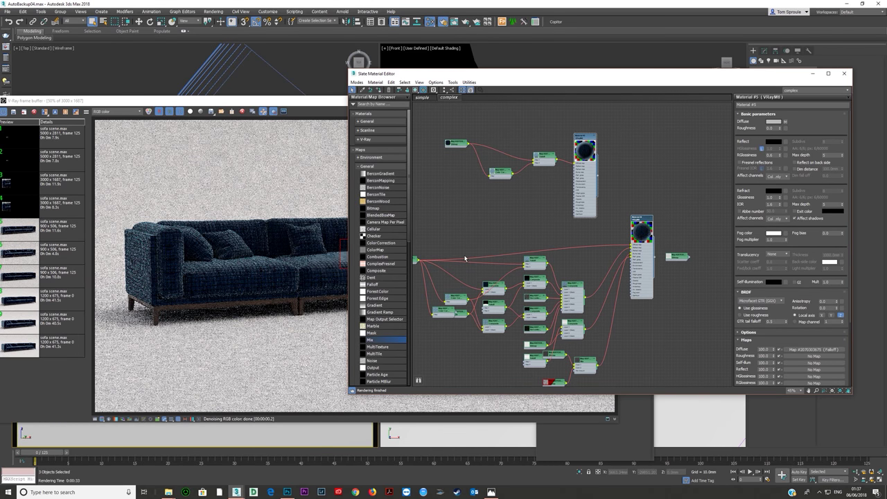
click(331, 155)
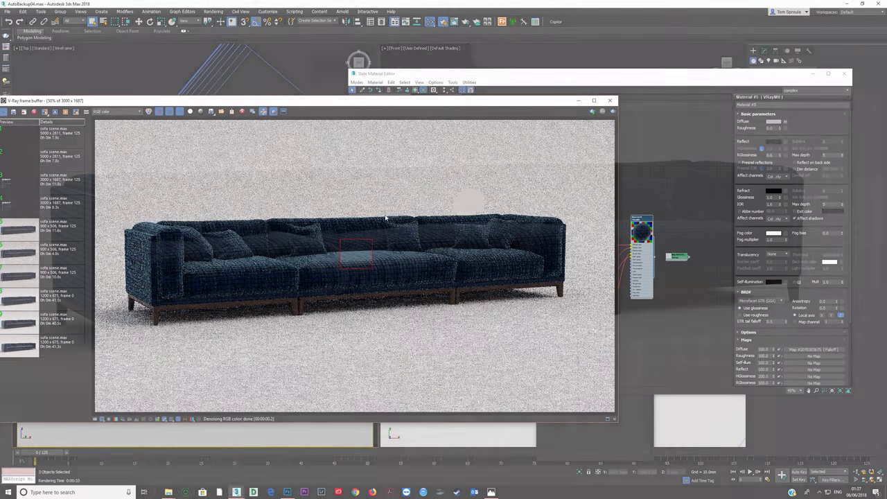